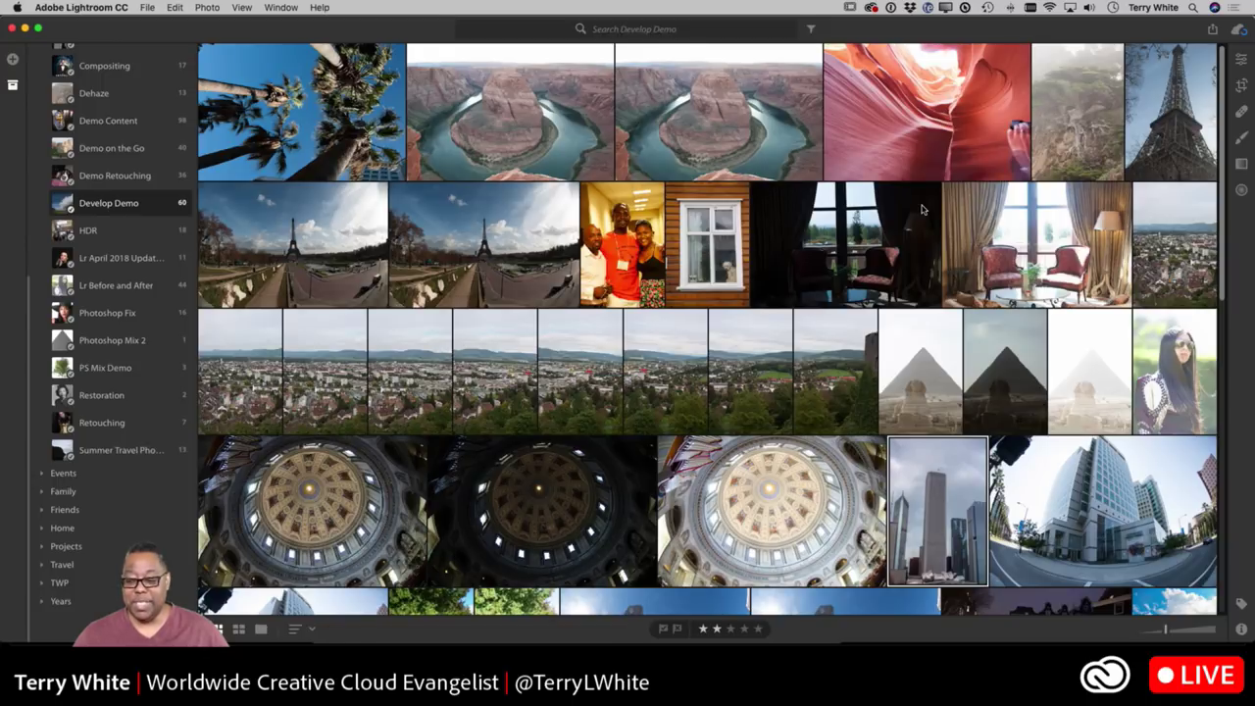
Open the skyscraper photo from the Develop Demo album for editing and look through its profile choices
{"action": "double_click", "coordinate": [943, 485]}
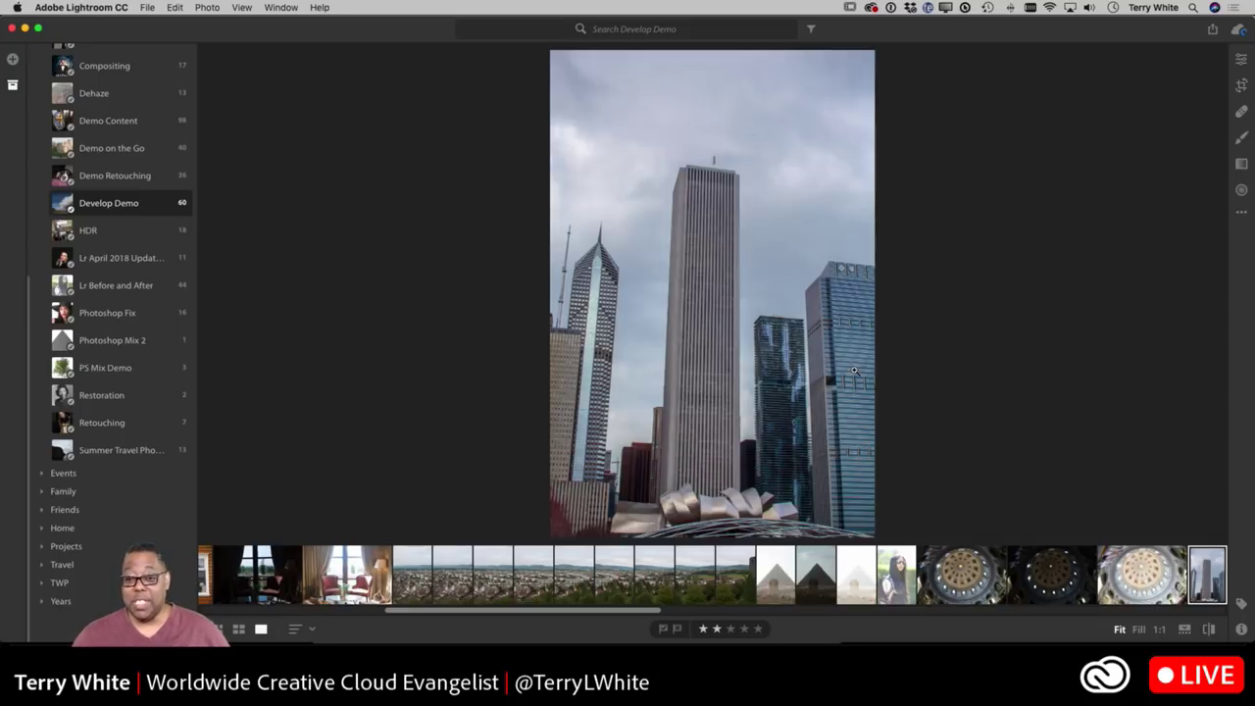
{"action": "left_click", "coordinate": [1241, 59]}
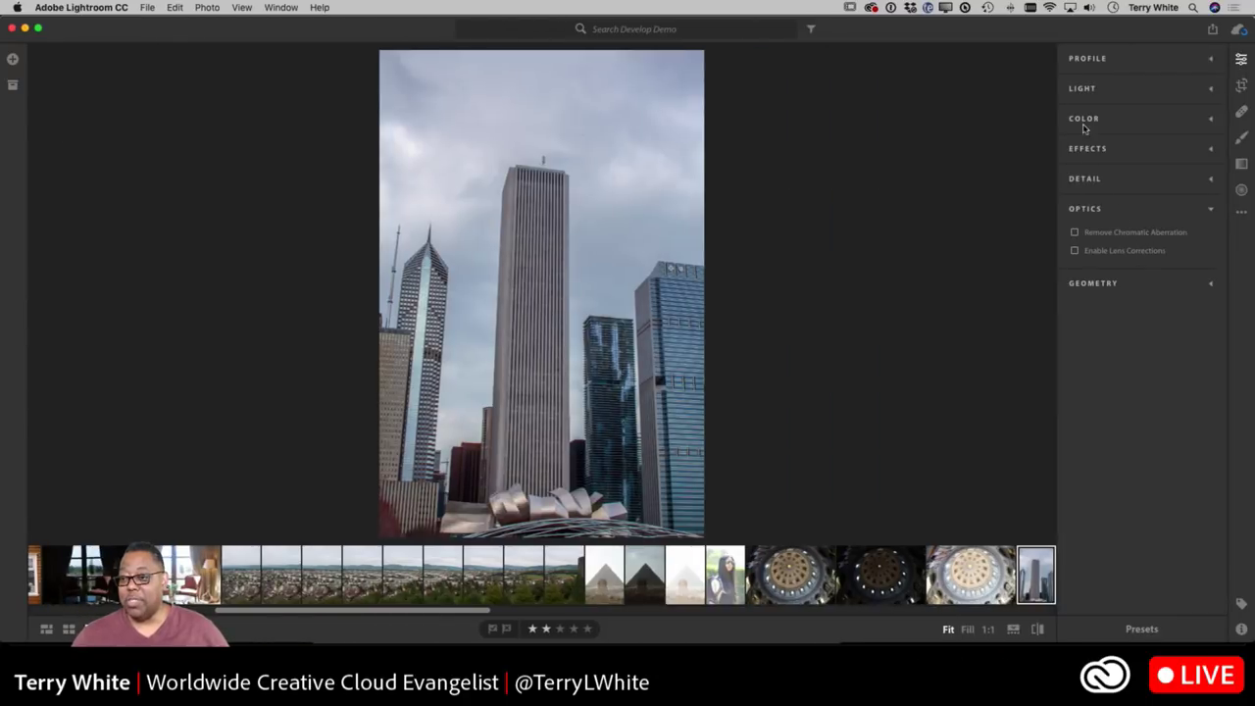
{"action": "left_click", "coordinate": [1083, 64]}
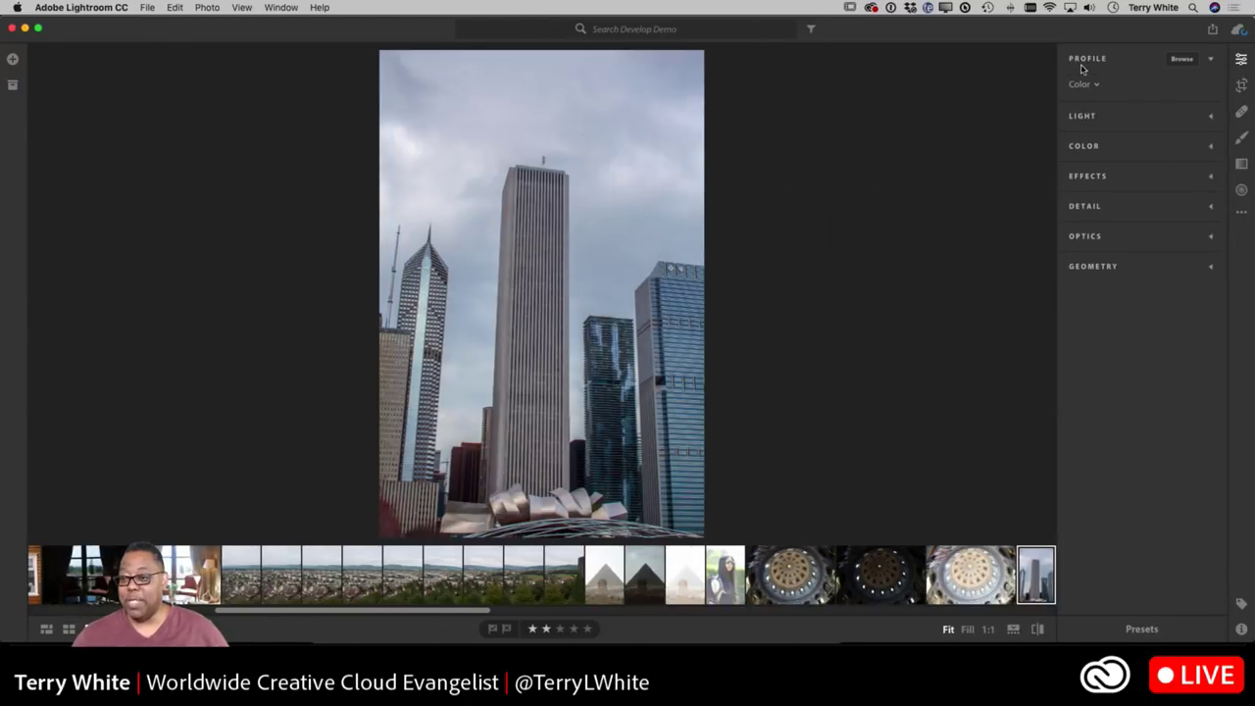
{"action": "left_click", "coordinate": [1087, 85]}
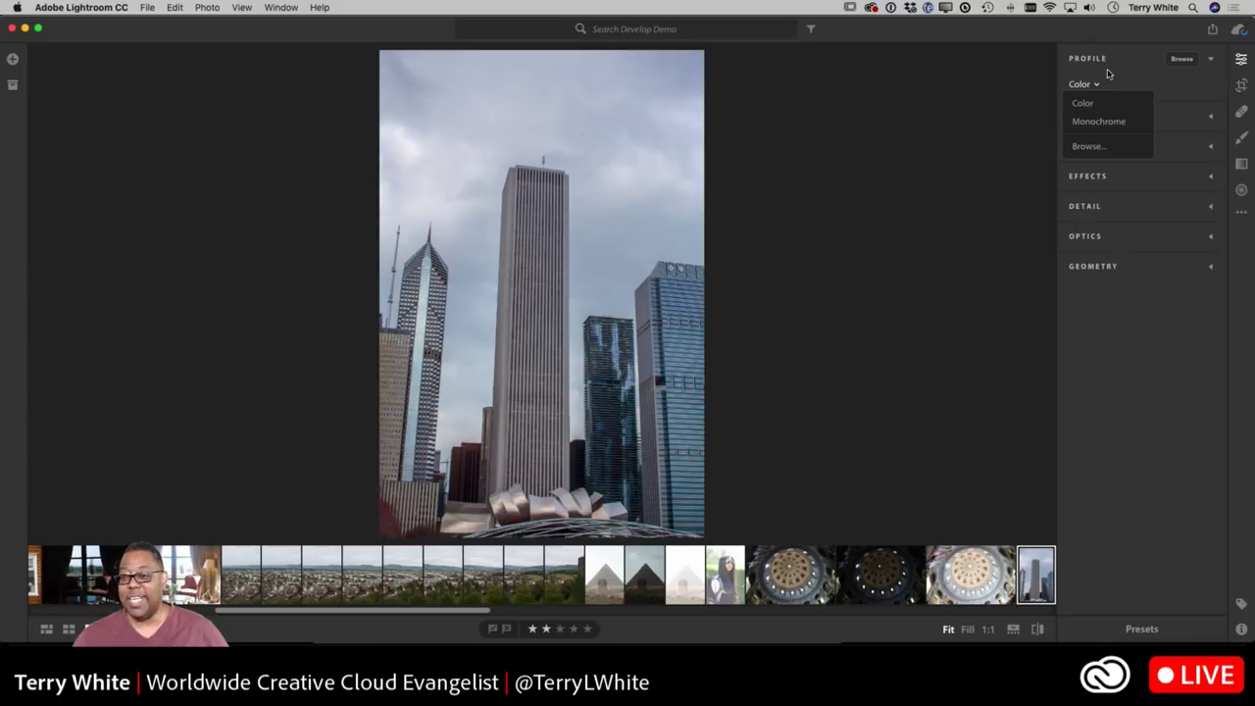
{"action": "left_click", "coordinate": [1108, 75]}
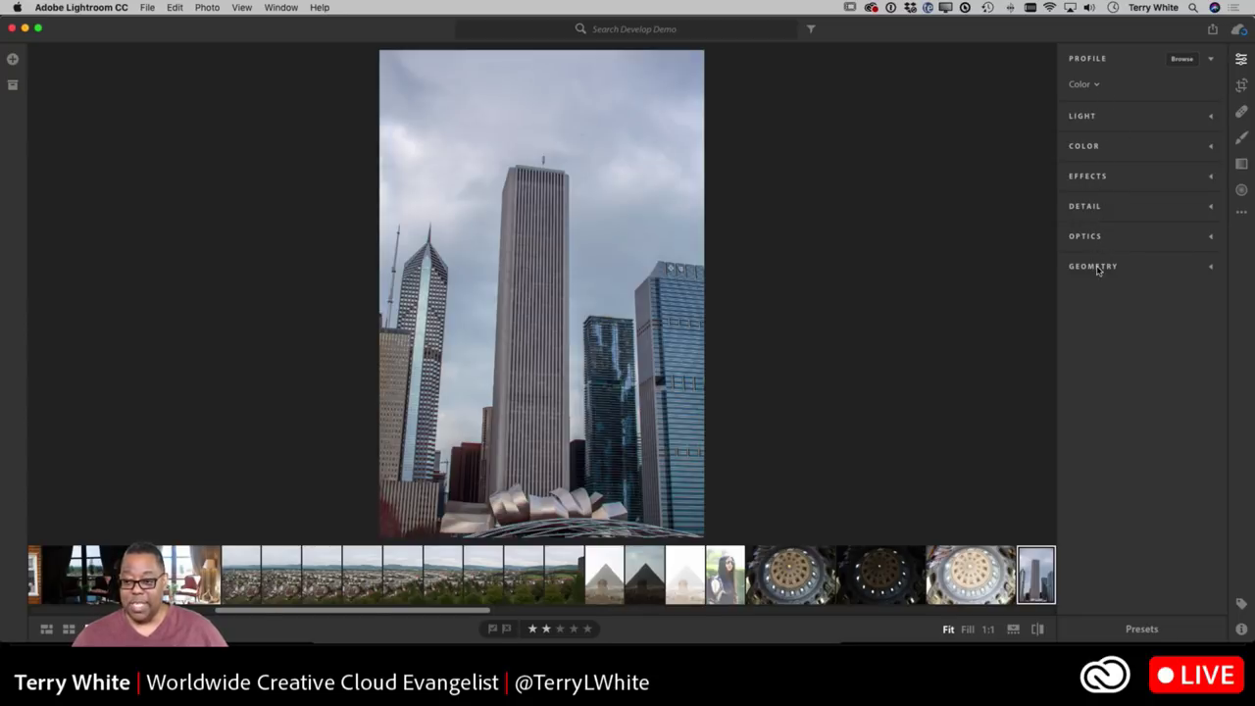
Enable lens corrections with the Nikon AF-S DX VR Zoom-Nikkor 18-200mm f/3.5-5.6G IF-ED lens profile
{"action": "left_click", "coordinate": [1105, 238]}
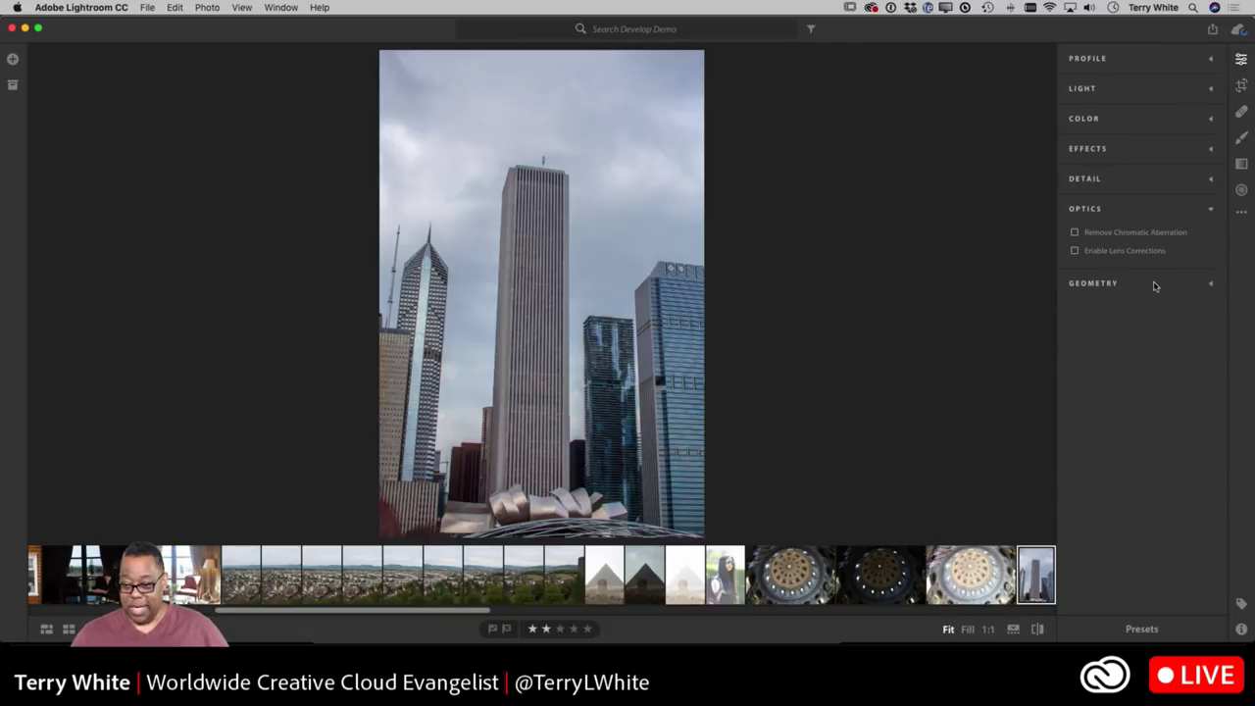
{"action": "left_click", "coordinate": [1109, 251]}
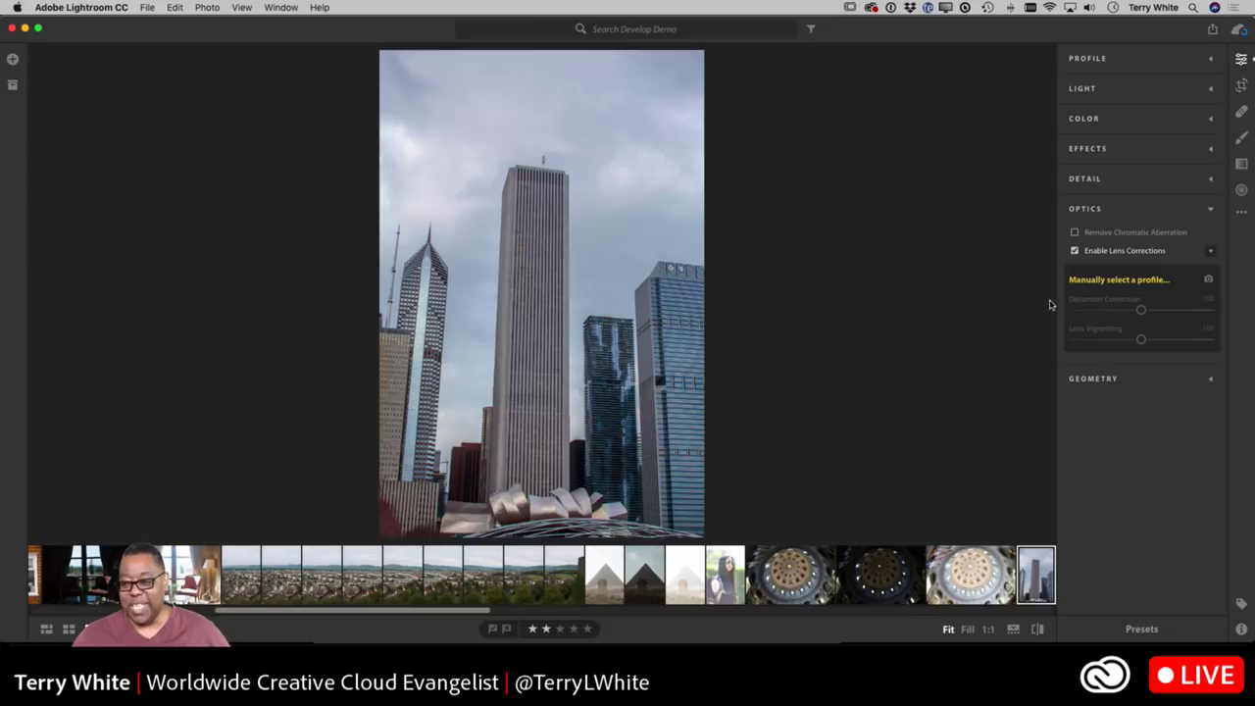
{"action": "mouse_move", "coordinate": [1071, 301]}
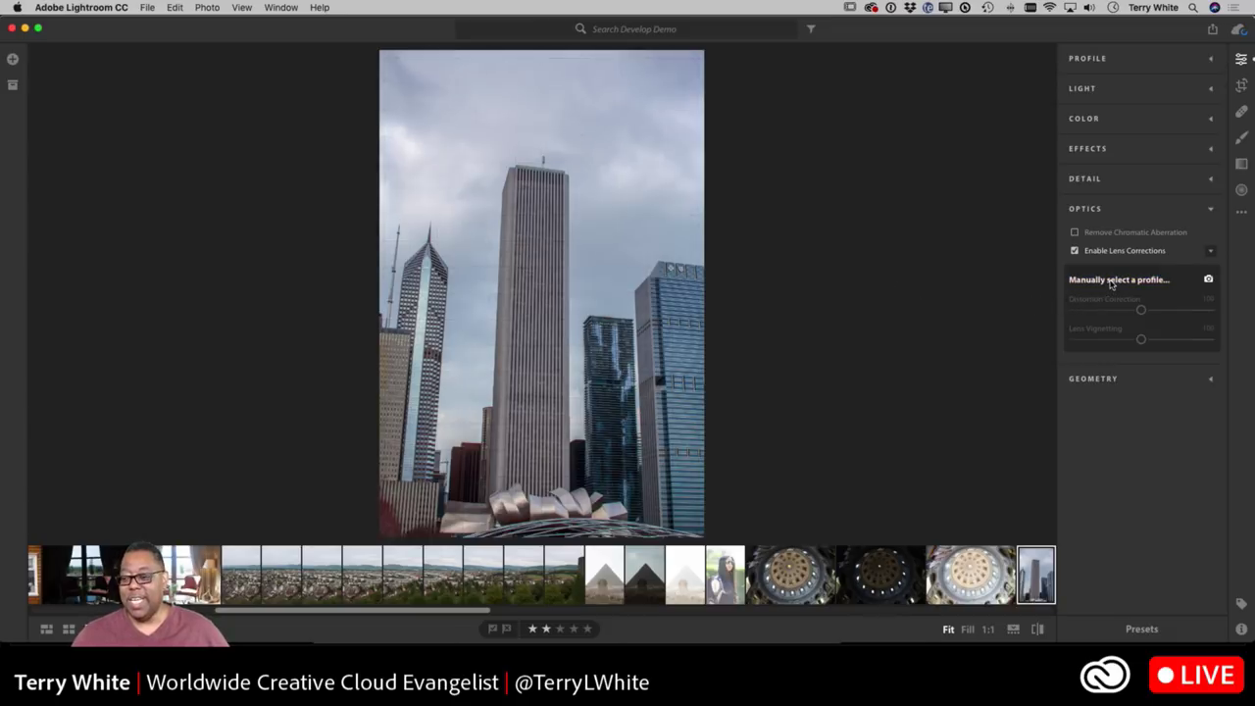
{"action": "left_click", "coordinate": [1107, 283]}
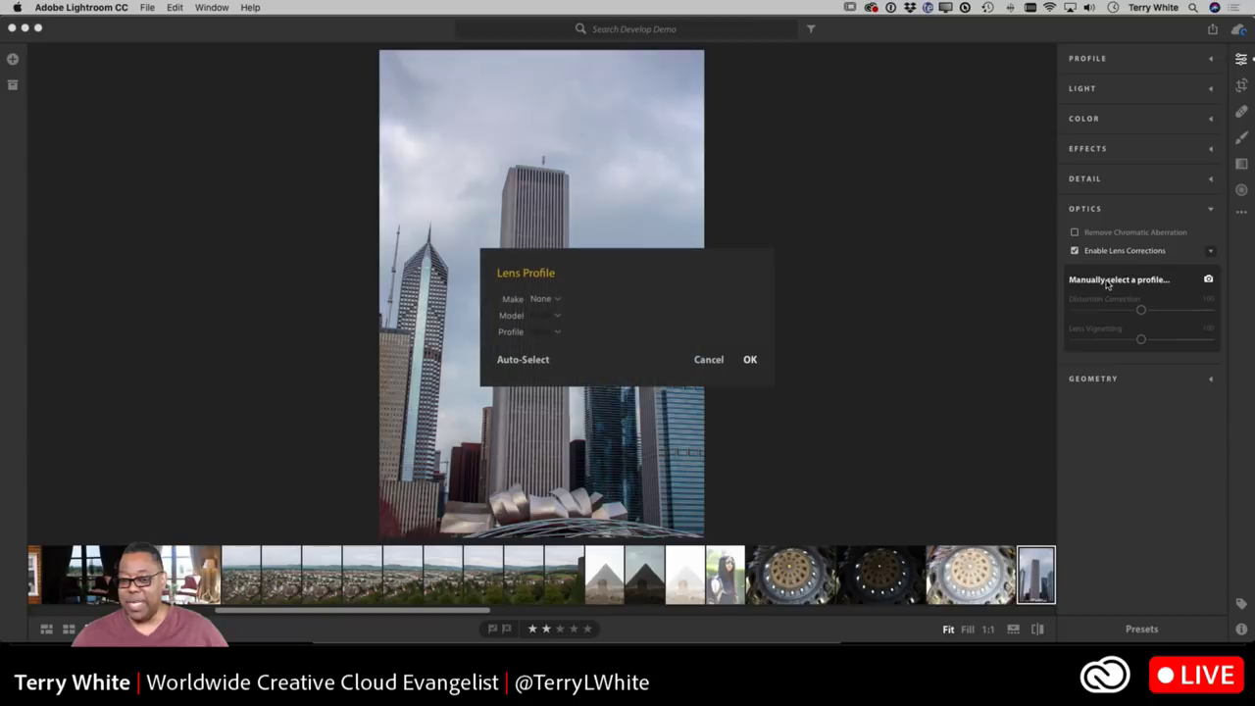
{"action": "left_click", "coordinate": [560, 301]}
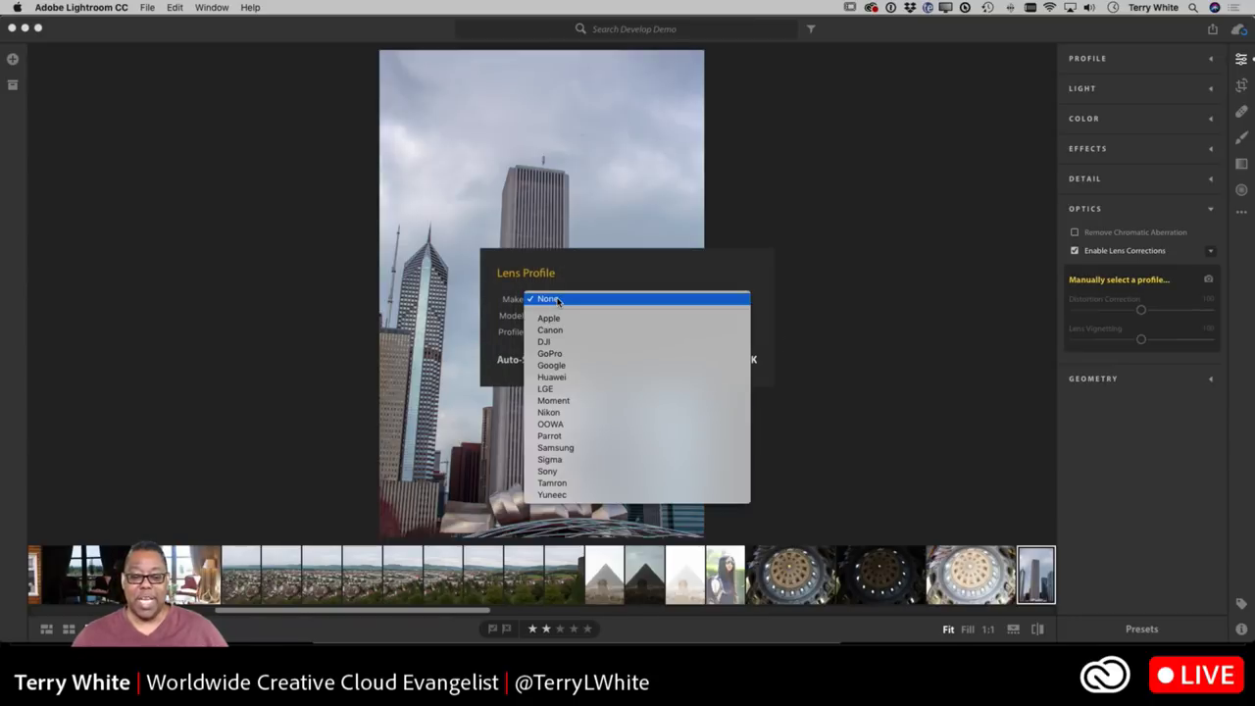
{"action": "left_click", "coordinate": [591, 414]}
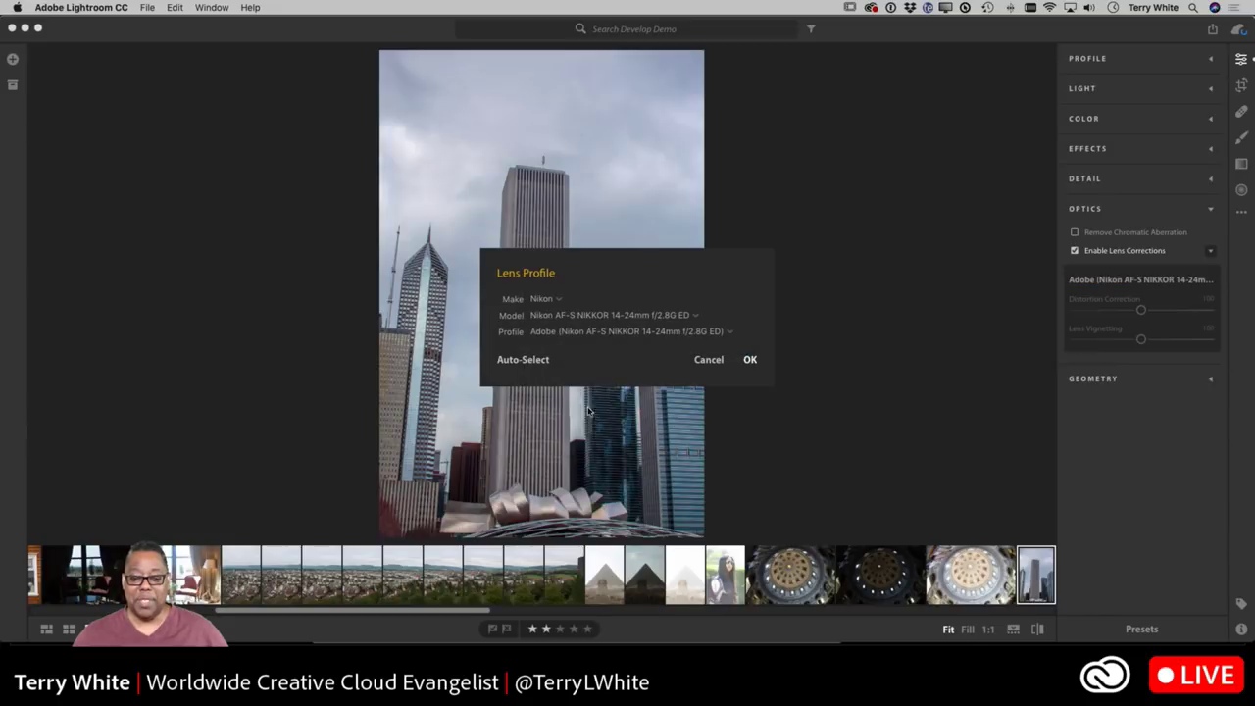
{"action": "left_click", "coordinate": [554, 318]}
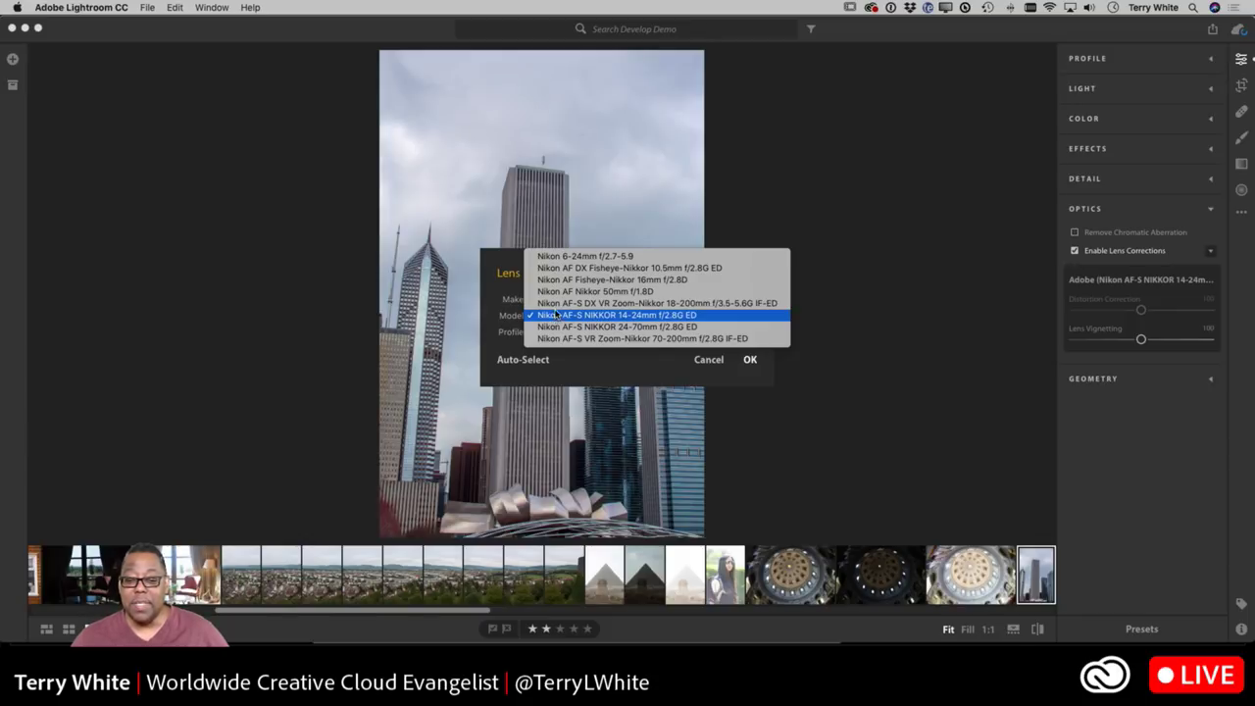
{"action": "left_click", "coordinate": [556, 305]}
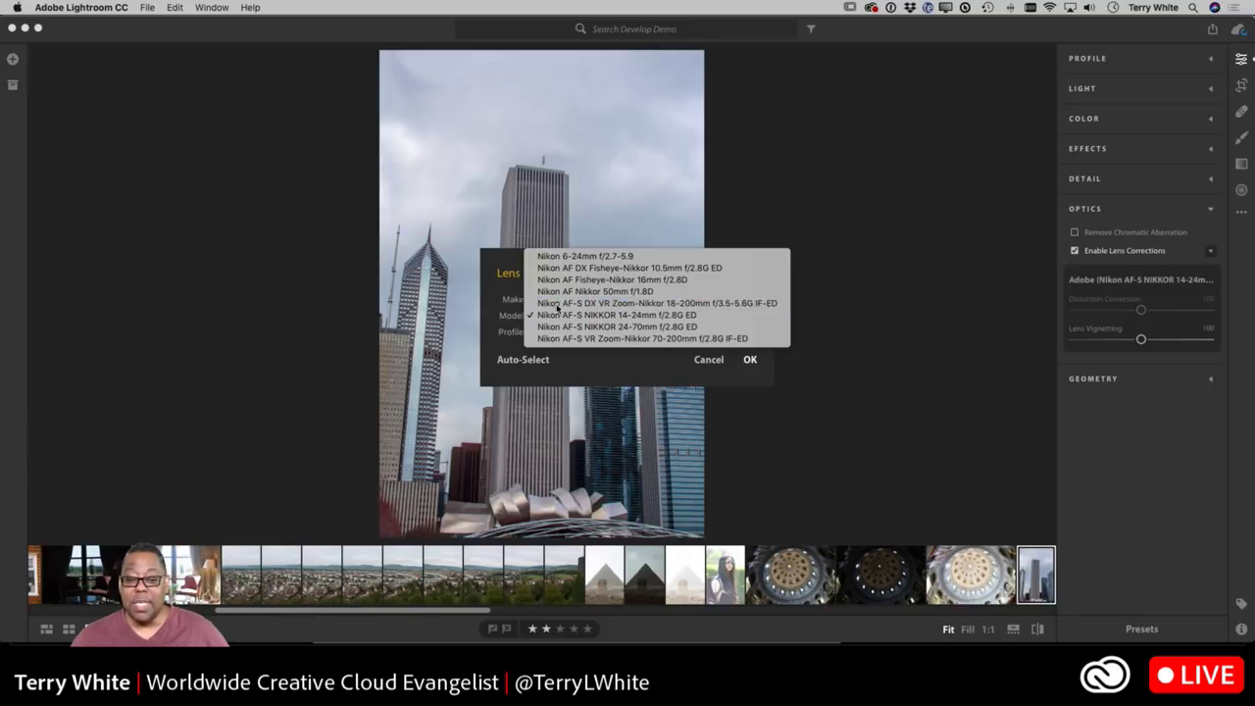
{"action": "left_click", "coordinate": [751, 359]}
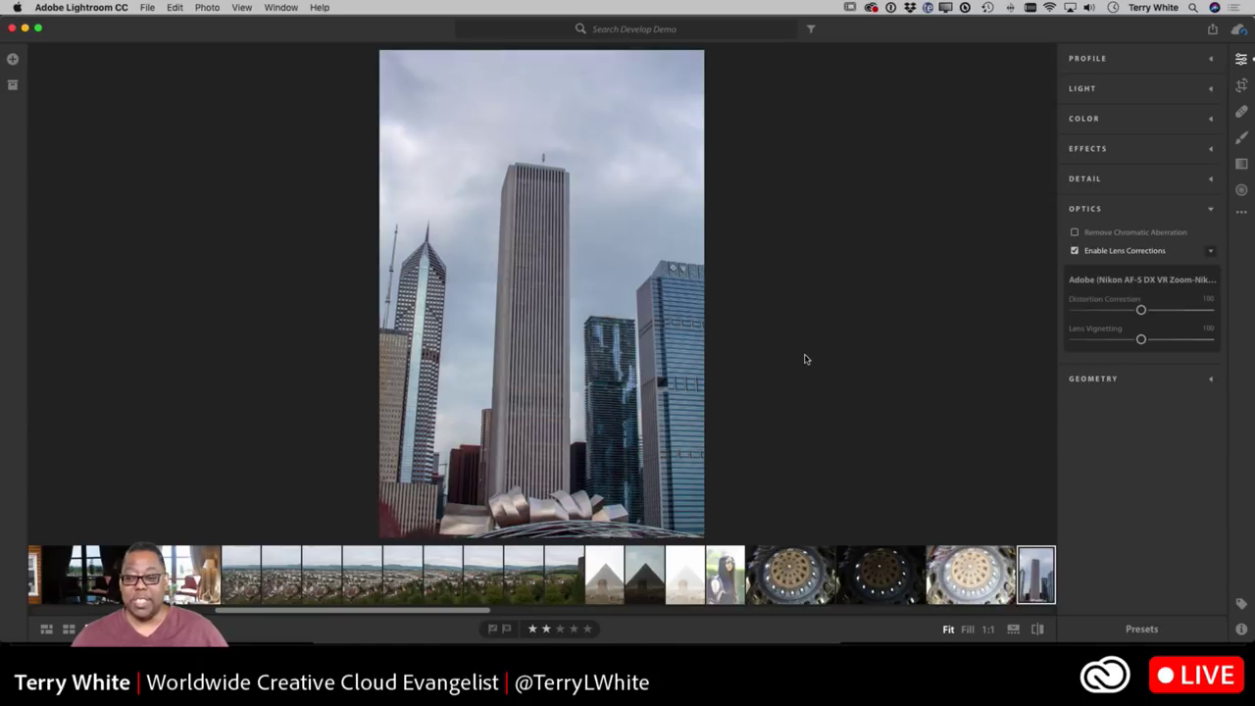
Compare the photo with and without lens corrections, leaving them enabled
{"action": "left_click", "coordinate": [1074, 251]}
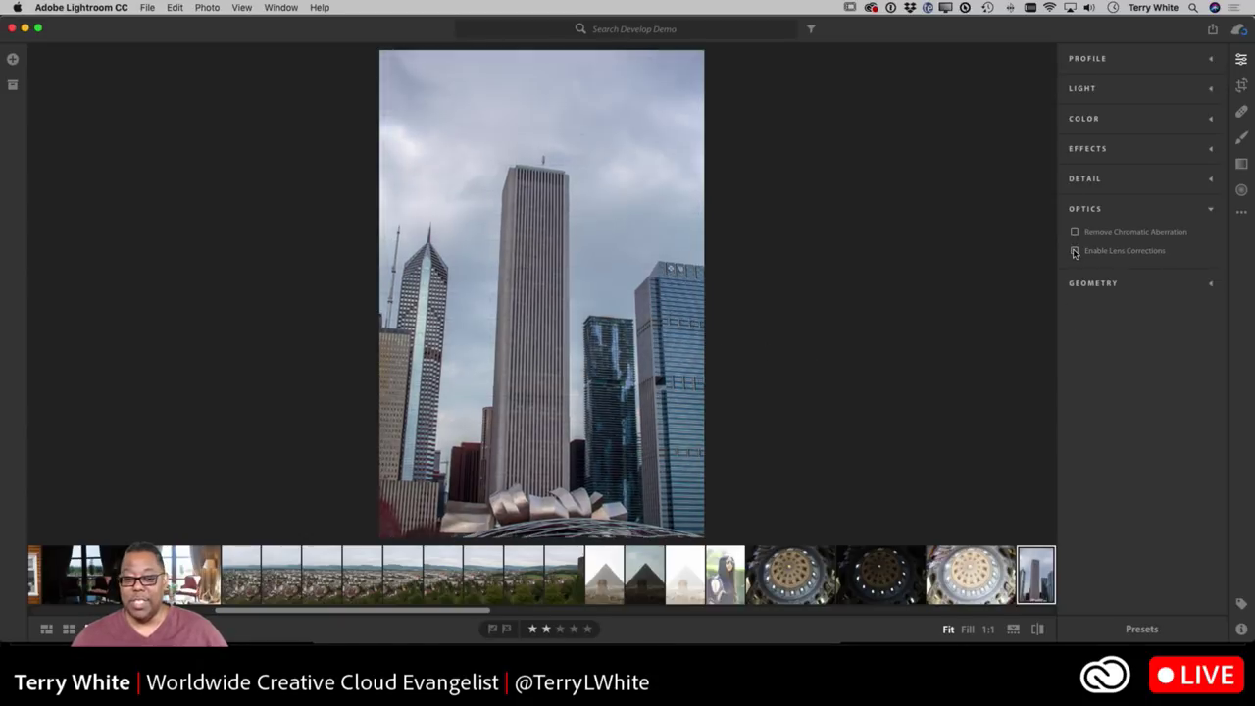
{"action": "left_click", "coordinate": [1074, 251]}
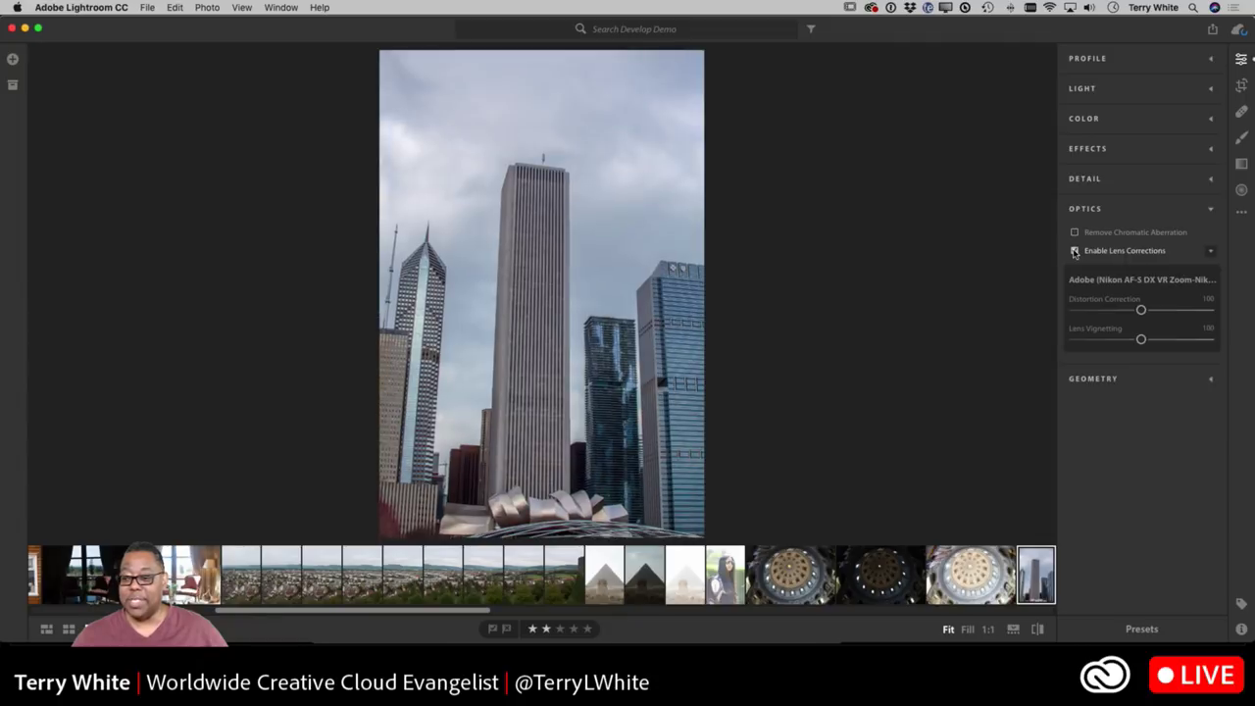
{"action": "left_click", "coordinate": [1074, 251]}
{"action": "left_click", "coordinate": [1075, 251]}
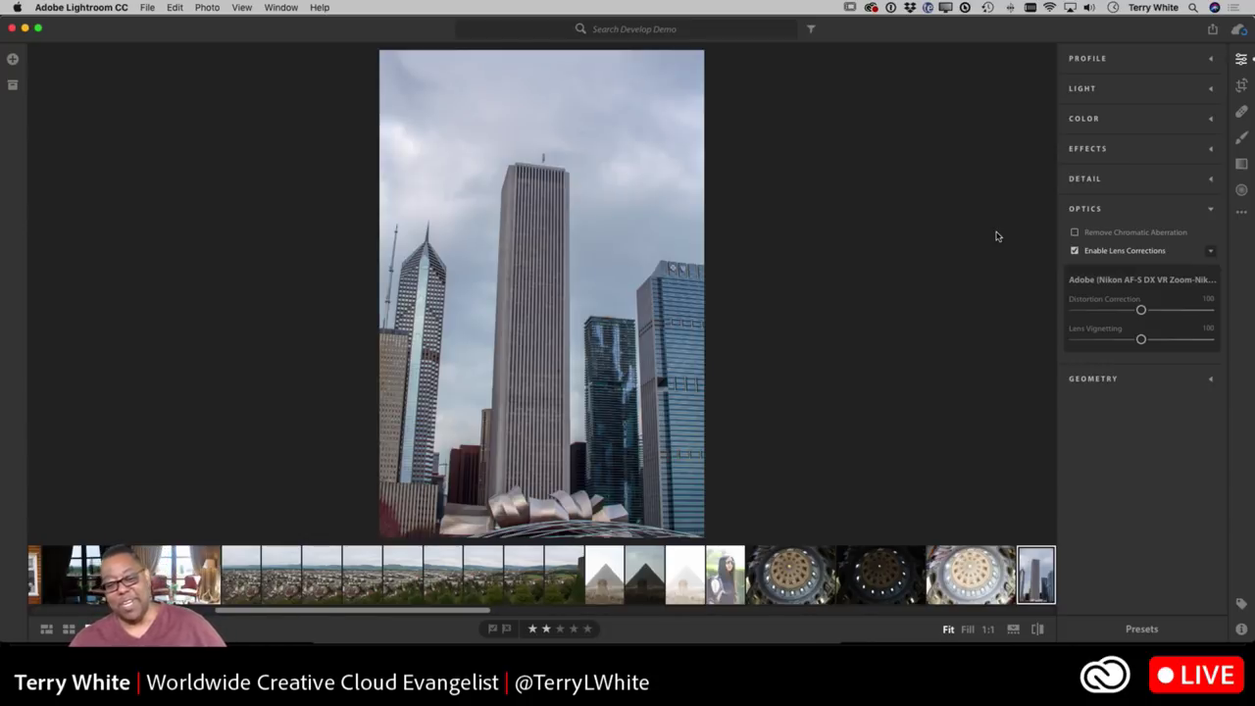
Try the Auto, Level, Vertical and Full Upright corrections on the photo and set Upright back to Off
{"action": "left_click", "coordinate": [1097, 381]}
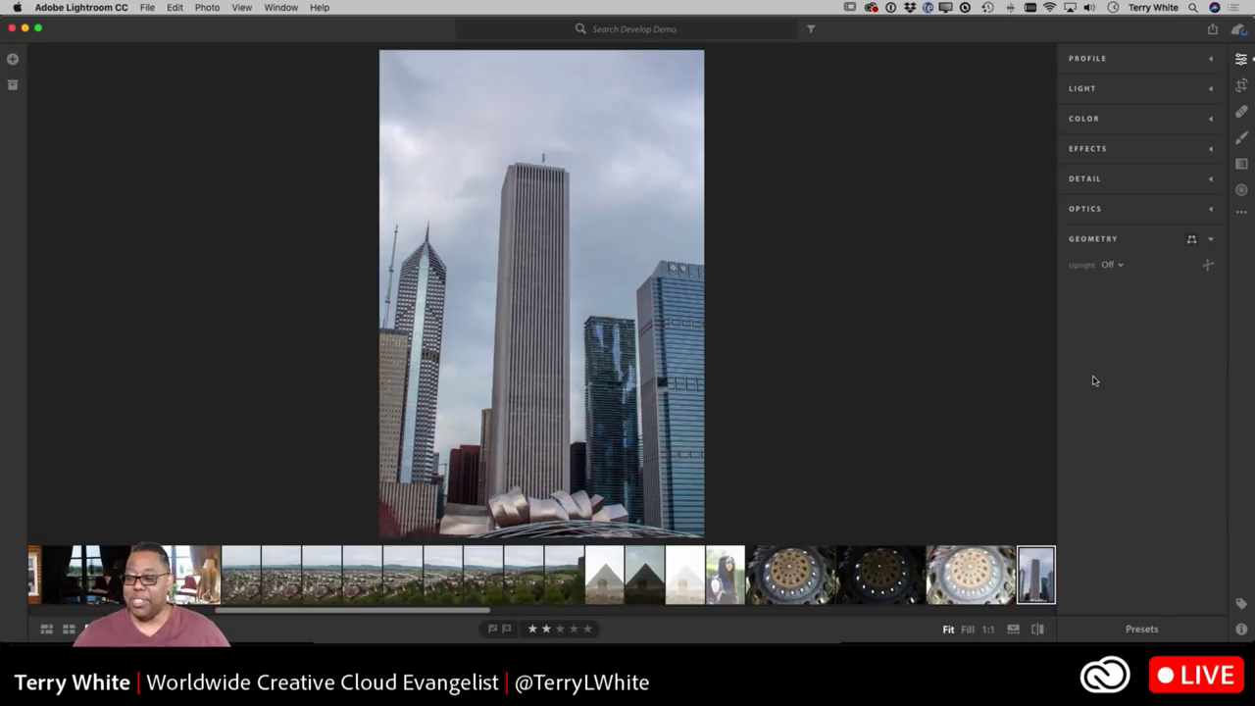
{"action": "left_click", "coordinate": [1106, 266]}
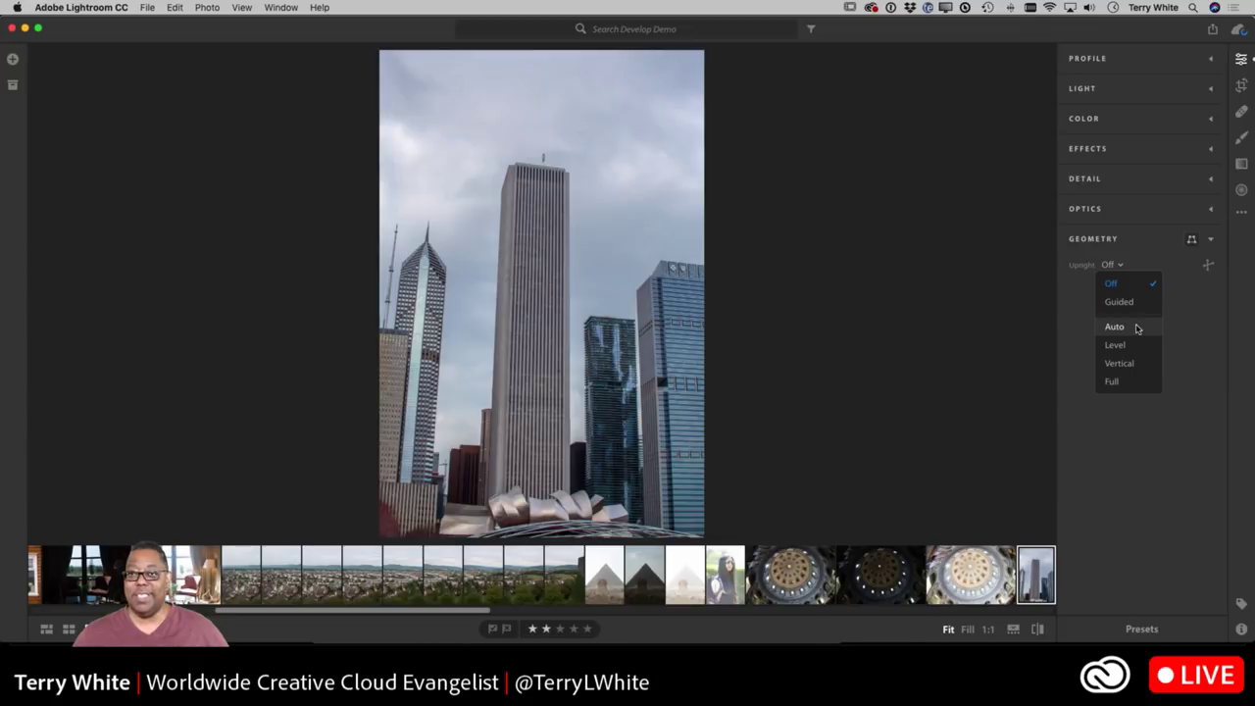
{"action": "left_click", "coordinate": [1115, 326]}
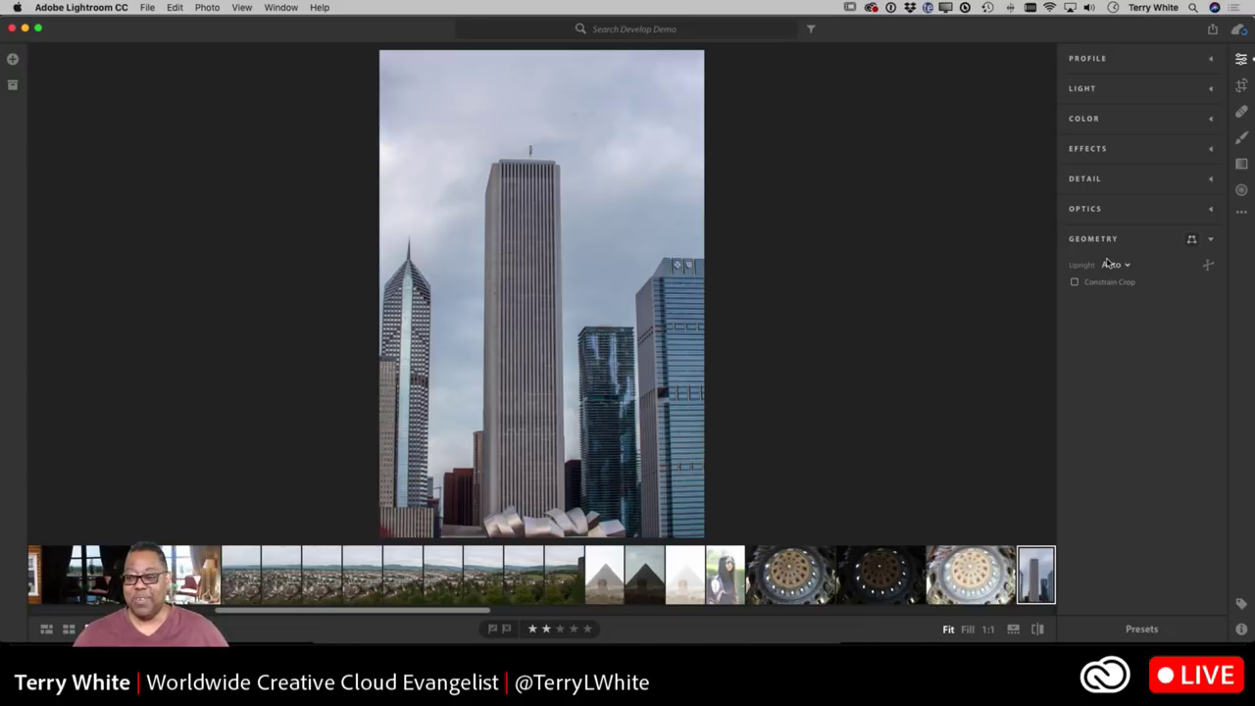
{"action": "left_click", "coordinate": [1114, 265]}
{"action": "left_click", "coordinate": [1117, 344]}
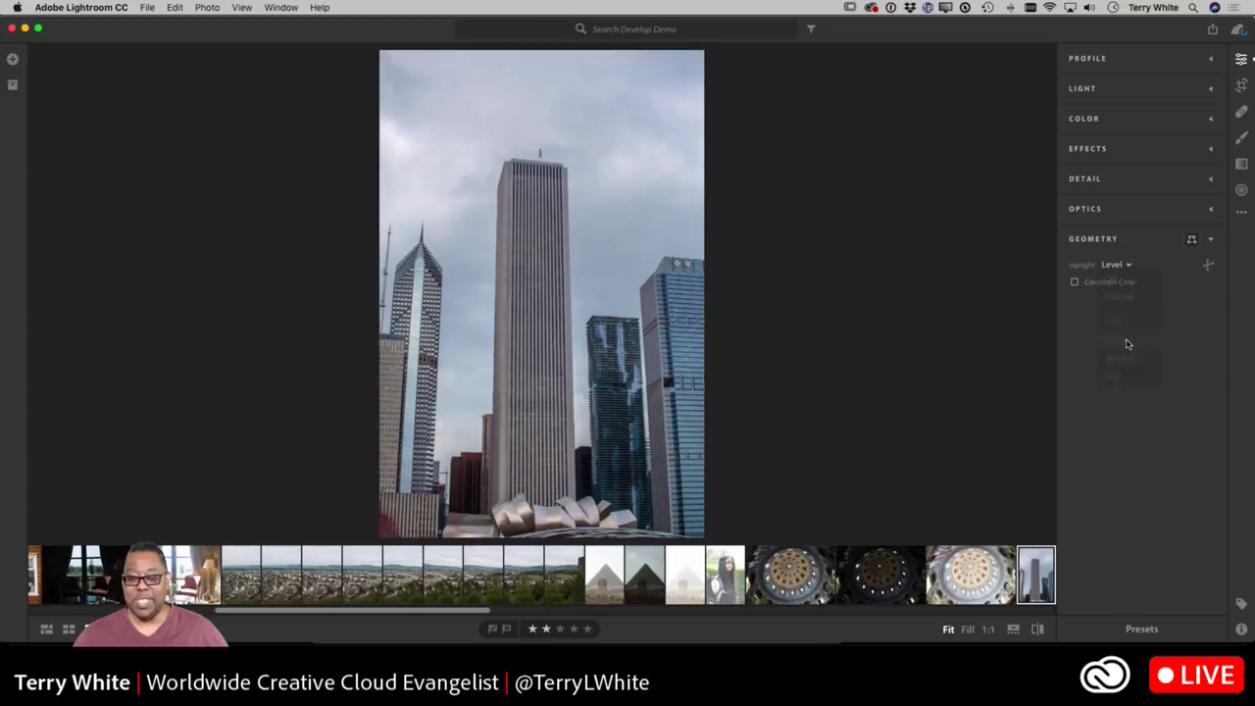
{"action": "left_click", "coordinate": [1117, 265]}
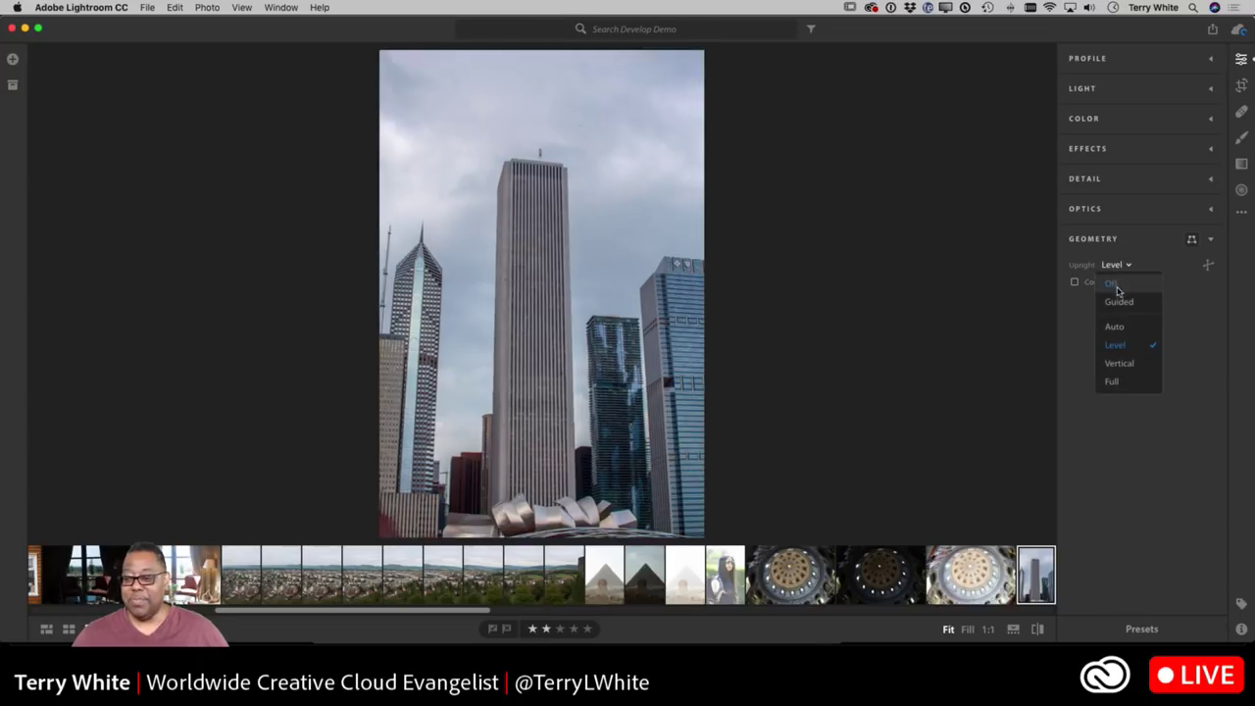
{"action": "left_click", "coordinate": [1126, 363]}
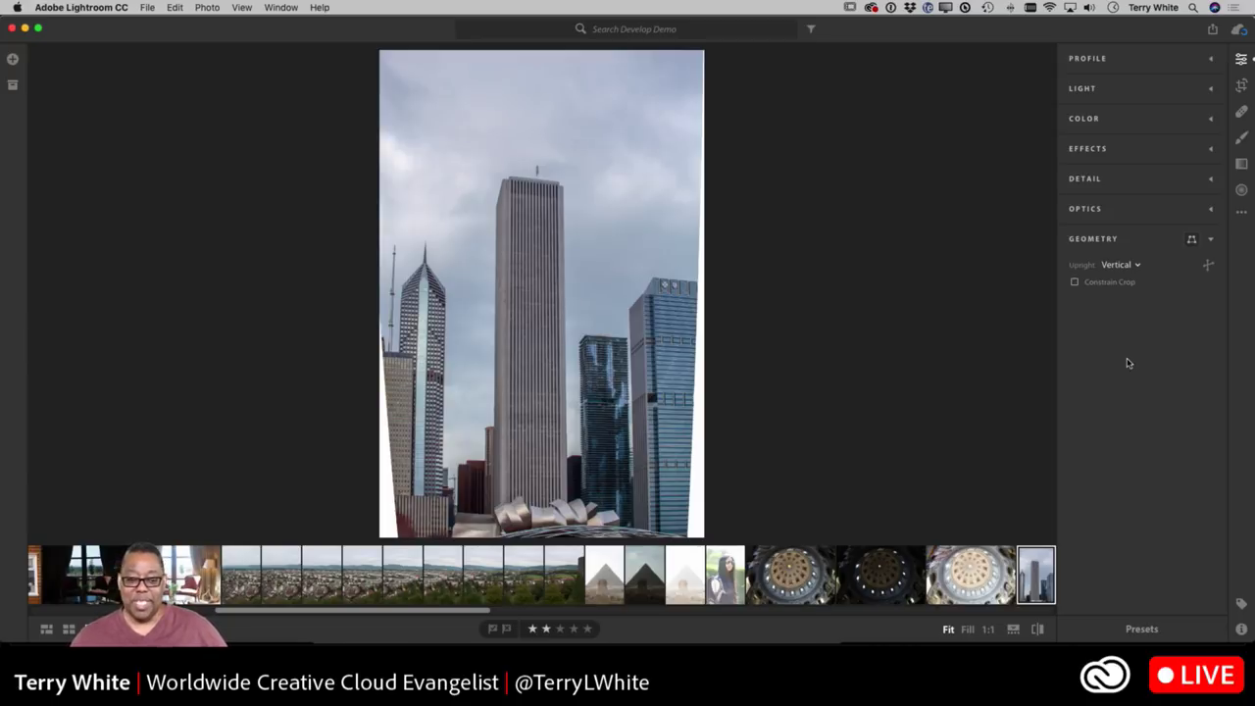
{"action": "left_click", "coordinate": [1112, 268]}
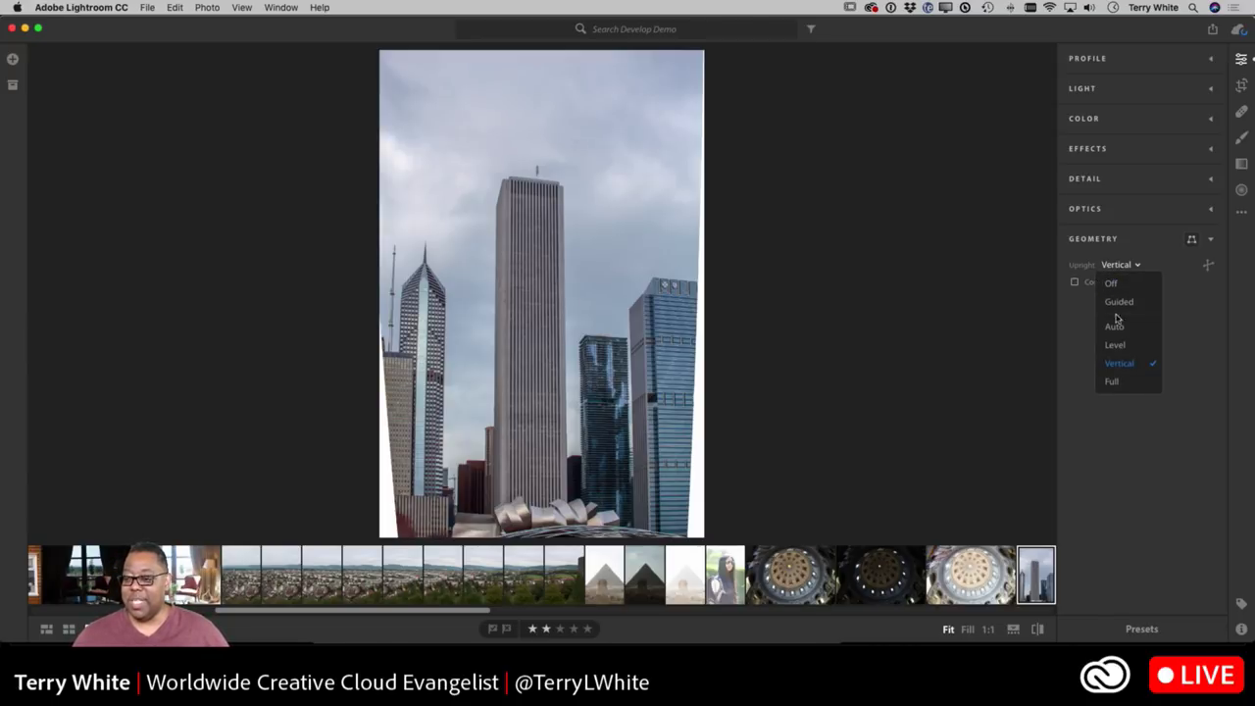
{"action": "left_click", "coordinate": [1123, 382]}
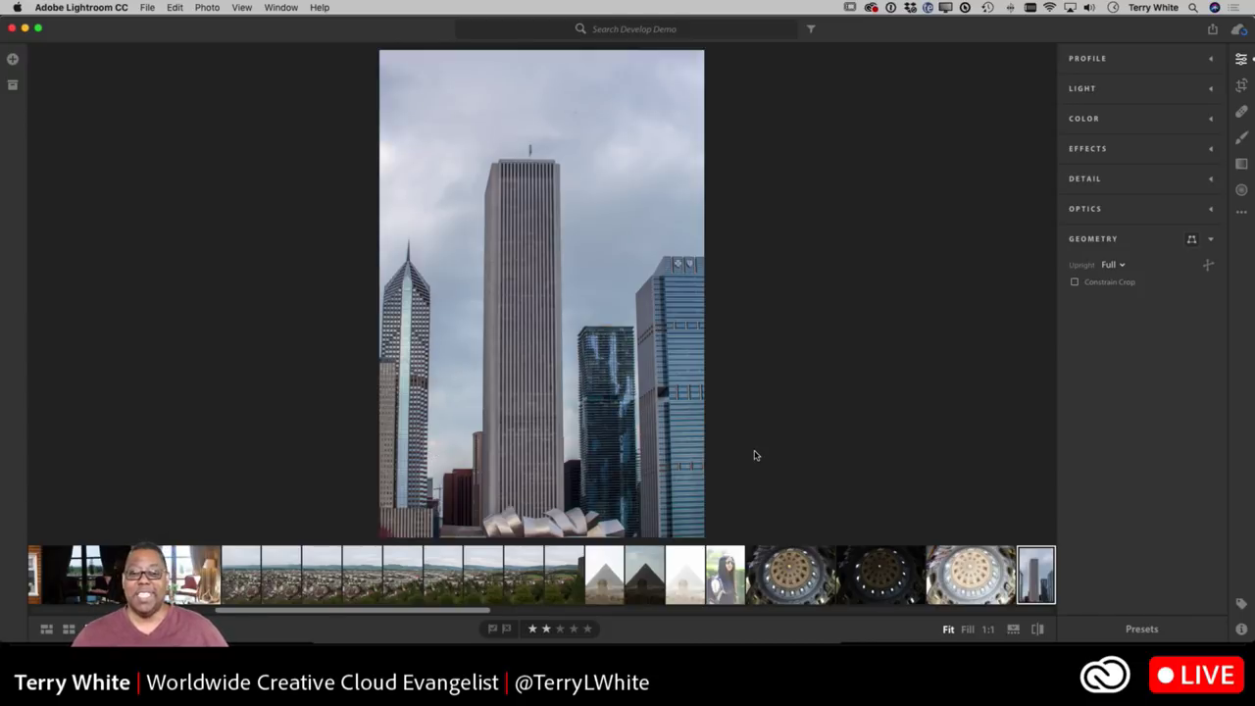
{"action": "left_click", "coordinate": [1112, 267]}
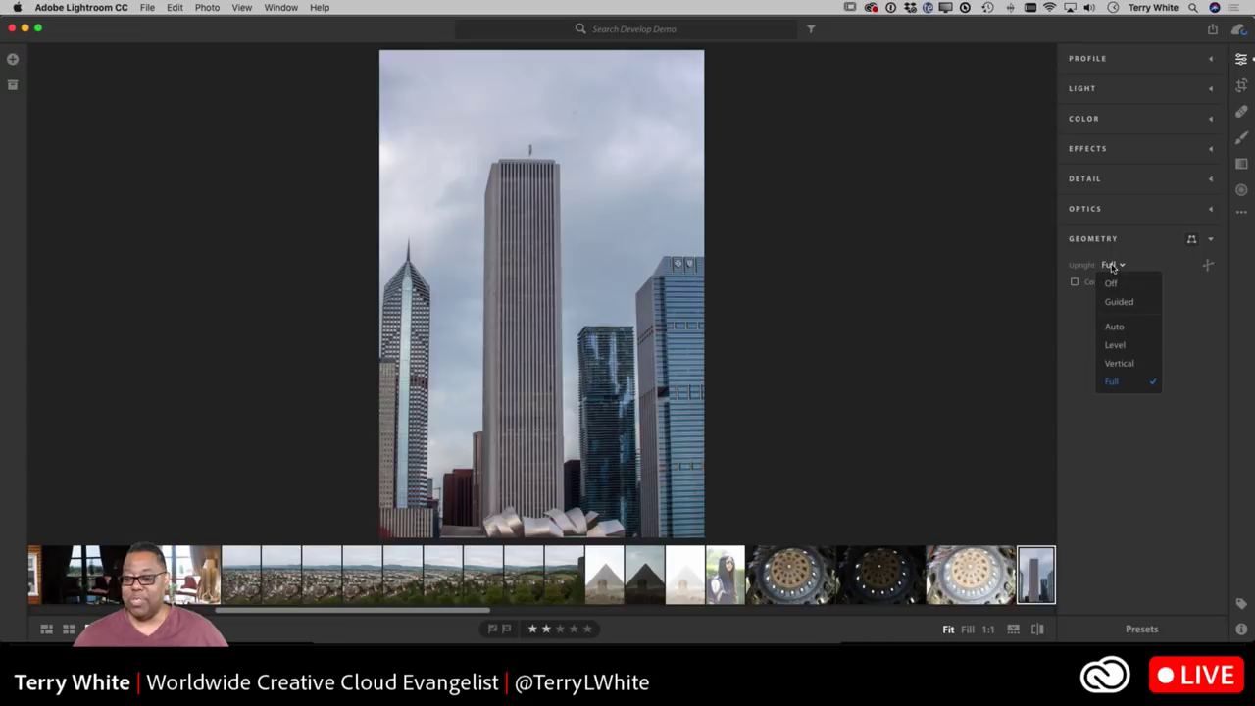
{"action": "left_click", "coordinate": [1110, 286]}
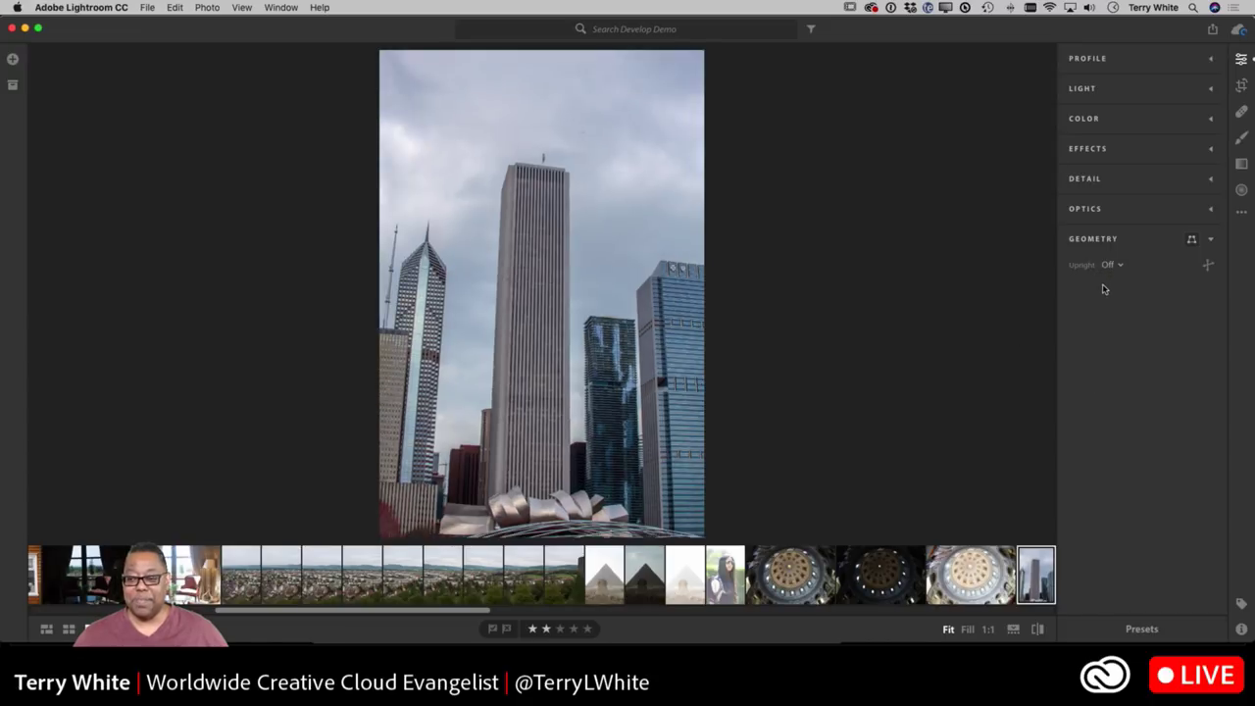
Apply Guided Upright with vertical guides along the right edges of the central and pointed towers and the left edge of the dark glass building
{"action": "left_click", "coordinate": [1109, 267]}
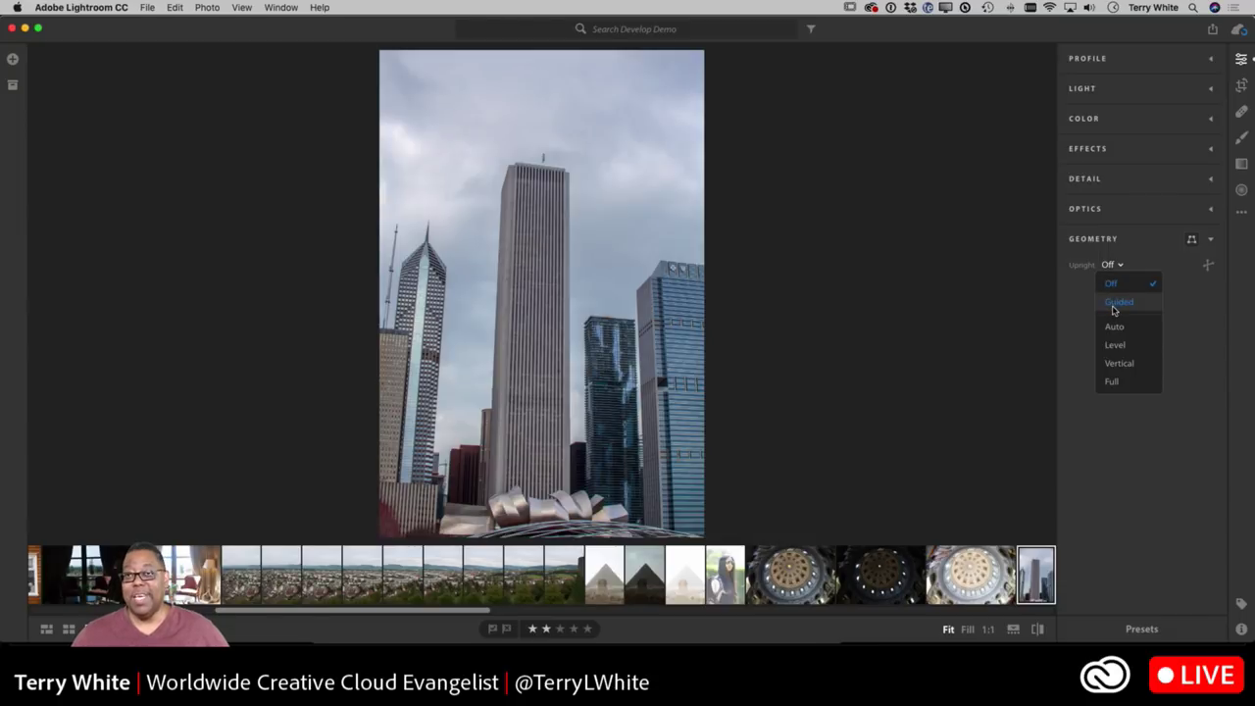
{"action": "left_click", "coordinate": [1113, 304]}
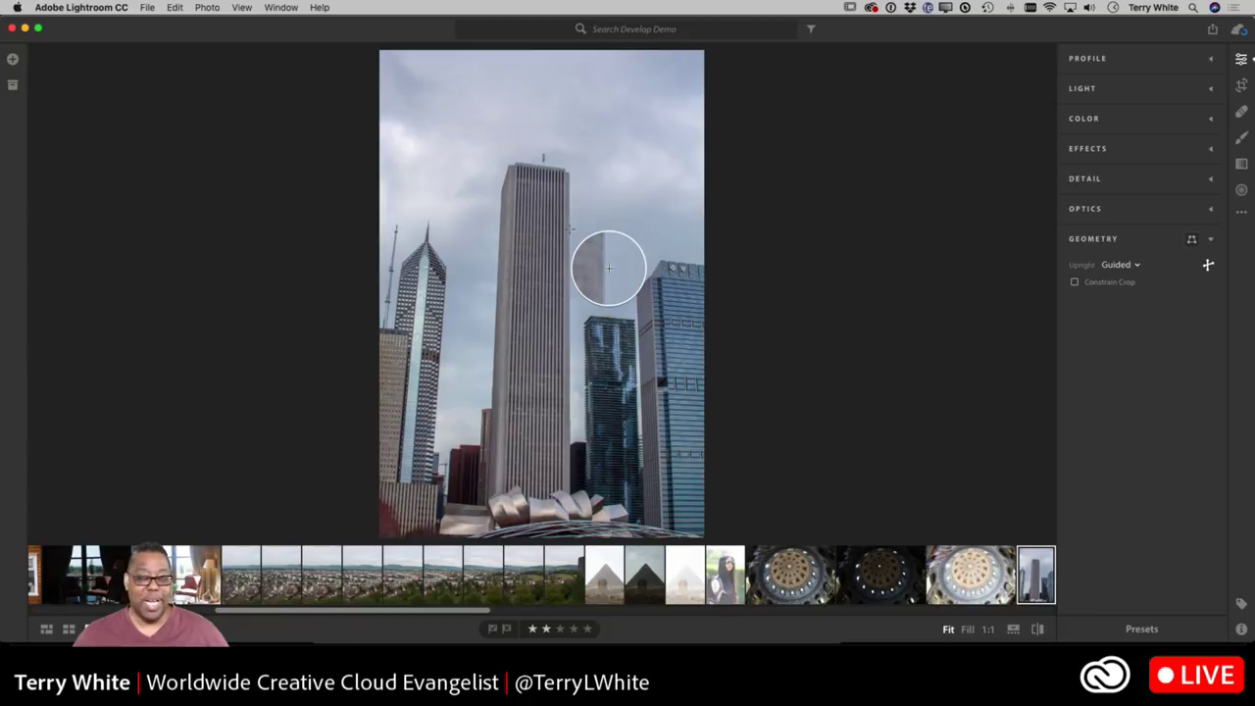
{"action": "left_click_drag", "start_coordinate": [570, 229], "coordinate": [568, 302]}
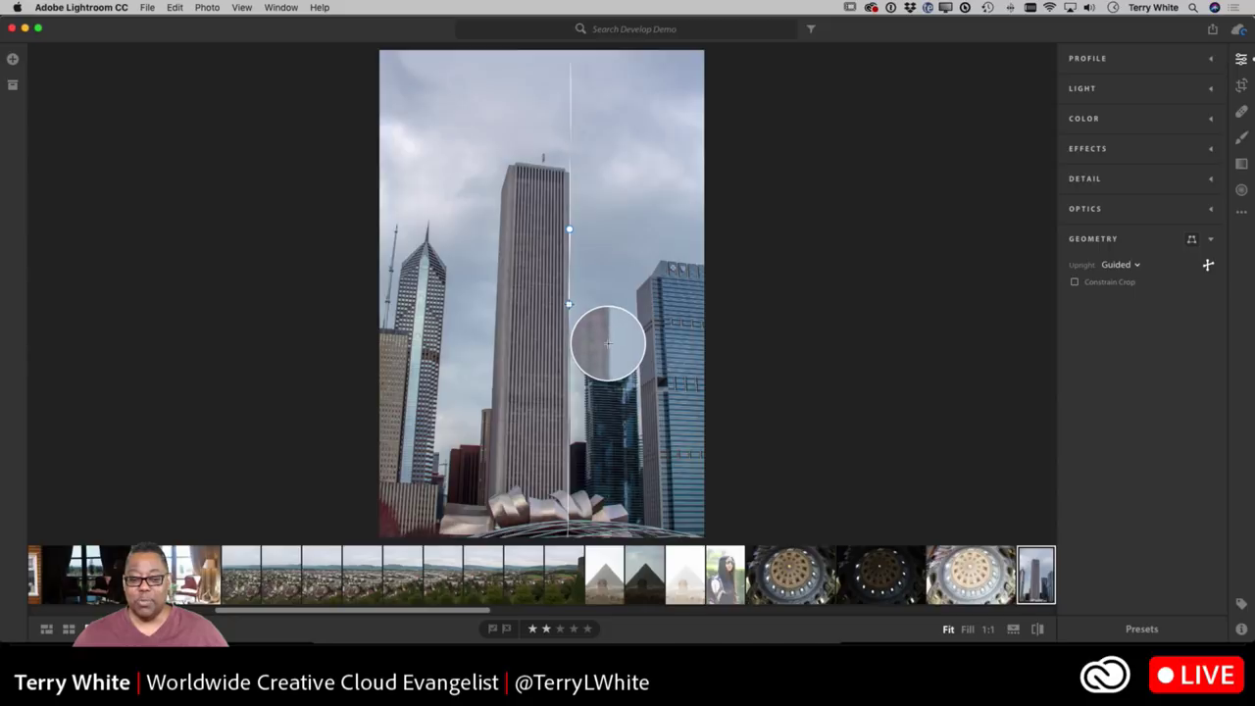
{"action": "left_click_drag", "start_coordinate": [569, 304], "coordinate": [569, 304]}
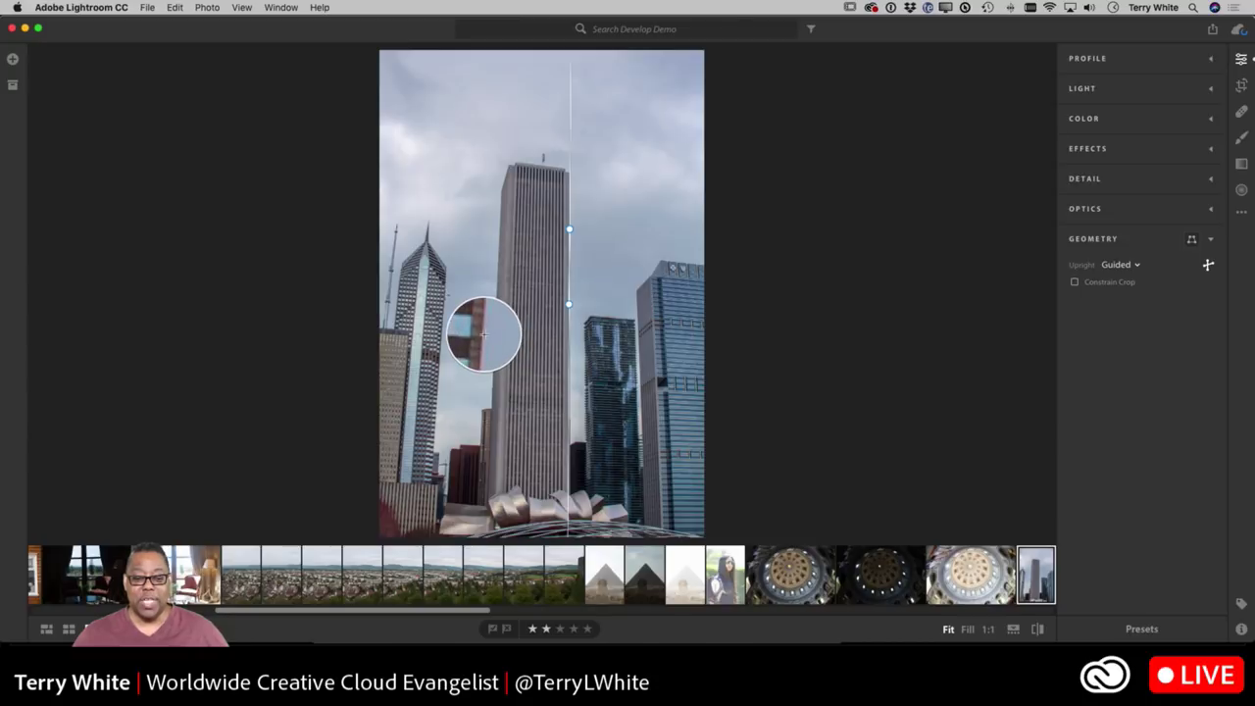
{"action": "left_click_drag", "start_coordinate": [484, 330], "coordinate": [478, 404]}
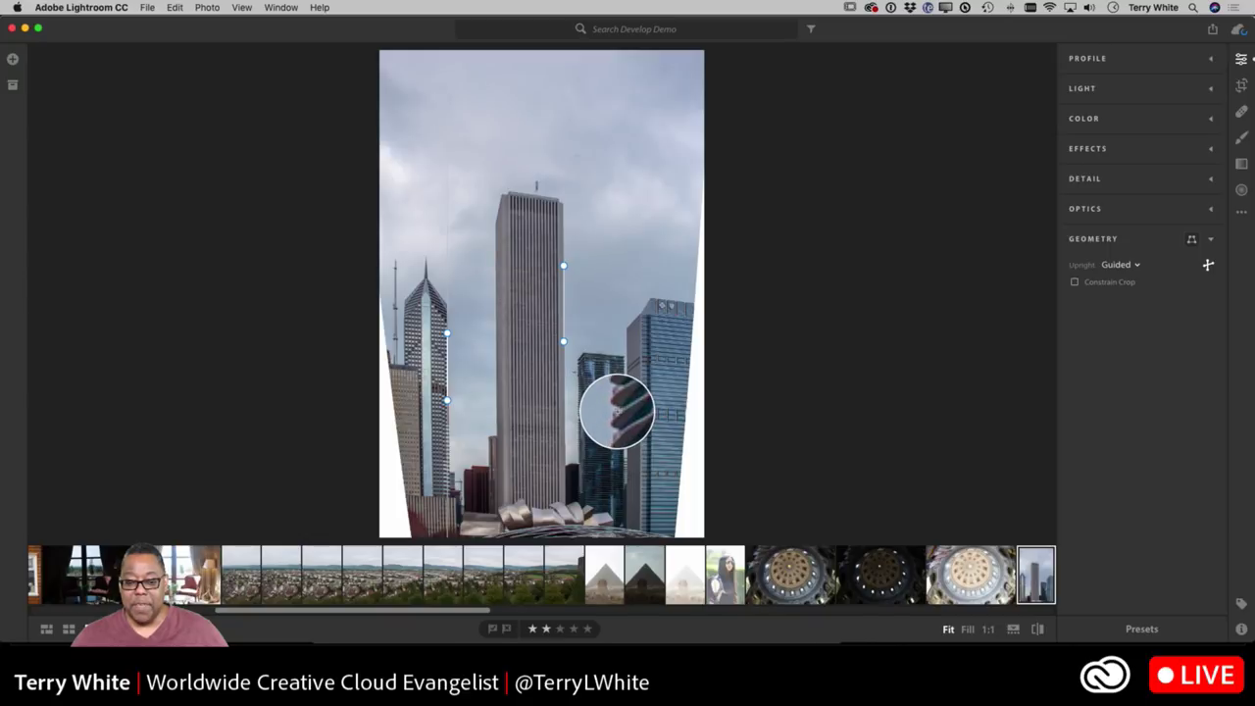
{"action": "left_click_drag", "start_coordinate": [578, 373], "coordinate": [577, 445]}
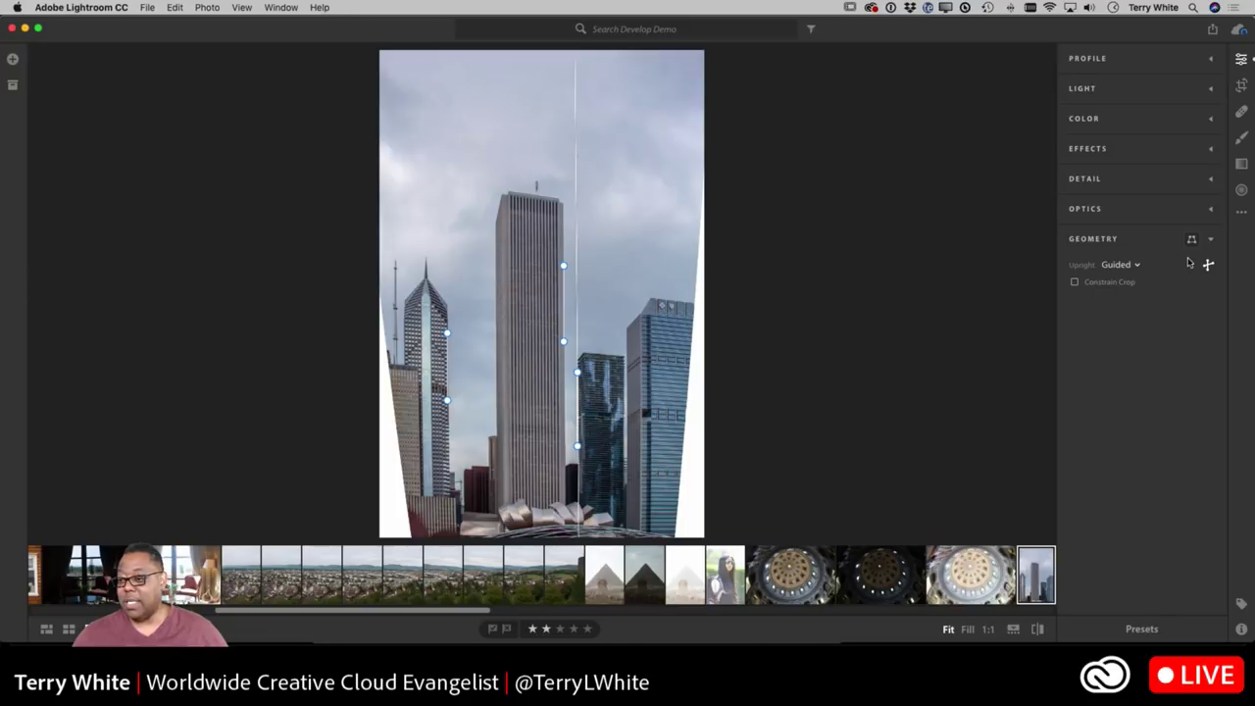
Turn on Constrain Crop to trim the white edges from the perspective correction
{"action": "left_click", "coordinate": [1121, 282]}
{"action": "left_click", "coordinate": [1121, 283]}
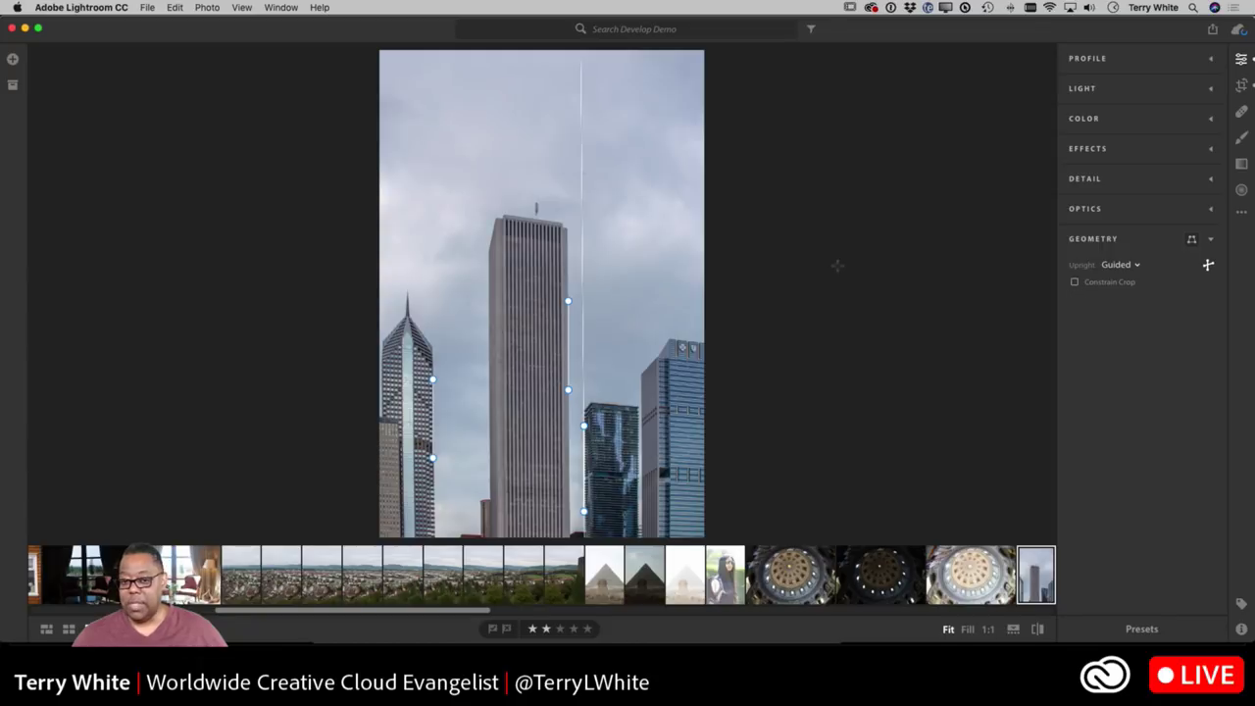
{"action": "left_click", "coordinate": [1075, 282]}
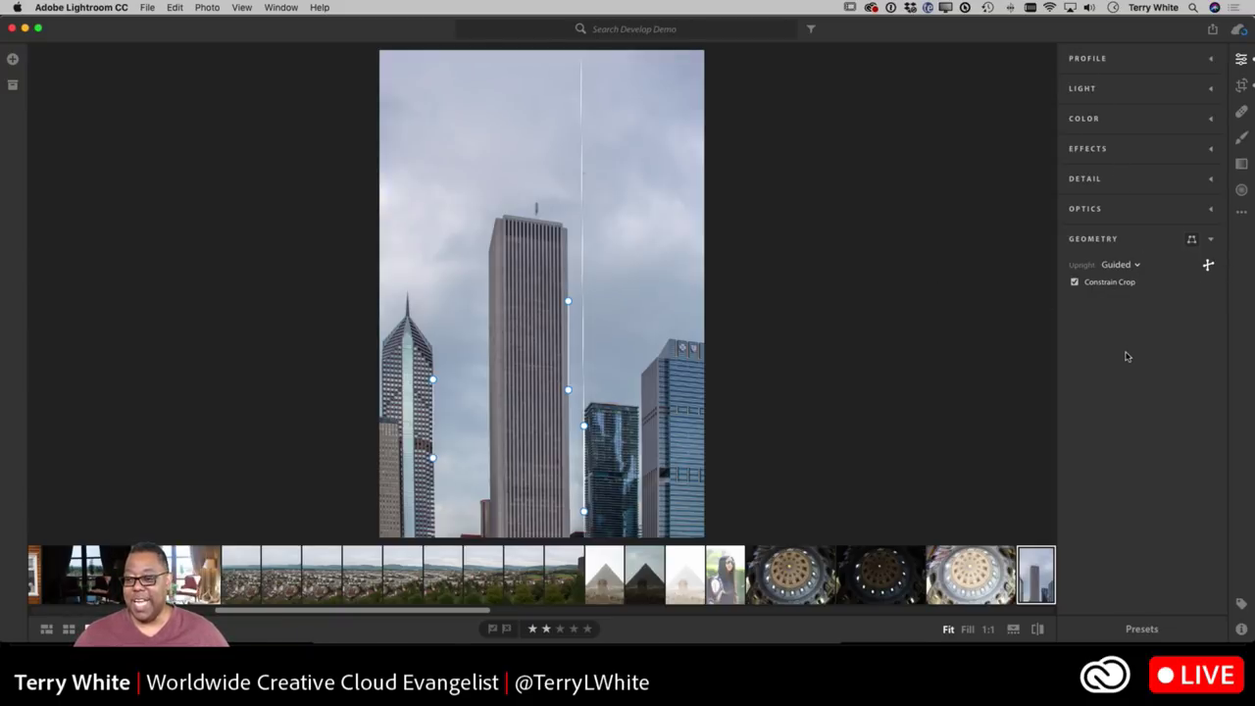
{"action": "left_click", "coordinate": [1093, 61]}
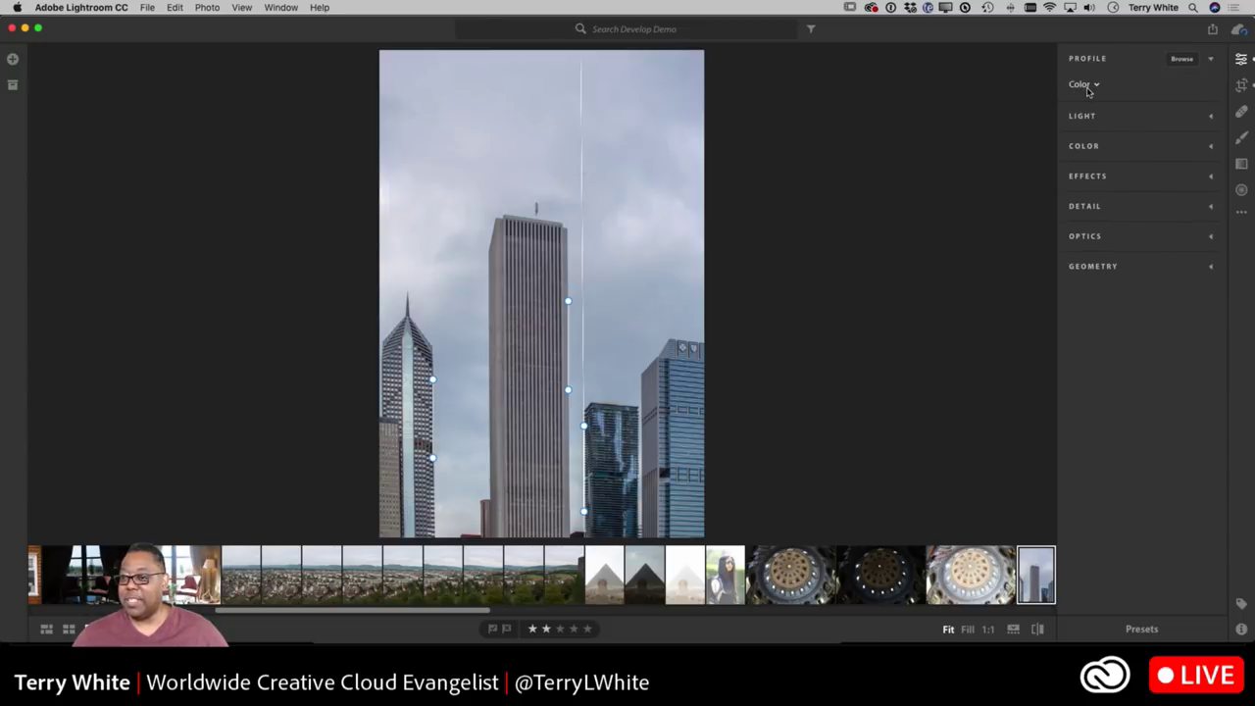
{"action": "left_click", "coordinate": [1084, 85]}
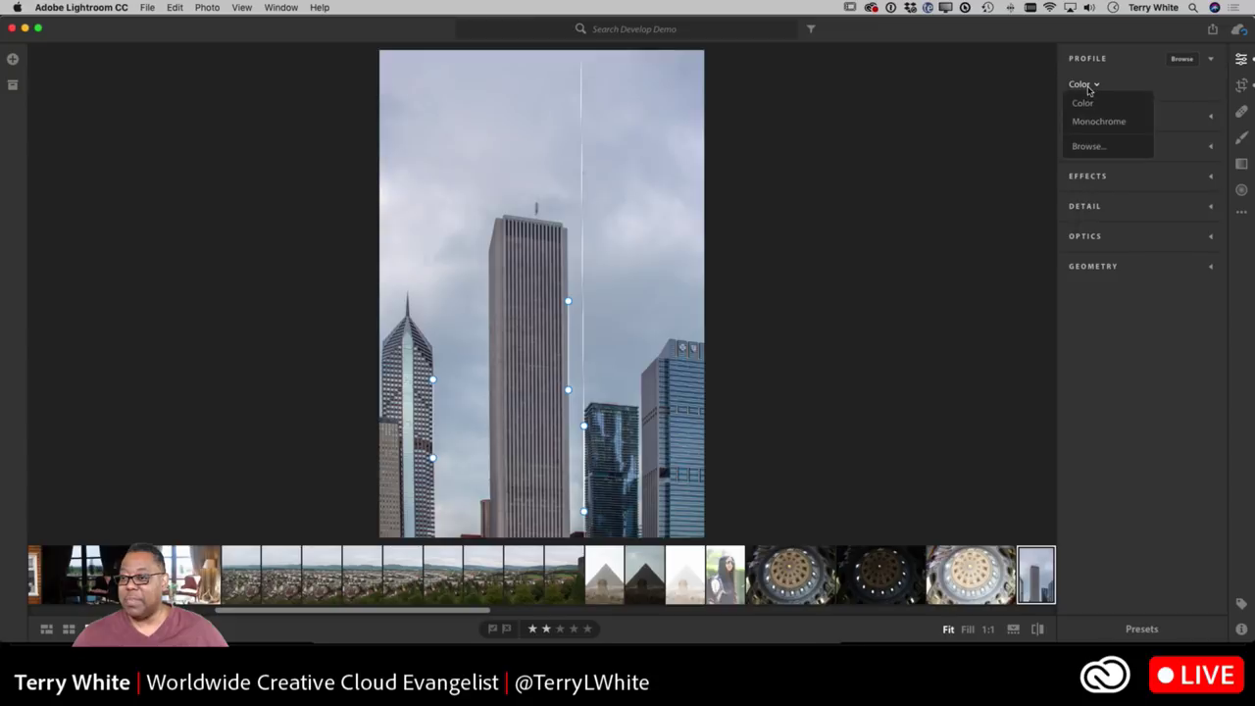
{"action": "key", "text": "Escape"}
Apply Auto light adjustments to the skyscraper photo and set Contrast to -1
{"action": "left_click", "coordinate": [1130, 116]}
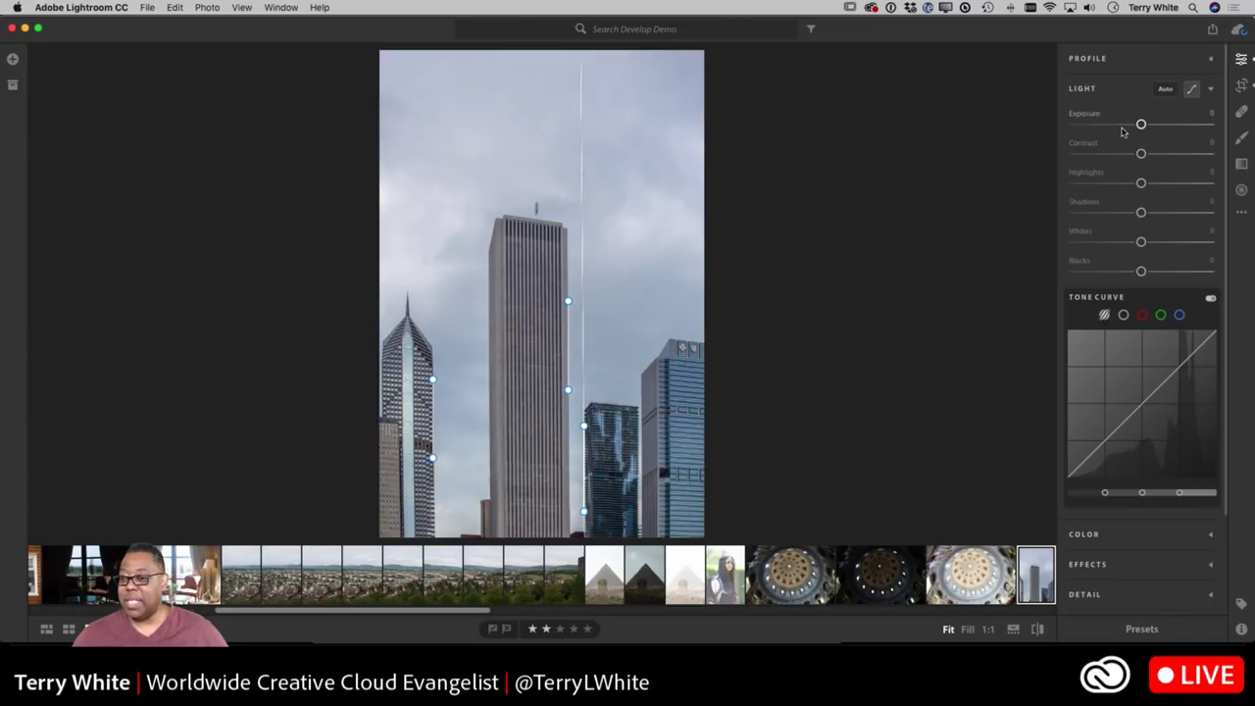
{"action": "left_click", "coordinate": [1117, 125]}
{"action": "left_click_drag", "start_coordinate": [1117, 125], "coordinate": [1139, 125]}
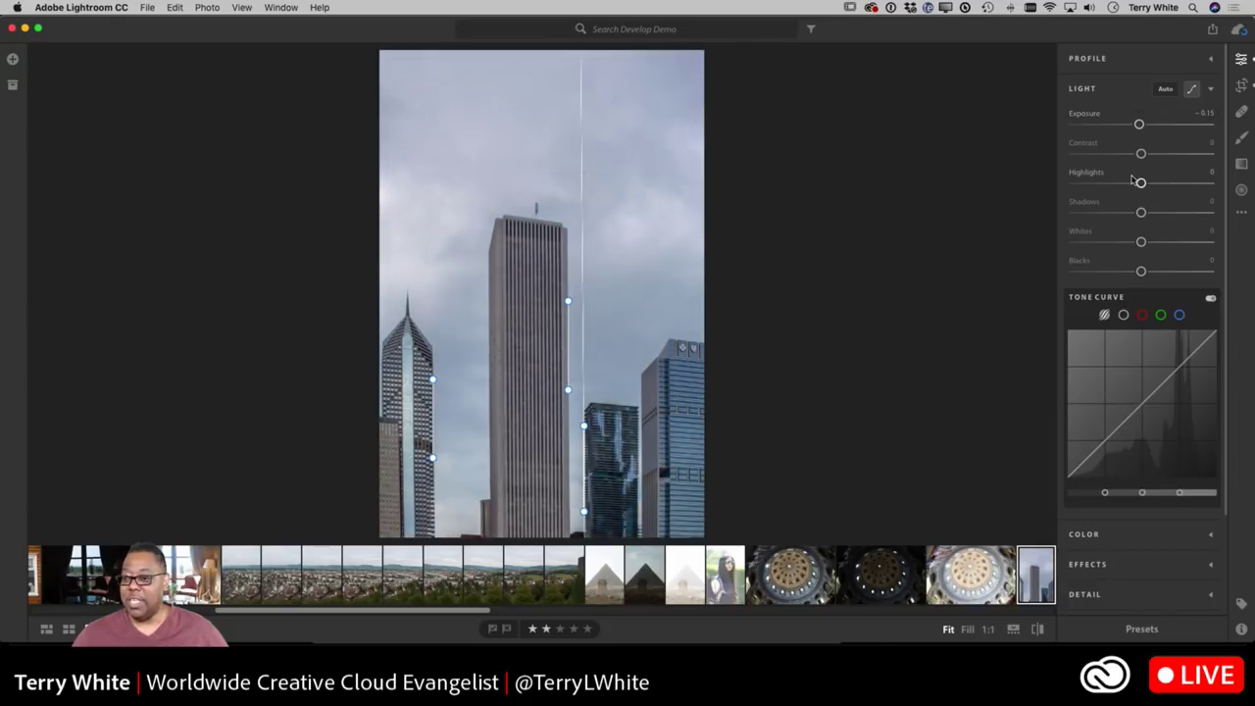
{"action": "left_click", "coordinate": [1164, 91]}
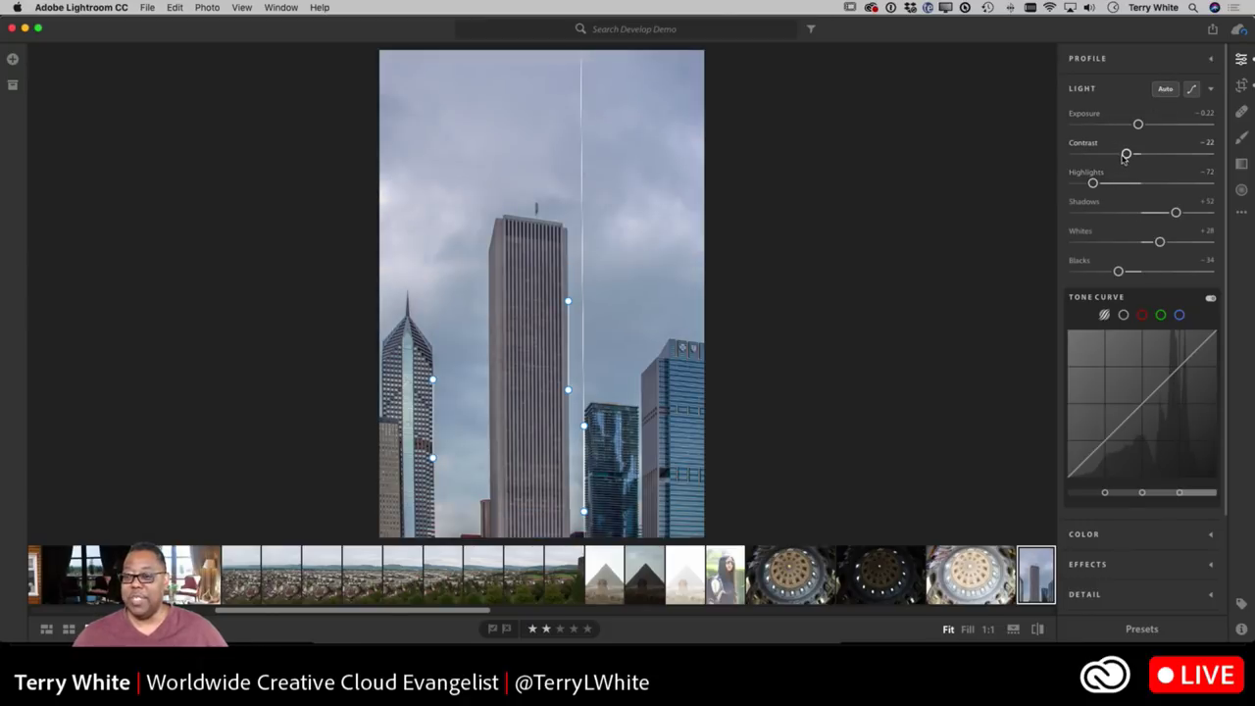
{"action": "left_click_drag", "start_coordinate": [1126, 154], "coordinate": [1137, 155]}
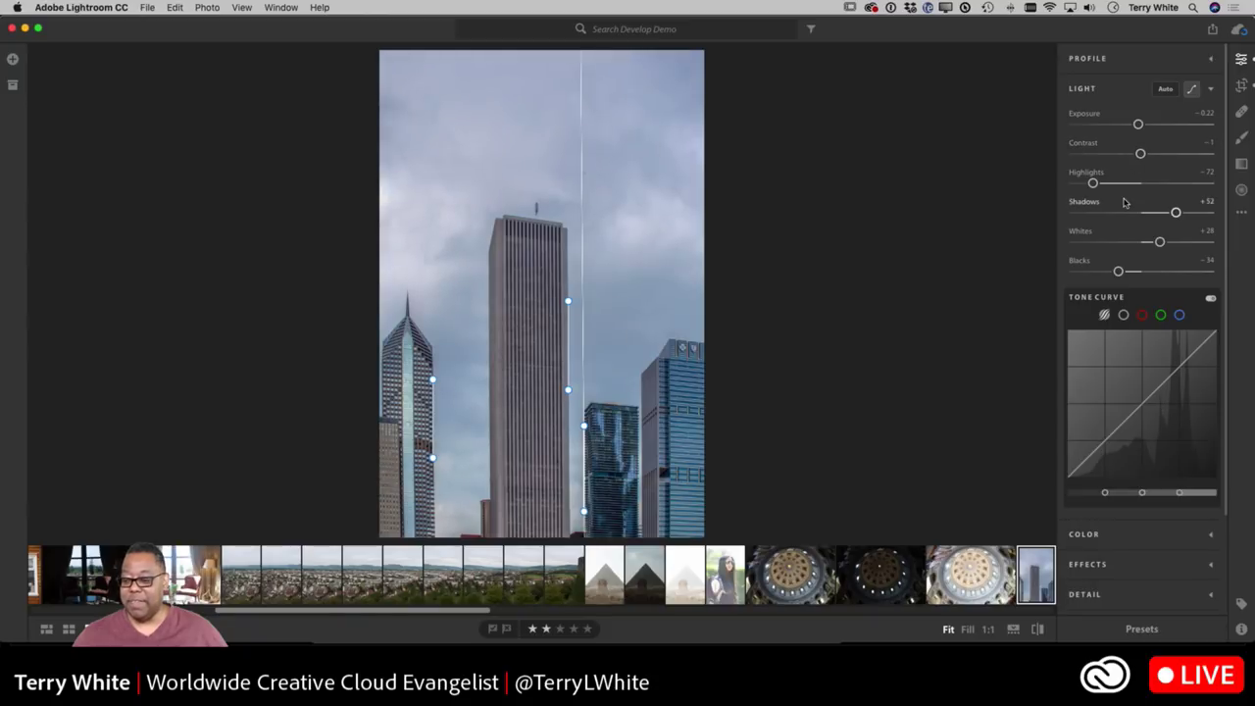
Set the manual Geometry Scale to 101 to push the leftover edge out of frame and turn off the Guided Upright tool
{"action": "scroll", "coordinate": [1167, 451], "scroll_direction": "down", "scroll_amount": 3}
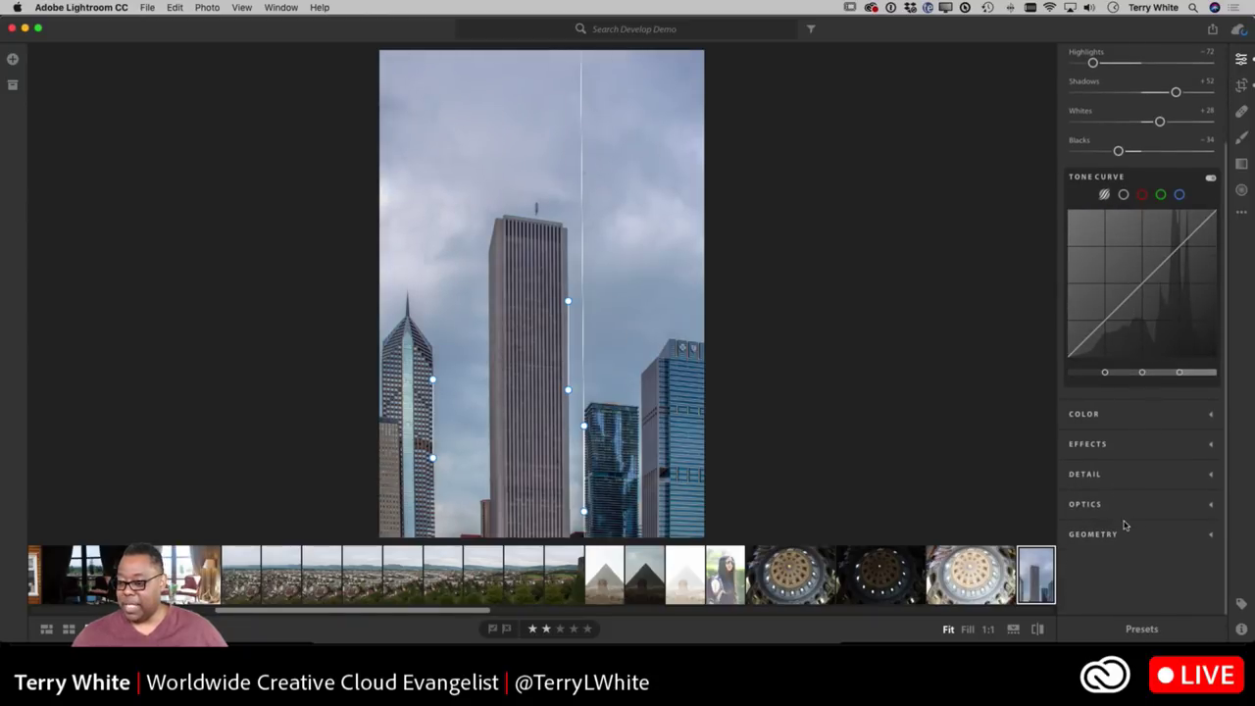
{"action": "scroll", "coordinate": [1114, 538], "scroll_direction": "down", "scroll_amount": 2}
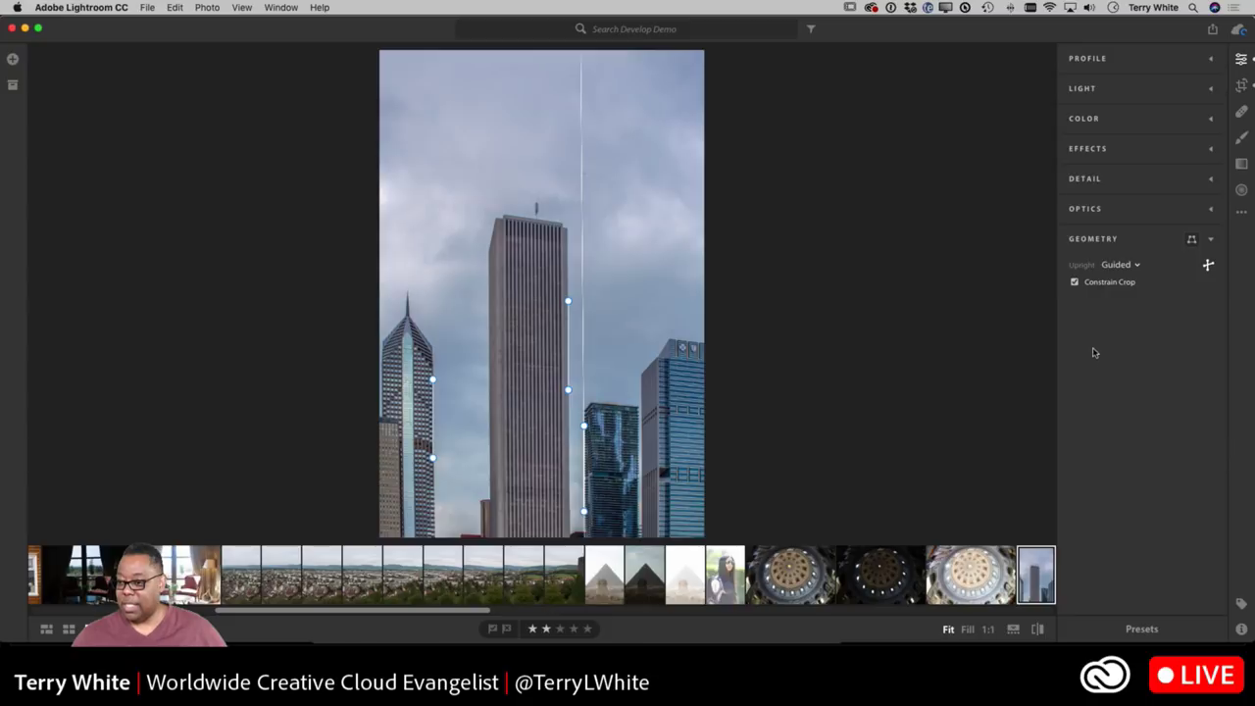
{"action": "left_click", "coordinate": [1192, 239]}
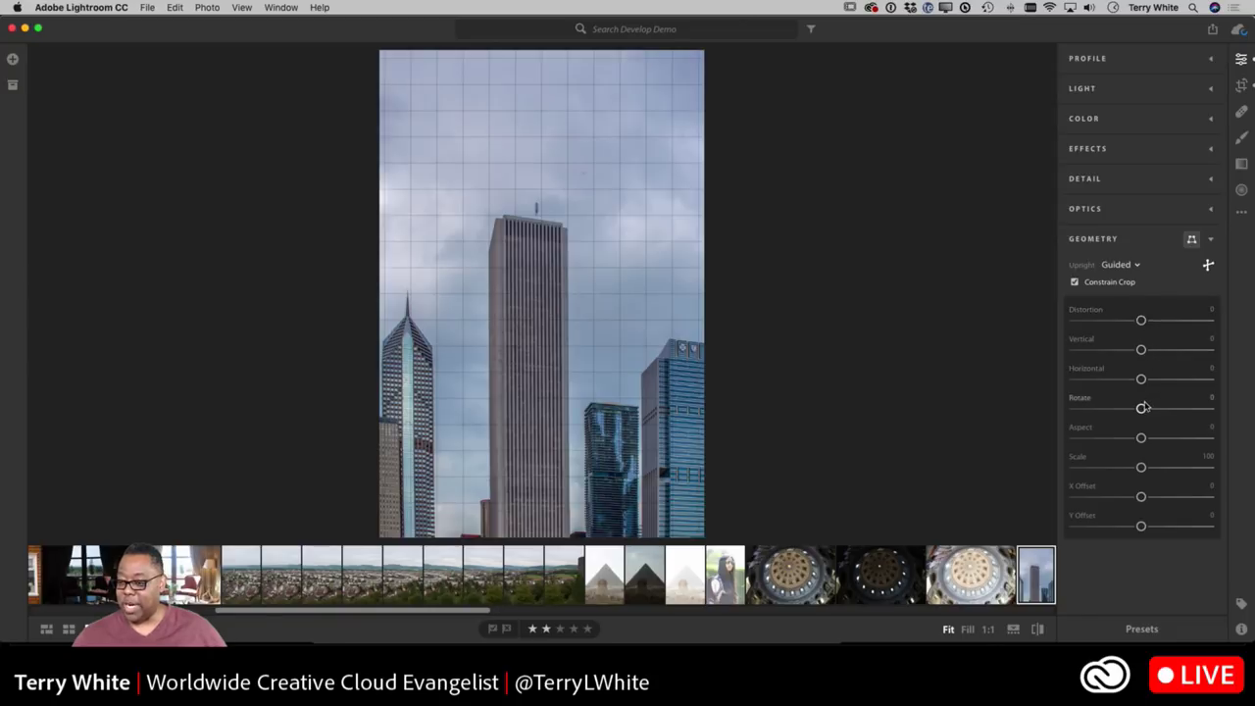
{"action": "mouse_move", "coordinate": [1141, 469]}
{"action": "left_mouse_down"}
{"action": "mouse_move", "coordinate": [1125, 469]}
{"action": "mouse_move", "coordinate": [1142, 468]}
{"action": "left_mouse_up"}
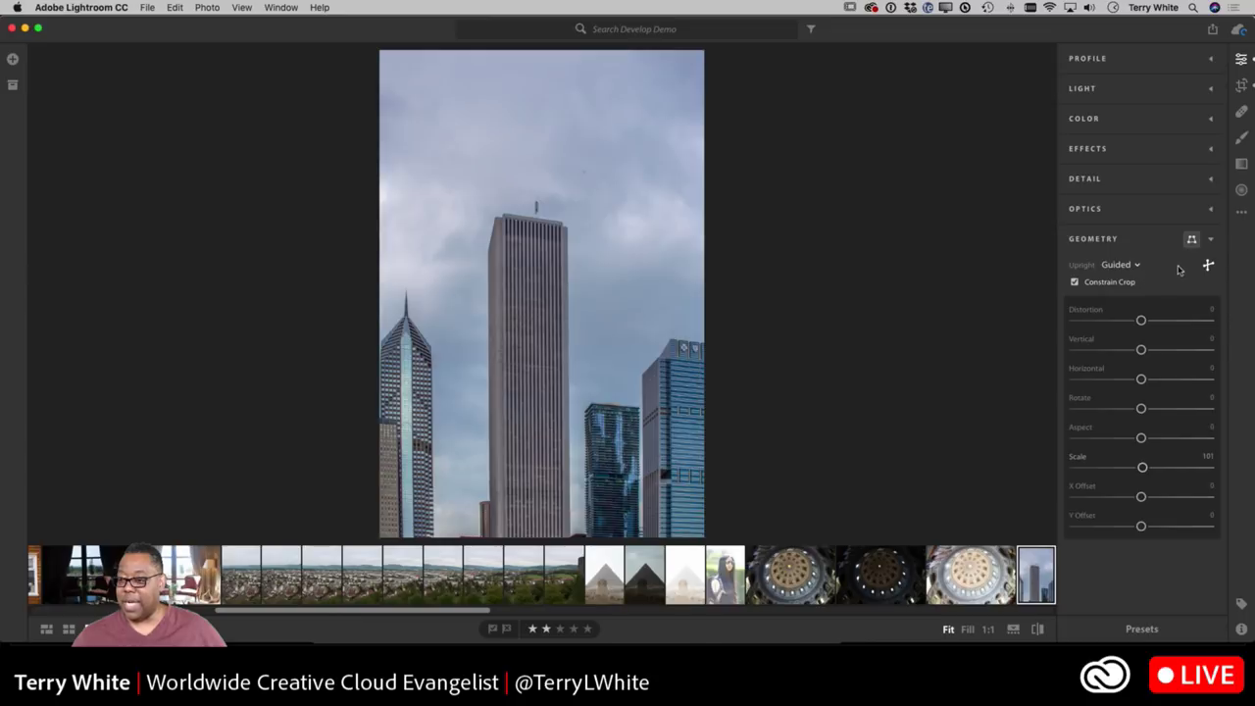
{"action": "left_click", "coordinate": [1208, 266]}
{"action": "left_click", "coordinate": [1208, 266]}
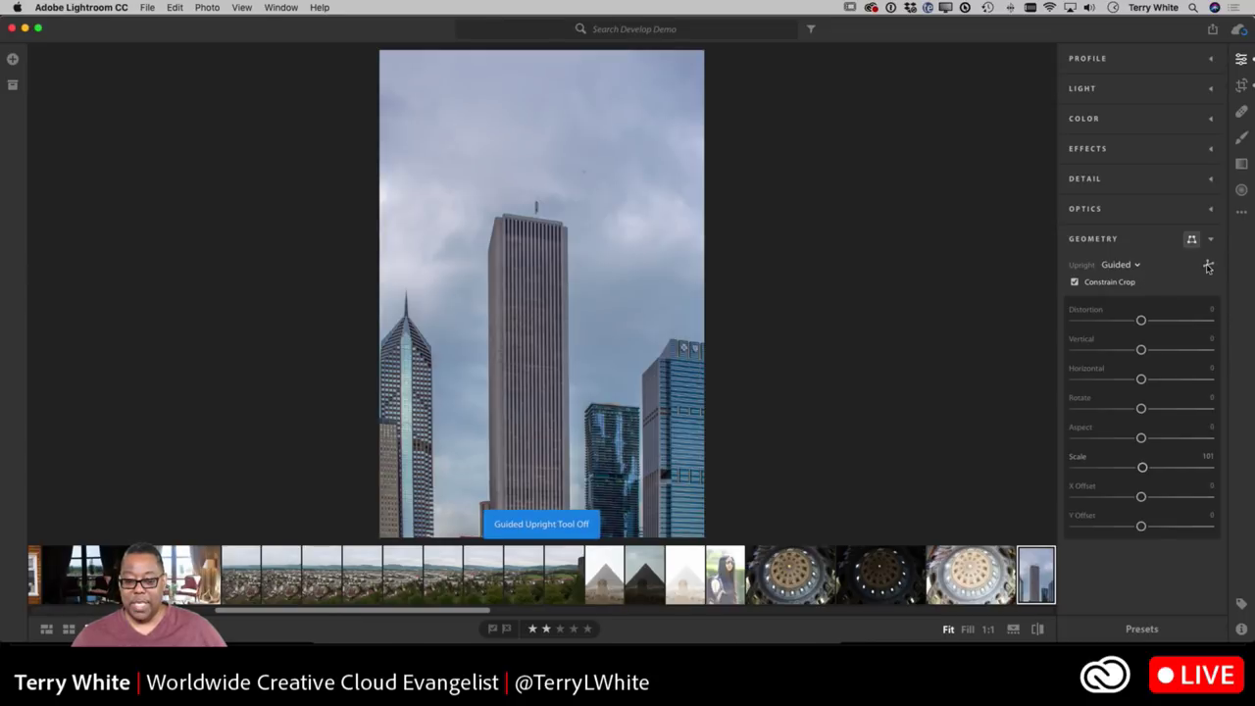
{"action": "left_click", "coordinate": [1209, 266]}
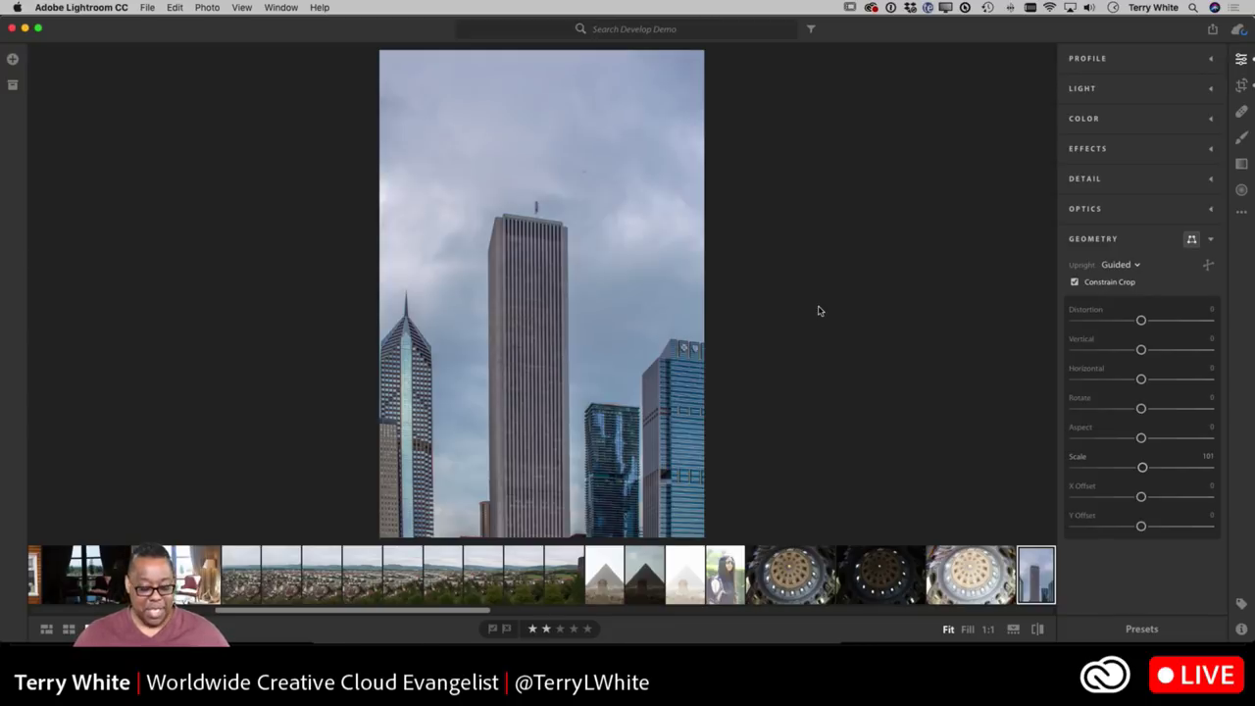
Open the foggy cliffside tree photo from the photo grid and set its Dehaze to +88
{"action": "key", "text": "g"}
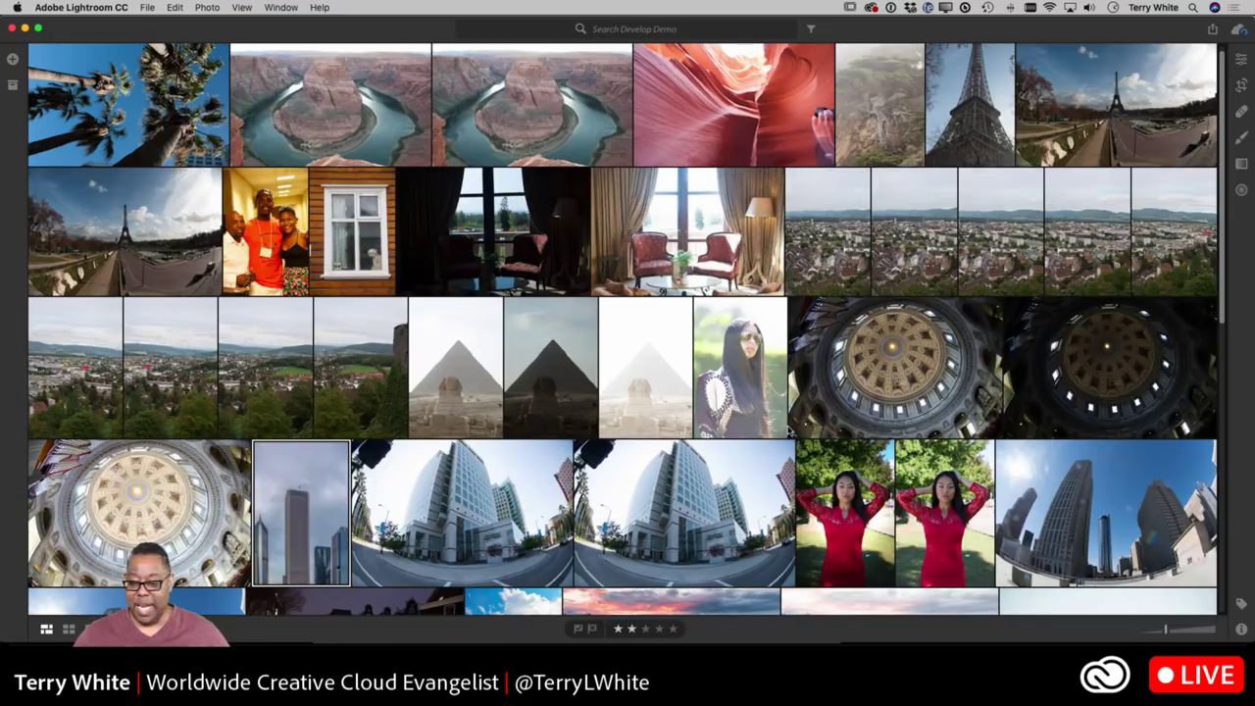
{"action": "scroll", "coordinate": [790, 432], "scroll_direction": "down", "scroll_amount": 2}
{"action": "scroll", "coordinate": [789, 429], "scroll_direction": "up", "scroll_amount": 3}
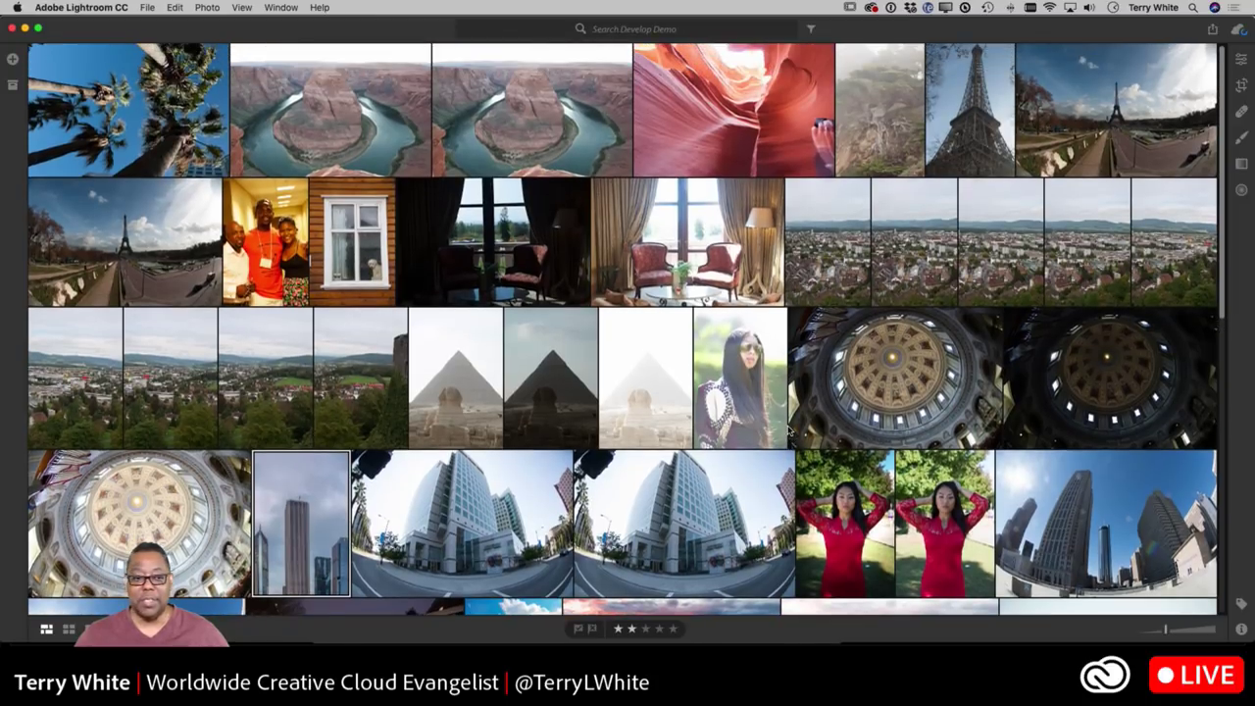
{"action": "left_click", "coordinate": [860, 116]}
{"action": "key", "text": "d"}
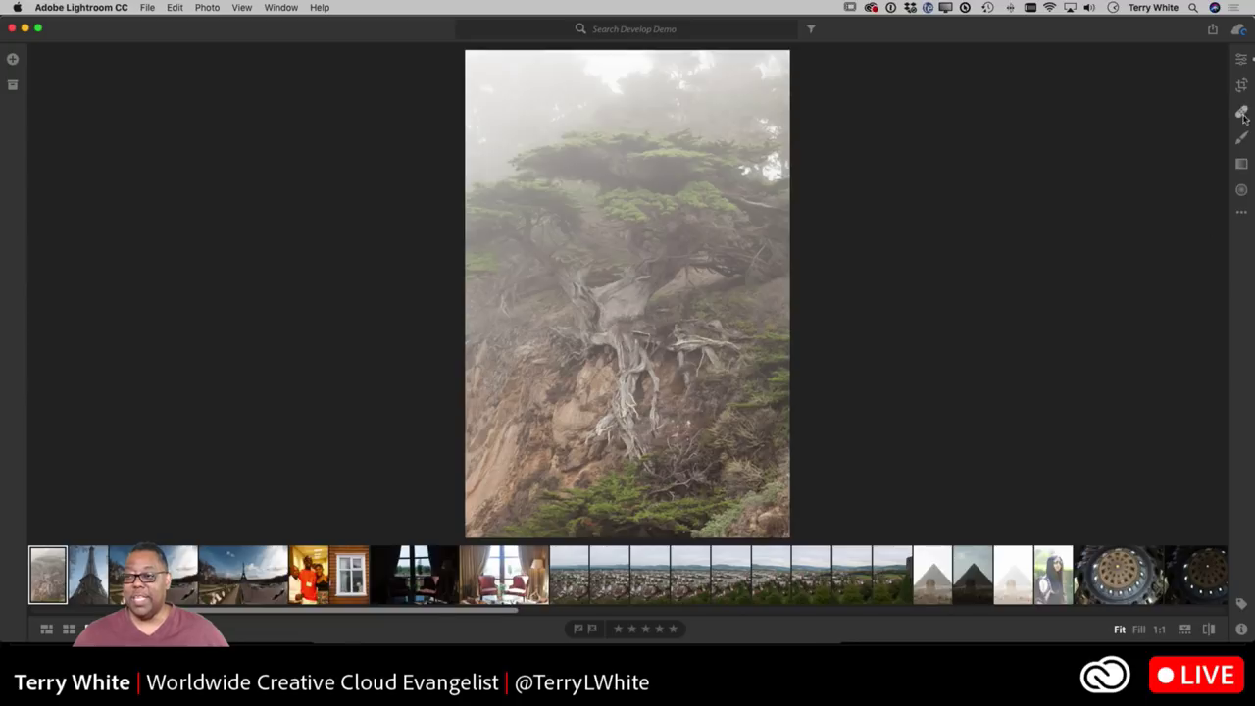
{"action": "left_click", "coordinate": [1240, 59]}
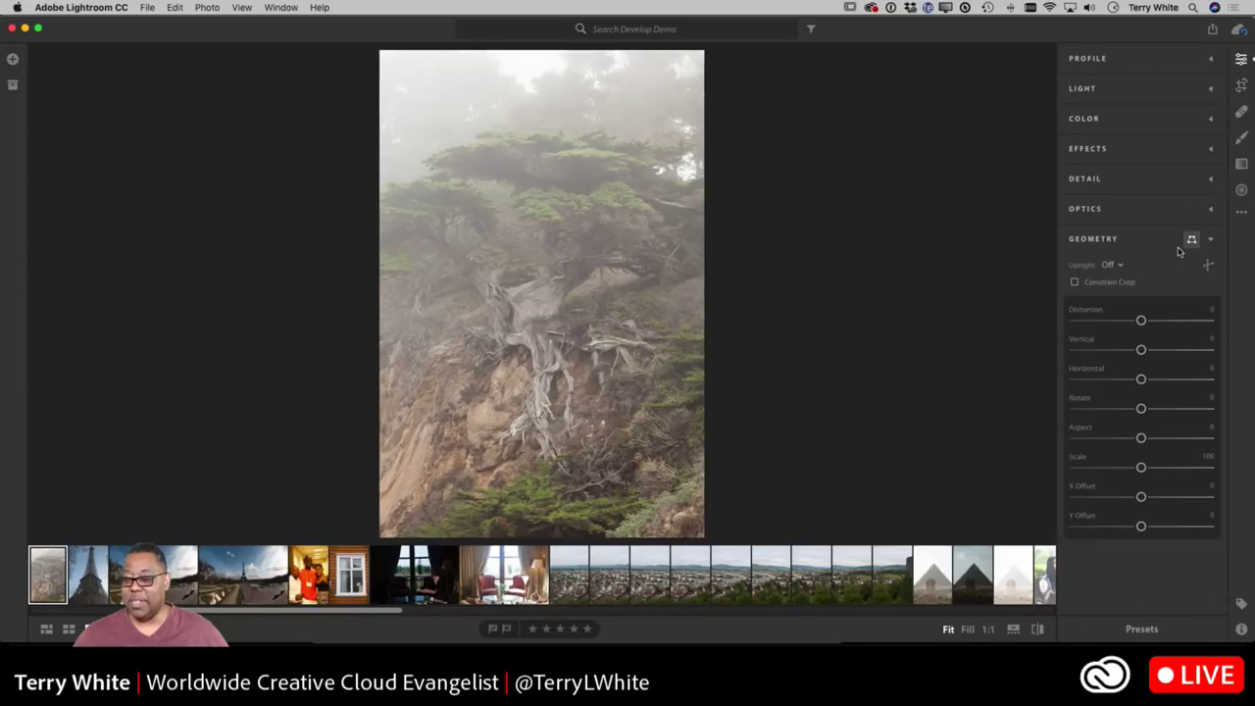
{"action": "left_click", "coordinate": [1087, 152]}
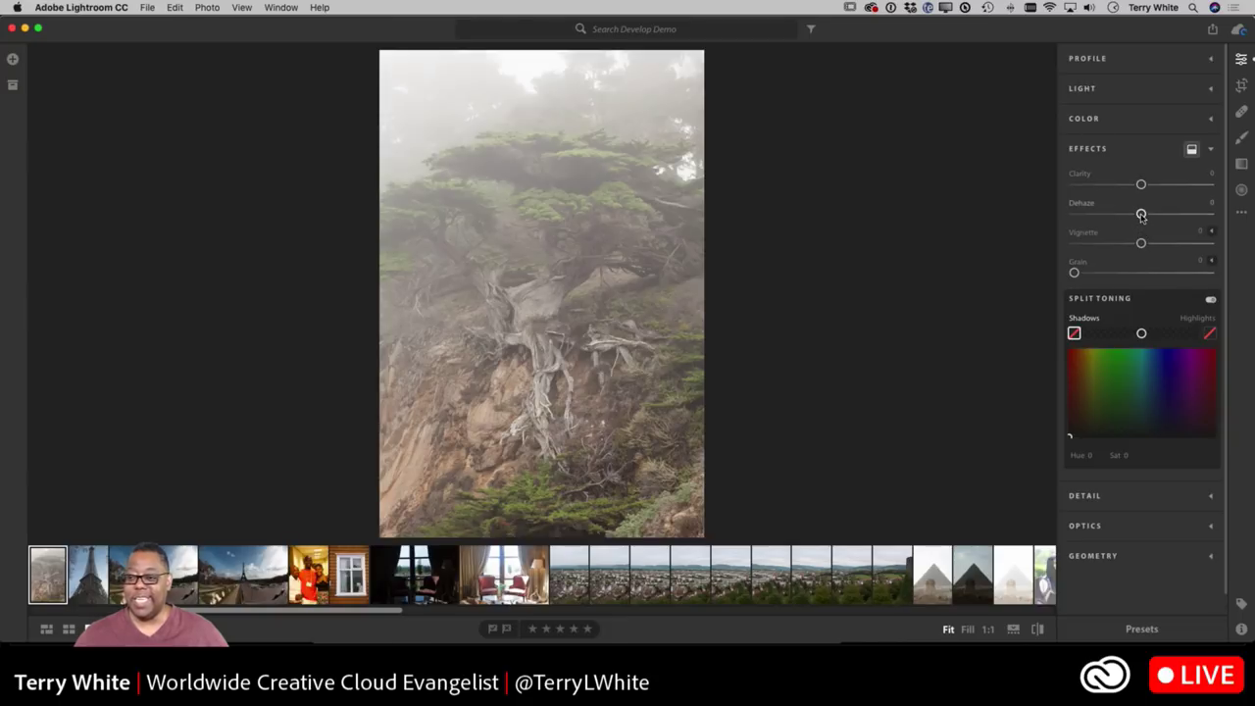
{"action": "left_click_drag", "start_coordinate": [1141, 214], "coordinate": [1200, 214]}
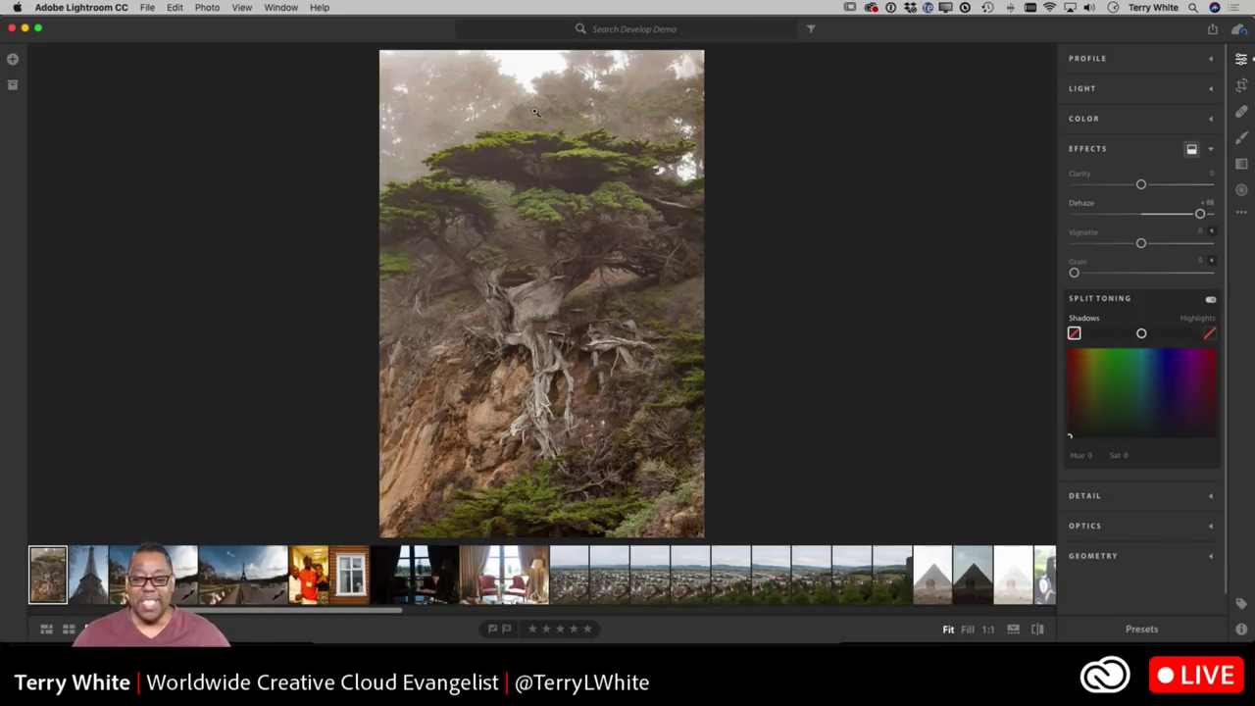
Add a linear gradient from the photo's top edge down to the tree canopy, with Dehaze +14 and Saturation 0
{"action": "left_click", "coordinate": [1240, 167]}
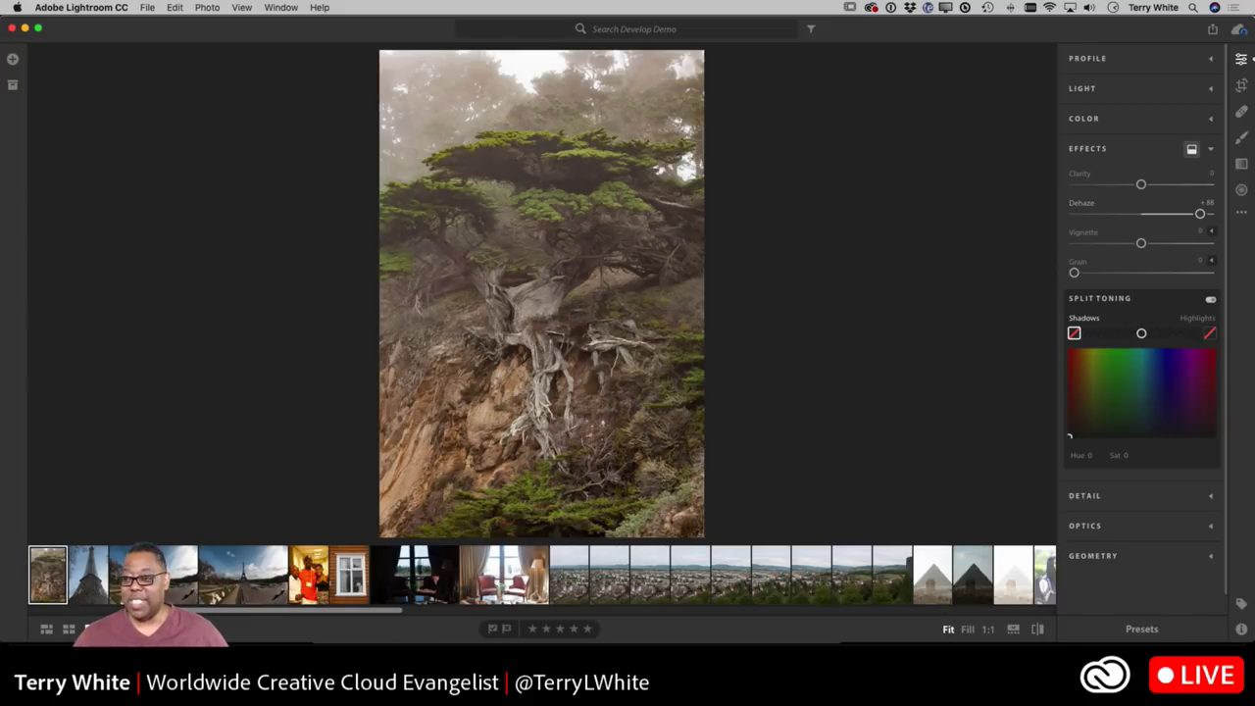
{"action": "left_click", "coordinate": [1242, 163]}
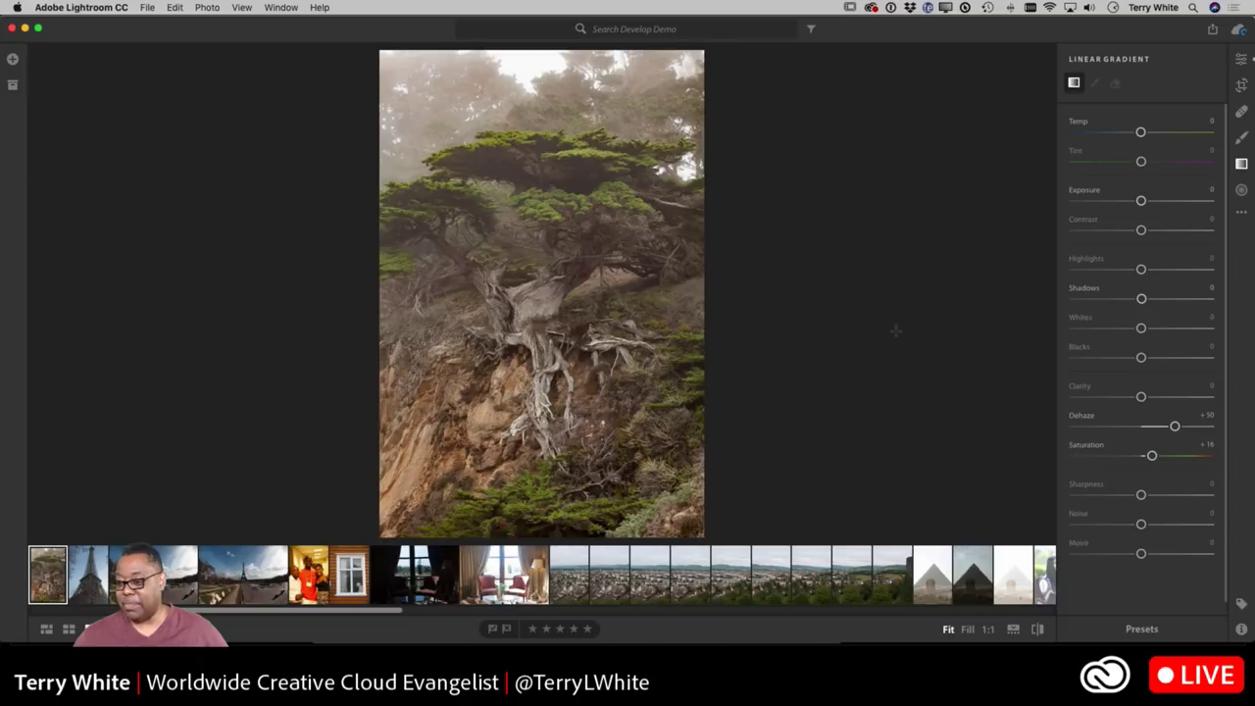
{"action": "left_click_drag", "start_coordinate": [1175, 426], "coordinate": [1149, 426]}
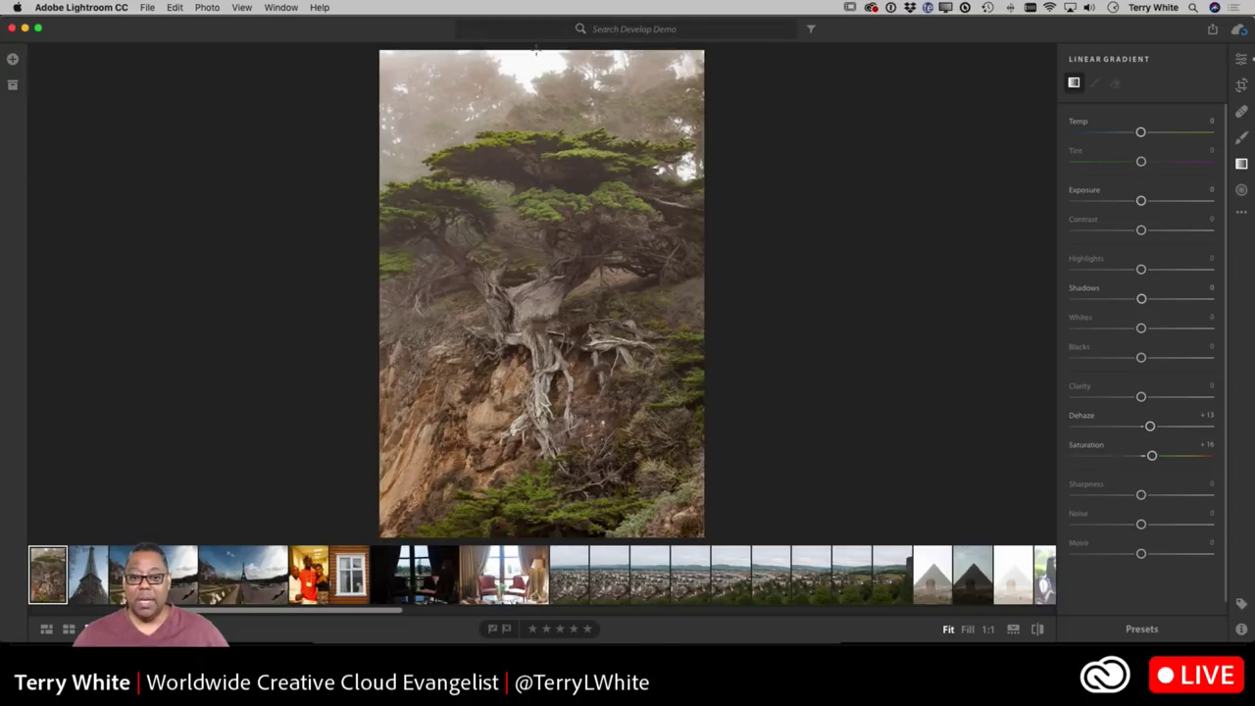
{"action": "left_click_drag", "start_coordinate": [536, 49], "coordinate": [535, 192]}
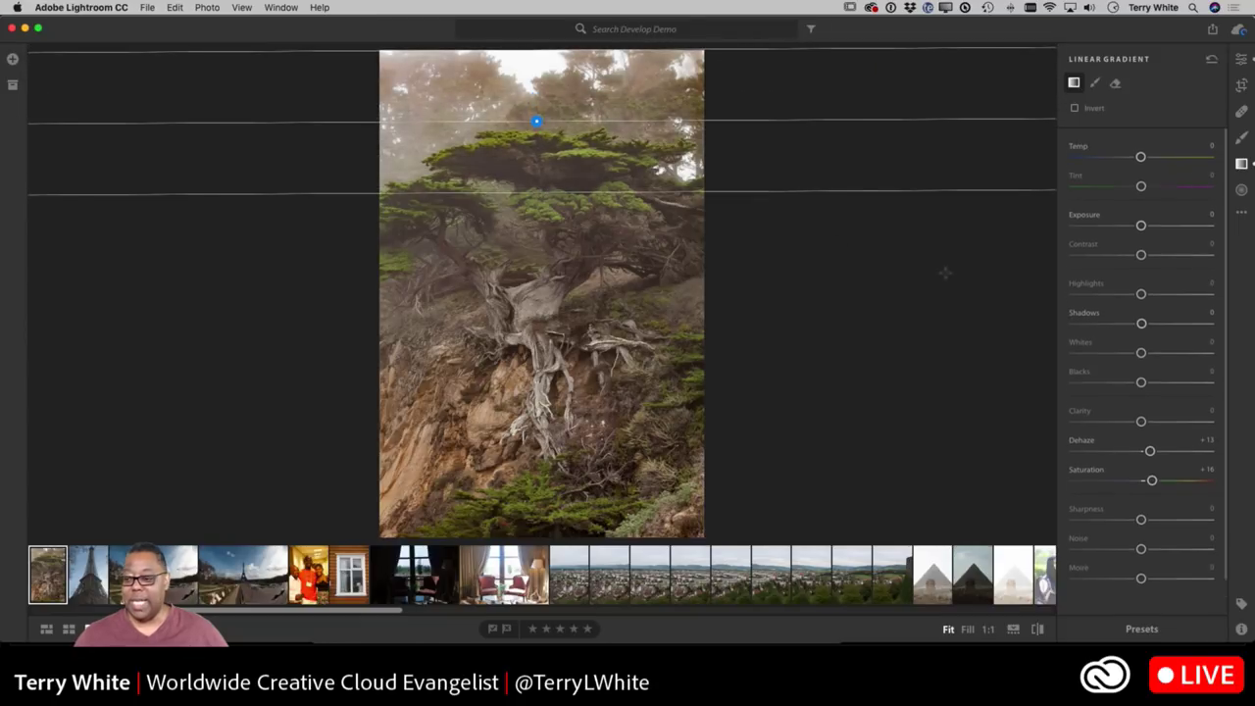
{"action": "mouse_move", "coordinate": [1150, 450]}
{"action": "left_mouse_down"}
{"action": "mouse_move", "coordinate": [1182, 451]}
{"action": "mouse_move", "coordinate": [1150, 452]}
{"action": "left_mouse_up"}
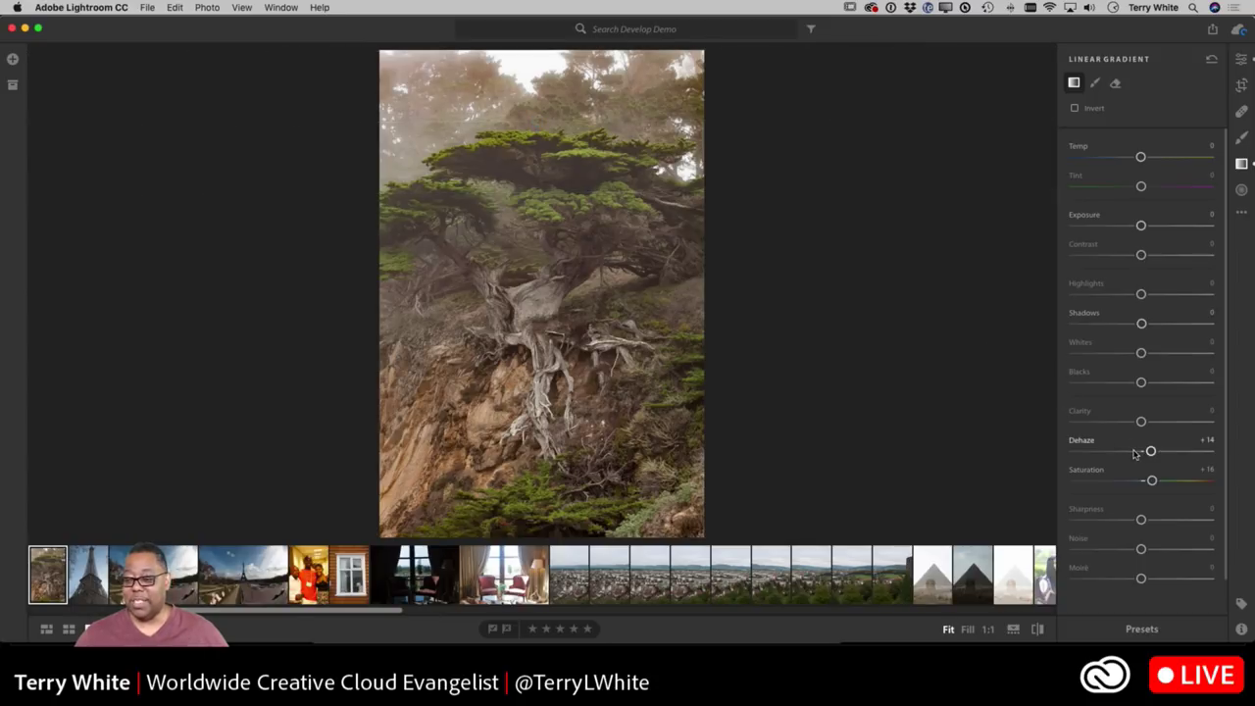
{"action": "left_click_drag", "start_coordinate": [1153, 481], "coordinate": [1141, 486]}
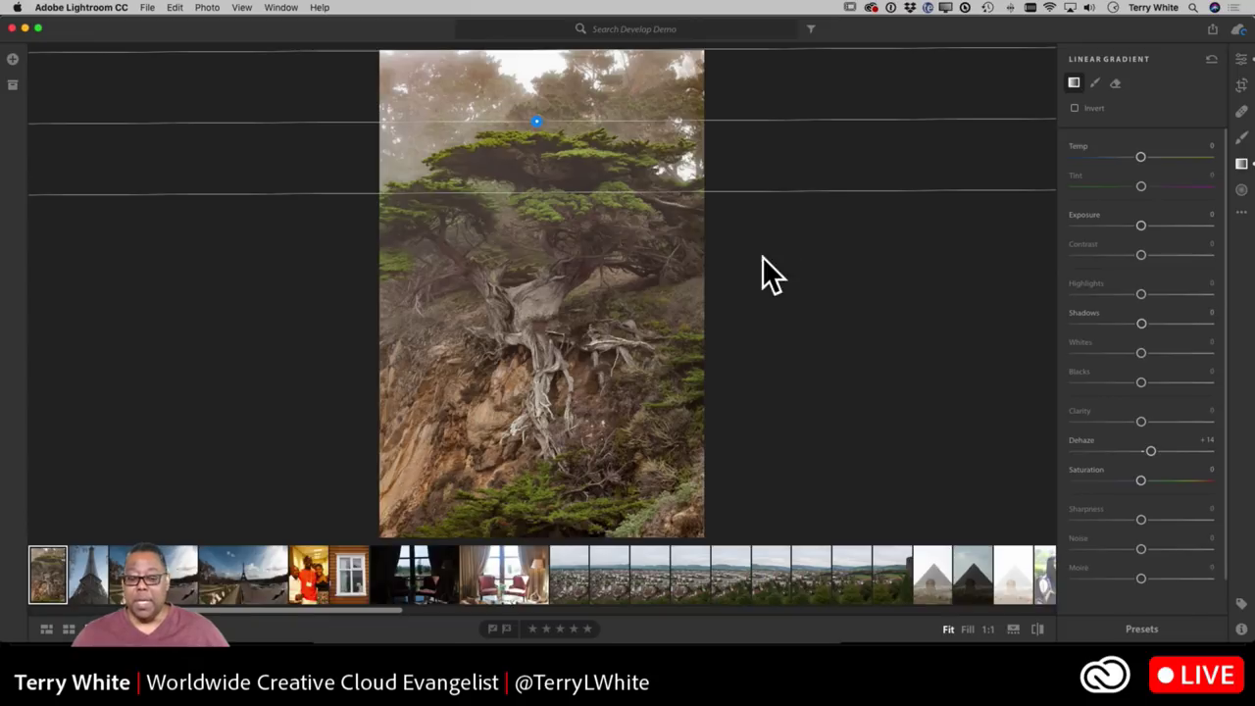
Open the washed-out portrait of the woman in sunglasses from the photo grid and set its Dehaze to +86
{"action": "key", "text": "backslash"}
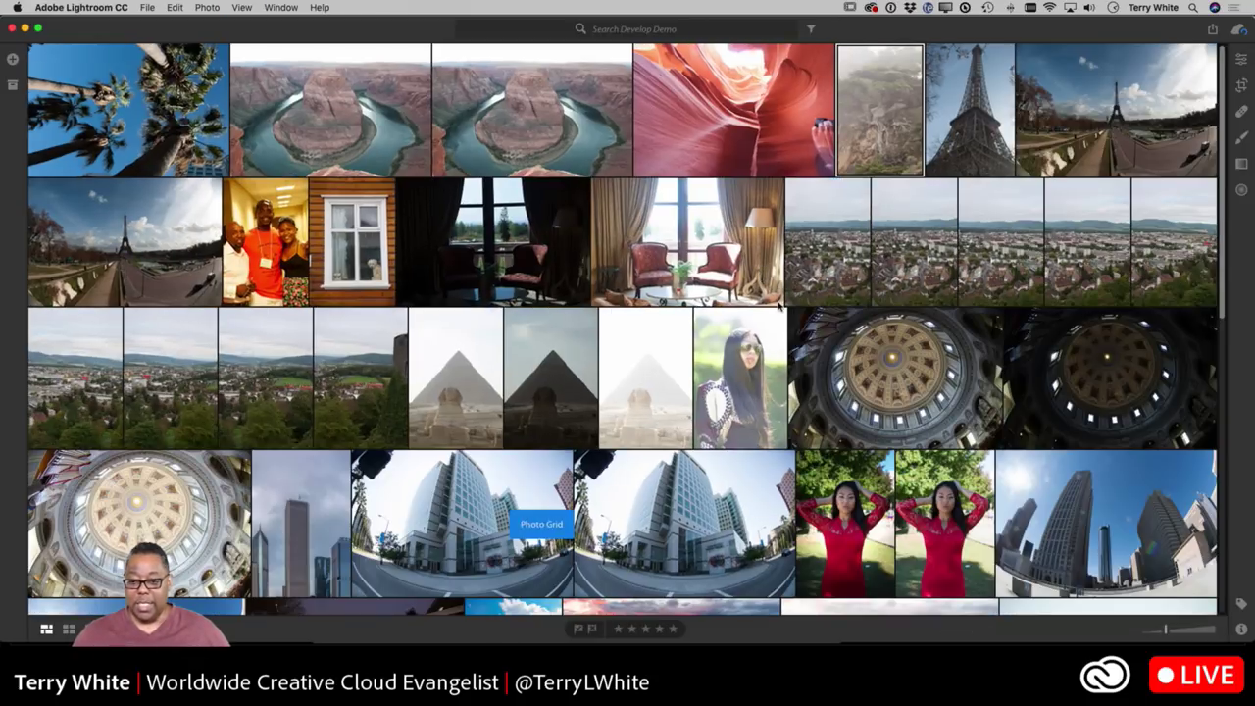
{"action": "left_click", "coordinate": [757, 338]}
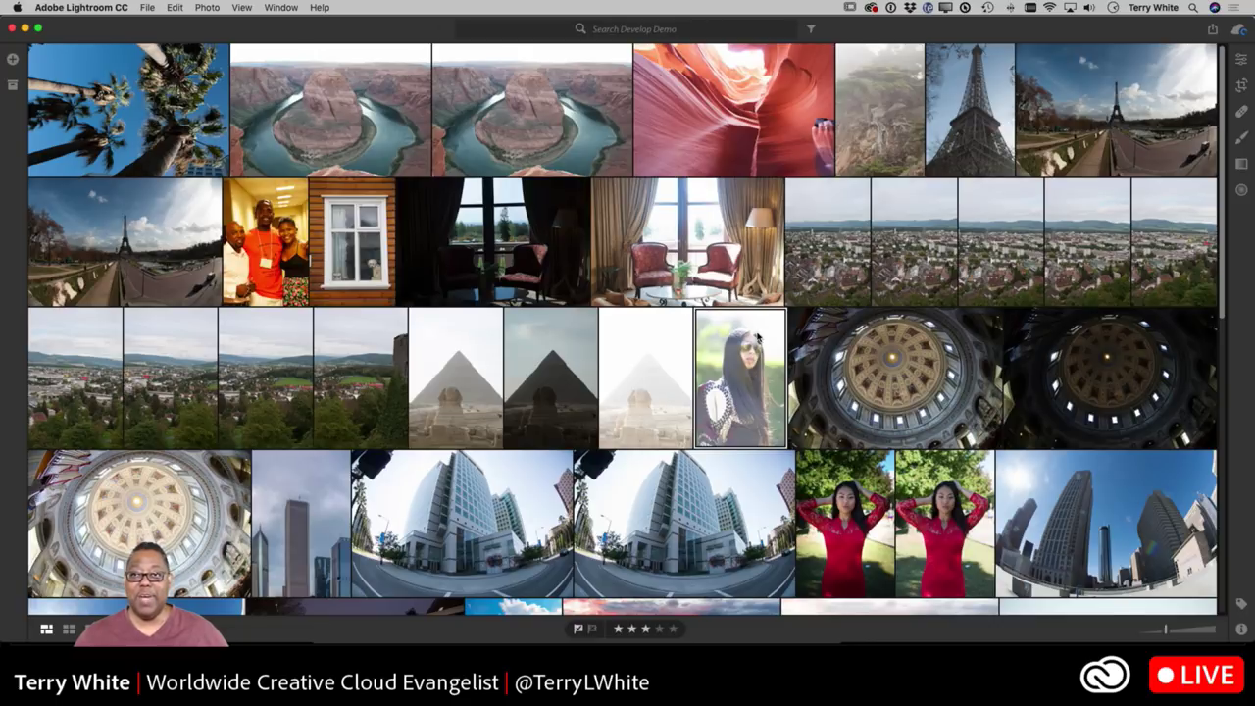
{"action": "double_click", "coordinate": [753, 334]}
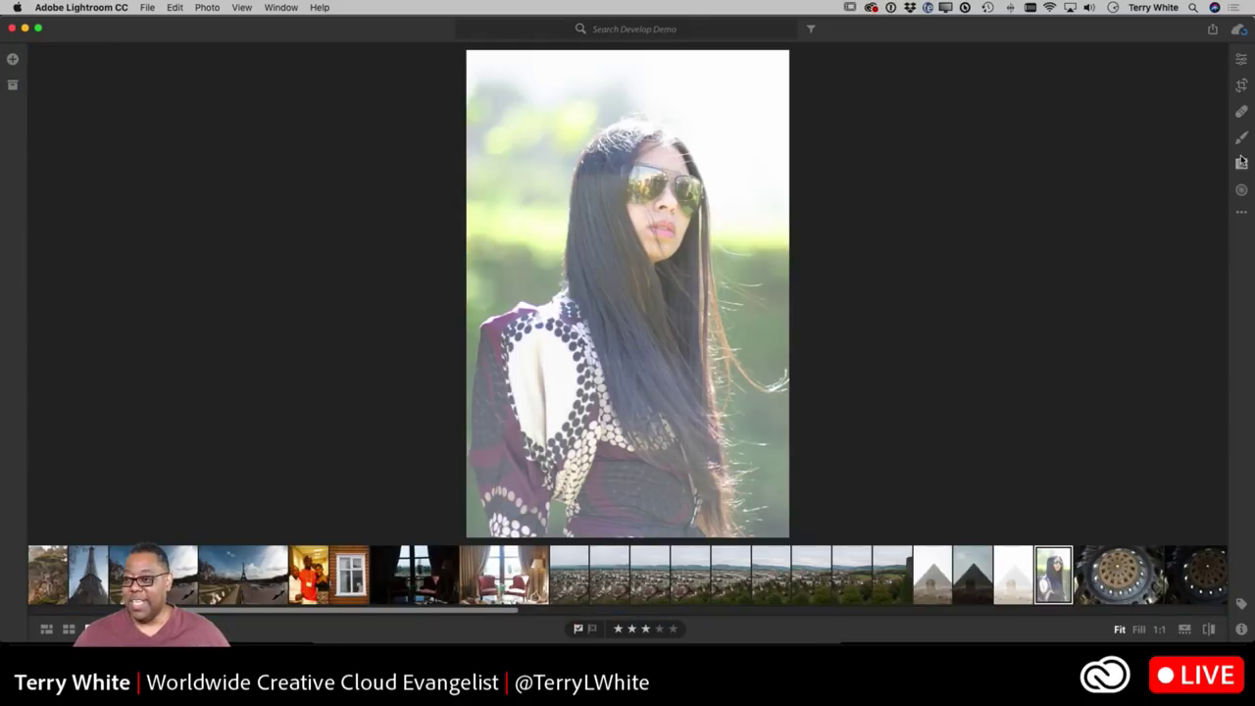
{"action": "left_click", "coordinate": [1241, 60]}
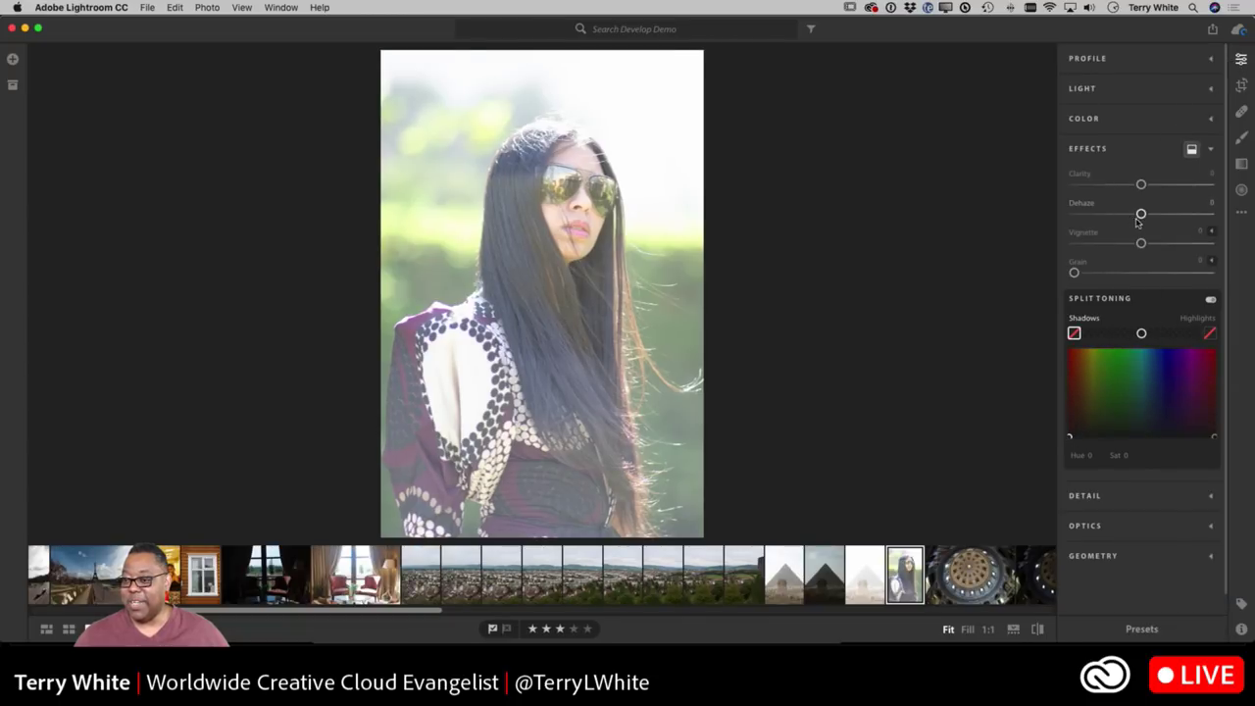
{"action": "left_click_drag", "start_coordinate": [1140, 214], "coordinate": [1199, 214]}
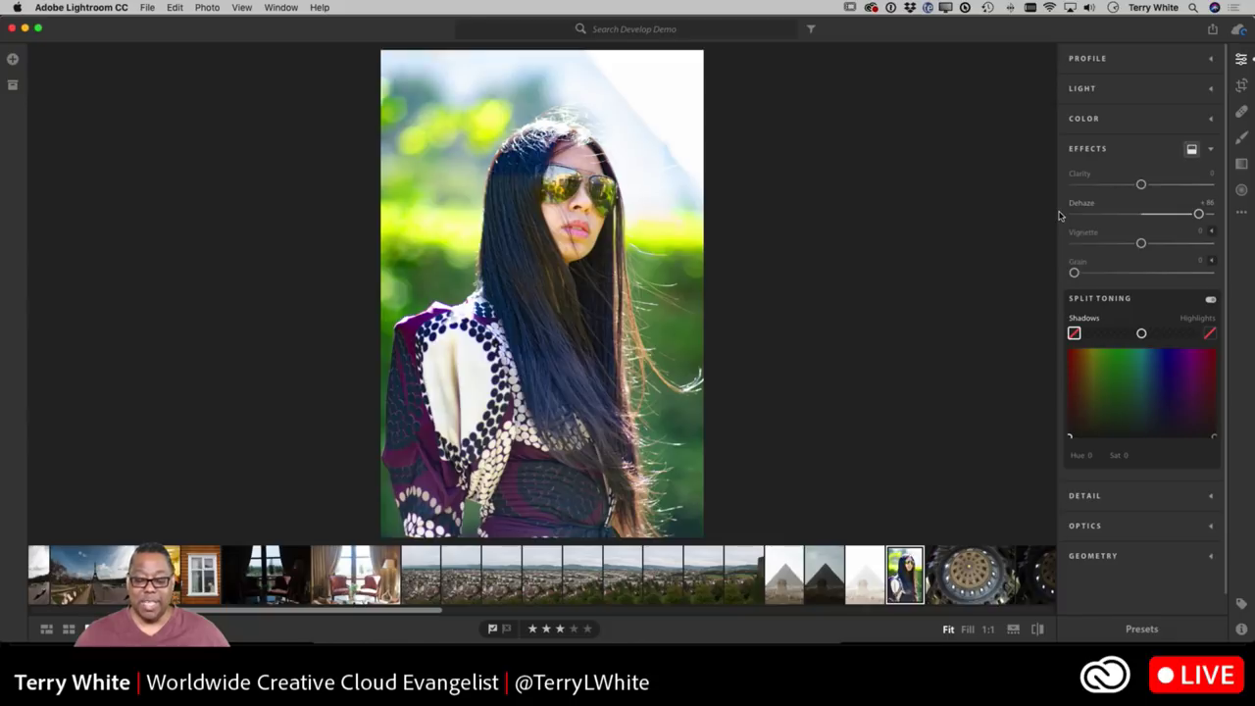
Return to the photo grid and open the red canyon photo with the hand and camera at its edge
{"action": "key", "text": "g"}
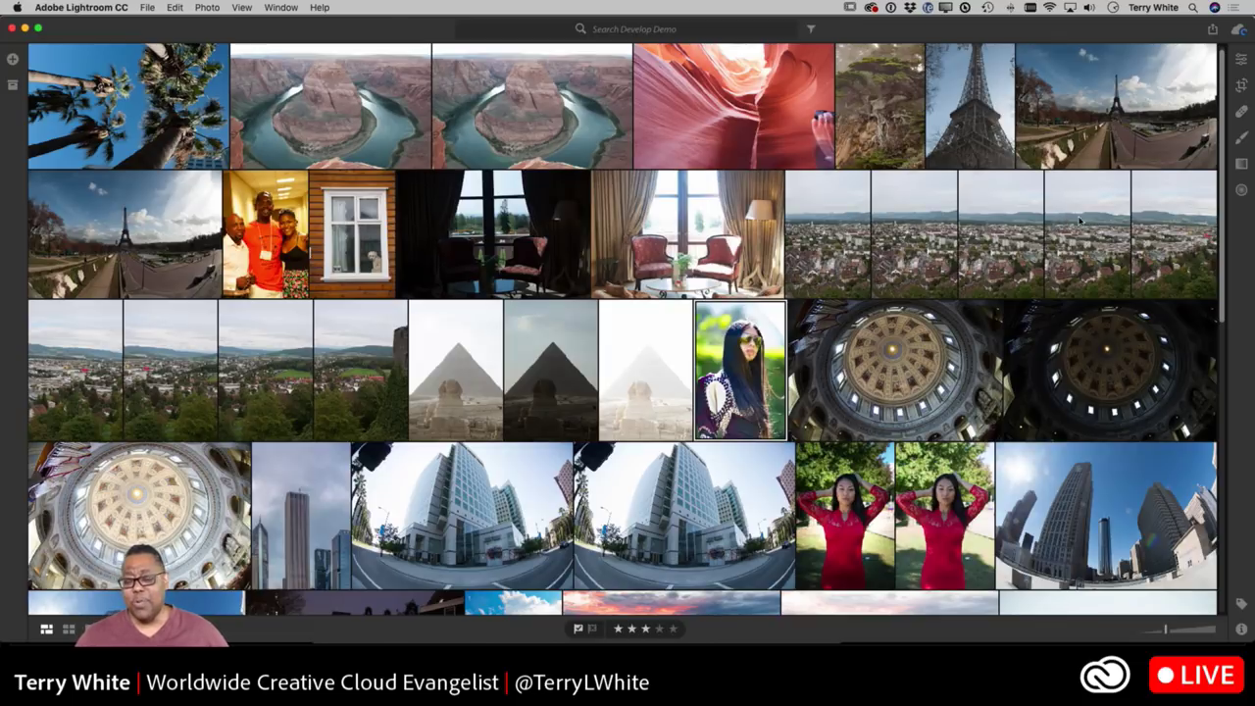
{"action": "left_click", "coordinate": [817, 116]}
{"action": "double_click", "coordinate": [818, 115]}
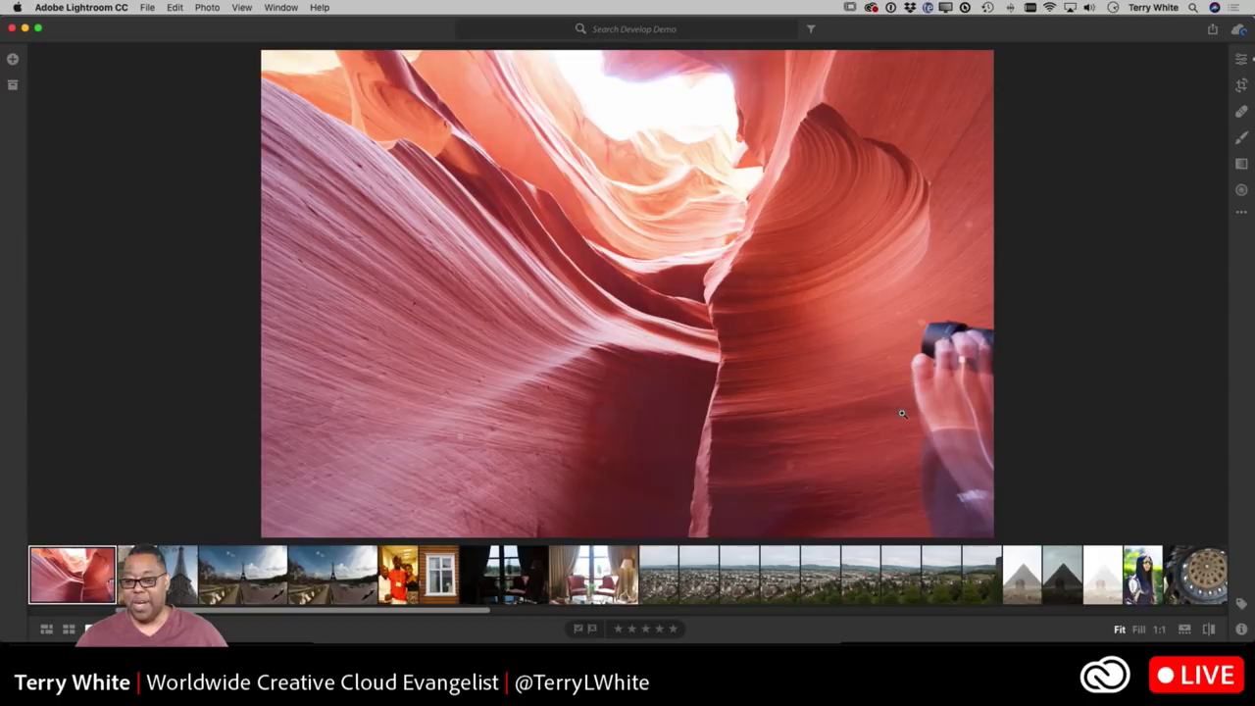
Try cropping the hand and camera out of the canyon photo's right side, and restore the full original frame
{"action": "left_click", "coordinate": [1242, 85]}
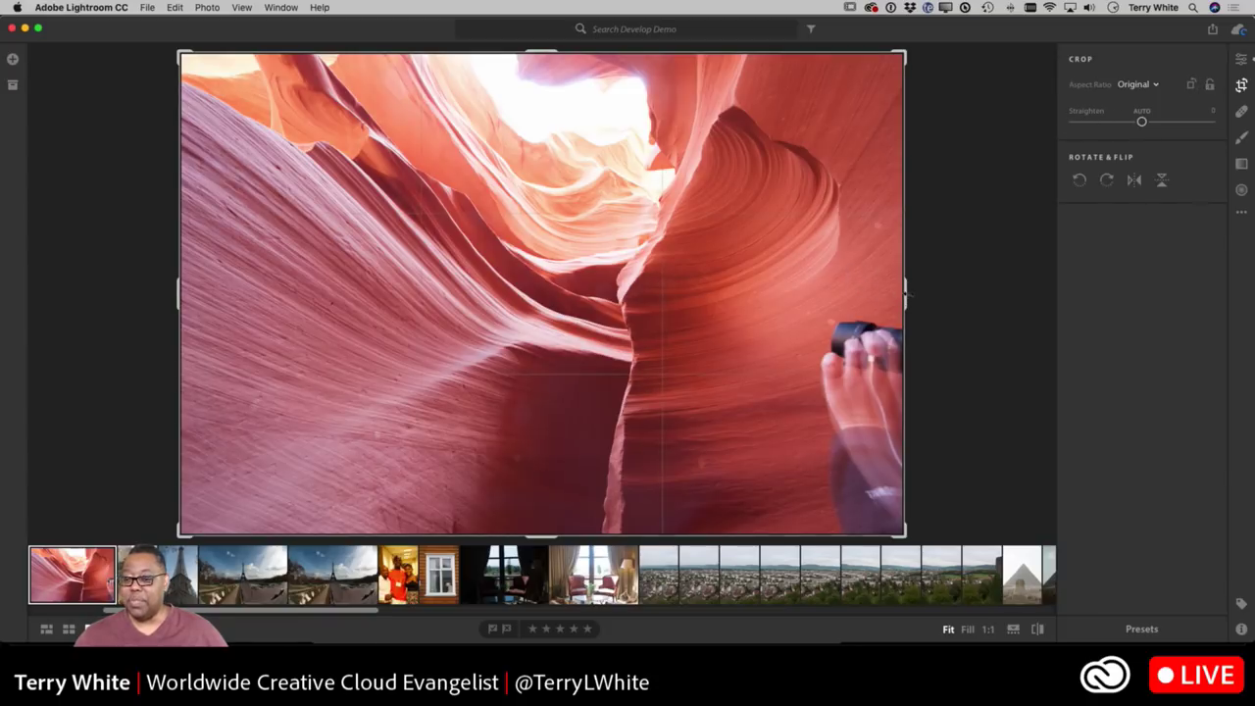
{"action": "left_click_drag", "start_coordinate": [908, 292], "coordinate": [863, 301]}
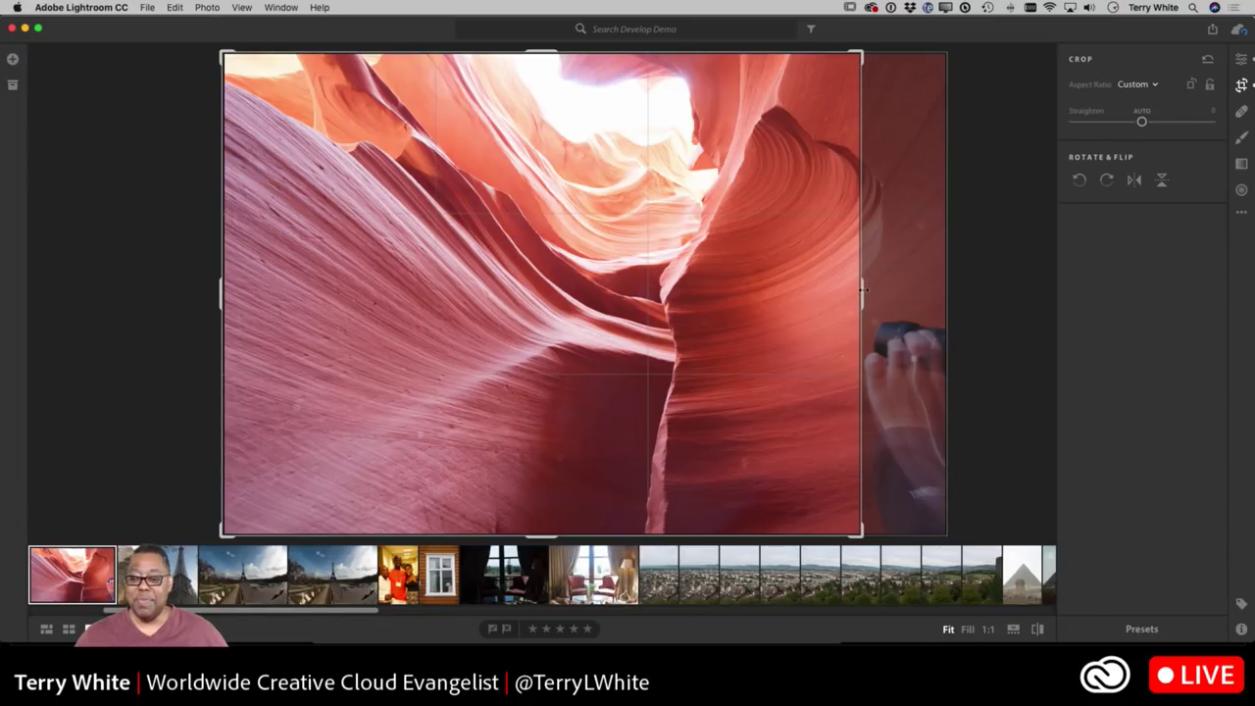
{"action": "left_click_drag", "start_coordinate": [863, 289], "coordinate": [943, 292]}
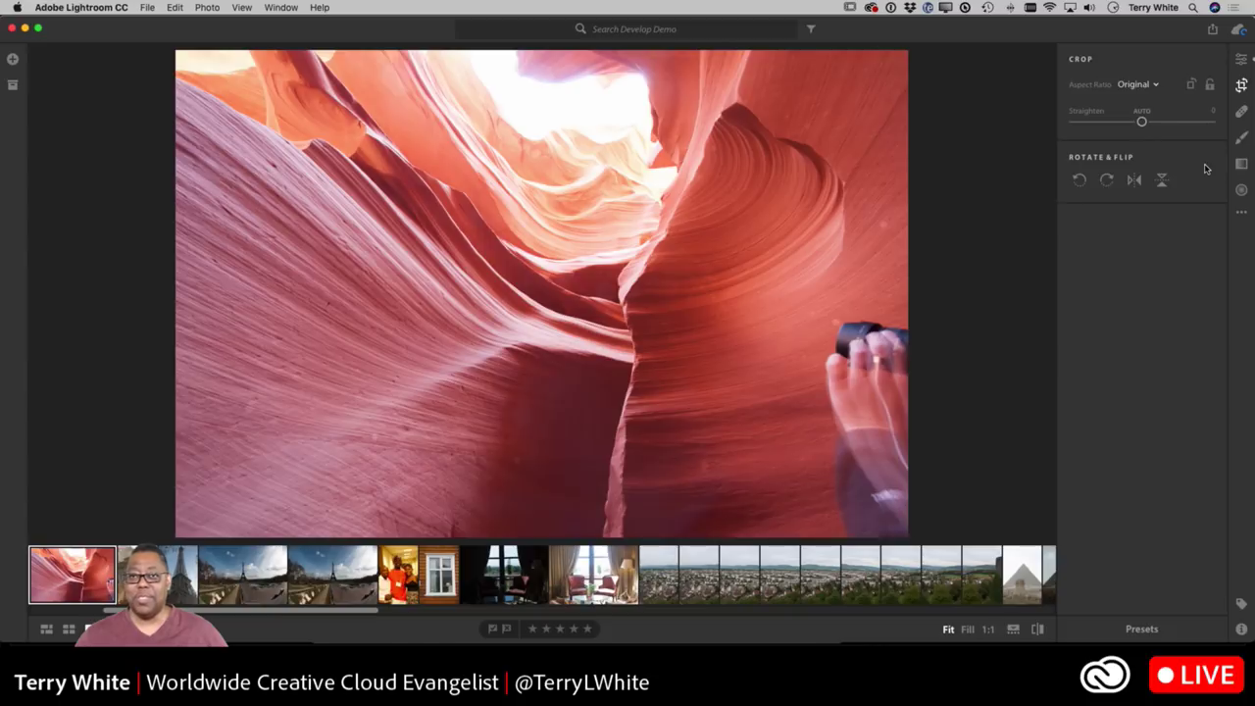
Remove the spots on the canyon's upper-right wall and lower-right wall with the Healing Brush in Heal mode
{"action": "left_click", "coordinate": [1241, 112]}
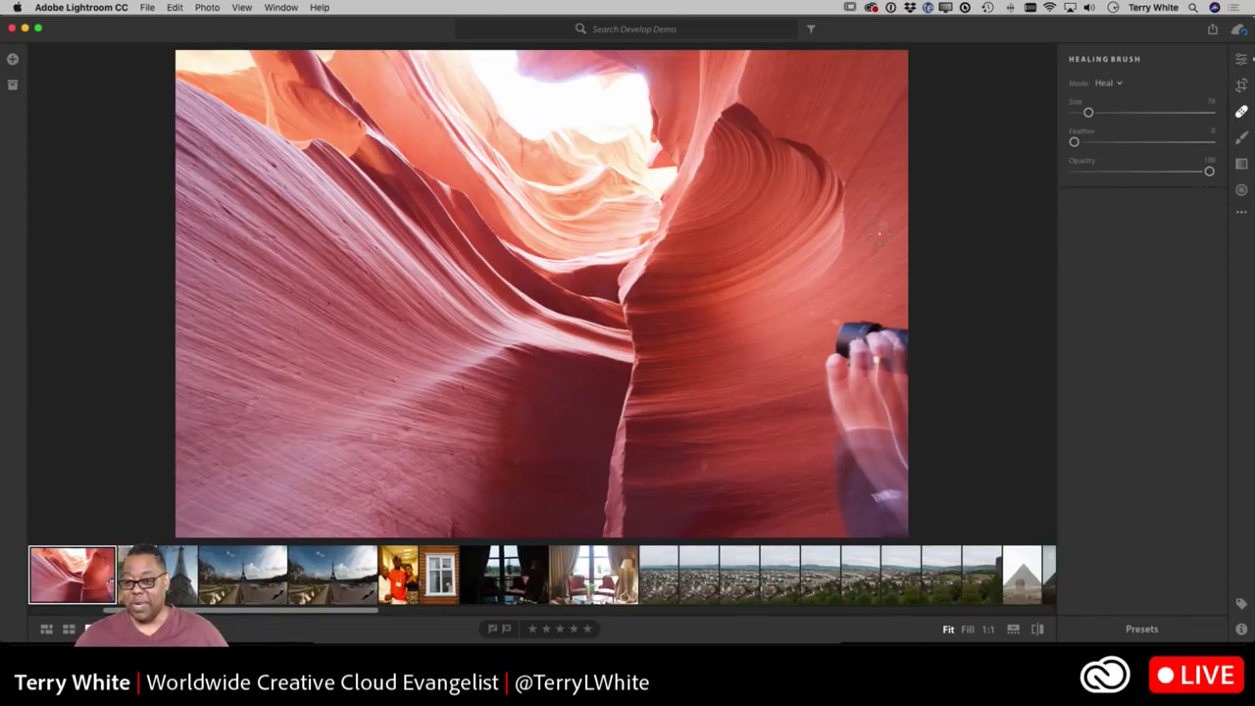
{"action": "left_click", "coordinate": [882, 225]}
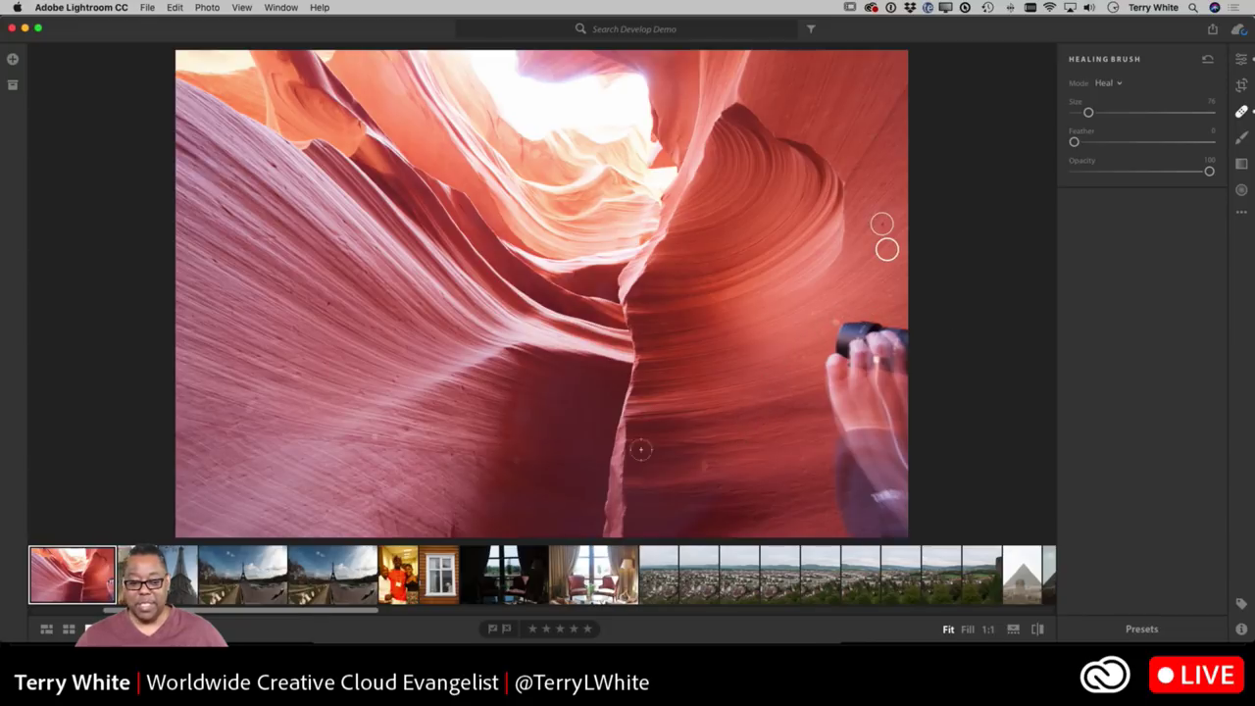
{"action": "left_click", "coordinate": [706, 462]}
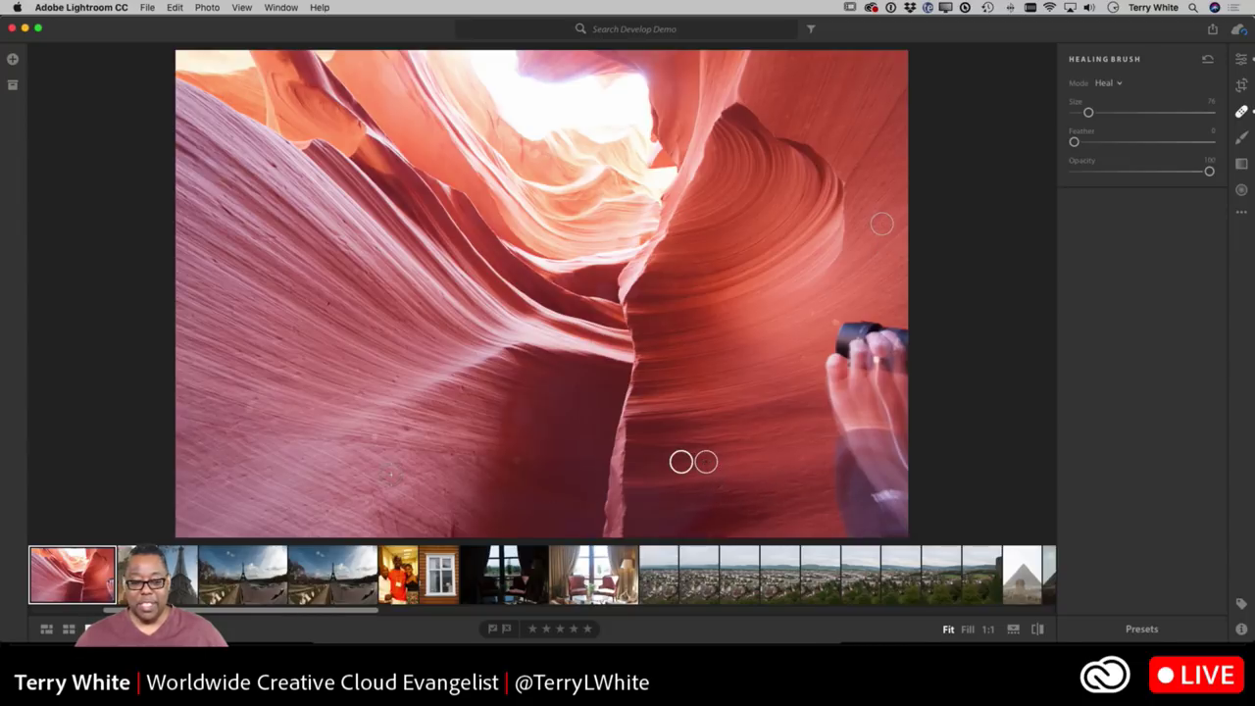
Shrink the healing brush to size 75 and heal the small spots across the lower-left wall and just above the camera
{"action": "key", "text": "bracketleft"}
{"action": "key", "text": "bracketleft"}
{"action": "key", "text": "bracketleft"}
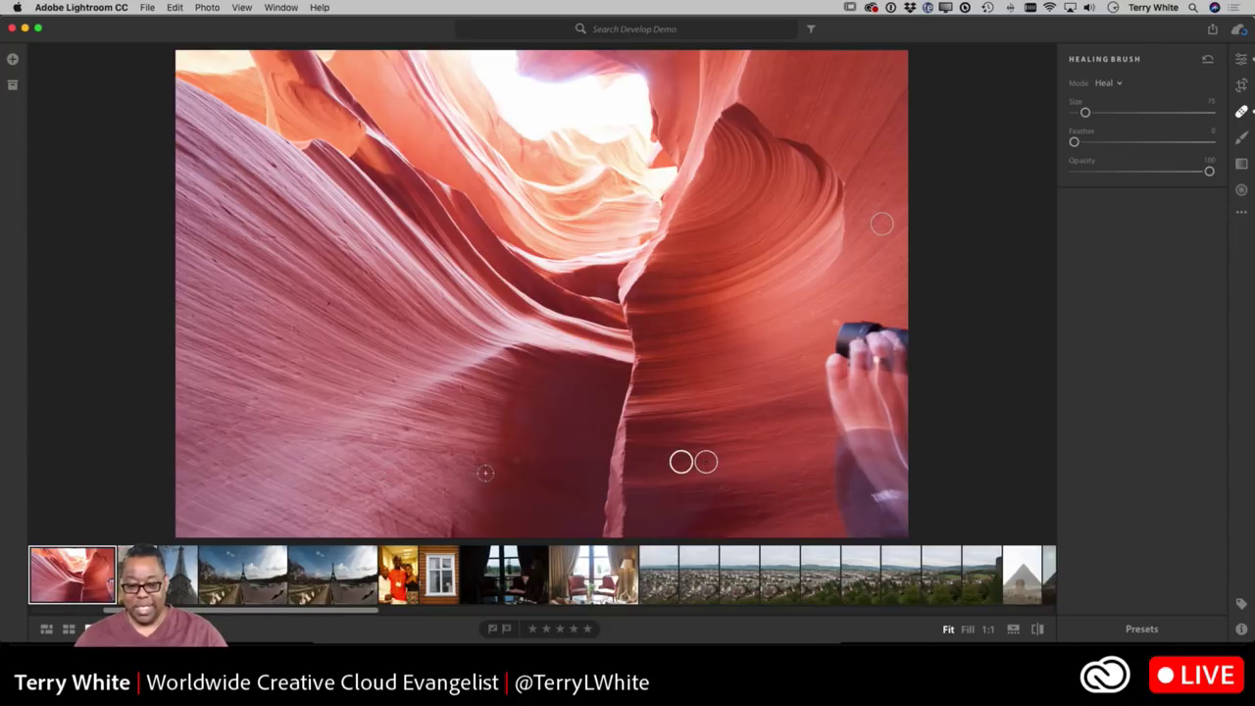
{"action": "left_click", "coordinate": [516, 459]}
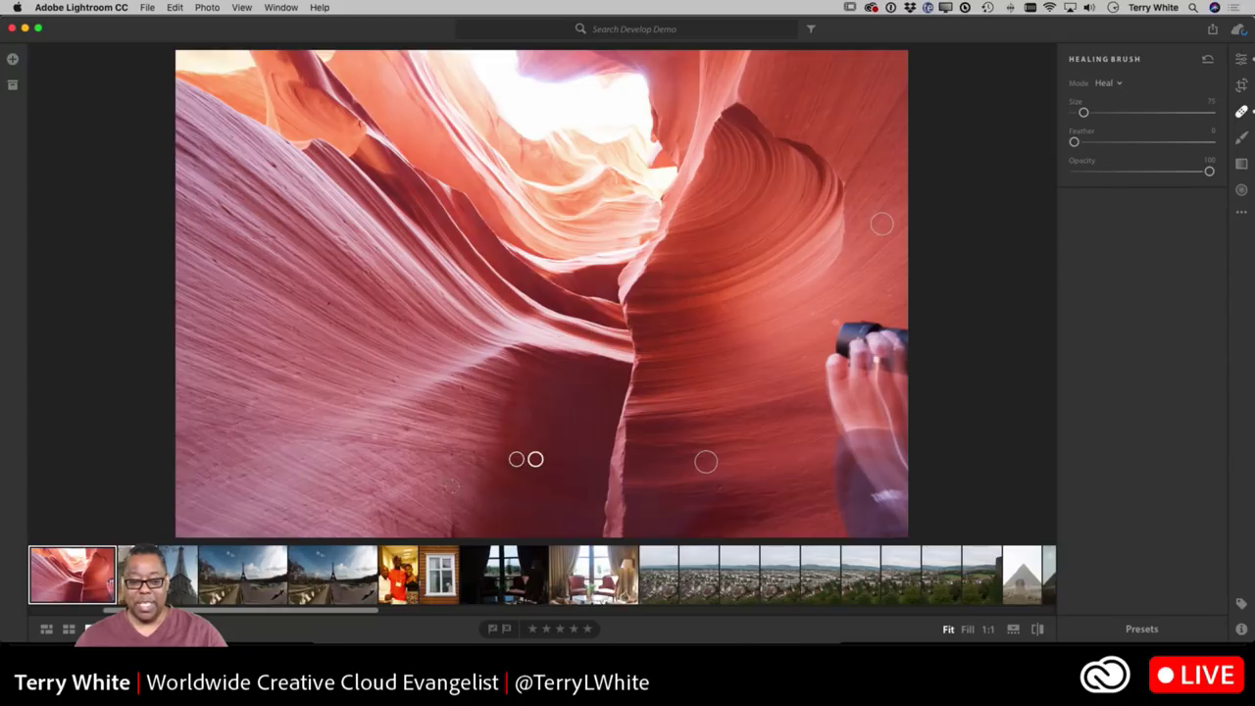
{"action": "left_click", "coordinate": [374, 436]}
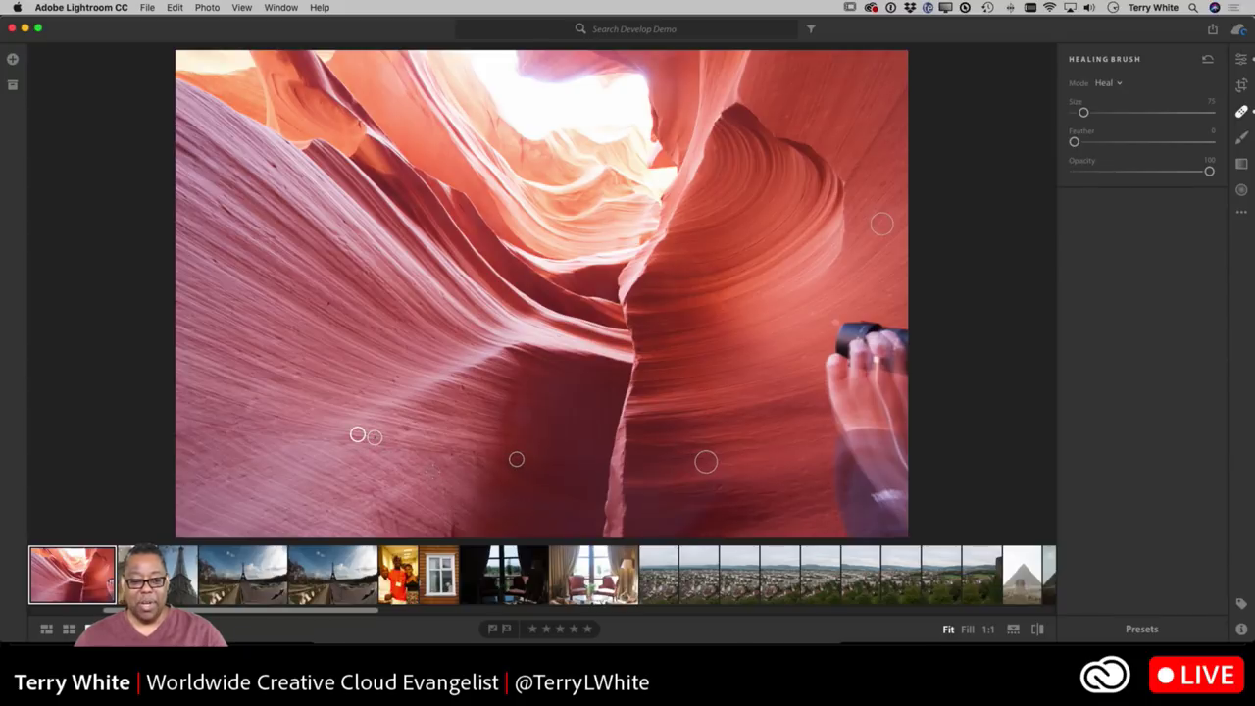
{"action": "left_click_drag", "start_coordinate": [374, 437], "coordinate": [248, 407]}
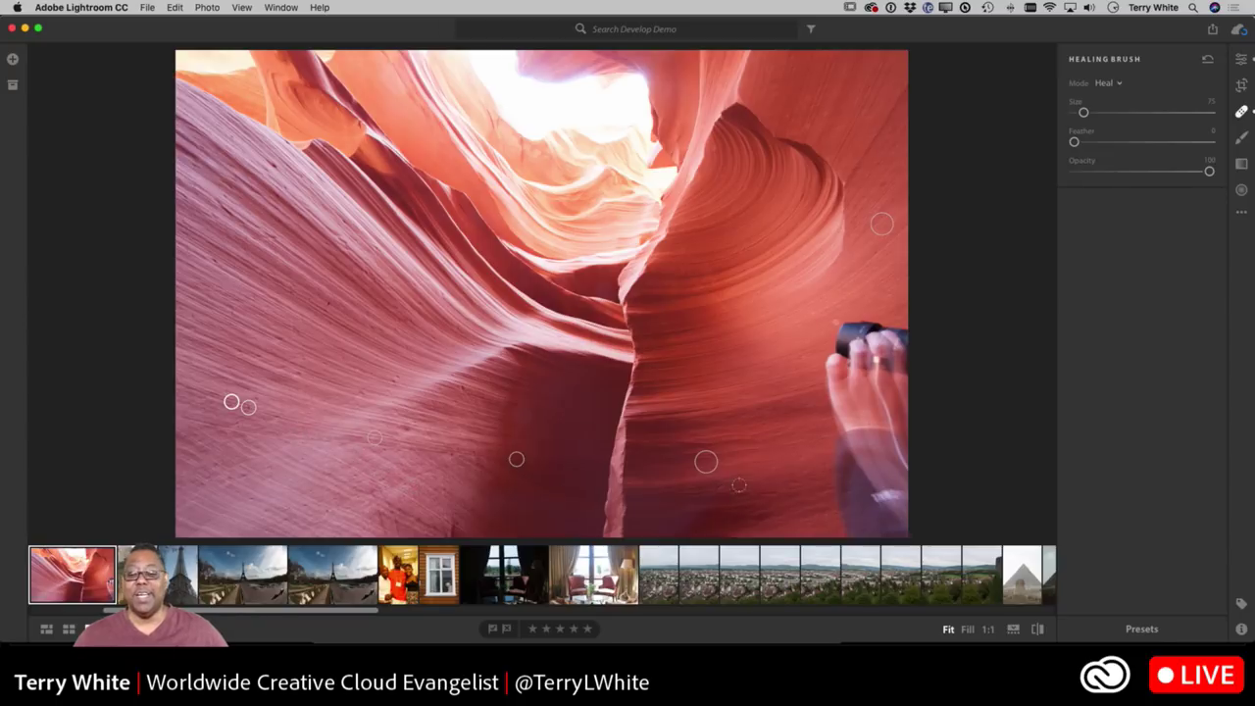
{"action": "left_click", "coordinate": [833, 319]}
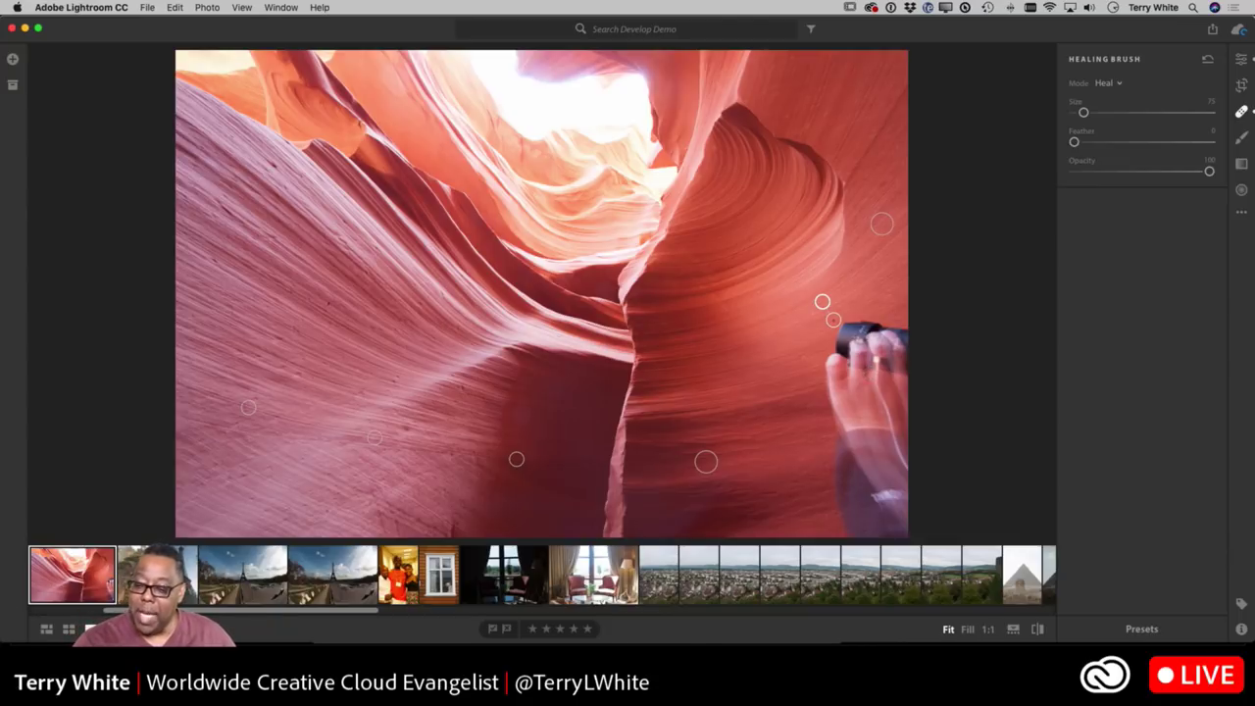
Try healing away the whole hand and camera, using the rock wall directly beside them as the source
{"action": "mouse_move", "coordinate": [861, 336]}
{"action": "left_mouse_down"}
{"action": "mouse_move", "coordinate": [899, 332]}
{"action": "mouse_move", "coordinate": [881, 343]}
{"action": "mouse_move", "coordinate": [903, 340]}
{"action": "mouse_move", "coordinate": [867, 341]}
{"action": "mouse_move", "coordinate": [837, 389]}
{"action": "mouse_move", "coordinate": [845, 349]}
{"action": "mouse_move", "coordinate": [831, 357]}
{"action": "mouse_move", "coordinate": [849, 480]}
{"action": "mouse_move", "coordinate": [842, 464]}
{"action": "mouse_move", "coordinate": [835, 497]}
{"action": "mouse_move", "coordinate": [840, 475]}
{"action": "mouse_move", "coordinate": [851, 535]}
{"action": "mouse_move", "coordinate": [838, 456]}
{"action": "mouse_move", "coordinate": [847, 521]}
{"action": "mouse_move", "coordinate": [874, 539]}
{"action": "mouse_move", "coordinate": [904, 531]}
{"action": "mouse_move", "coordinate": [865, 522]}
{"action": "mouse_move", "coordinate": [902, 517]}
{"action": "mouse_move", "coordinate": [867, 518]}
{"action": "mouse_move", "coordinate": [912, 495]}
{"action": "mouse_move", "coordinate": [887, 497]}
{"action": "mouse_move", "coordinate": [906, 501]}
{"action": "mouse_move", "coordinate": [894, 514]}
{"action": "mouse_move", "coordinate": [859, 486]}
{"action": "mouse_move", "coordinate": [911, 485]}
{"action": "mouse_move", "coordinate": [892, 466]}
{"action": "mouse_move", "coordinate": [873, 483]}
{"action": "mouse_move", "coordinate": [847, 468]}
{"action": "mouse_move", "coordinate": [897, 461]}
{"action": "mouse_move", "coordinate": [902, 429]}
{"action": "mouse_move", "coordinate": [851, 425]}
{"action": "mouse_move", "coordinate": [903, 409]}
{"action": "mouse_move", "coordinate": [845, 415]}
{"action": "mouse_move", "coordinate": [901, 392]}
{"action": "mouse_move", "coordinate": [851, 384]}
{"action": "mouse_move", "coordinate": [893, 380]}
{"action": "mouse_move", "coordinate": [897, 358]}
{"action": "mouse_move", "coordinate": [861, 359]}
{"action": "mouse_move", "coordinate": [851, 372]}
{"action": "mouse_move", "coordinate": [904, 358]}
{"action": "mouse_move", "coordinate": [847, 346]}
{"action": "mouse_move", "coordinate": [866, 378]}
{"action": "mouse_move", "coordinate": [869, 485]}
{"action": "left_mouse_up"}
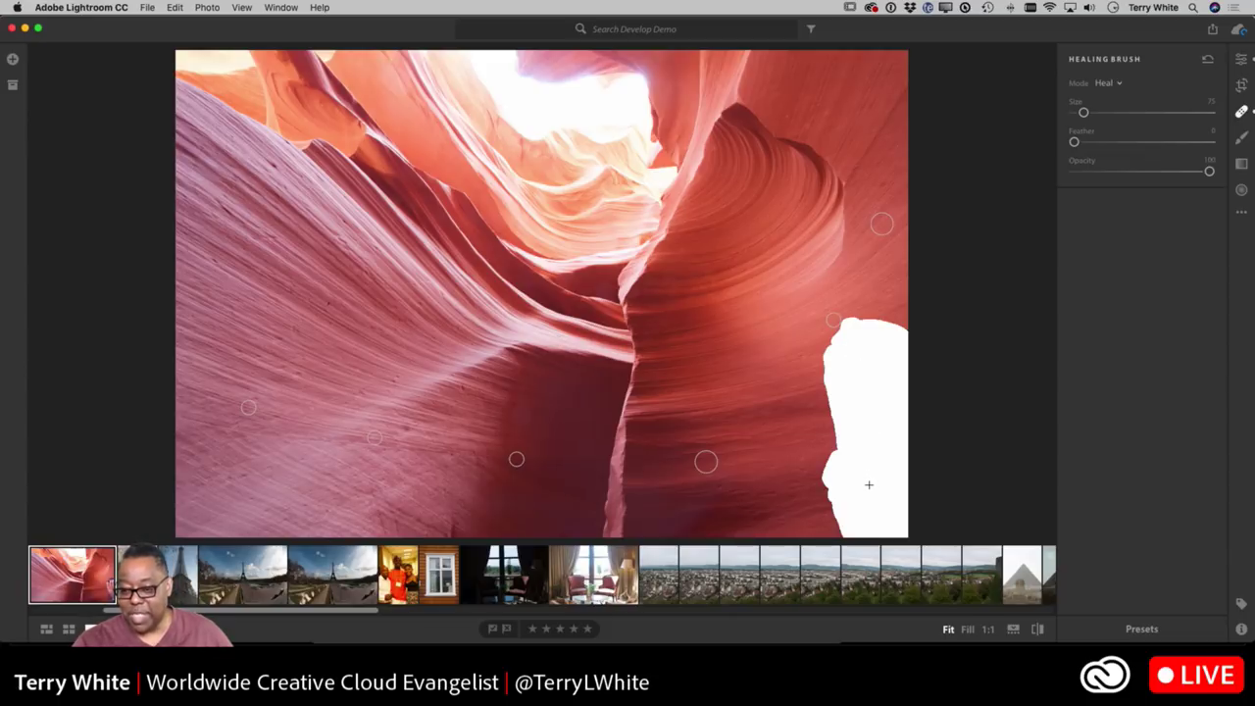
{"action": "left_click_drag", "start_coordinate": [867, 483], "coordinate": [863, 483]}
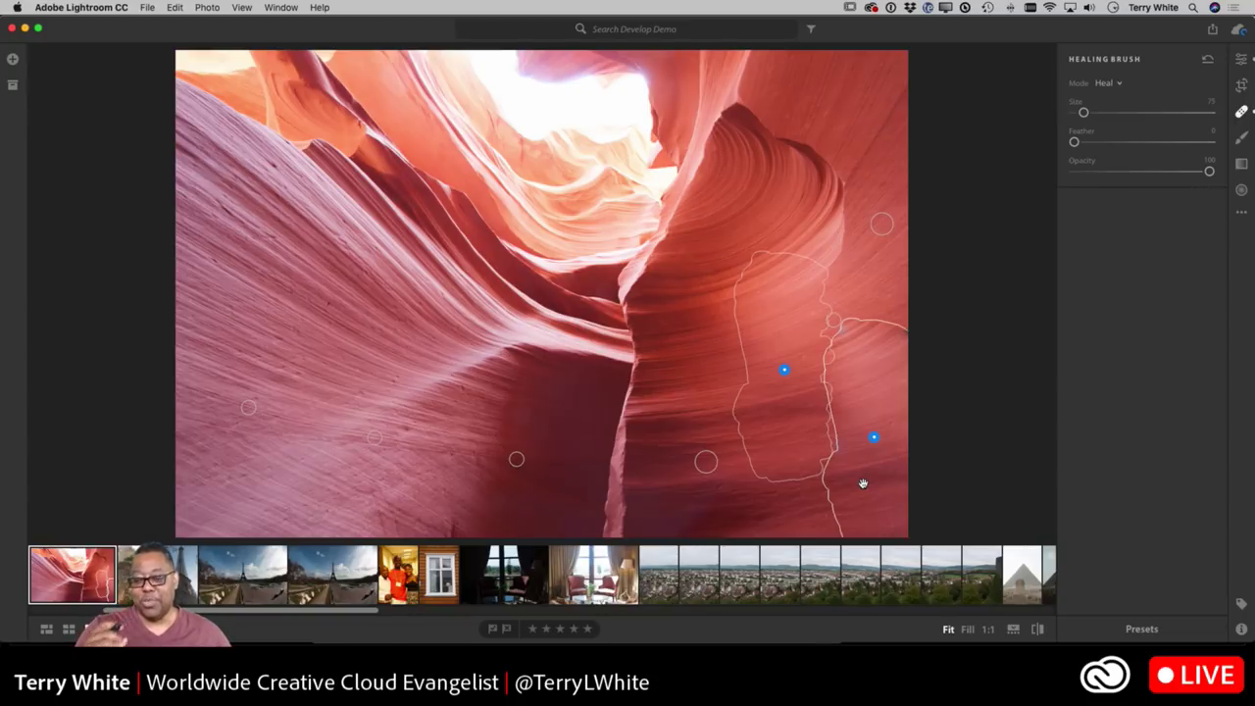
{"action": "left_click_drag", "start_coordinate": [785, 373], "coordinate": [774, 438]}
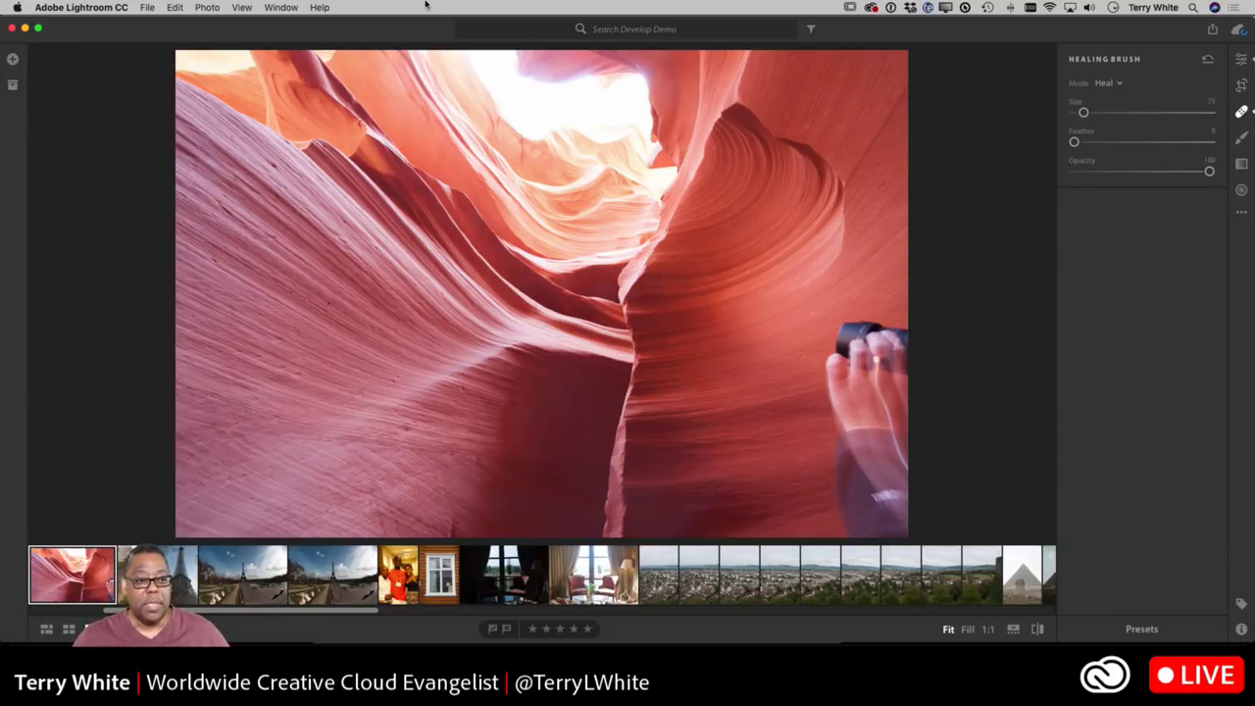
Send the canyon photo to Photoshop for editing and duplicate its Background layer
{"action": "left_click", "coordinate": [145, 7]}
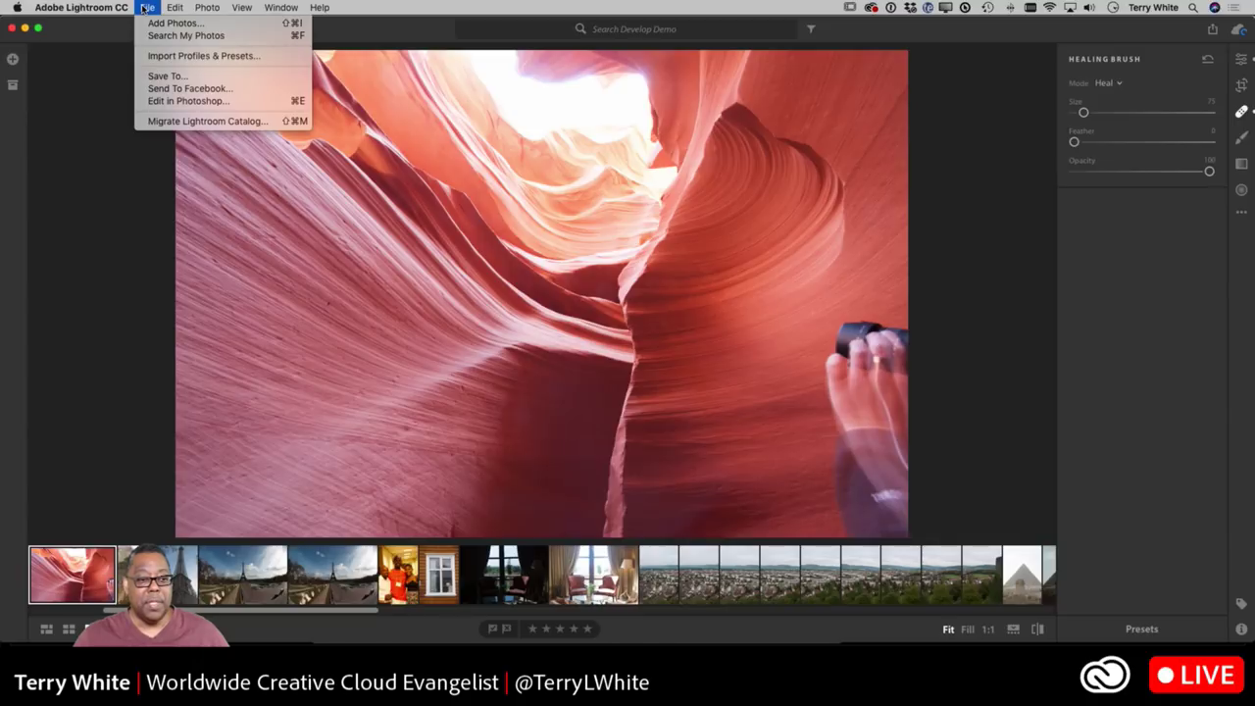
{"action": "left_click", "coordinate": [181, 102]}
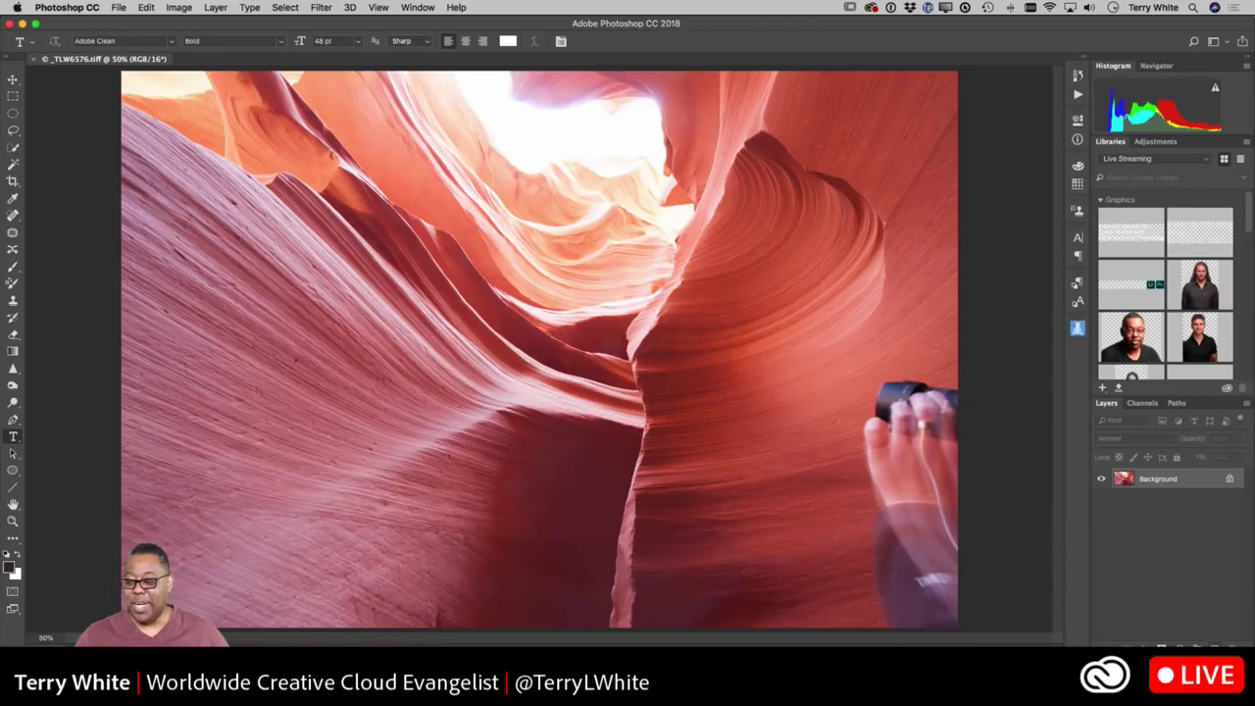
{"action": "left_click_drag", "start_coordinate": [1161, 490], "coordinate": [1214, 644]}
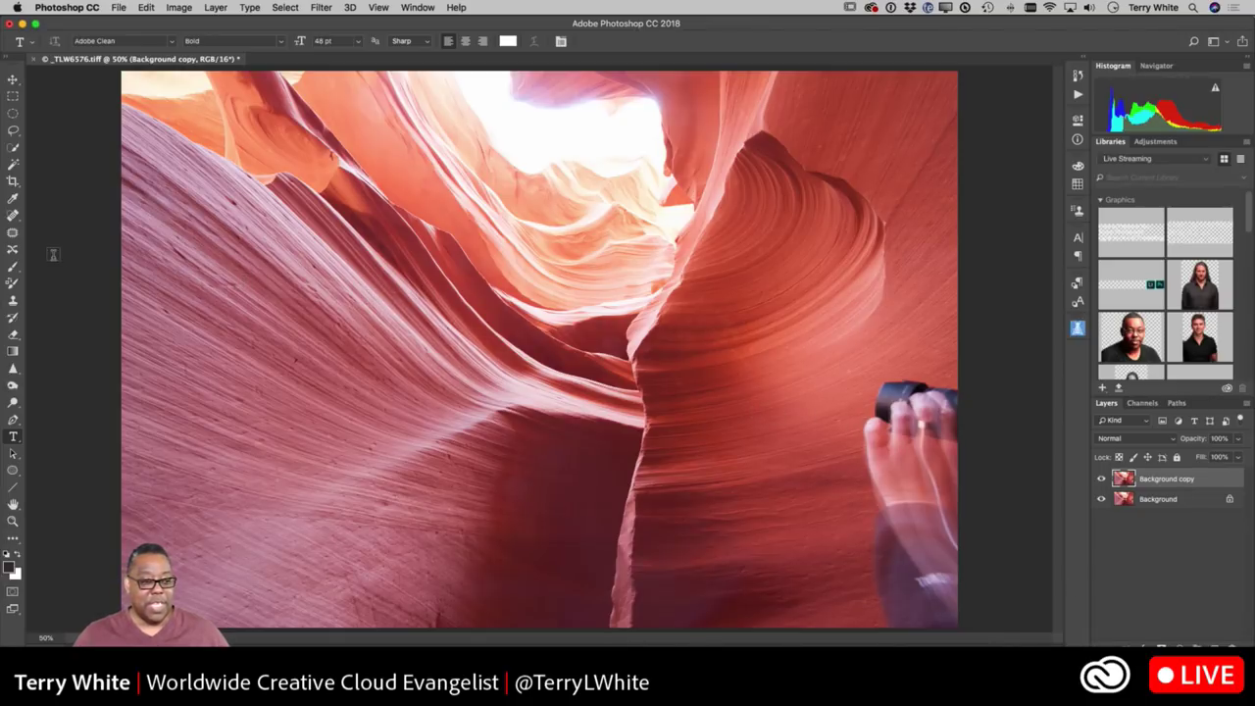
Outline the hand and camera at the photo's right edge loosely with the Patch tool
{"action": "left_click", "coordinate": [13, 232]}
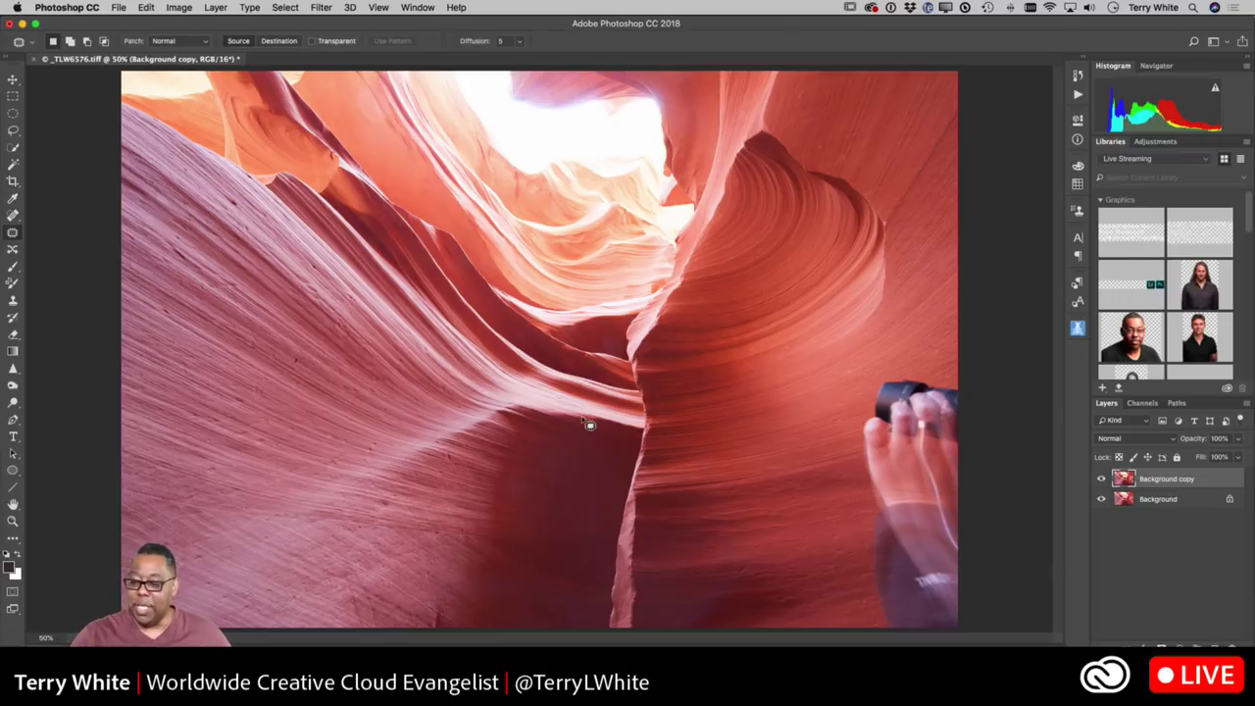
{"action": "mouse_move", "coordinate": [969, 392]}
{"action": "left_mouse_down"}
{"action": "mouse_move", "coordinate": [885, 383]}
{"action": "mouse_move", "coordinate": [867, 403]}
{"action": "mouse_move", "coordinate": [859, 437]}
{"action": "mouse_move", "coordinate": [886, 634]}
{"action": "mouse_move", "coordinate": [939, 641]}
{"action": "mouse_move", "coordinate": [982, 476]}
{"action": "mouse_move", "coordinate": [971, 386]}
{"action": "left_mouse_up"}
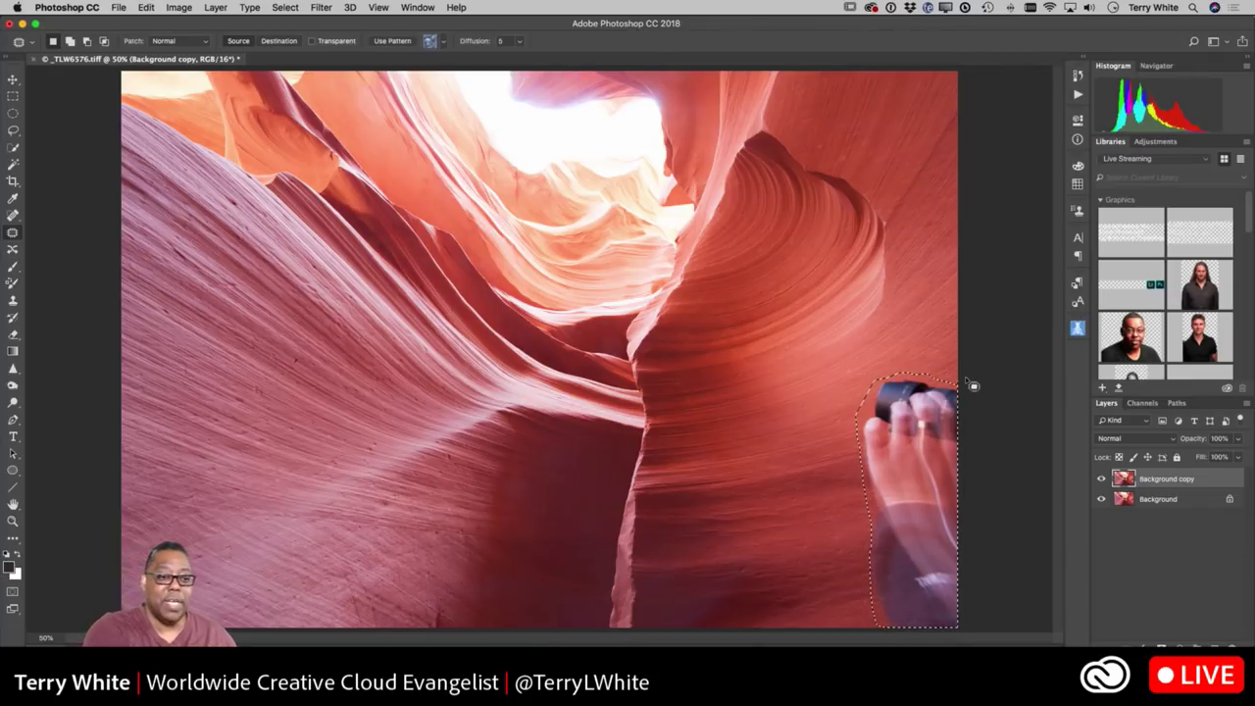
Try a Content-Aware patch of the selected hand and camera from the wall beside them, and undo it
{"action": "left_click", "coordinate": [202, 42]}
{"action": "left_click", "coordinate": [198, 46]}
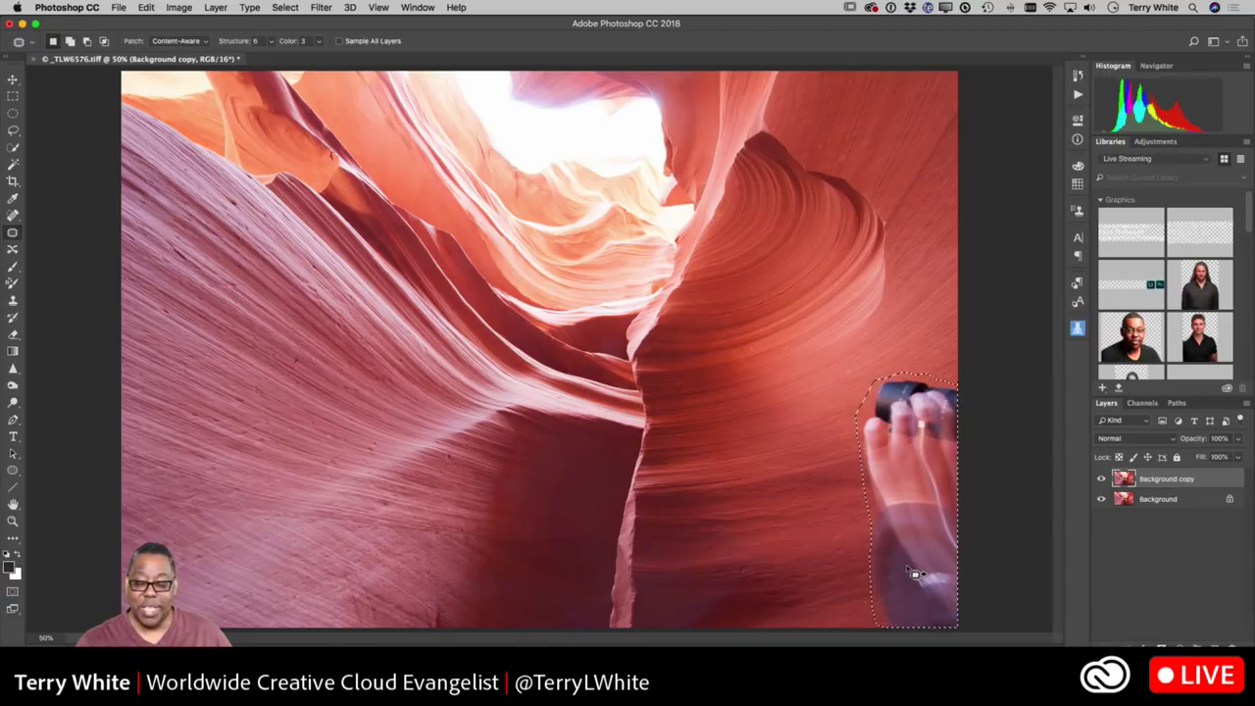
{"action": "left_click_drag", "start_coordinate": [915, 573], "coordinate": [789, 555]}
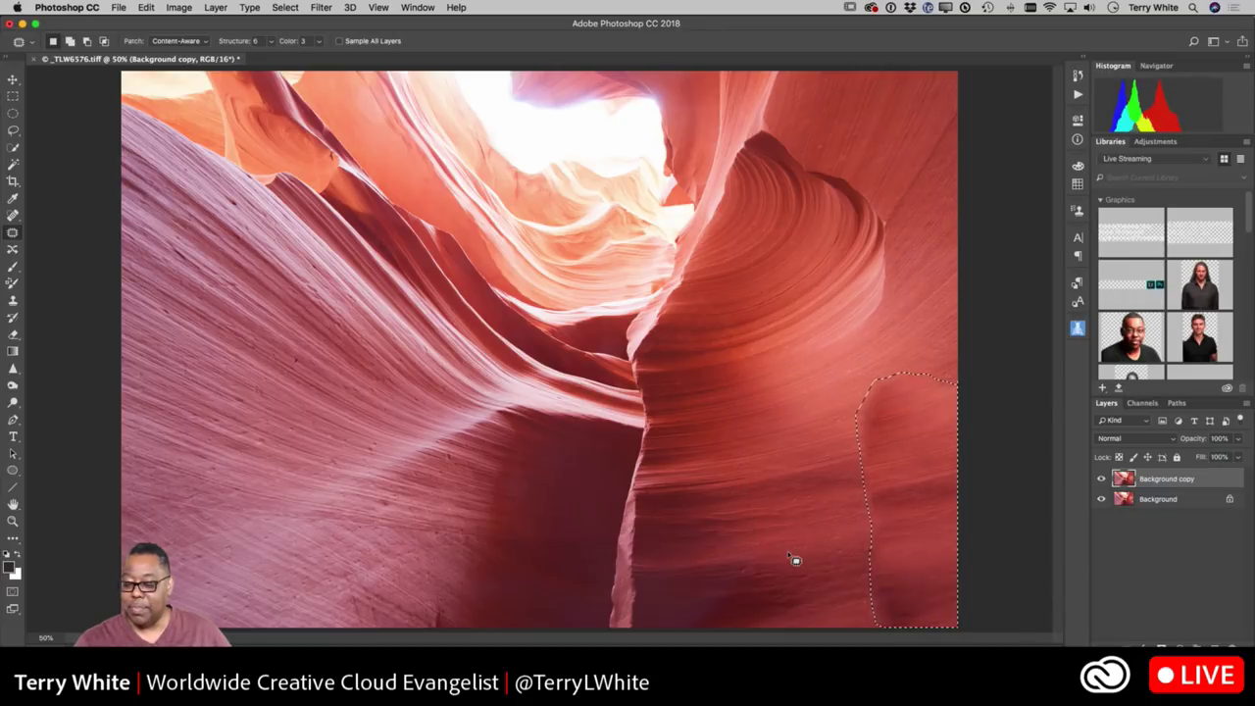
{"action": "key", "text": "super+d"}
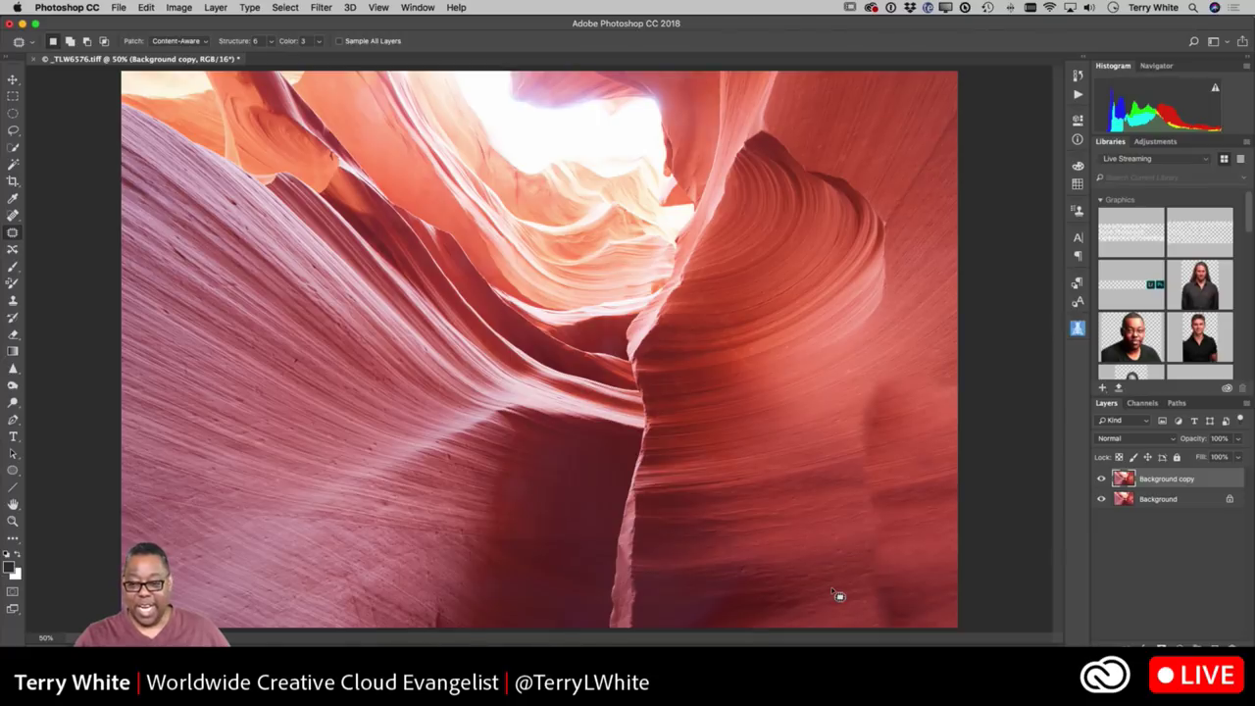
{"action": "key", "text": "super+z"}
{"action": "key", "text": "super+alt+z"}
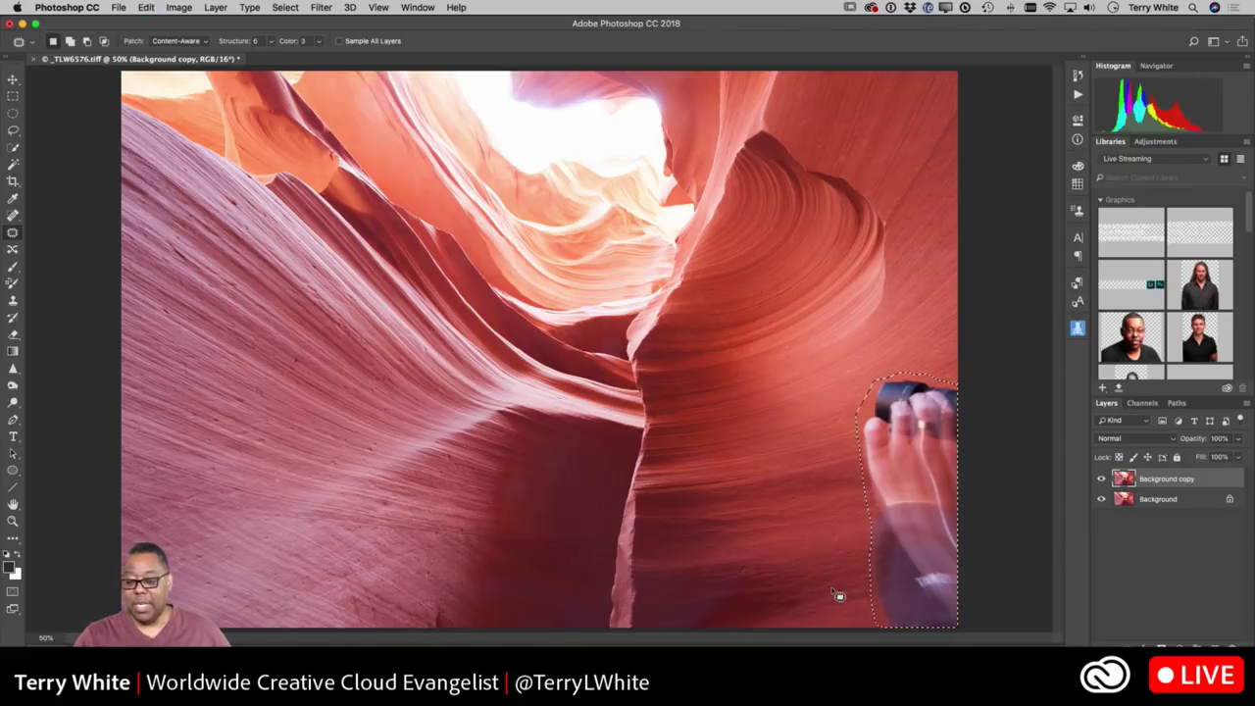
Set the Patch mode to Normal, replace the selected hand and camera with rock from the wall to their left, and deselect
{"action": "left_click", "coordinate": [178, 41]}
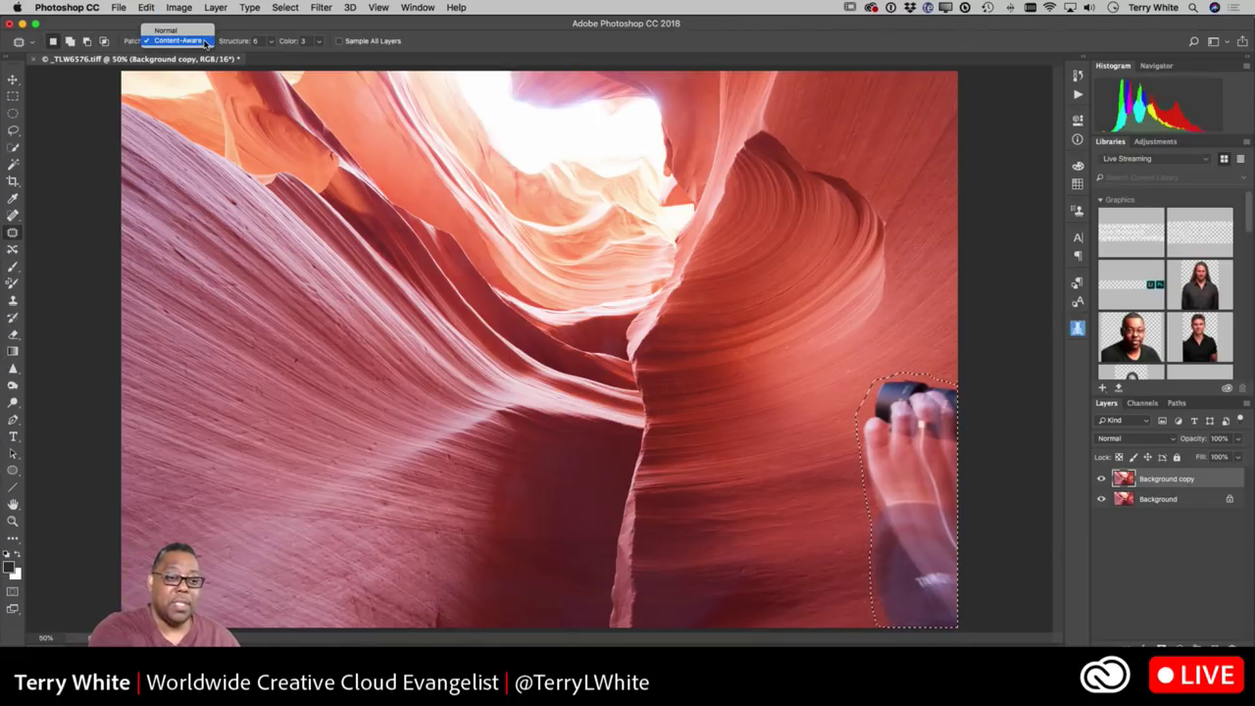
{"action": "left_click", "coordinate": [196, 32]}
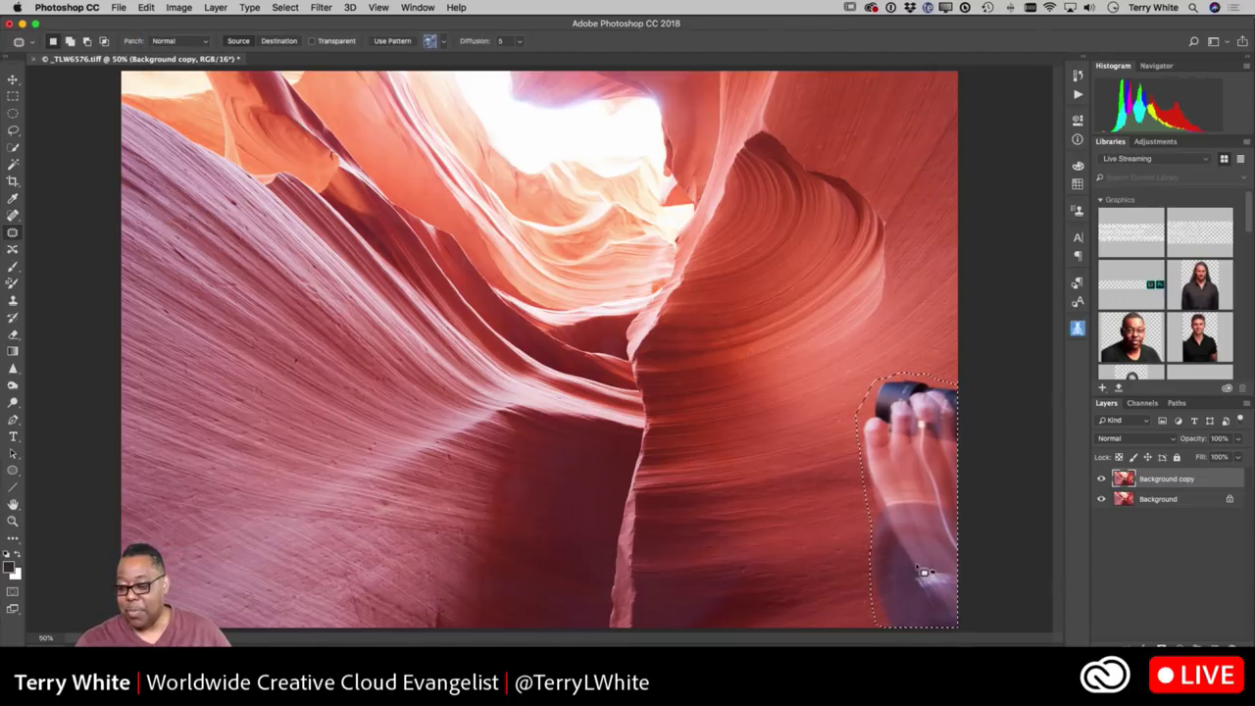
{"action": "left_click_drag", "start_coordinate": [931, 571], "coordinate": [787, 577]}
{"action": "key", "text": "ctrl+d"}
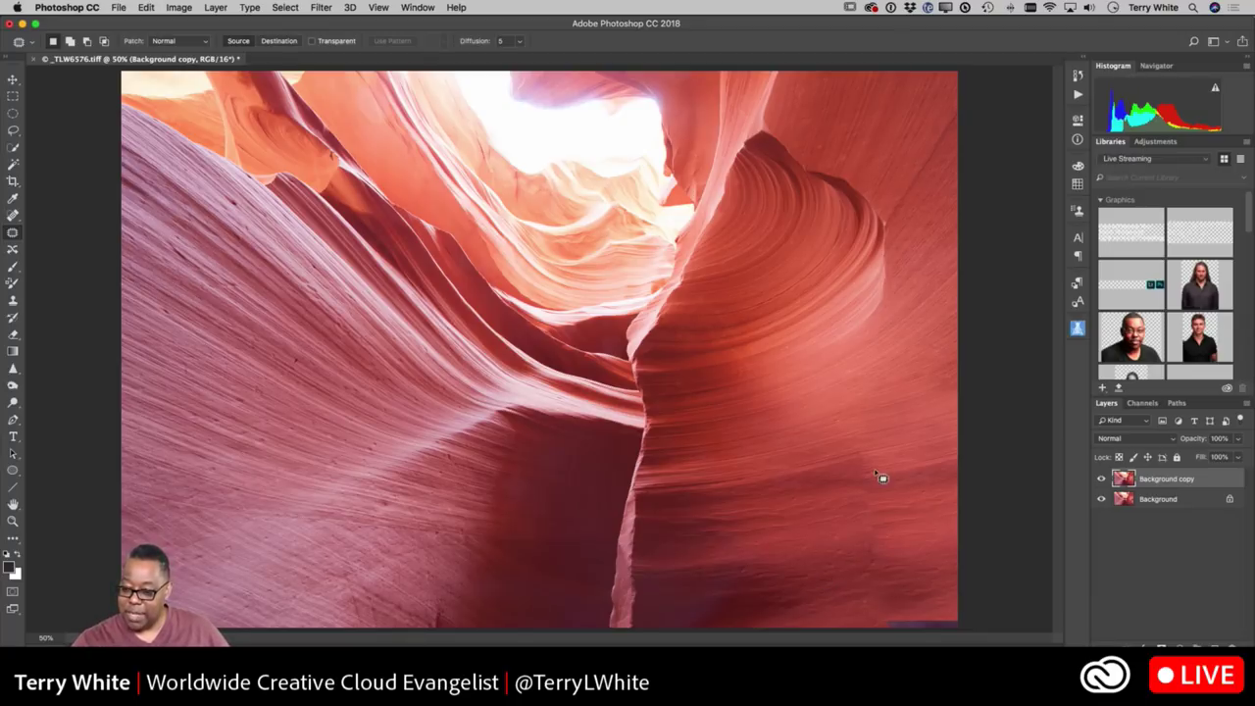
Patch the small leftover marks around the repaired area in the photo's lower right with clean rock, deselecting after each
{"action": "left_click_drag", "start_coordinate": [873, 498], "coordinate": [871, 485]}
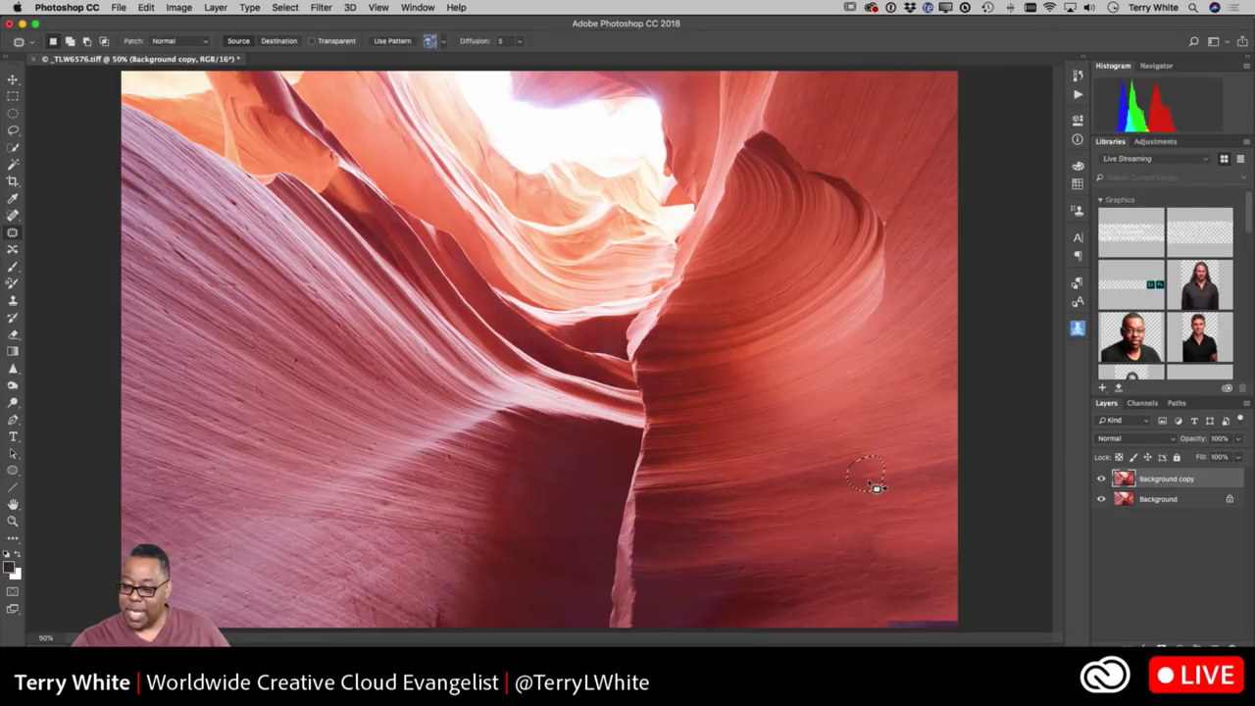
{"action": "key", "text": "super+d"}
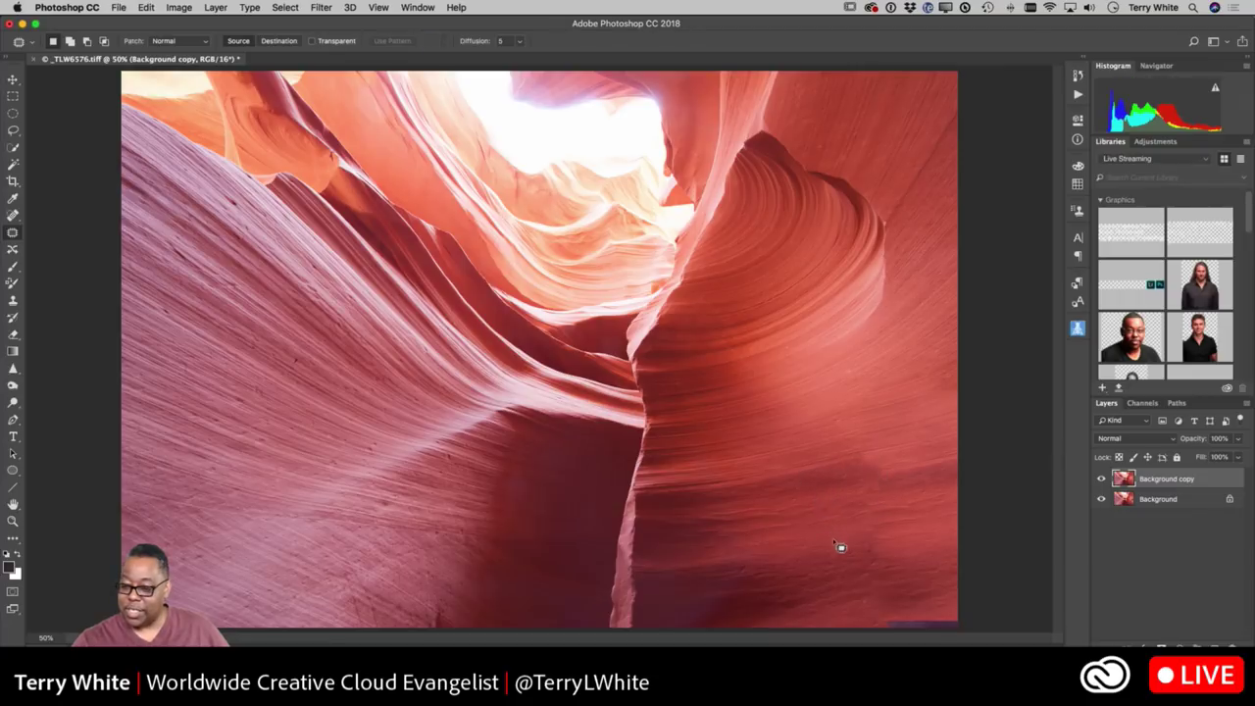
{"action": "mouse_move", "coordinate": [888, 562]}
{"action": "left_mouse_down"}
{"action": "mouse_move", "coordinate": [874, 569]}
{"action": "mouse_move", "coordinate": [883, 593]}
{"action": "mouse_move", "coordinate": [887, 569]}
{"action": "left_mouse_up"}
{"action": "key", "text": "super+d"}
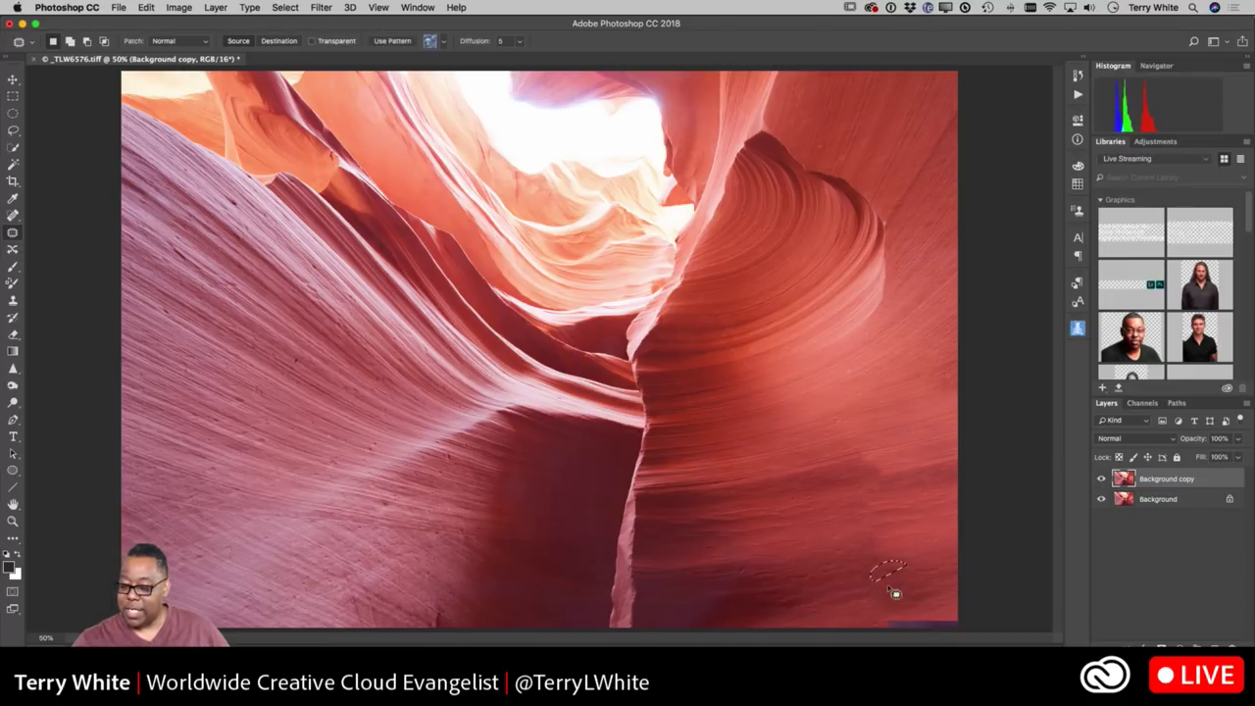
{"action": "key", "text": "super+d"}
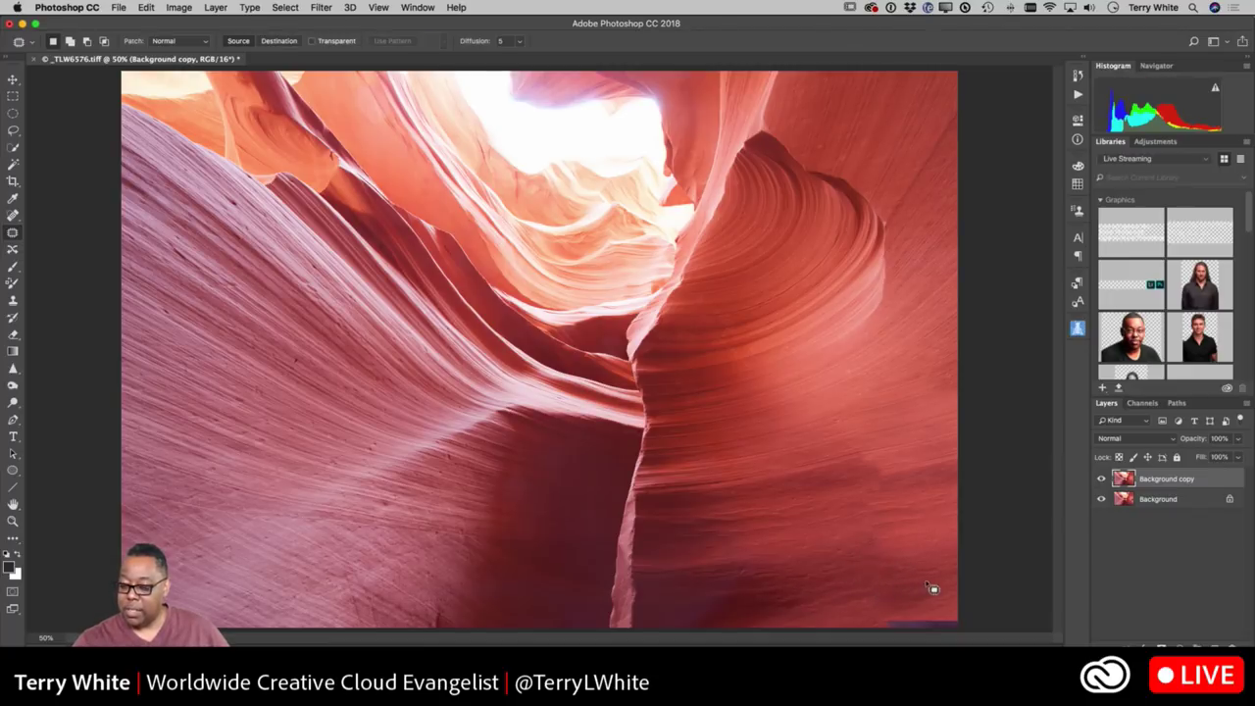
{"action": "mouse_move", "coordinate": [923, 587]}
{"action": "left_mouse_down"}
{"action": "mouse_move", "coordinate": [931, 580]}
{"action": "mouse_move", "coordinate": [899, 585]}
{"action": "left_mouse_up"}
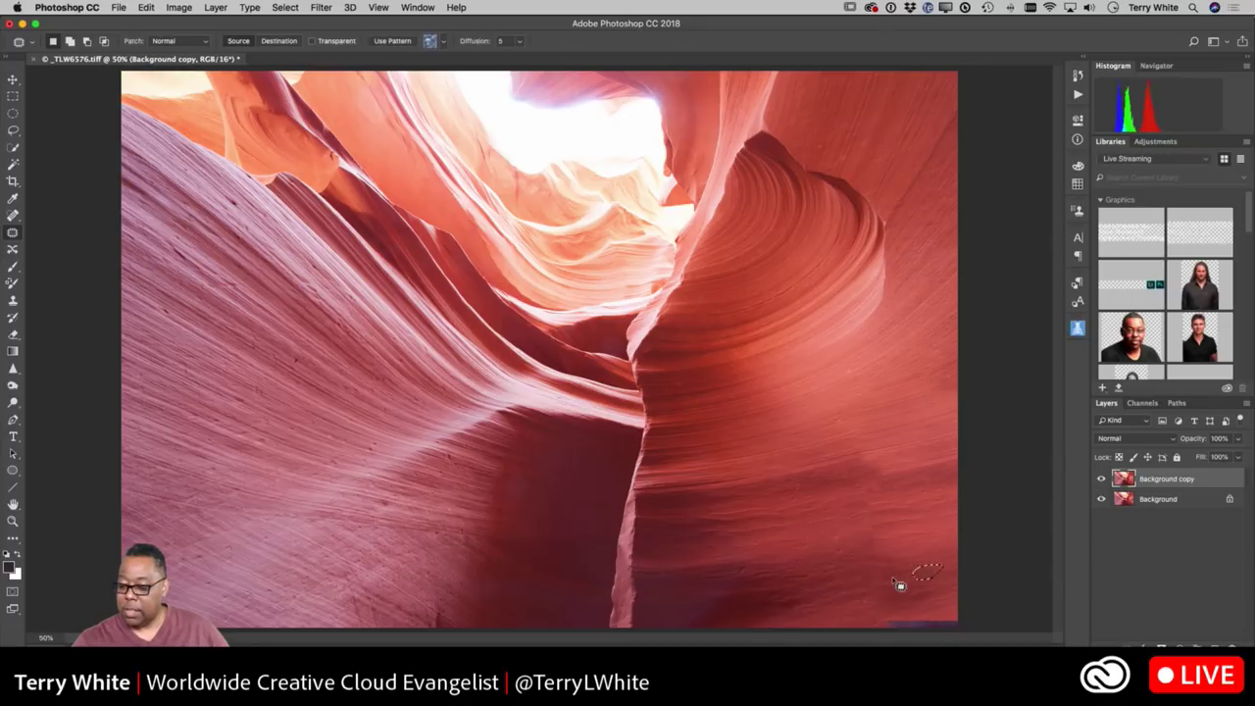
{"action": "key", "text": "super+d"}
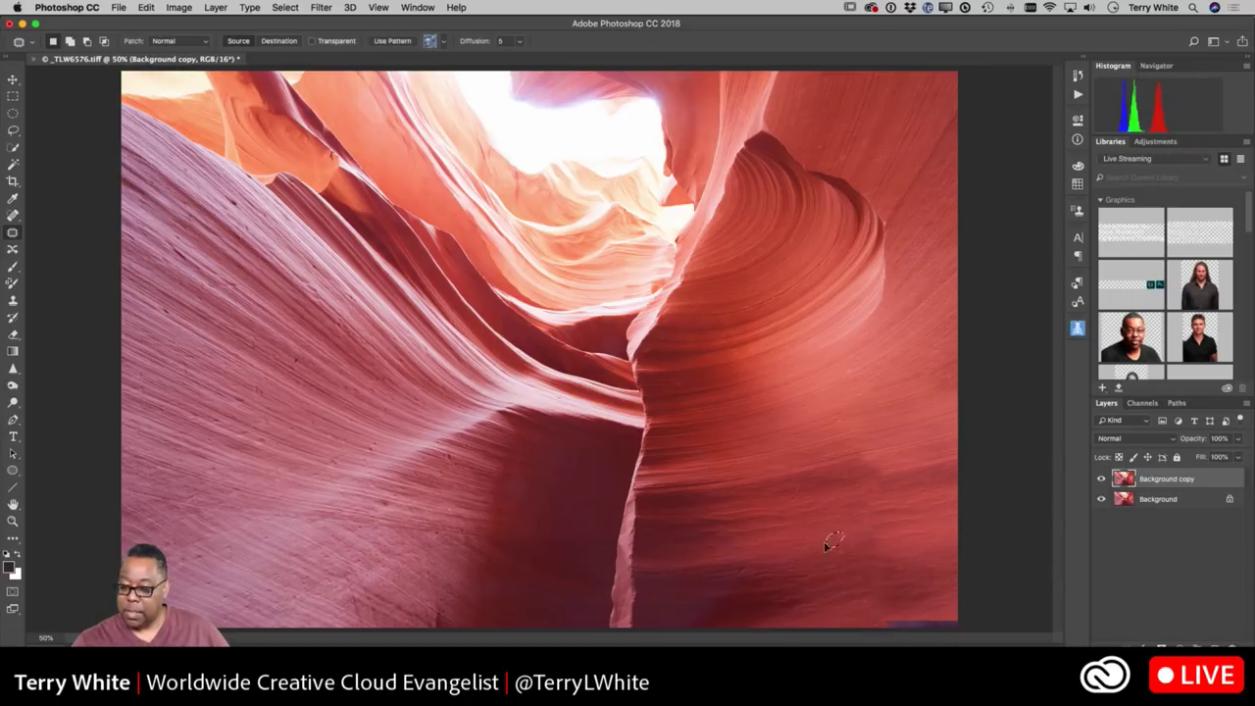
{"action": "mouse_move", "coordinate": [870, 531]}
{"action": "left_mouse_down"}
{"action": "mouse_move", "coordinate": [822, 526]}
{"action": "mouse_move", "coordinate": [851, 550]}
{"action": "left_mouse_up"}
{"action": "key", "text": "super+d"}
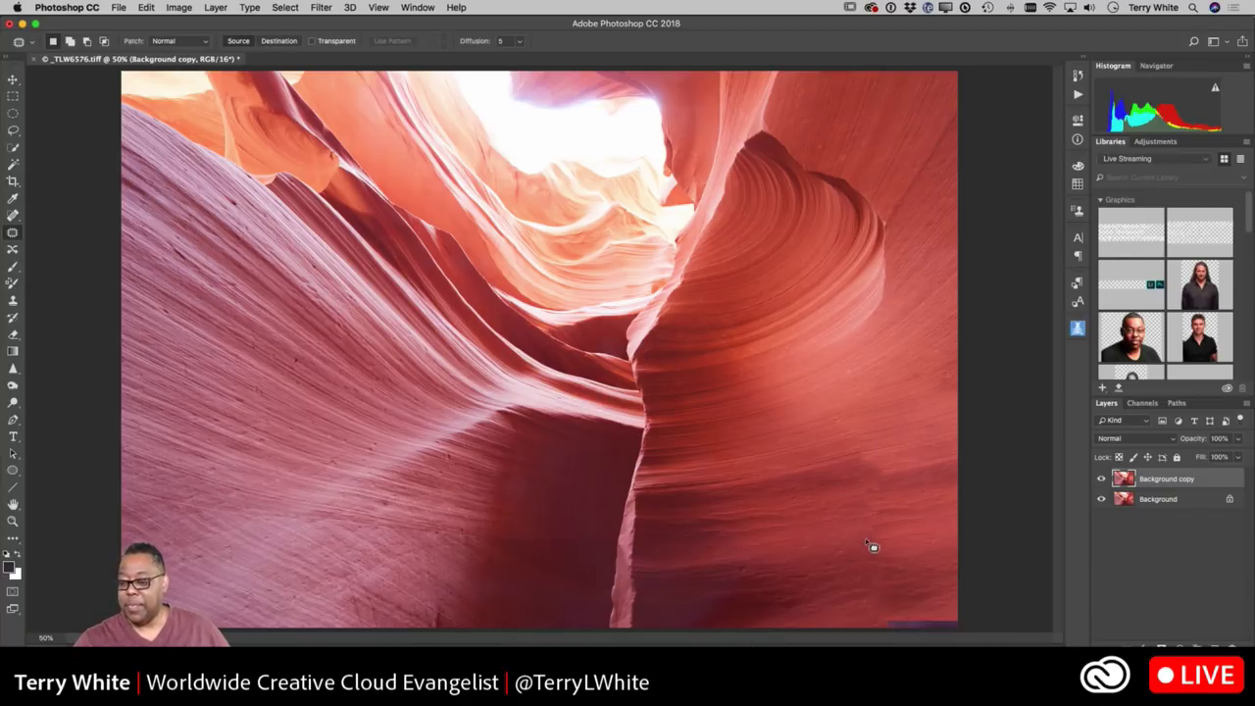
Patch the seam at the dark band on the repaired area's left edge with rock from the wall just left of it
{"action": "mouse_move", "coordinate": [867, 490]}
{"action": "left_mouse_down"}
{"action": "mouse_move", "coordinate": [886, 485]}
{"action": "mouse_move", "coordinate": [842, 487]}
{"action": "left_mouse_up"}
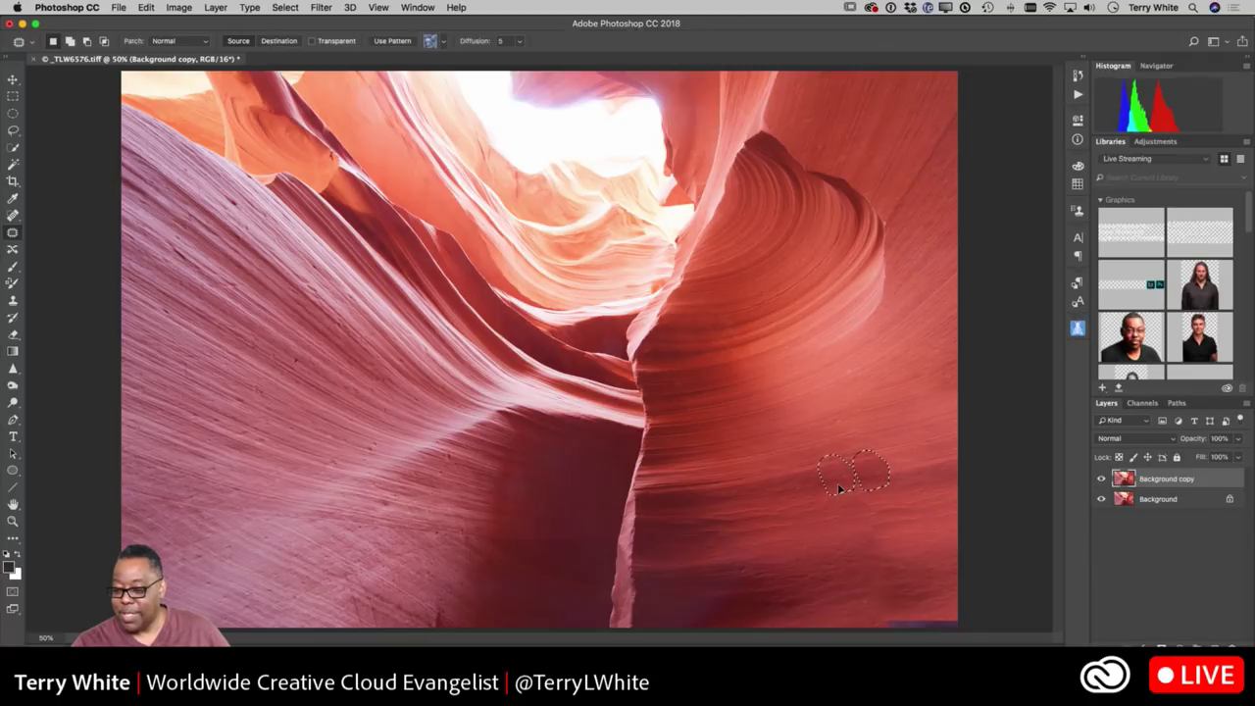
{"action": "left_click", "coordinate": [832, 496]}
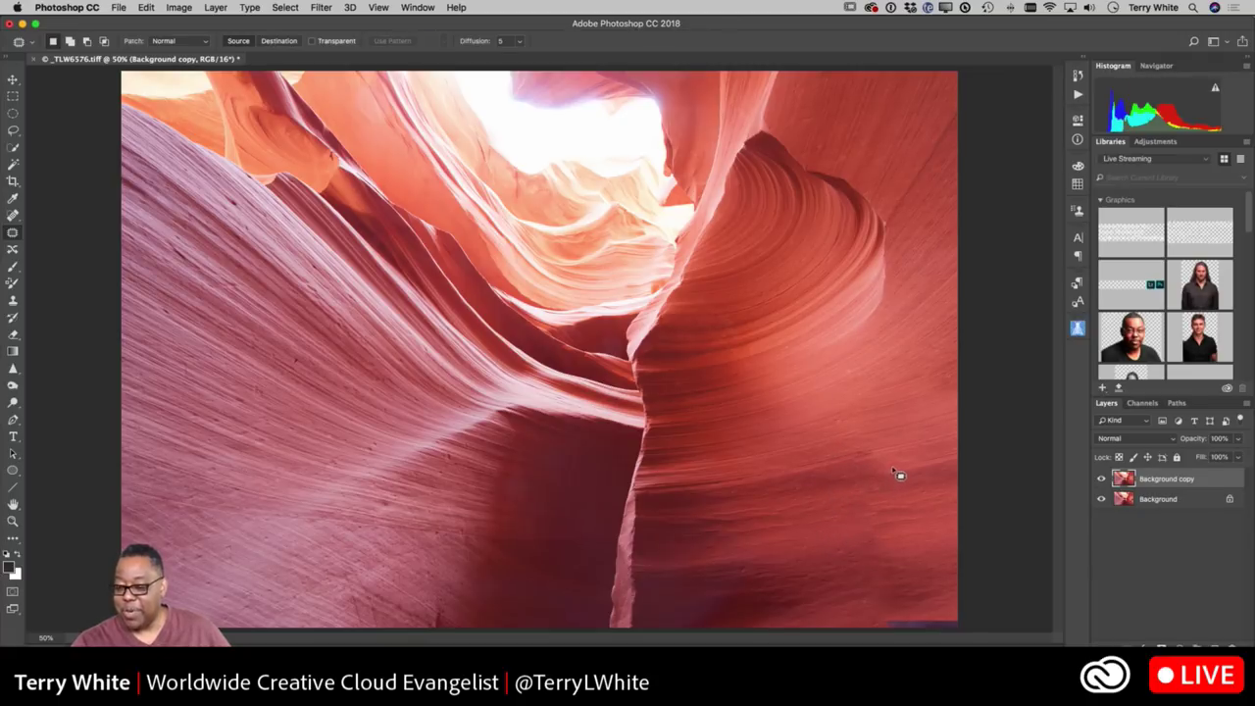
{"action": "mouse_move", "coordinate": [872, 477]}
{"action": "left_mouse_down"}
{"action": "mouse_move", "coordinate": [885, 457]}
{"action": "mouse_move", "coordinate": [861, 460]}
{"action": "mouse_move", "coordinate": [869, 477]}
{"action": "mouse_move", "coordinate": [850, 457]}
{"action": "mouse_move", "coordinate": [879, 459]}
{"action": "mouse_move", "coordinate": [831, 454]}
{"action": "mouse_move", "coordinate": [840, 462]}
{"action": "left_mouse_up"}
{"action": "left_click", "coordinate": [882, 481]}
{"action": "left_click", "coordinate": [869, 476]}
{"action": "left_click", "coordinate": [826, 494]}
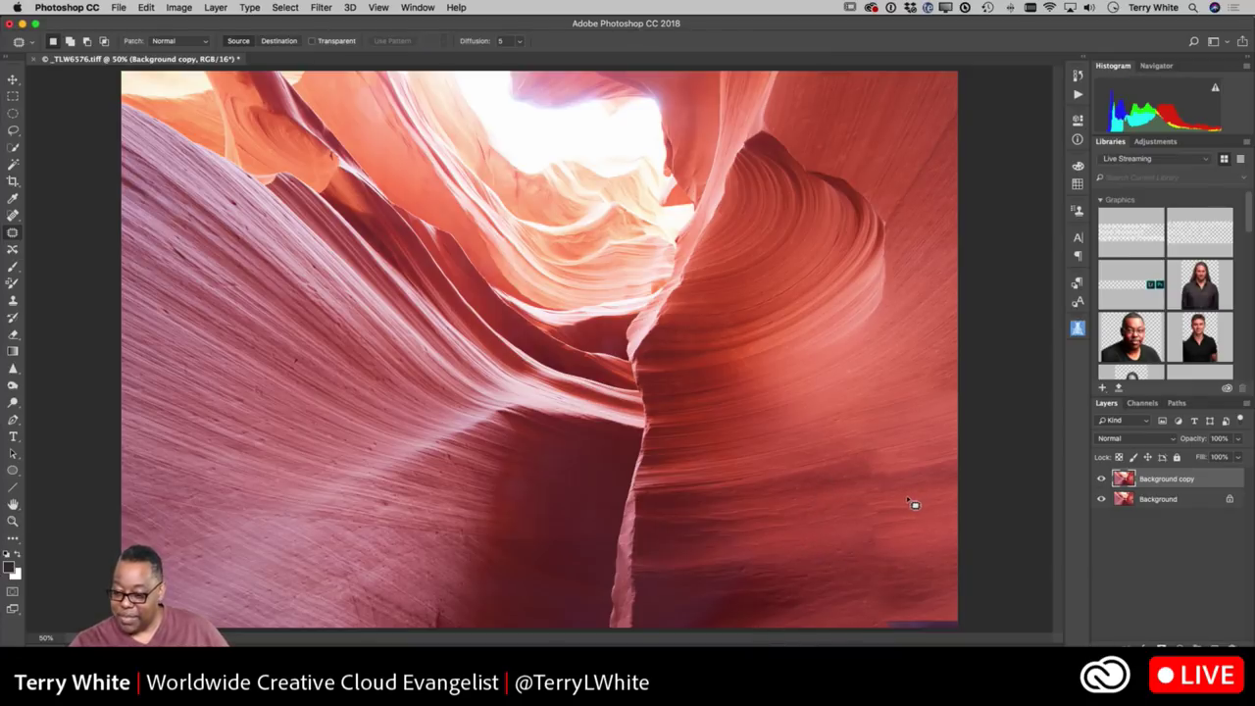
Patch the wide strip reaching the photo's right edge below the dark band with rock texture from farther left
{"action": "mouse_move", "coordinate": [906, 495]}
{"action": "left_mouse_down"}
{"action": "mouse_move", "coordinate": [866, 500]}
{"action": "mouse_move", "coordinate": [854, 518]}
{"action": "mouse_move", "coordinate": [877, 538]}
{"action": "left_mouse_up"}
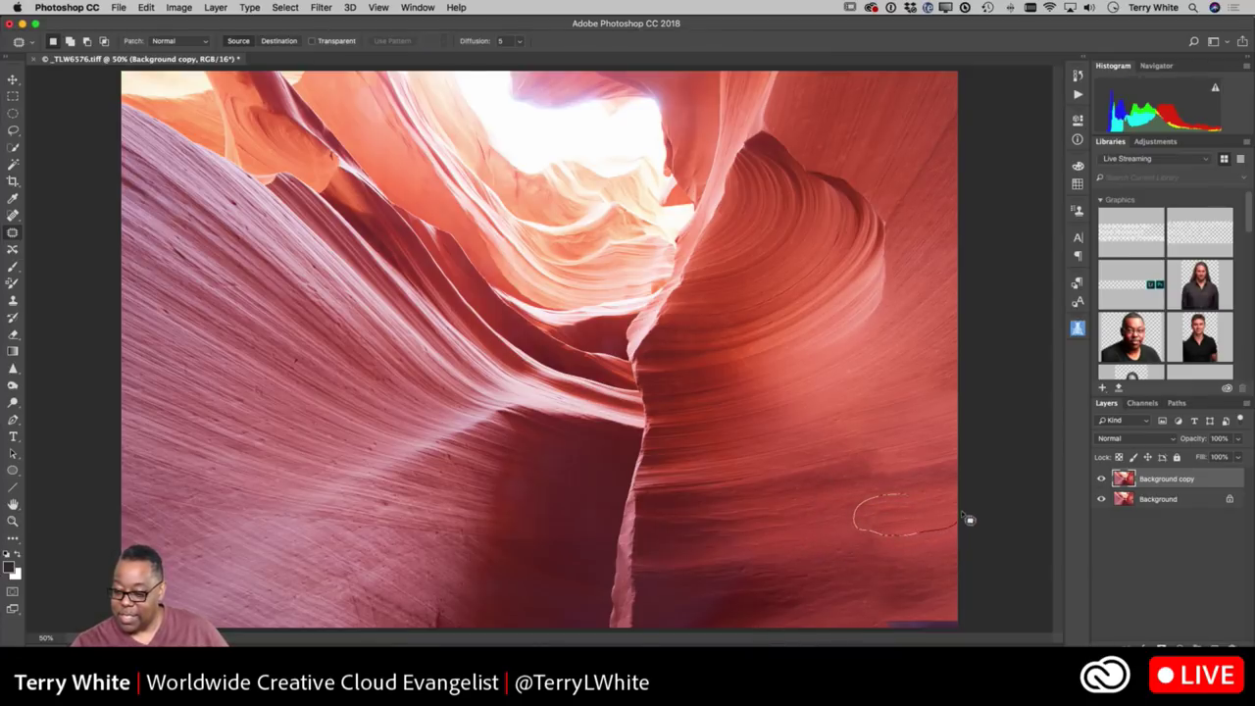
{"action": "left_click_drag", "start_coordinate": [922, 494], "coordinate": [759, 529]}
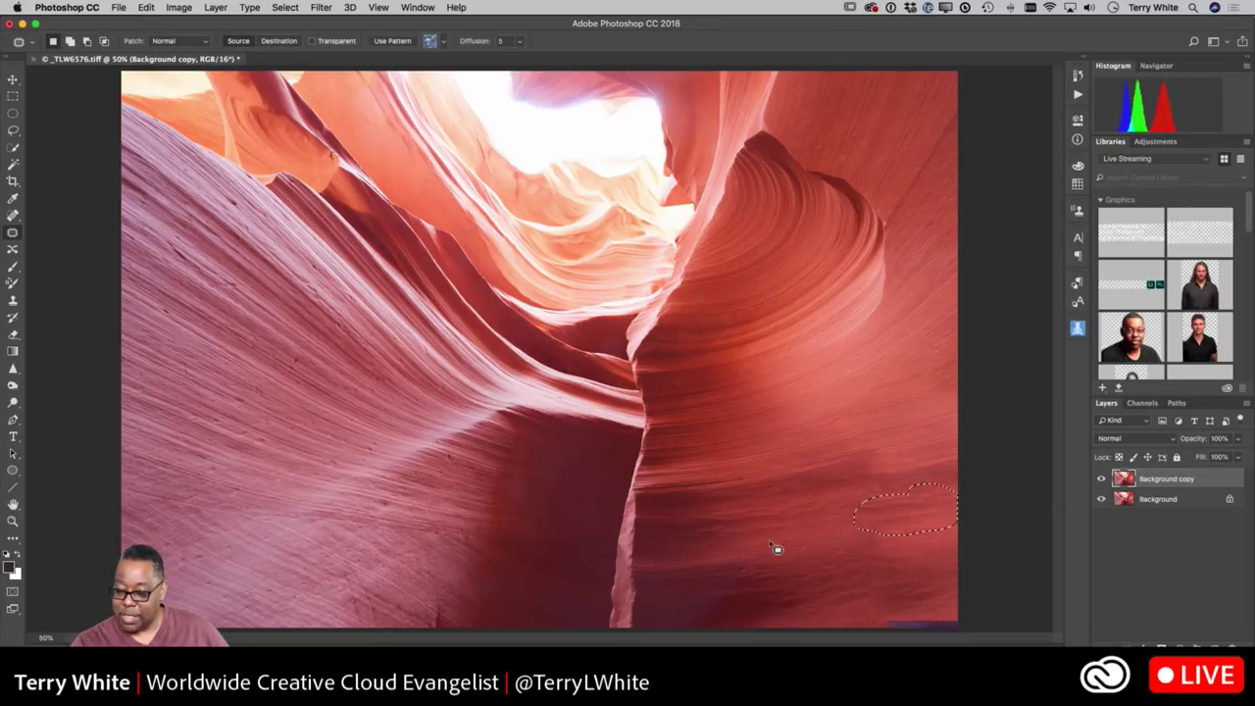
Patch the end of the dark band near the photo's right edge with rock from farther left along the band, and deselect
{"action": "key", "text": "ctrl+d"}
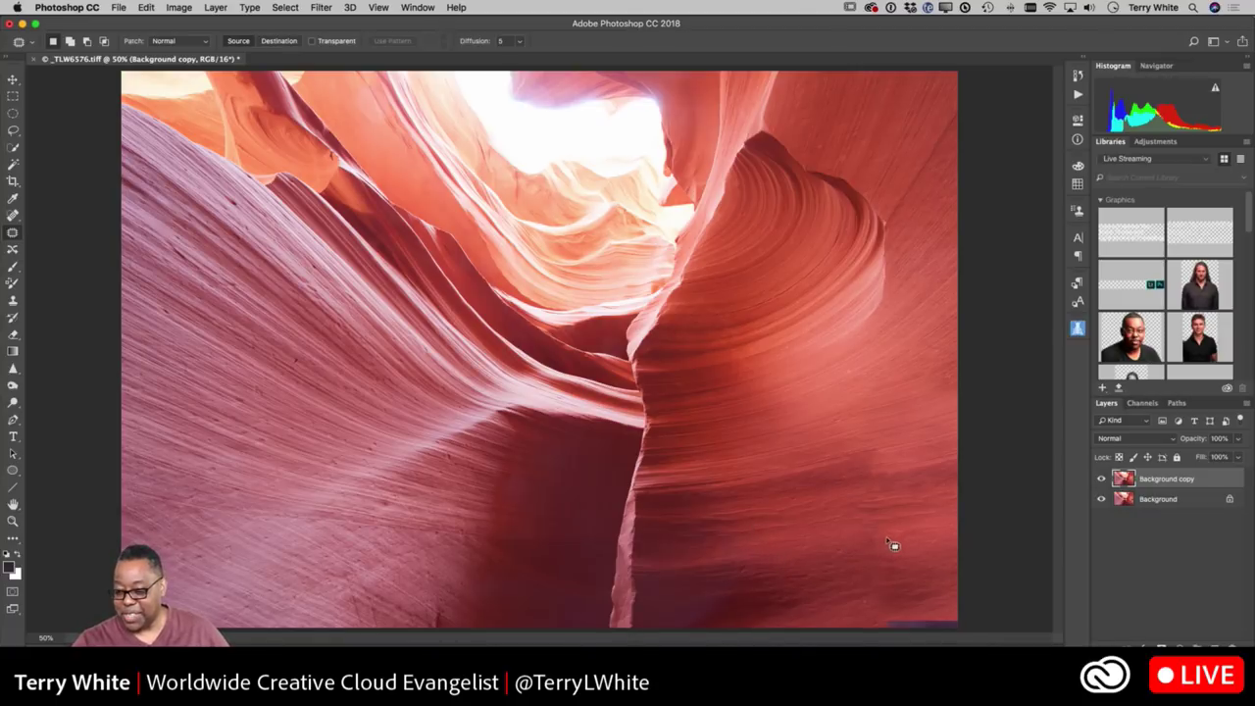
{"action": "left_click_drag", "start_coordinate": [879, 534], "coordinate": [883, 547]}
{"action": "left_click", "coordinate": [850, 551]}
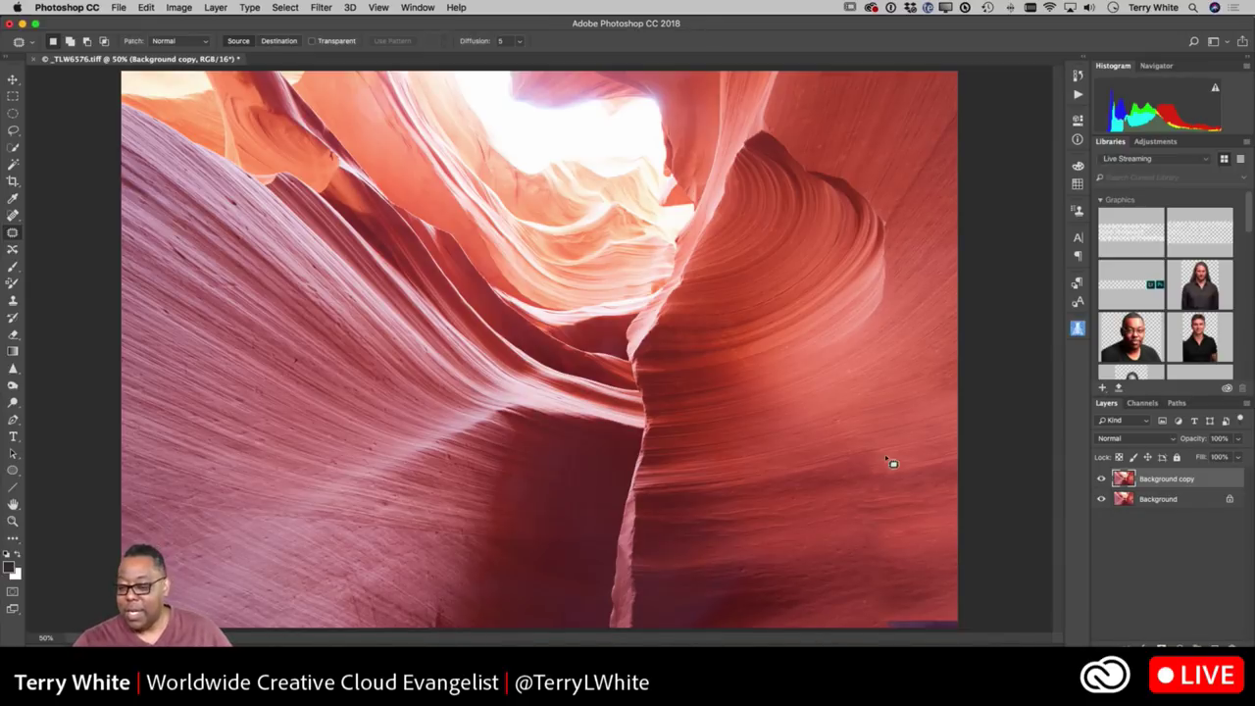
{"action": "mouse_move", "coordinate": [887, 457]}
{"action": "left_mouse_down"}
{"action": "mouse_move", "coordinate": [916, 449]}
{"action": "mouse_move", "coordinate": [869, 468]}
{"action": "left_mouse_up"}
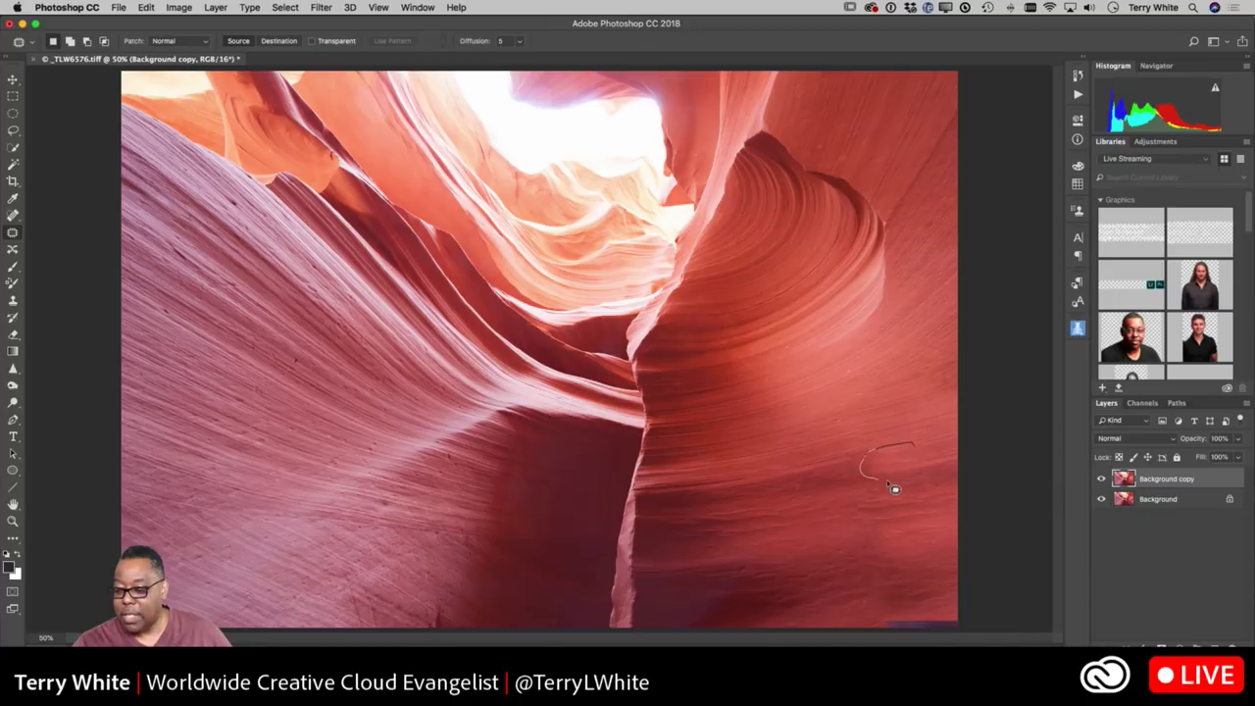
{"action": "mouse_move", "coordinate": [957, 478]}
{"action": "left_mouse_down"}
{"action": "mouse_move", "coordinate": [946, 433]}
{"action": "mouse_move", "coordinate": [867, 455]}
{"action": "mouse_move", "coordinate": [890, 466]}
{"action": "mouse_move", "coordinate": [787, 487]}
{"action": "left_mouse_up"}
{"action": "key", "text": "ctrl+d"}
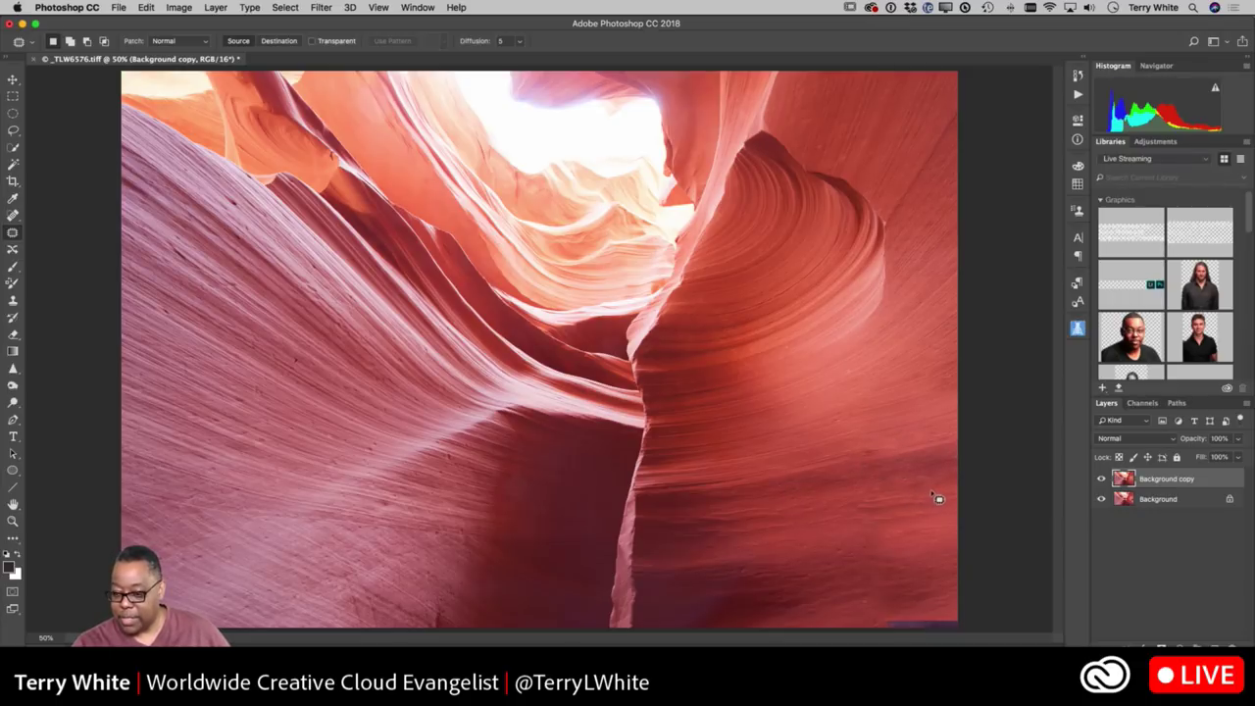
Patch the uneven strips along the lower side of the dark band at the photo's right edge with clean rock, deselecting after each
{"action": "left_click_drag", "start_coordinate": [838, 495], "coordinate": [810, 510]}
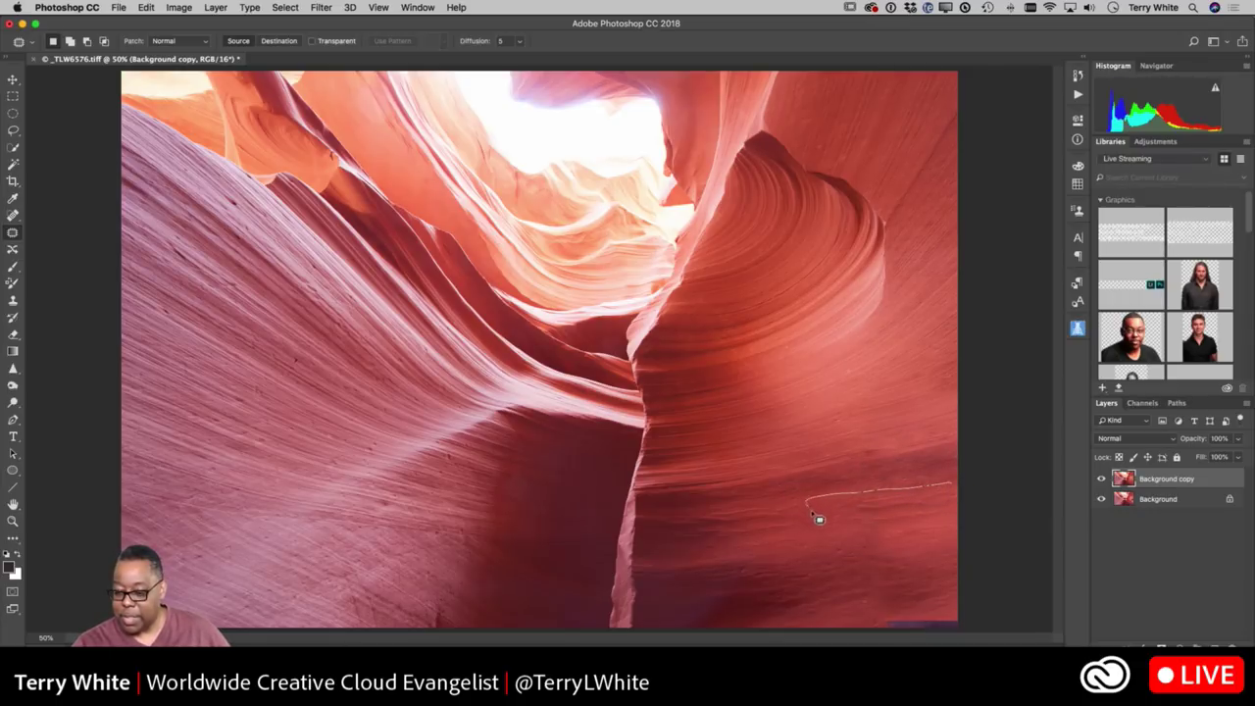
{"action": "mouse_move", "coordinate": [948, 527]}
{"action": "left_mouse_down"}
{"action": "mouse_move", "coordinate": [954, 490]}
{"action": "mouse_move", "coordinate": [918, 483]}
{"action": "mouse_move", "coordinate": [918, 409]}
{"action": "left_mouse_up"}
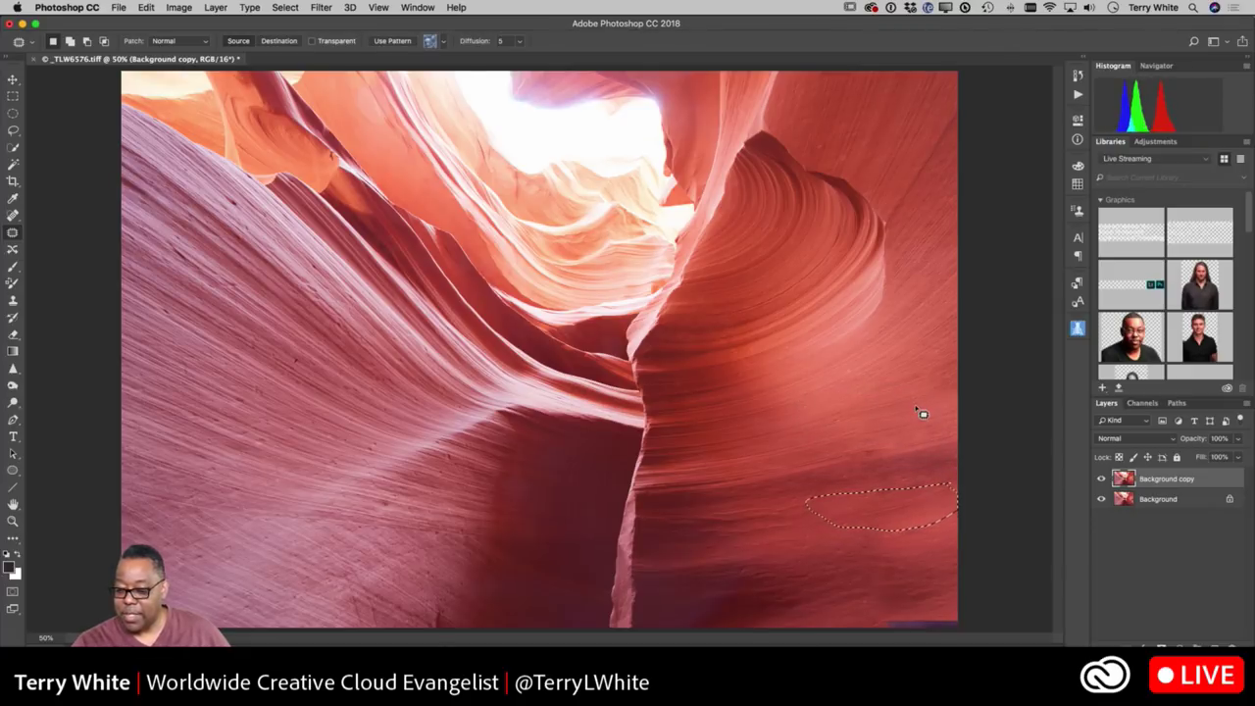
{"action": "key", "text": "ctrl+d"}
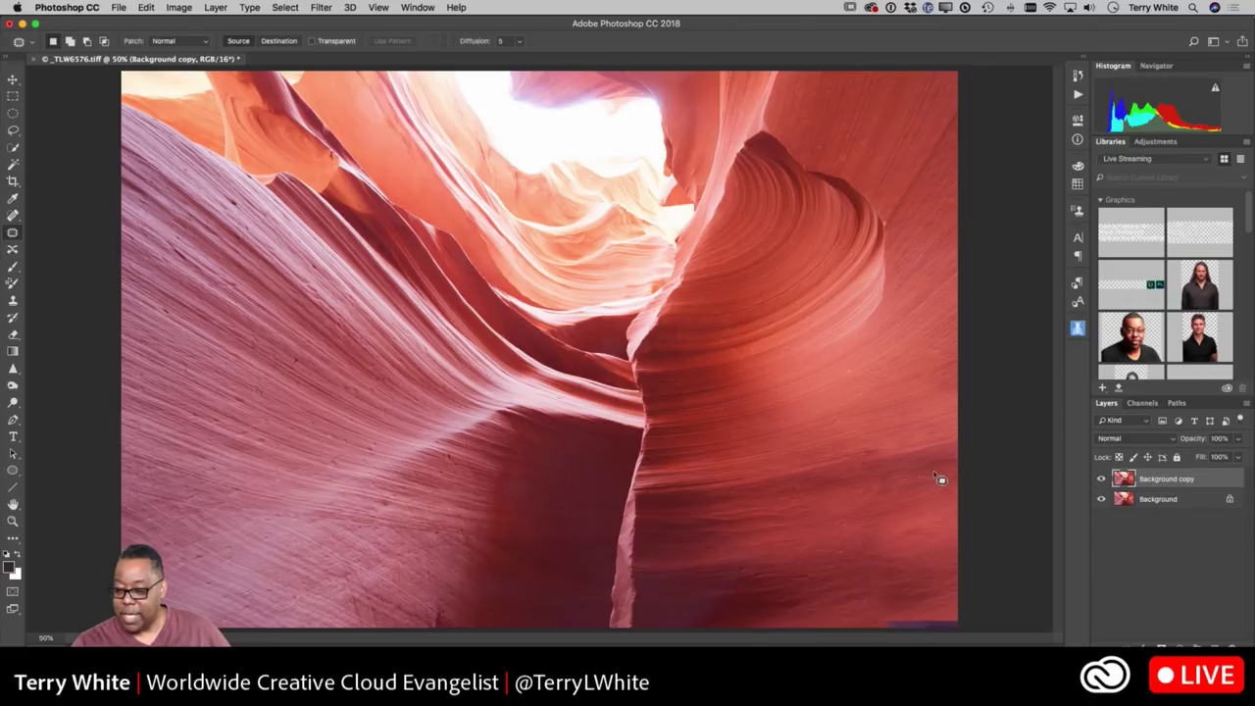
{"action": "mouse_move", "coordinate": [942, 478]}
{"action": "left_mouse_down"}
{"action": "mouse_move", "coordinate": [849, 501]}
{"action": "mouse_move", "coordinate": [962, 485]}
{"action": "mouse_move", "coordinate": [932, 488]}
{"action": "left_mouse_up"}
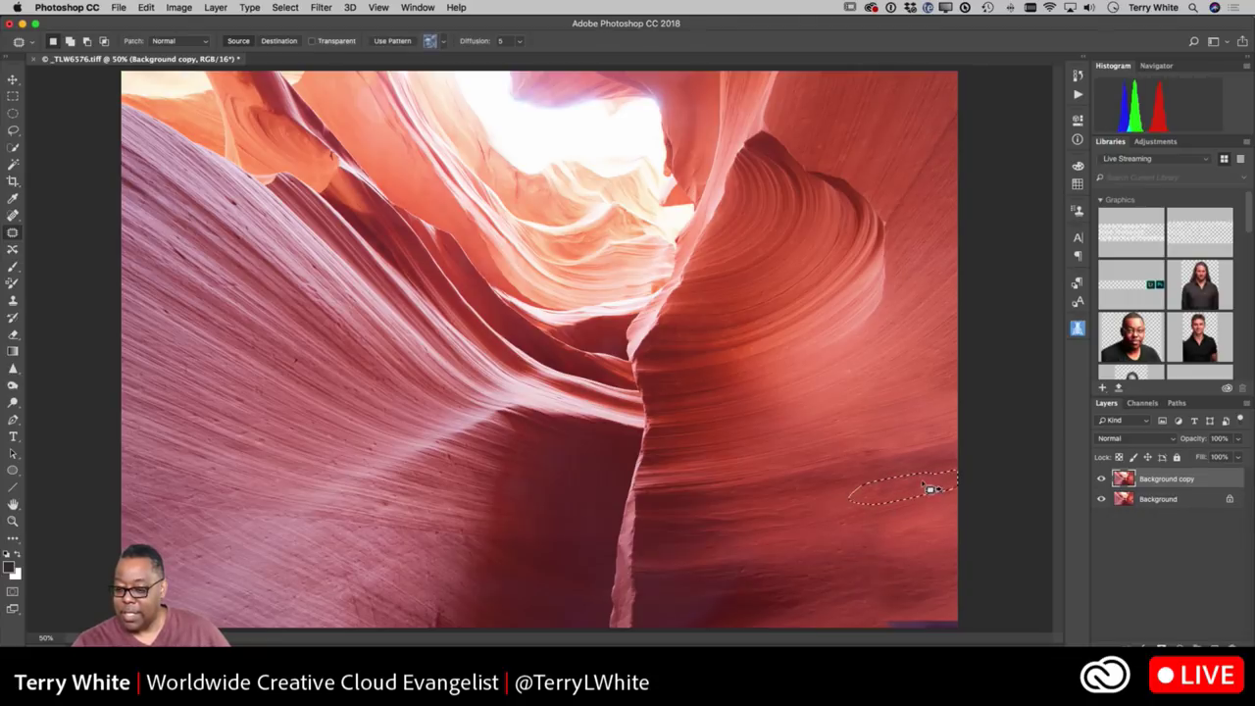
{"action": "key", "text": "ctrl+d"}
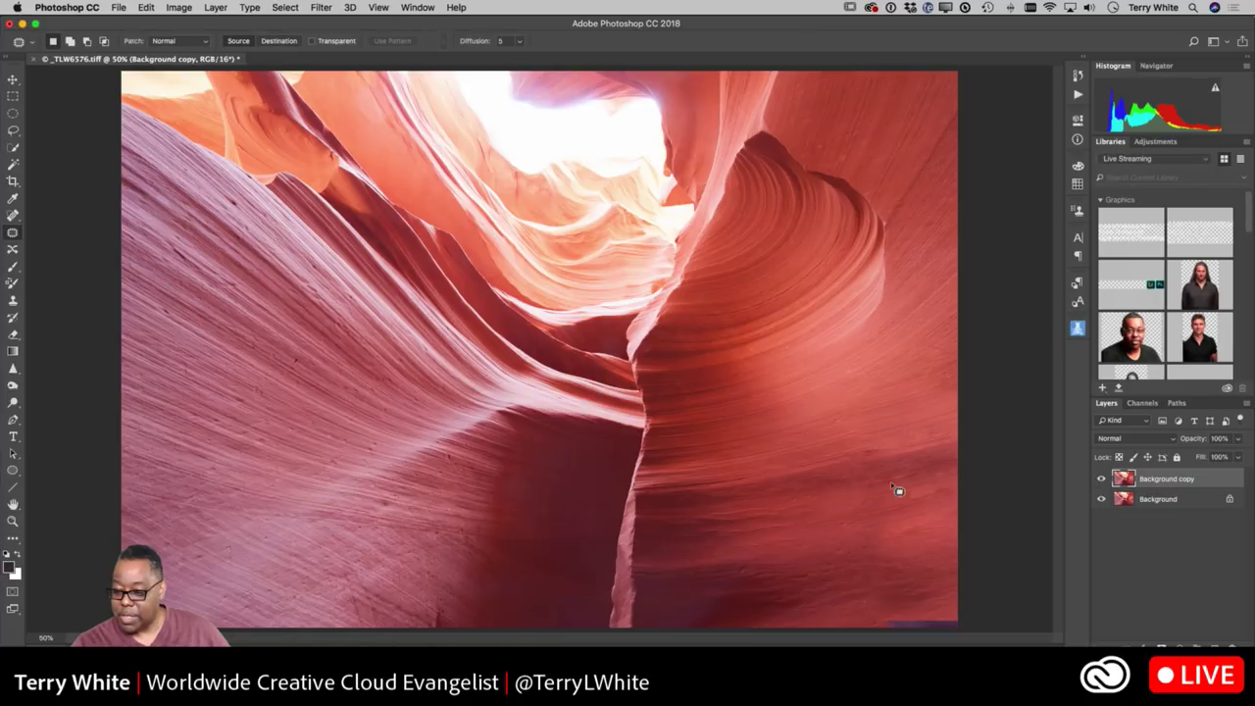
Patch the seam in the dark band a little in from the right edge with rock just left of it, and deselect
{"action": "mouse_move", "coordinate": [823, 642]}
{"action": "left_mouse_down"}
{"action": "mouse_move", "coordinate": [881, 615]}
{"action": "mouse_move", "coordinate": [863, 611]}
{"action": "mouse_move", "coordinate": [849, 617]}
{"action": "mouse_move", "coordinate": [898, 624]}
{"action": "left_mouse_up"}
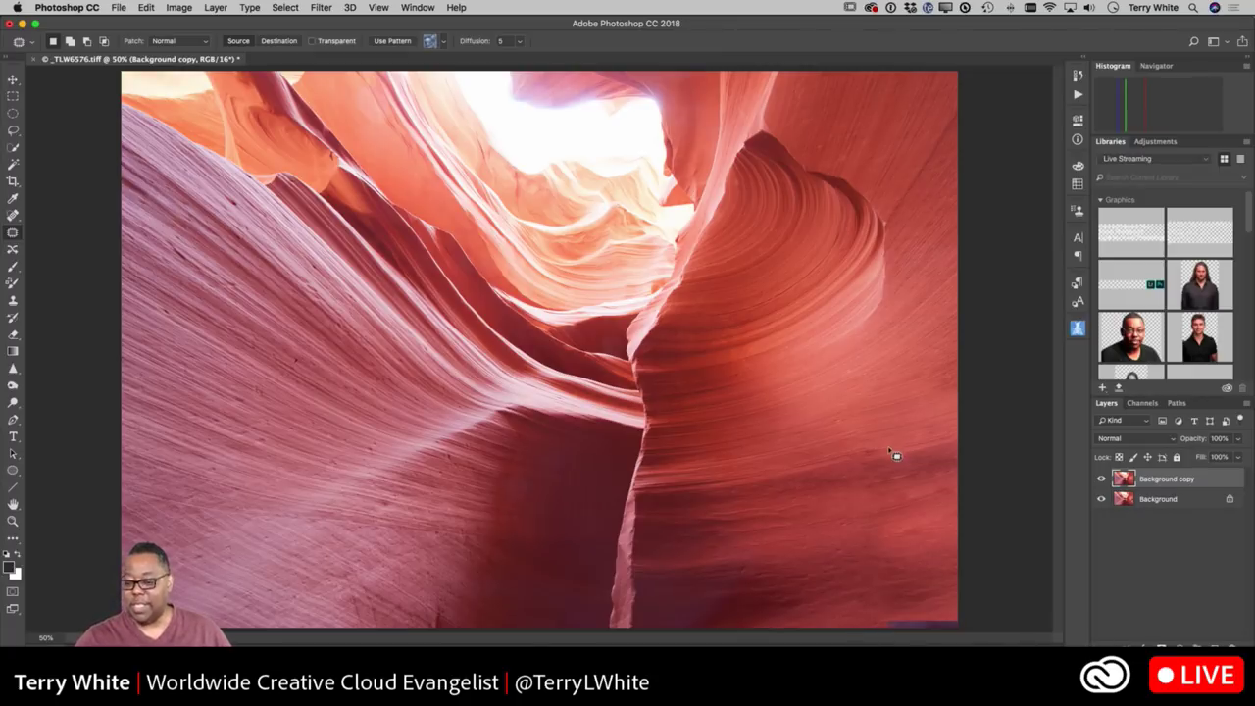
{"action": "mouse_move", "coordinate": [866, 499]}
{"action": "left_mouse_down"}
{"action": "mouse_move", "coordinate": [834, 453]}
{"action": "mouse_move", "coordinate": [798, 500]}
{"action": "mouse_move", "coordinate": [793, 490]}
{"action": "left_mouse_up"}
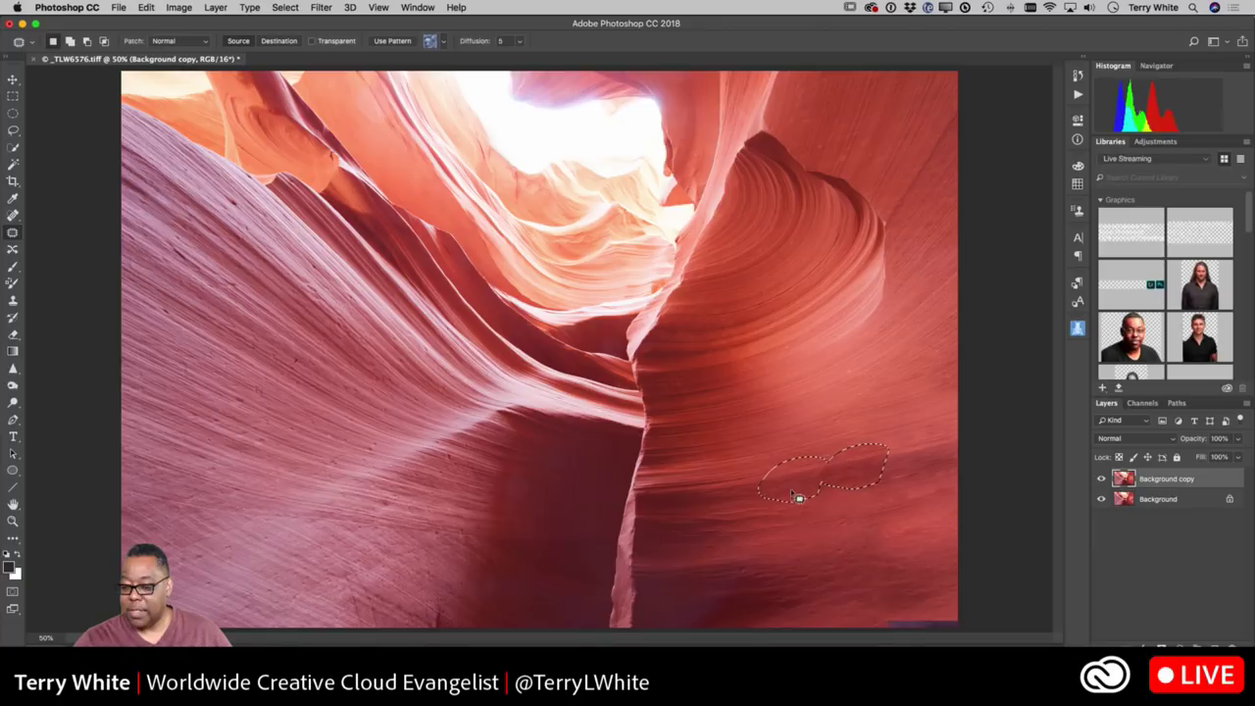
{"action": "key", "text": "ctrl+d"}
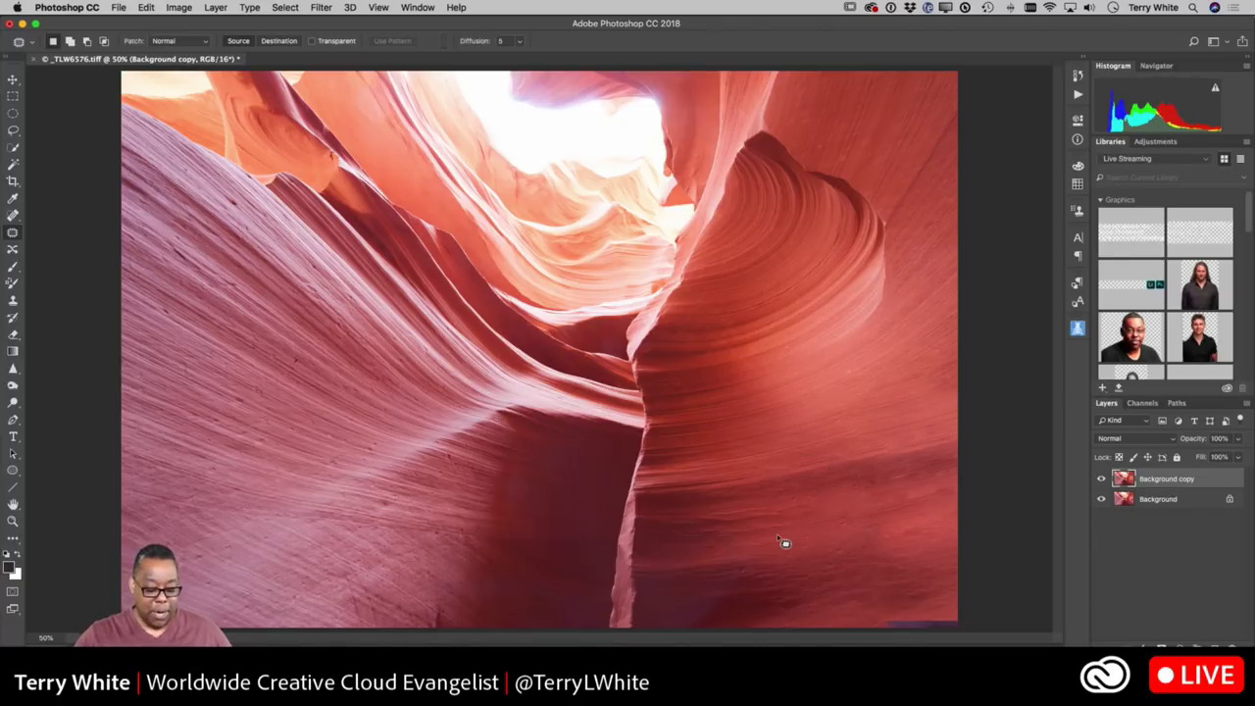
Save and close the retouched canyon photo and switch back to Lightroom CC
{"action": "key", "text": "super+s"}
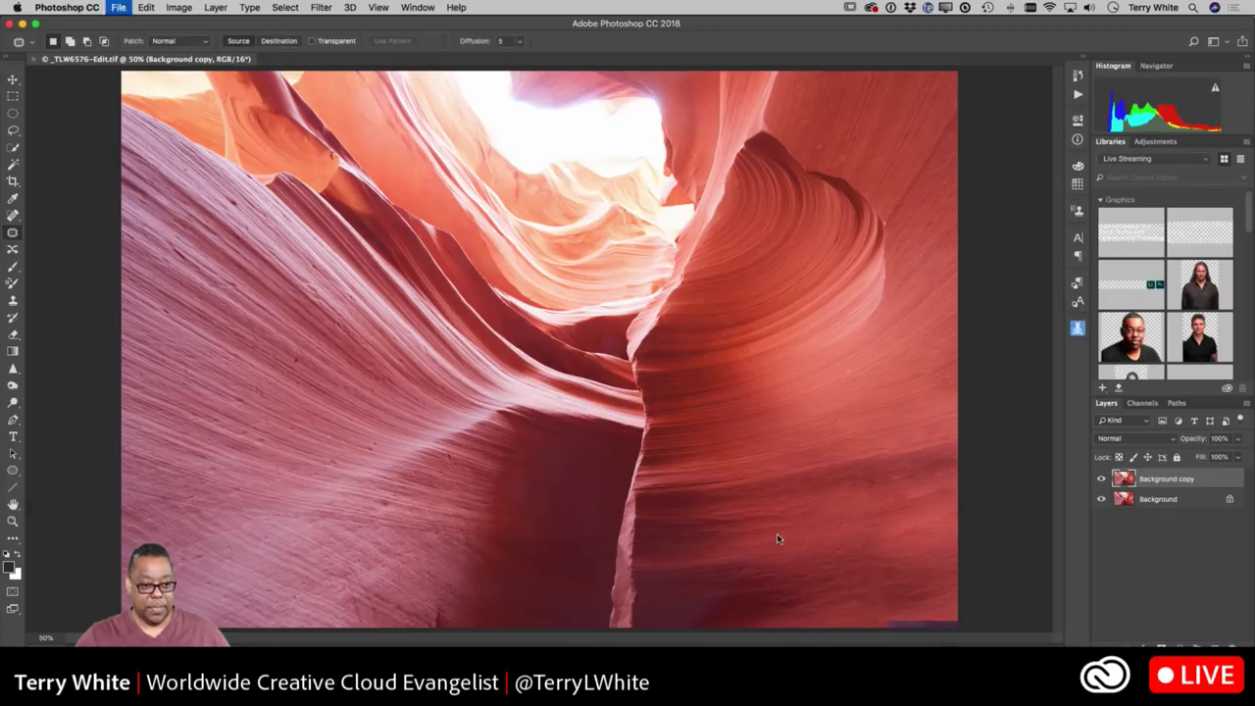
{"action": "key", "text": "super+w"}
{"action": "key", "text": "super+Tab"}
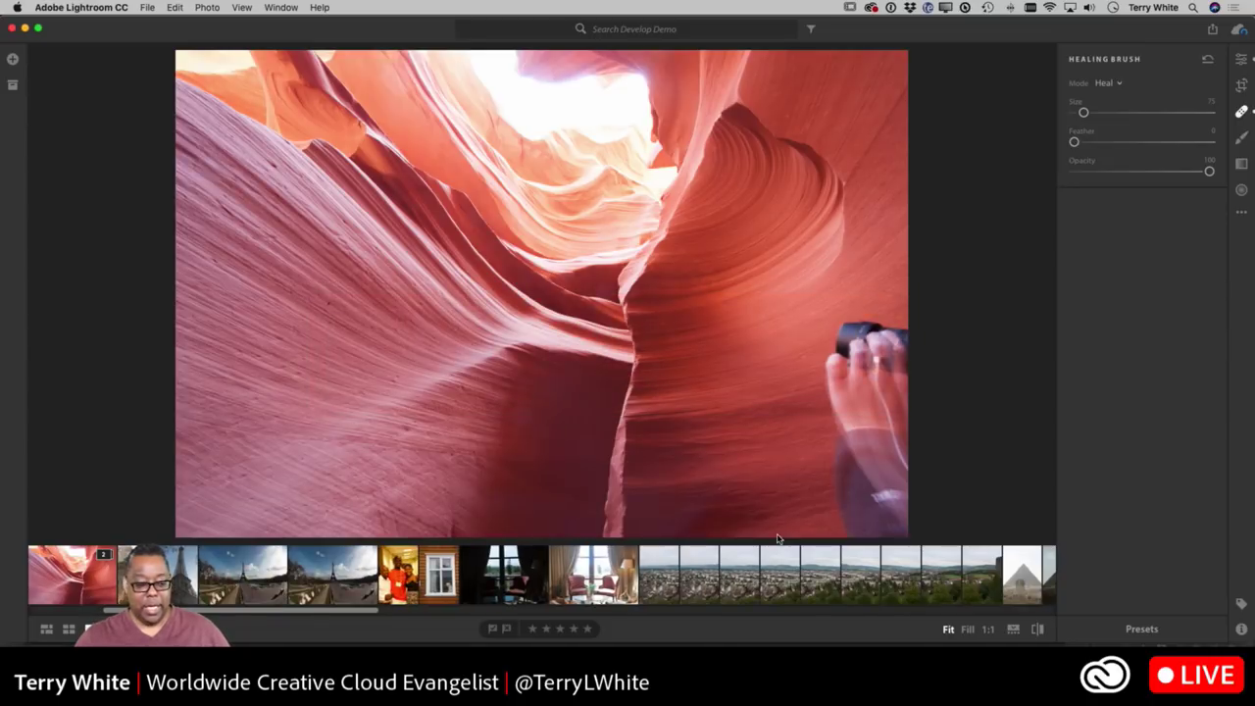
Expand the canyon photo's stack and compare the retouched version with the original containing the hand and camera
{"action": "left_click", "coordinate": [104, 556]}
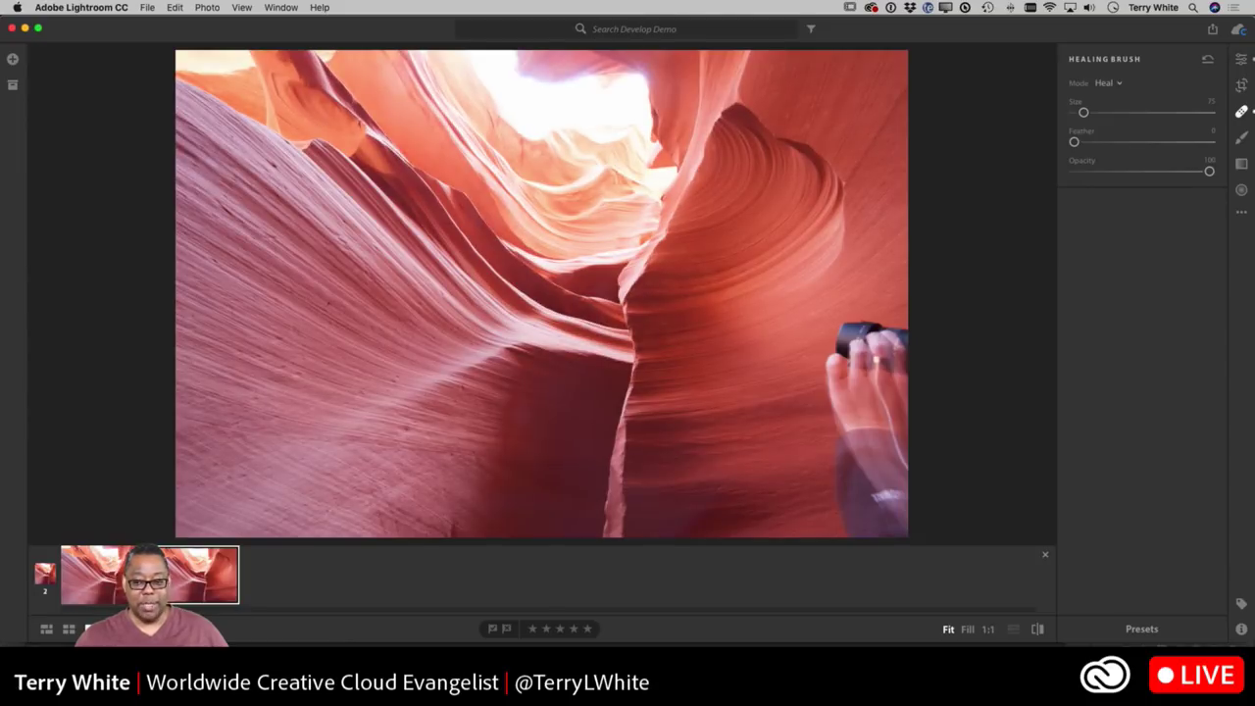
{"action": "key", "text": "backslash"}
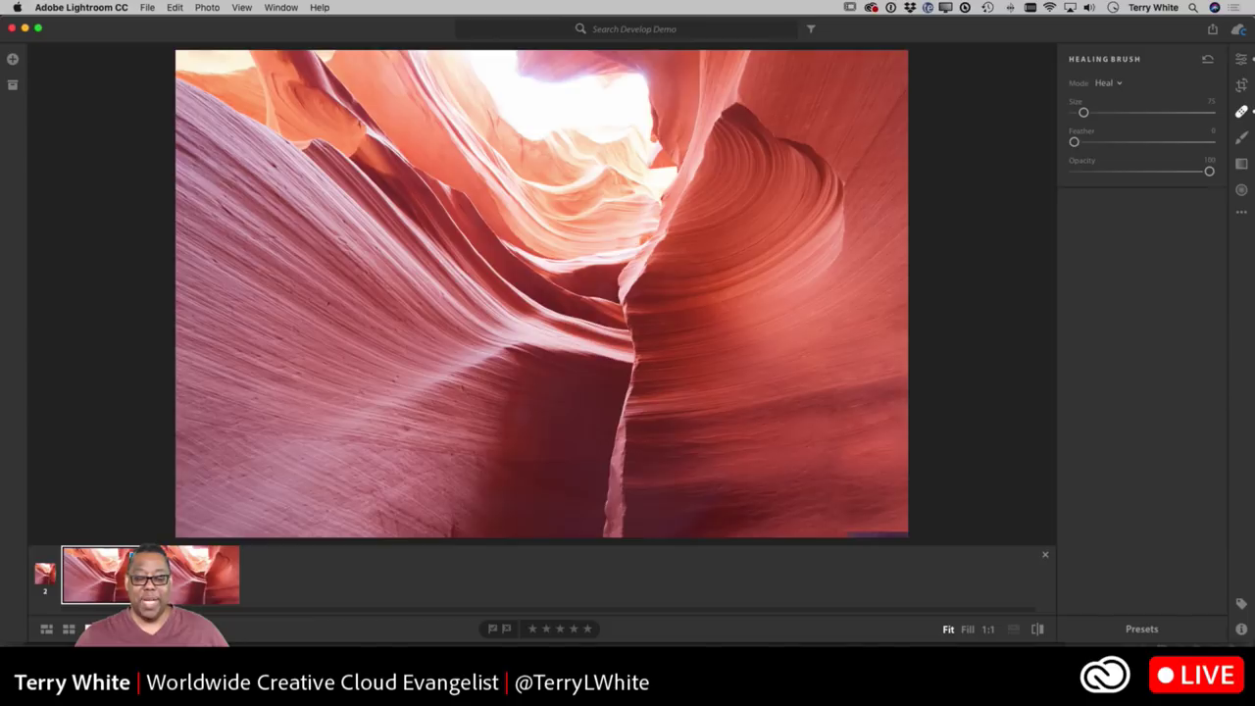
{"action": "key", "text": "backslash"}
{"action": "key", "text": "backslash"}
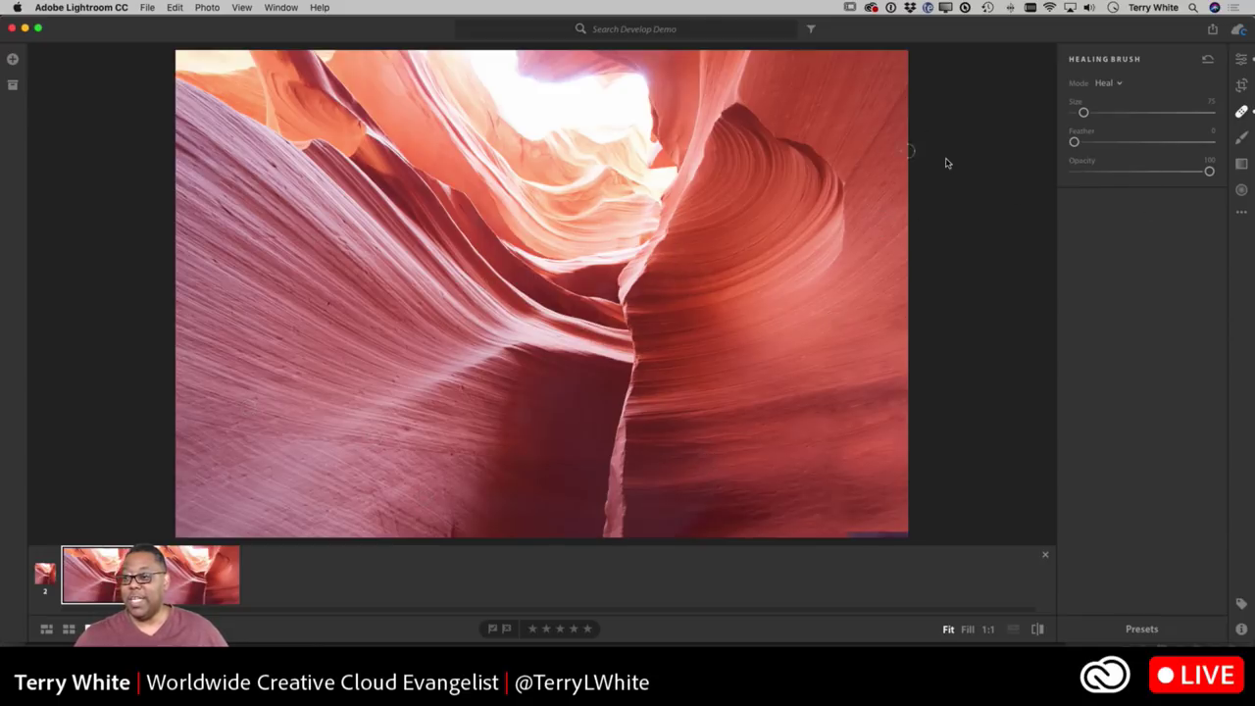
Apply Auto light correction to the retouched photo and adjust Exposure to -0.29, Contrast to +14, Highlights to -100 and Blacks to -51
{"action": "left_click", "coordinate": [1242, 59]}
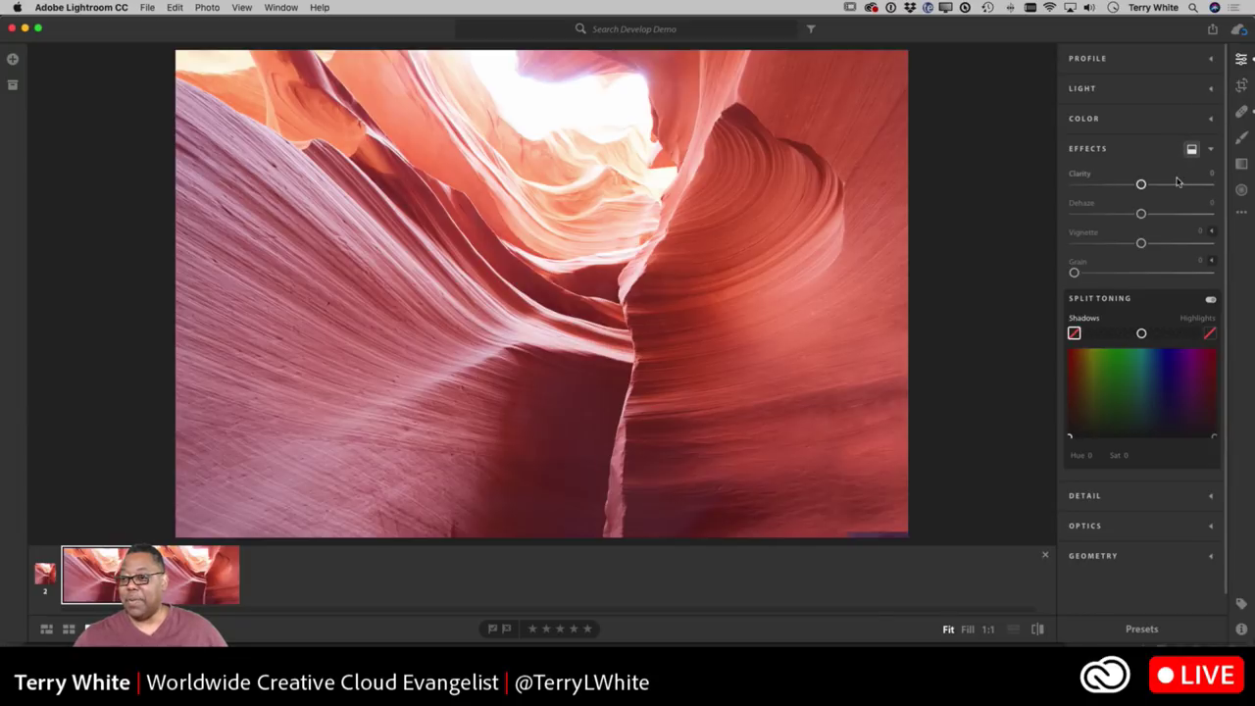
{"action": "left_click", "coordinate": [1157, 96]}
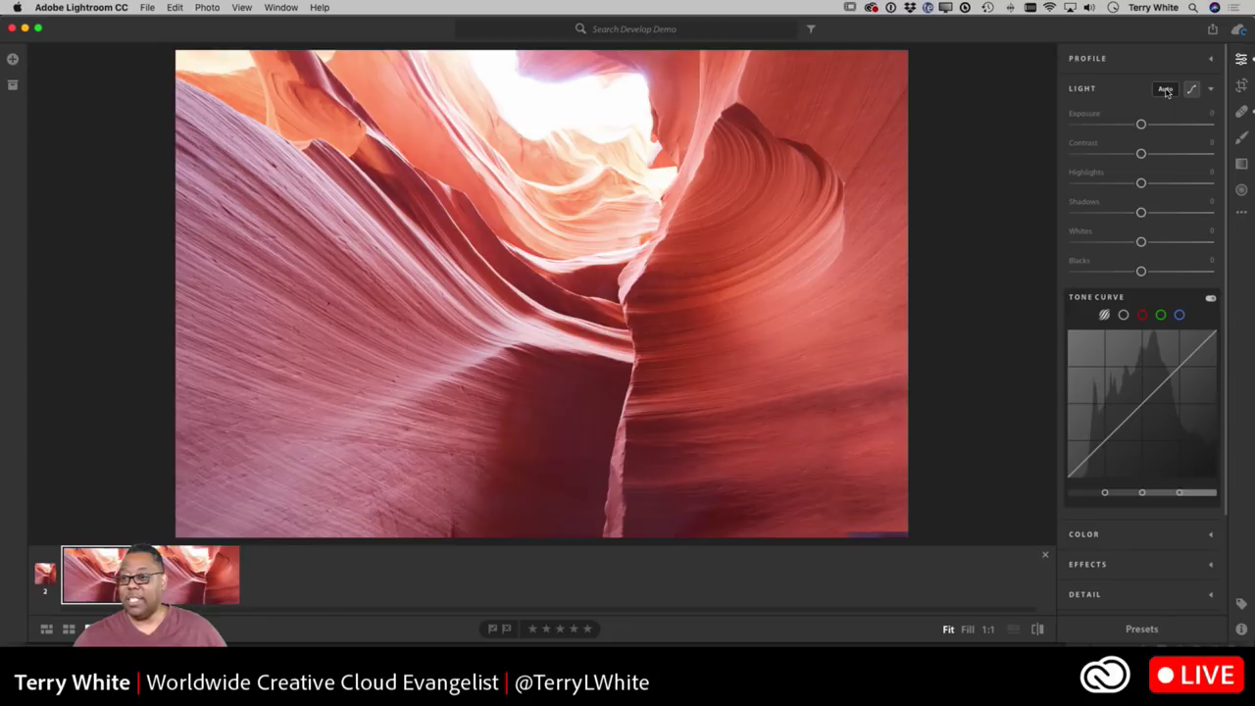
{"action": "left_click", "coordinate": [1166, 90]}
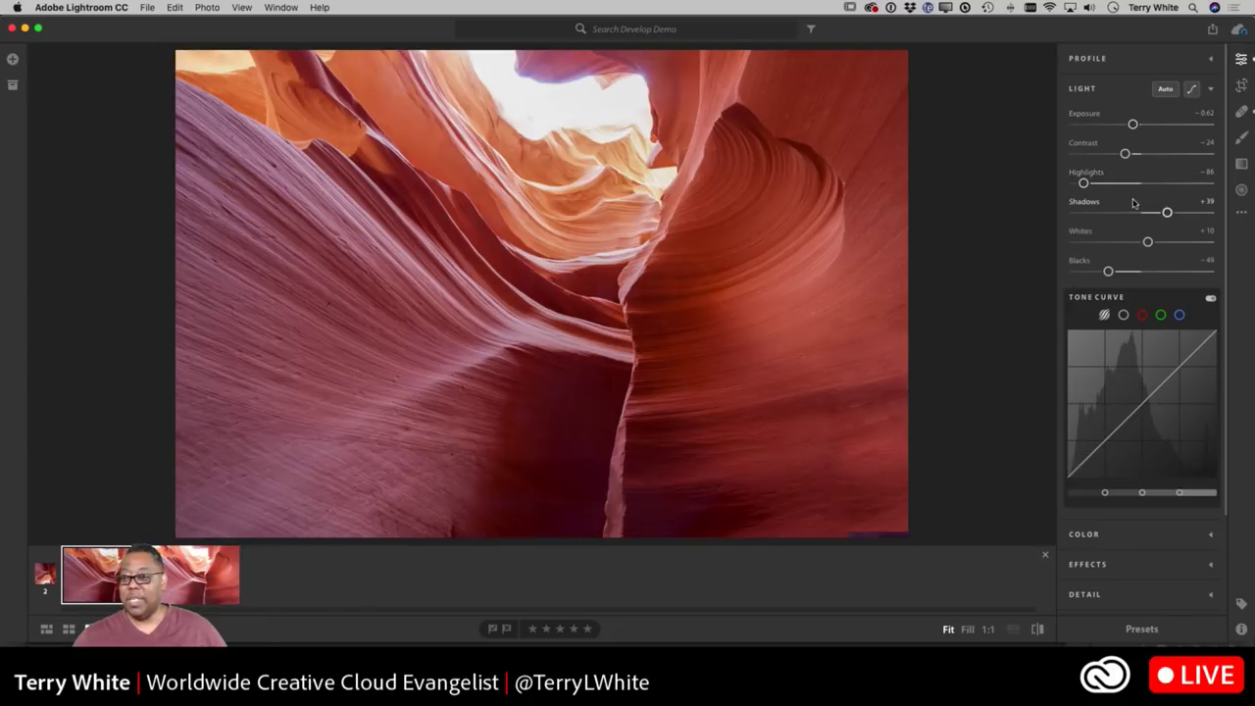
{"action": "left_click_drag", "start_coordinate": [1083, 184], "coordinate": [1071, 184]}
{"action": "left_click_drag", "start_coordinate": [1125, 154], "coordinate": [1137, 126]}
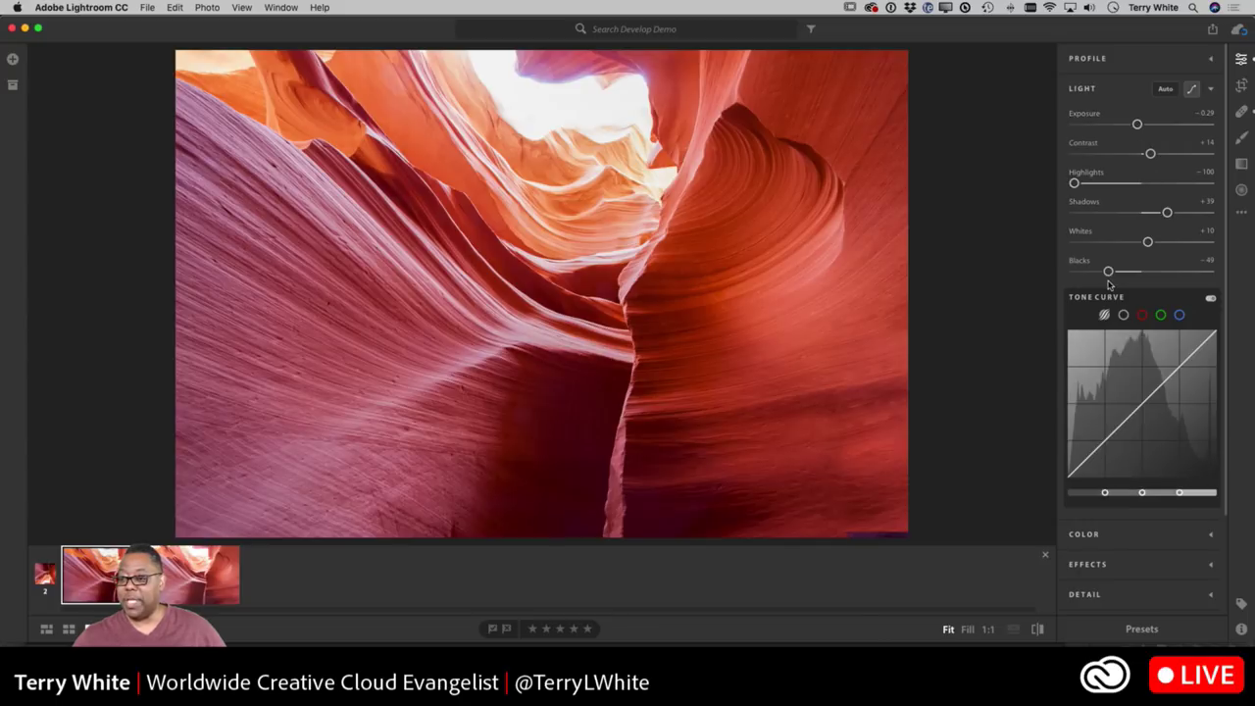
{"action": "mouse_move", "coordinate": [1109, 273]}
{"action": "left_mouse_down"}
{"action": "mouse_move", "coordinate": [1124, 272]}
{"action": "mouse_move", "coordinate": [1108, 273]}
{"action": "left_mouse_up"}
Set the canyon photo's Dehaze effect to +27
{"action": "scroll", "coordinate": [1099, 480], "scroll_direction": "down", "scroll_amount": 3}
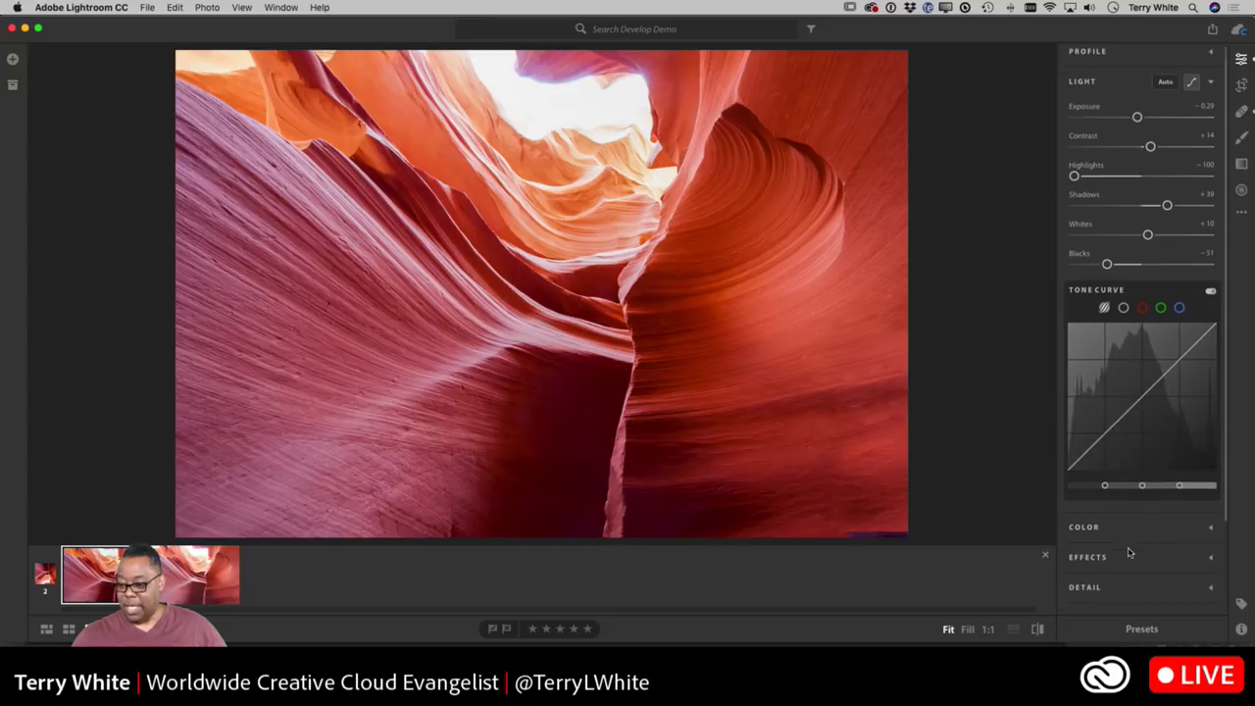
{"action": "left_click", "coordinate": [1100, 447]}
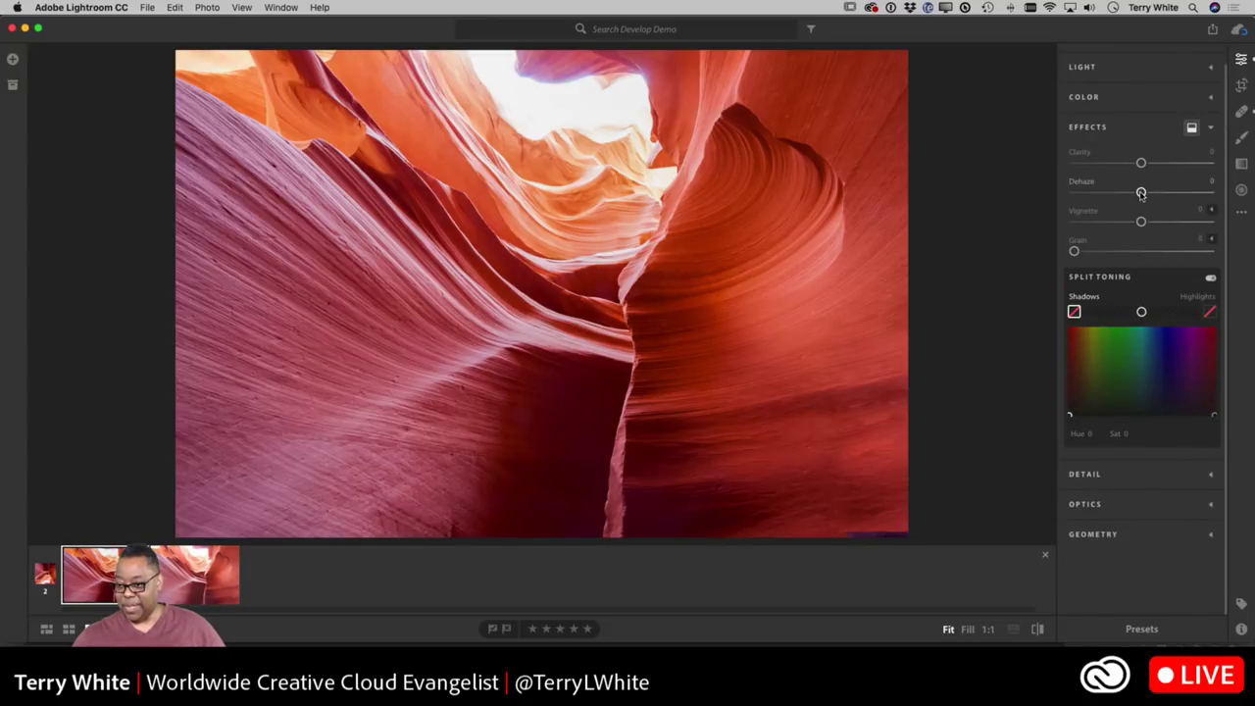
{"action": "left_click_drag", "start_coordinate": [1141, 193], "coordinate": [1159, 192]}
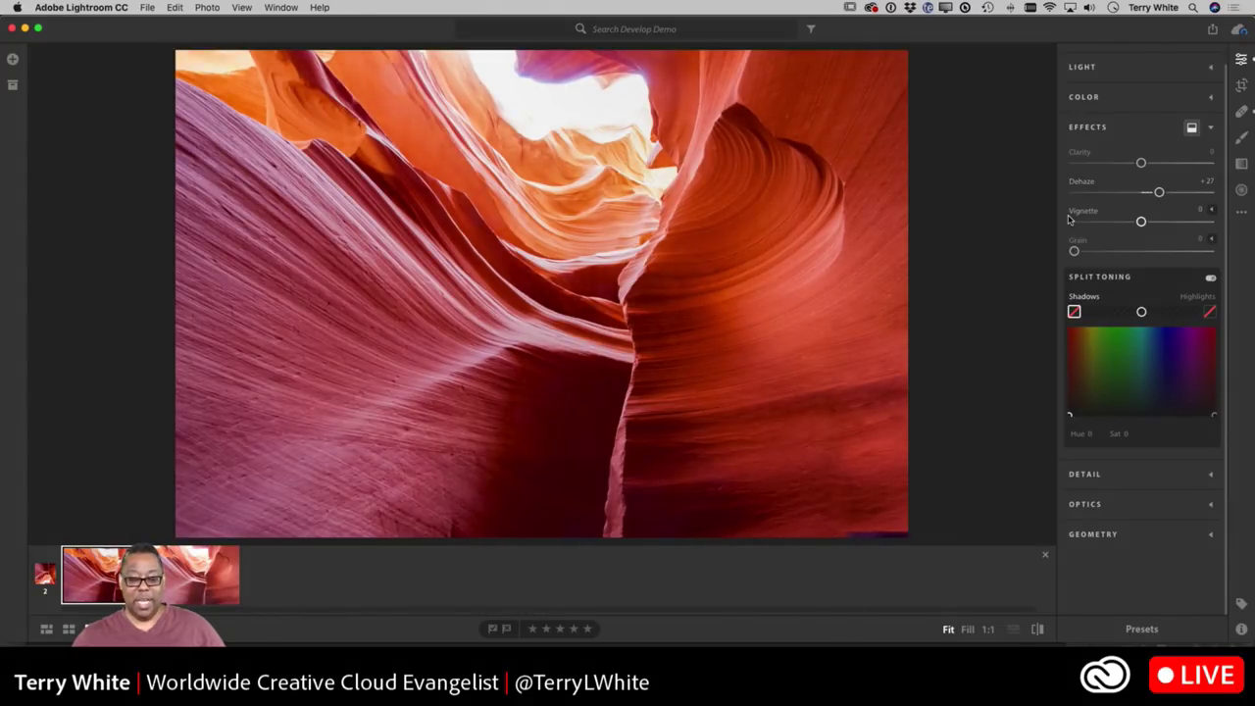
Compare the adjusted canyon photo with its original state twice, and return to the photo grid
{"action": "left_click", "coordinate": [1039, 630]}
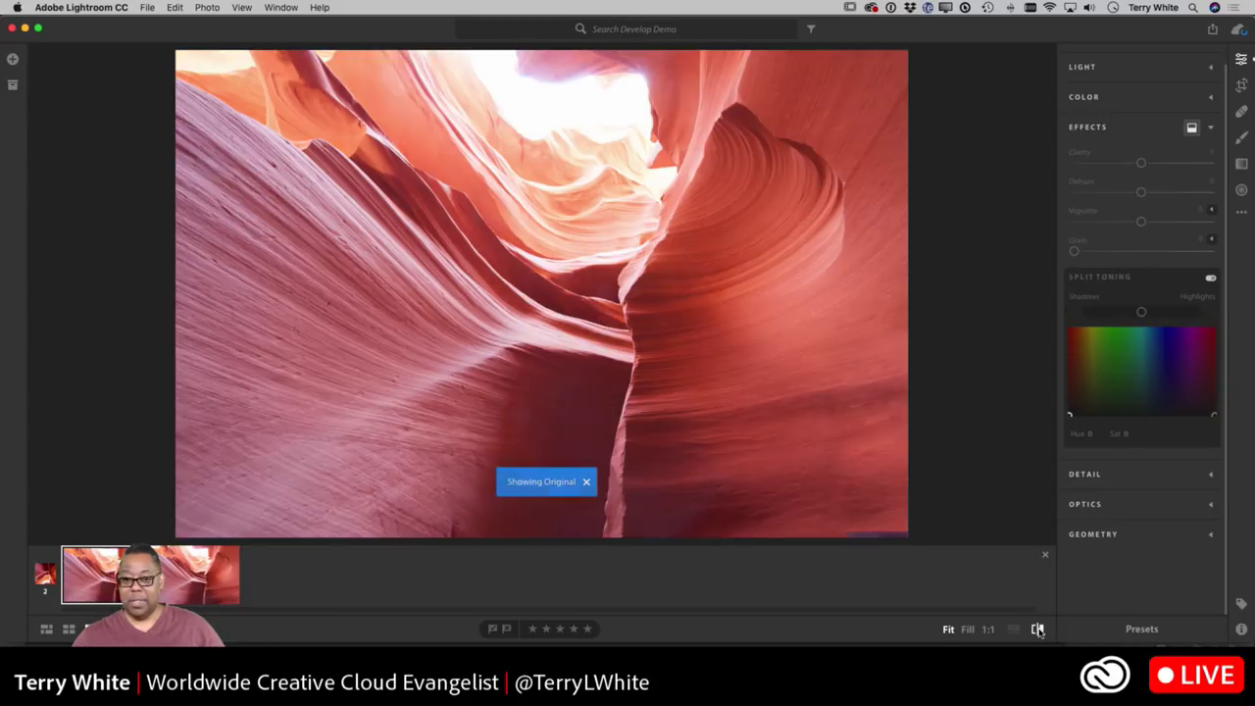
{"action": "left_click", "coordinate": [1038, 630]}
{"action": "left_click", "coordinate": [1038, 630]}
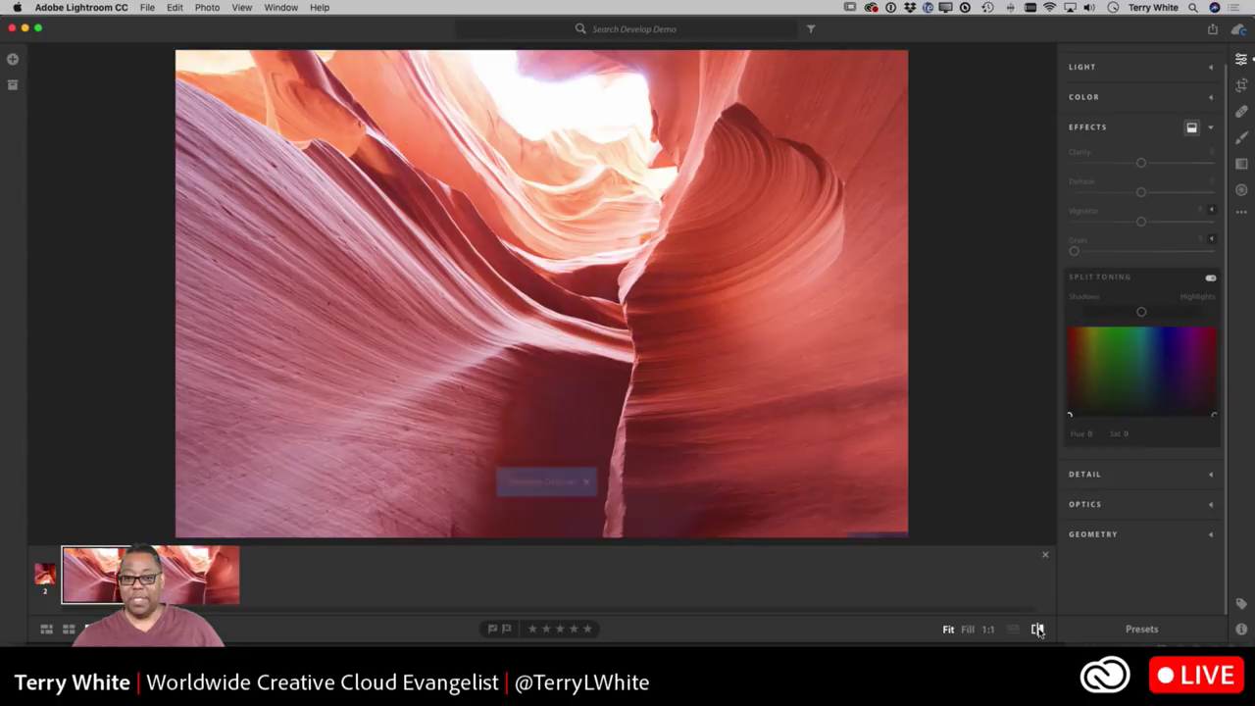
{"action": "left_click", "coordinate": [1039, 630]}
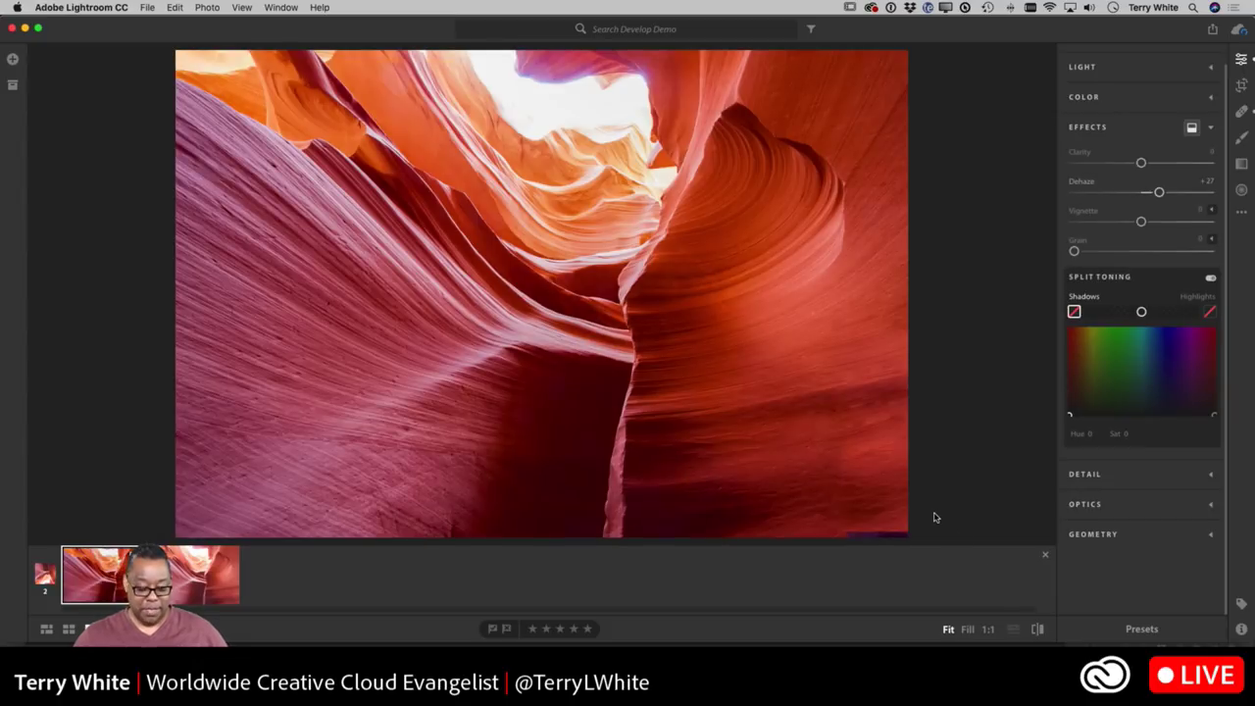
{"action": "key", "text": "g"}
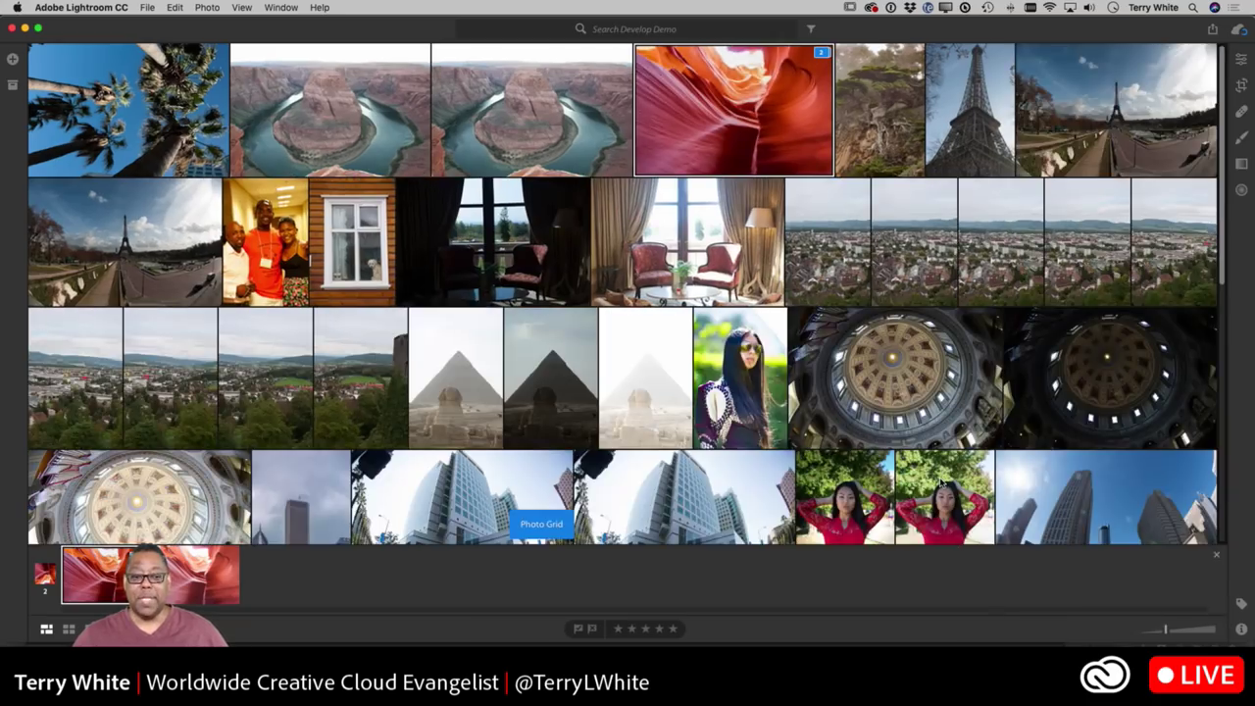
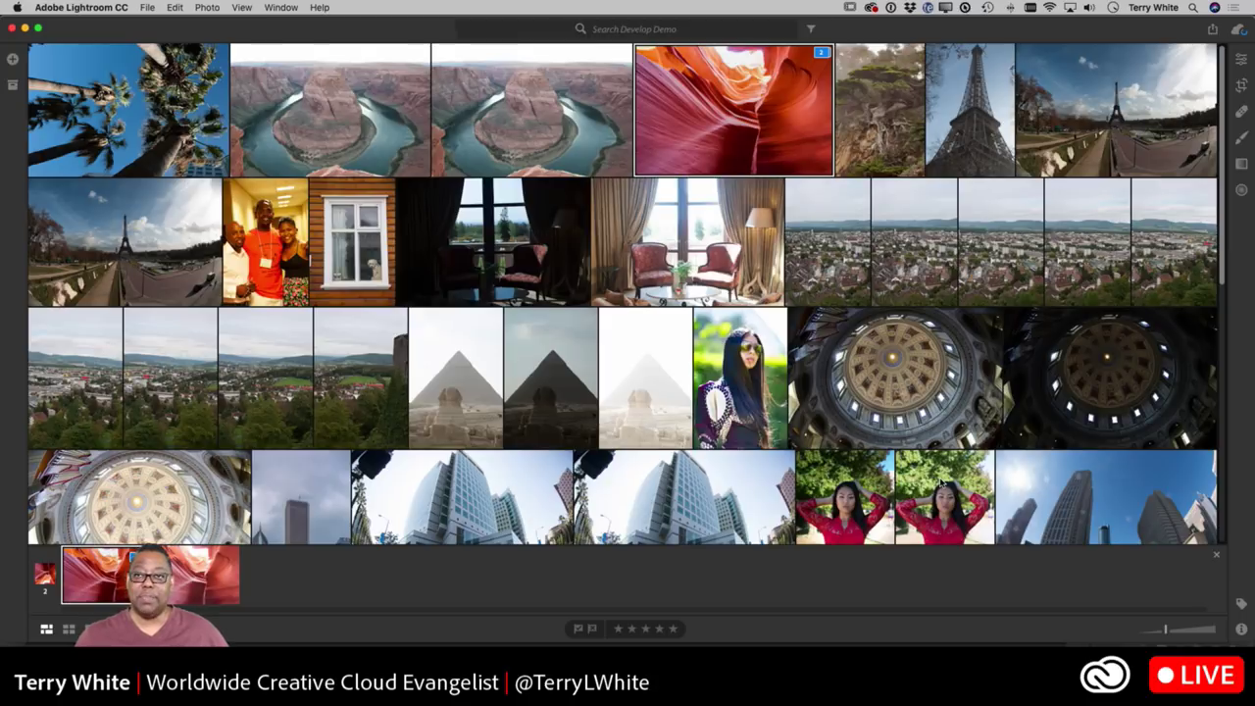
Switch to Lightroom Classic, open the Travel Photo Tips collection and look through its photos
{"action": "key", "text": "super+Tab"}
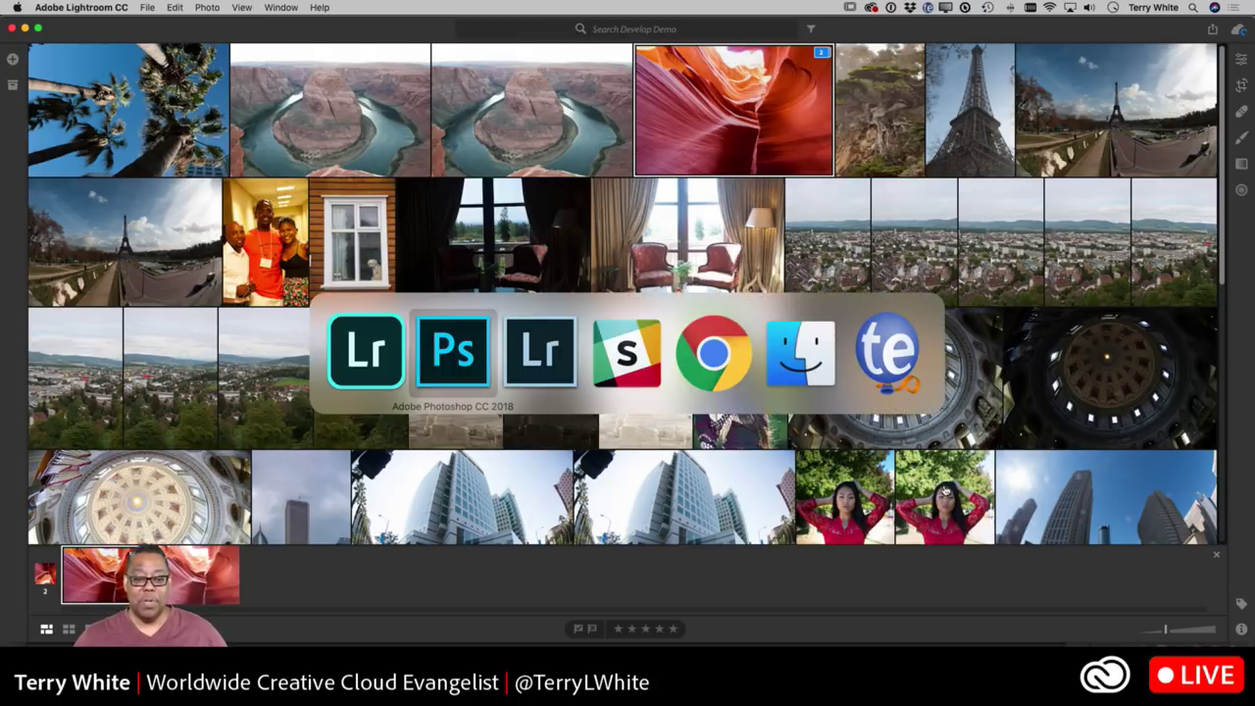
{"action": "key", "text": "super+Tab"}
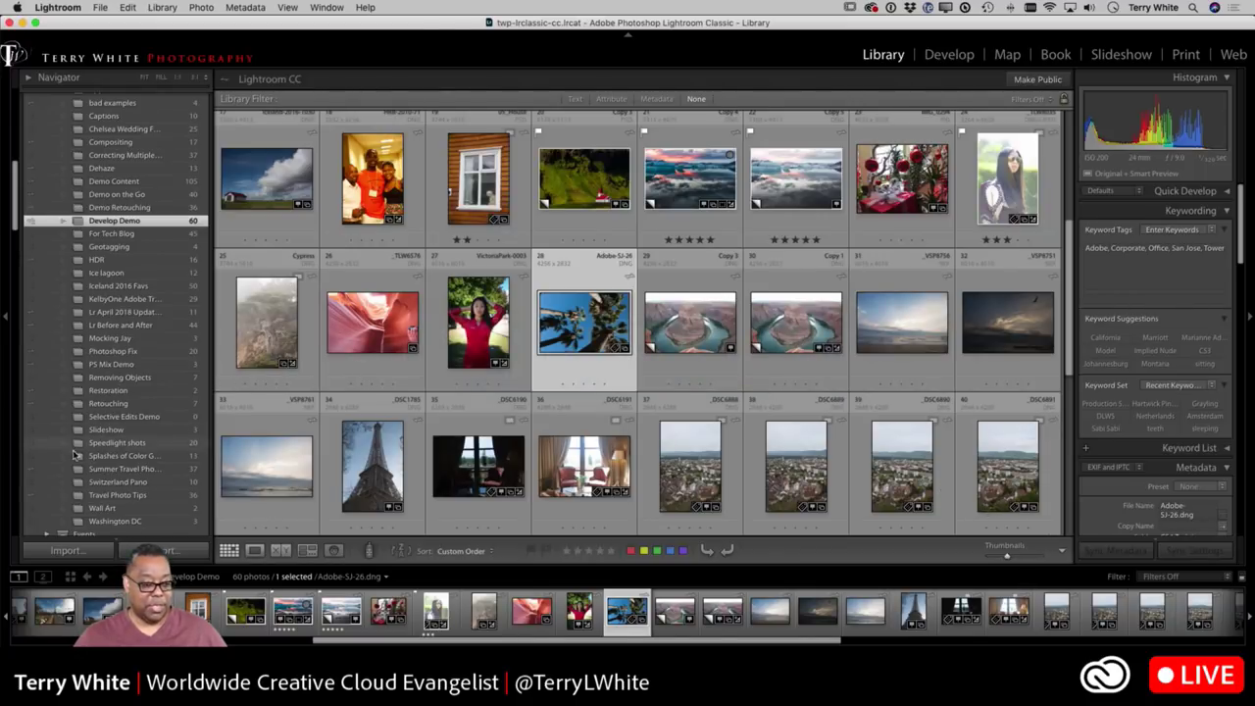
{"action": "left_click", "coordinate": [119, 497]}
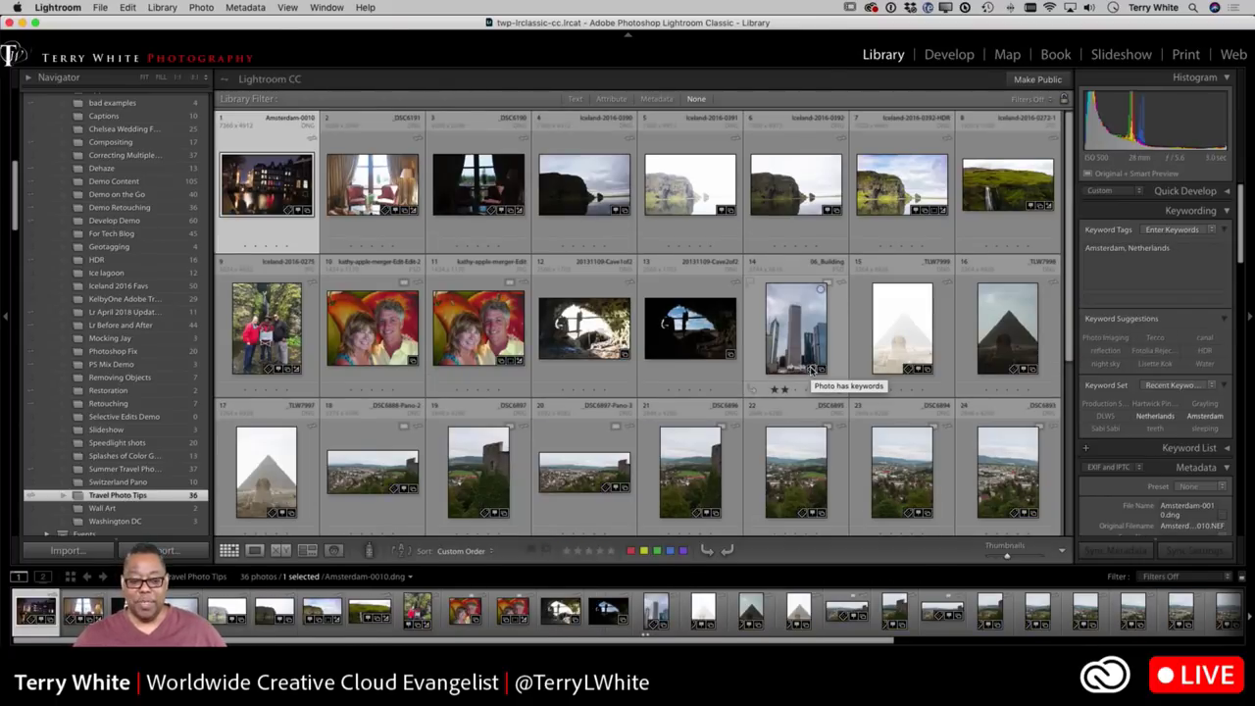
{"action": "scroll", "coordinate": [812, 370], "scroll_direction": "down", "scroll_amount": 3}
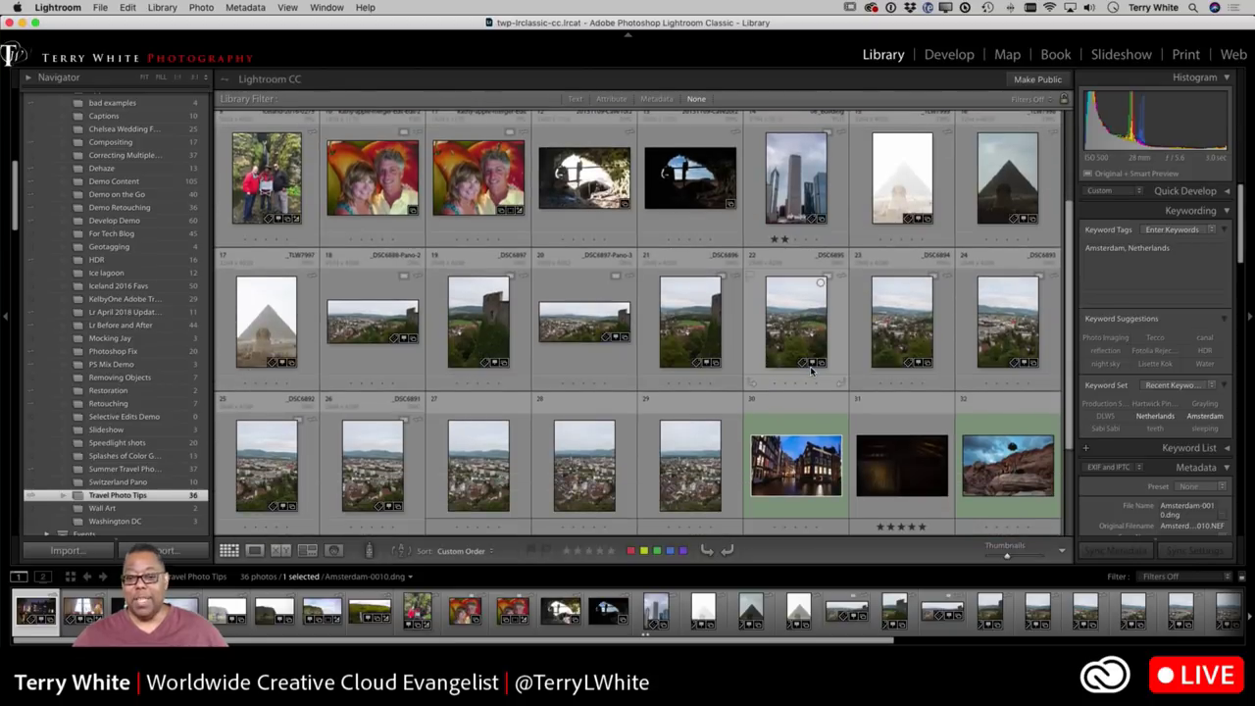
{"action": "scroll", "coordinate": [812, 371], "scroll_direction": "up", "scroll_amount": 3}
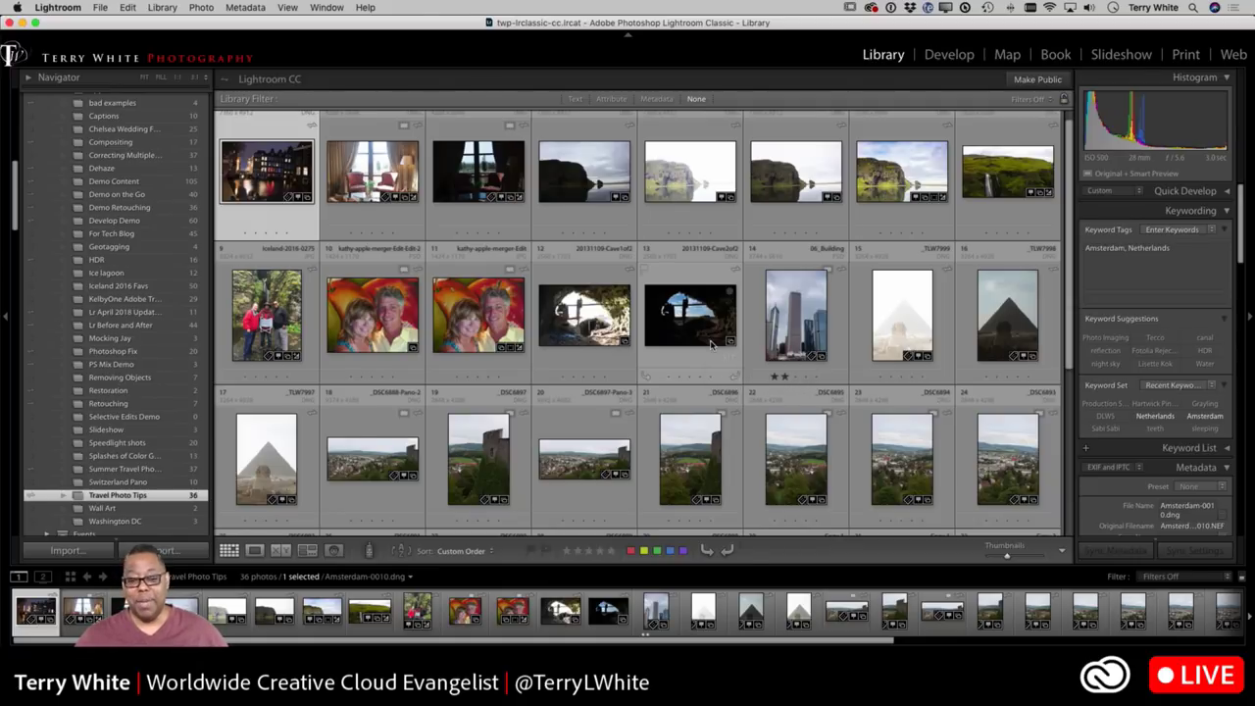
{"action": "scroll", "coordinate": [712, 343], "scroll_direction": "down", "scroll_amount": 5}
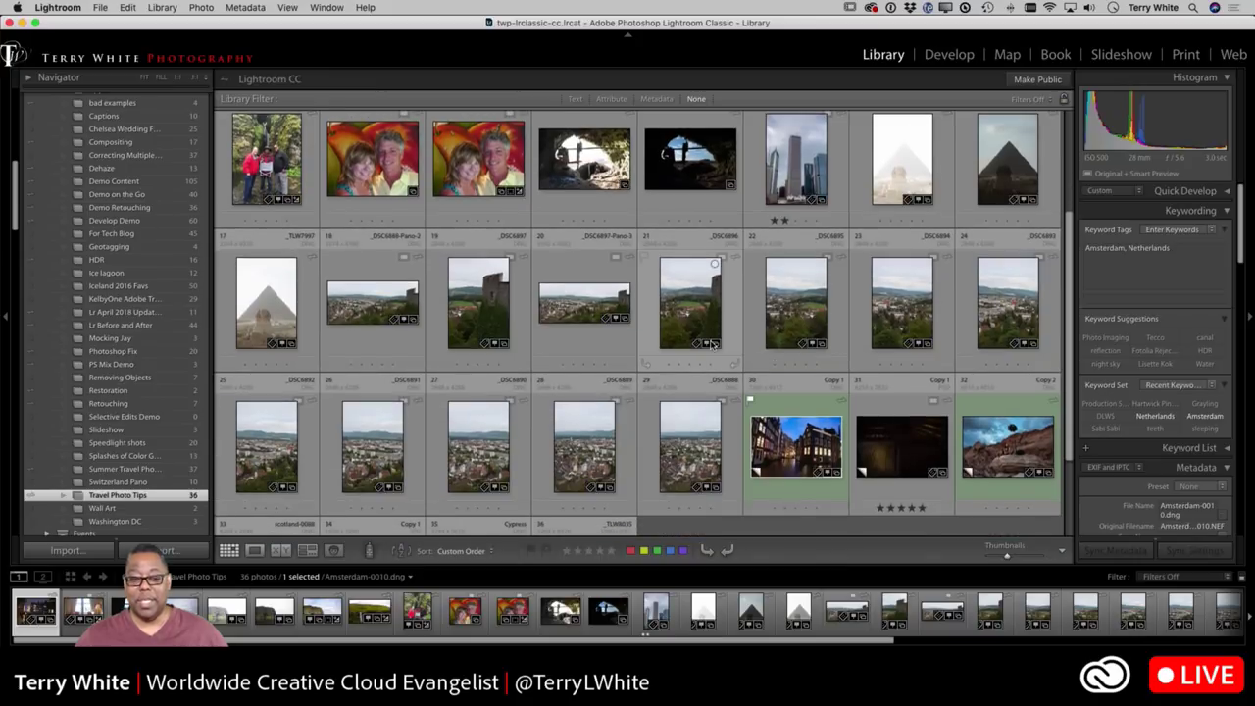
Remove the two existing castle panoramas from the Travel Photo Tips collection
{"action": "left_click", "coordinate": [605, 310]}
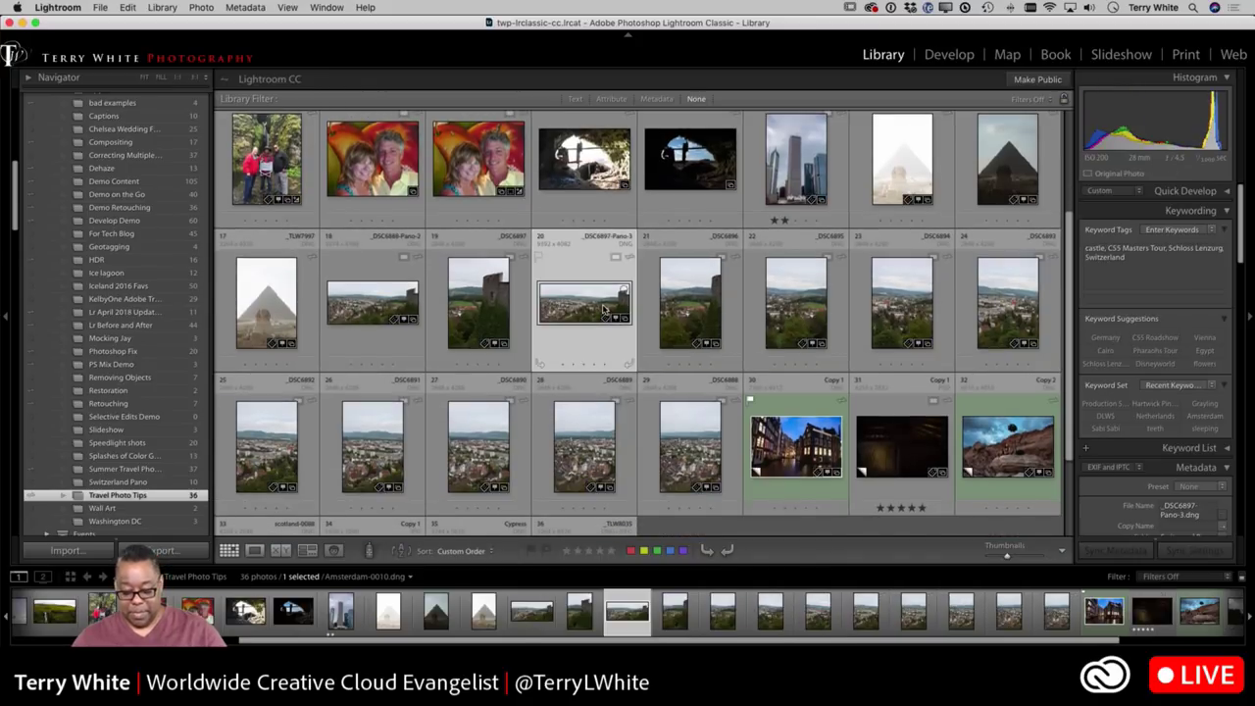
{"action": "key", "text": "Delete"}
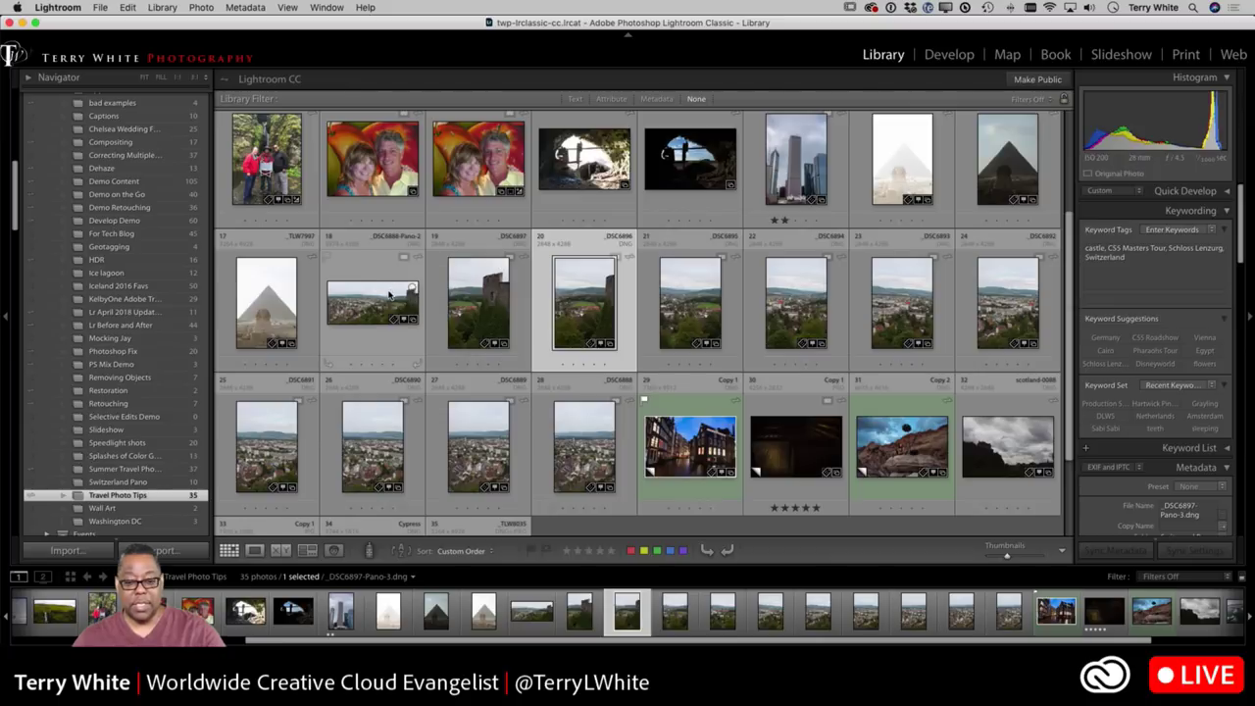
{"action": "left_click", "coordinate": [389, 295]}
{"action": "key", "text": "Delete"}
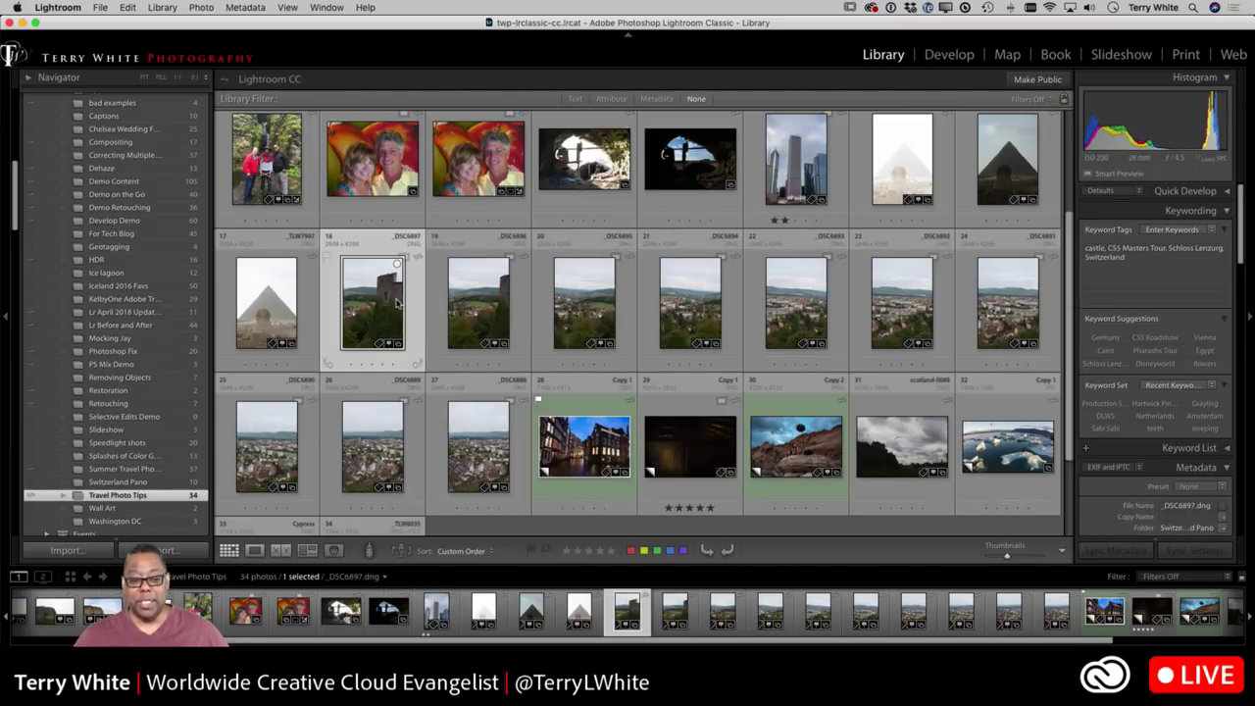
View the castle tower photo full screen and start a Panorama merge of all ten castle and town photos using their Smart Previews
{"action": "key", "text": "f"}
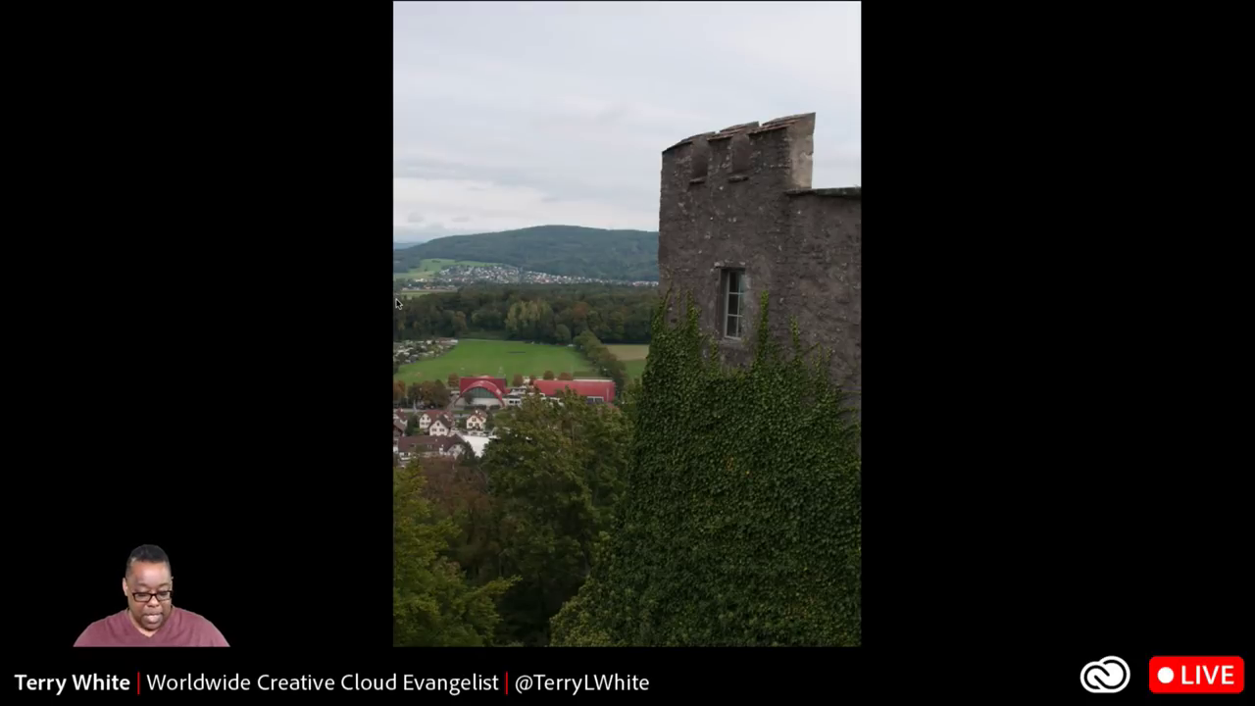
{"action": "key", "text": "Escape"}
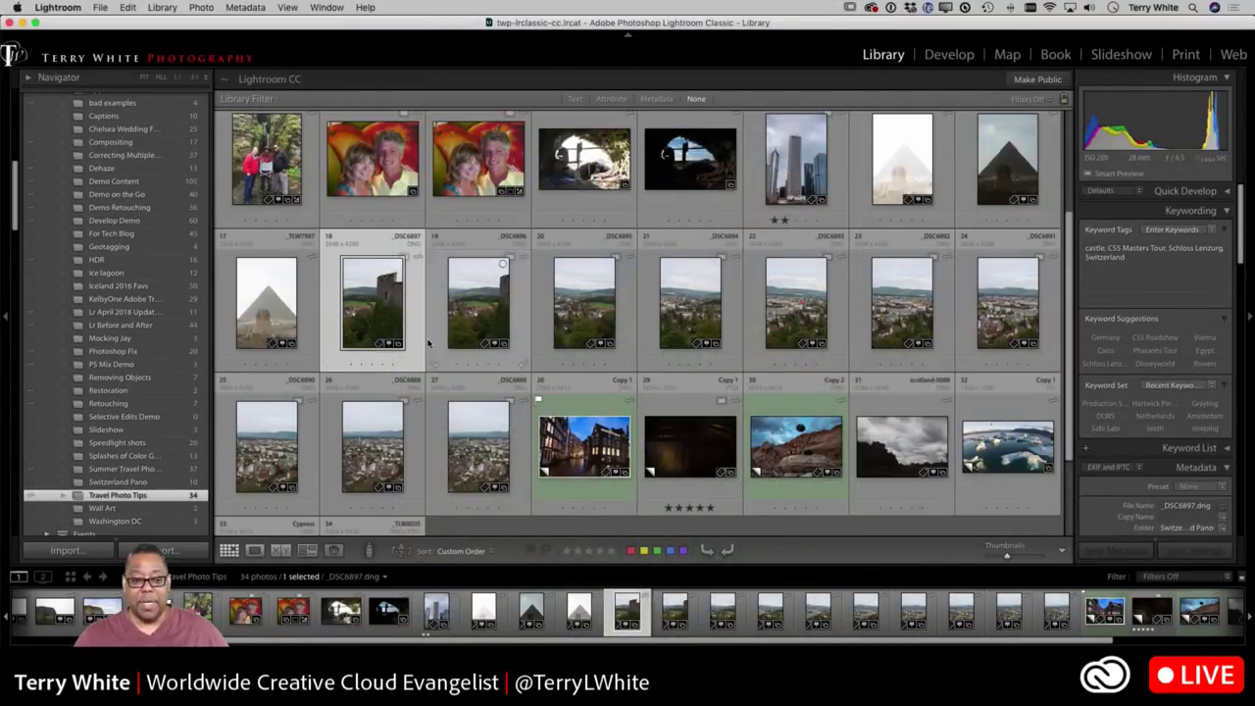
{"action": "left_click", "coordinate": [469, 461], "text": "shift"}
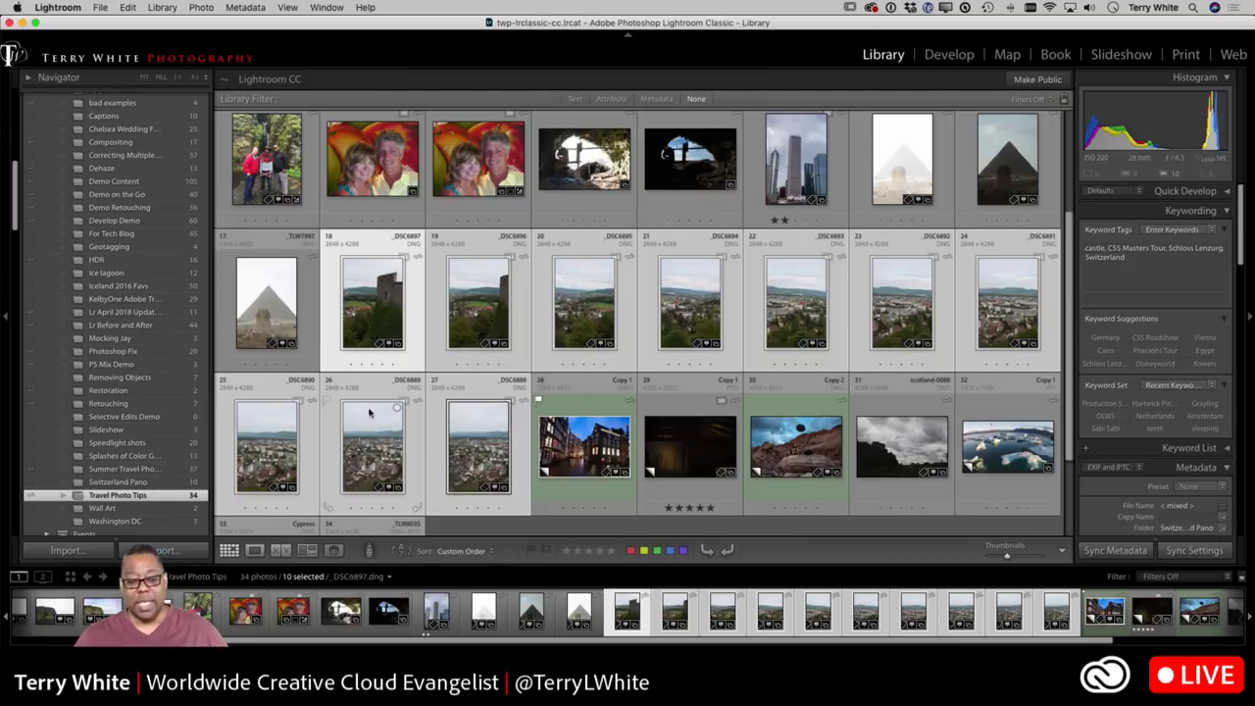
{"action": "right_click", "coordinate": [371, 318]}
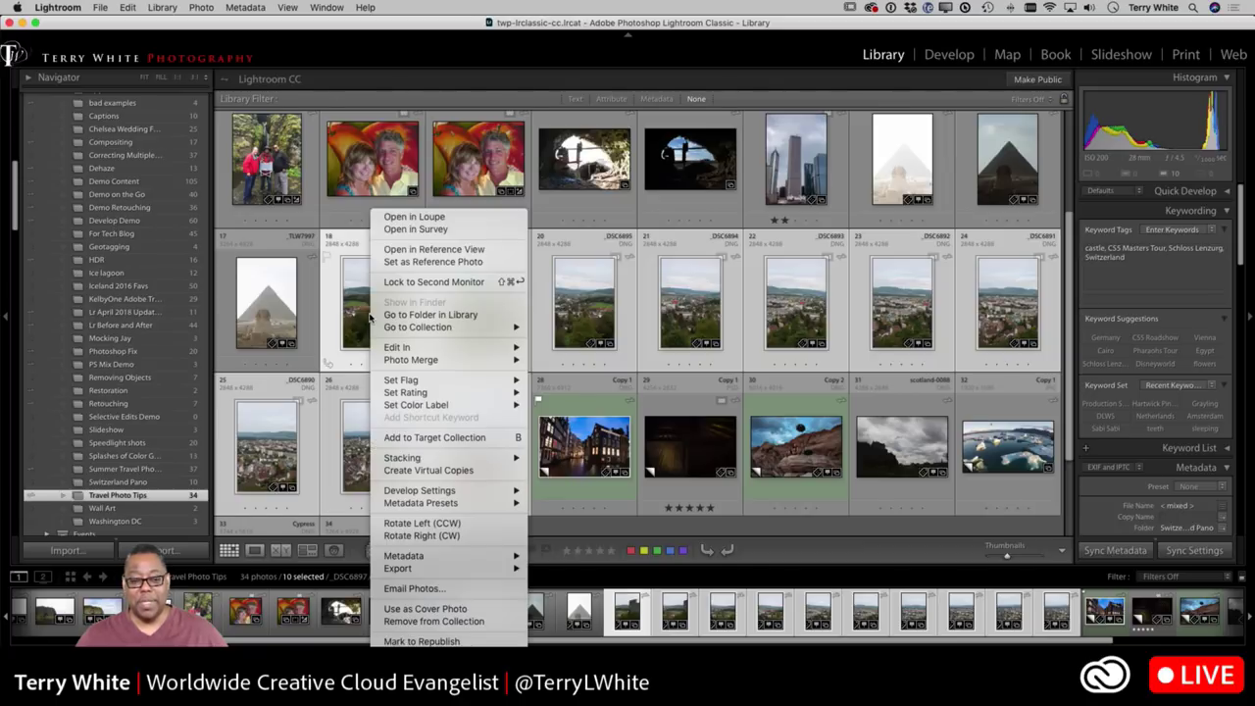
{"action": "mouse_move", "coordinate": [402, 365]}
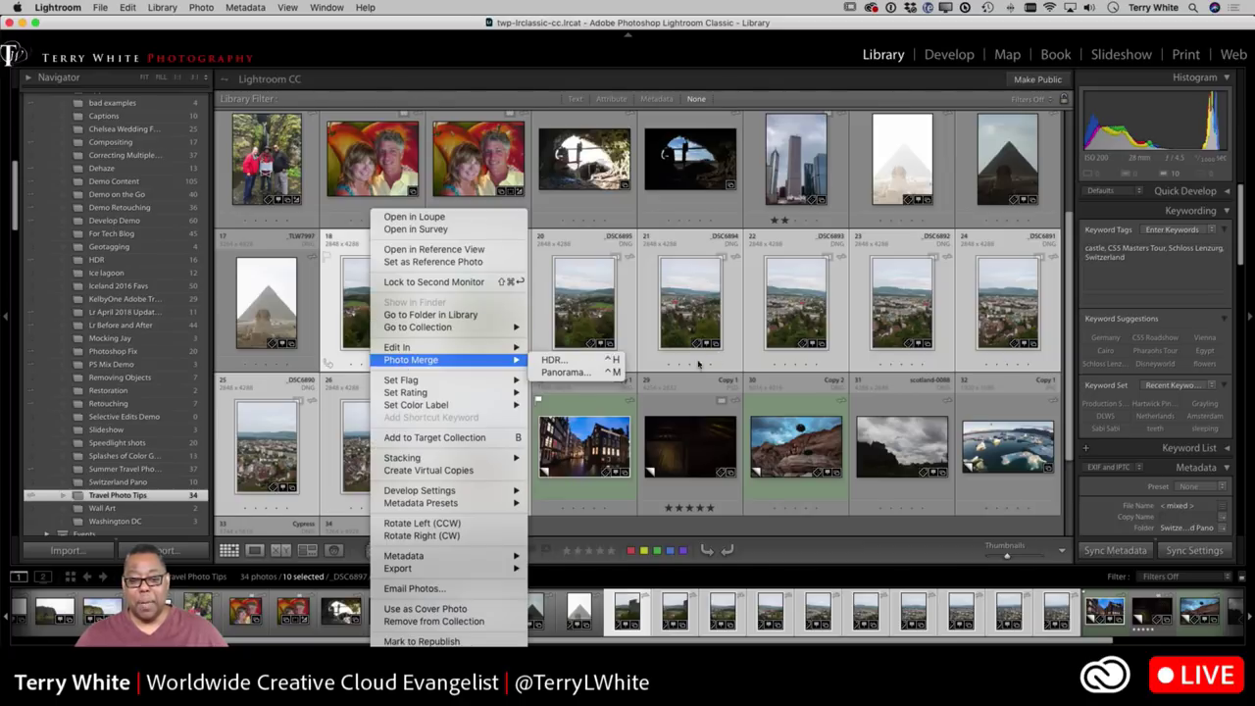
{"action": "left_click", "coordinate": [609, 374]}
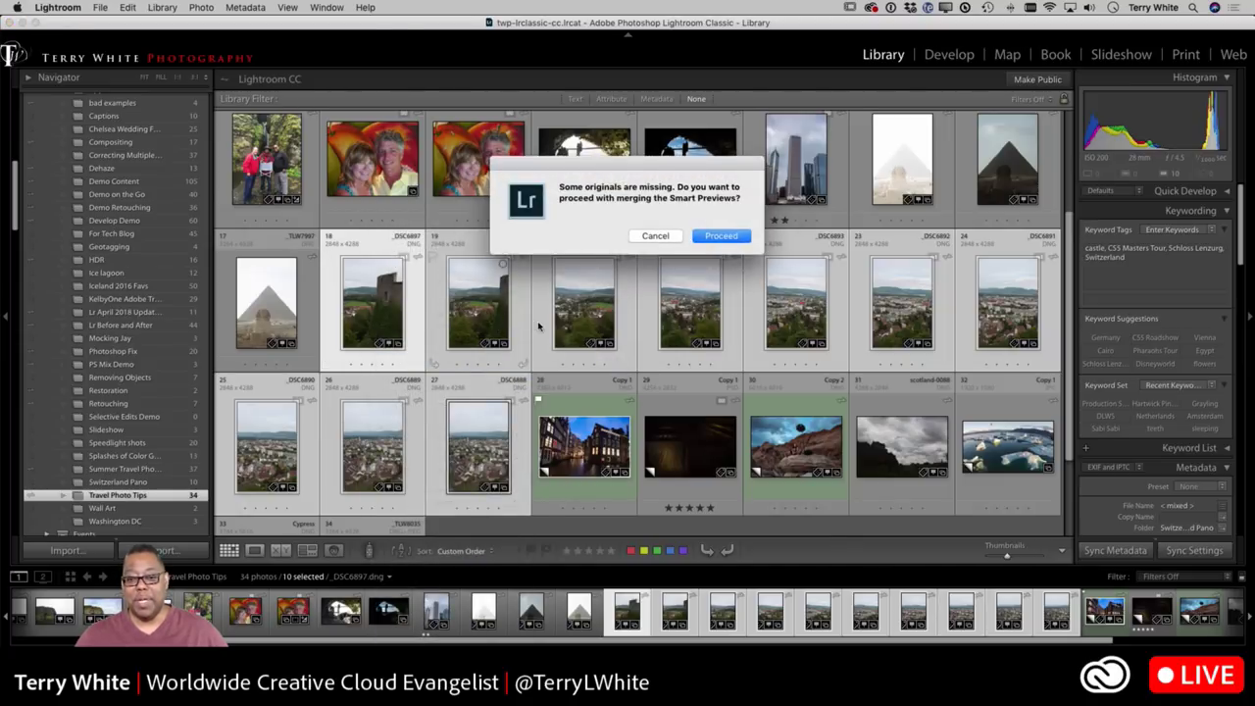
{"action": "left_click", "coordinate": [701, 239]}
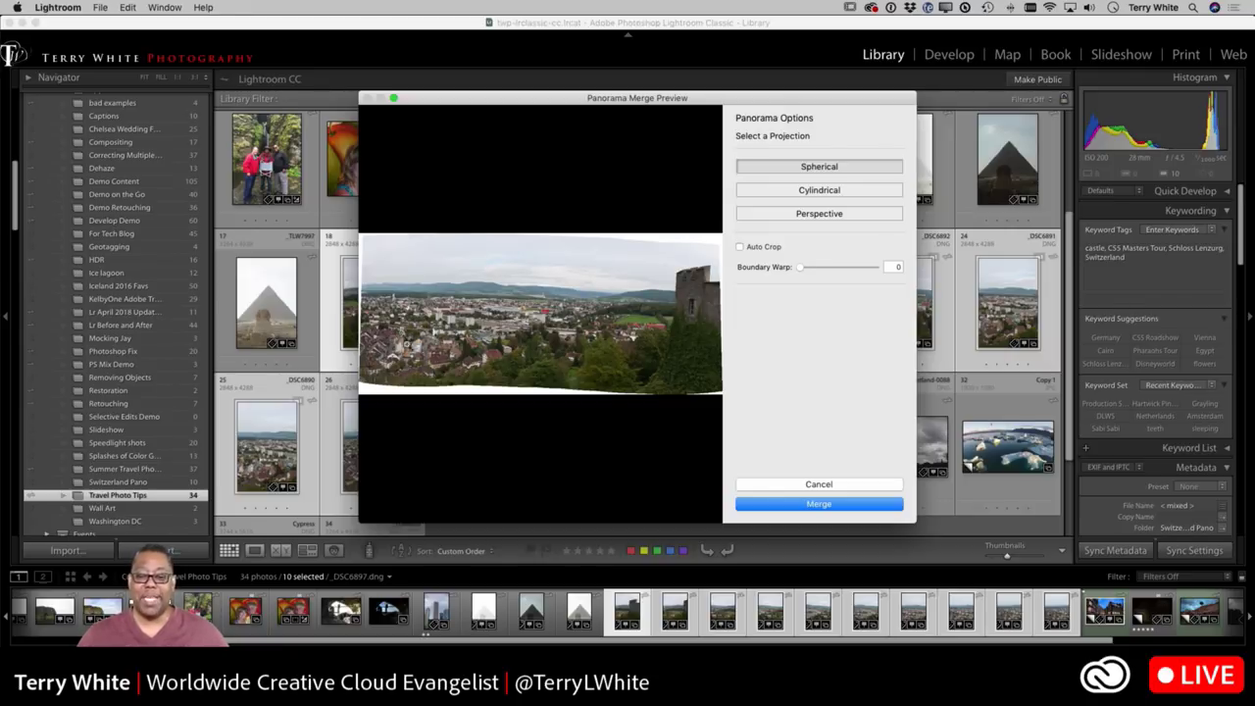
Set the panorama's Boundary Warp to 100 with Spherical projection, then merge it and save it to the Desktop
{"action": "left_click", "coordinate": [753, 248]}
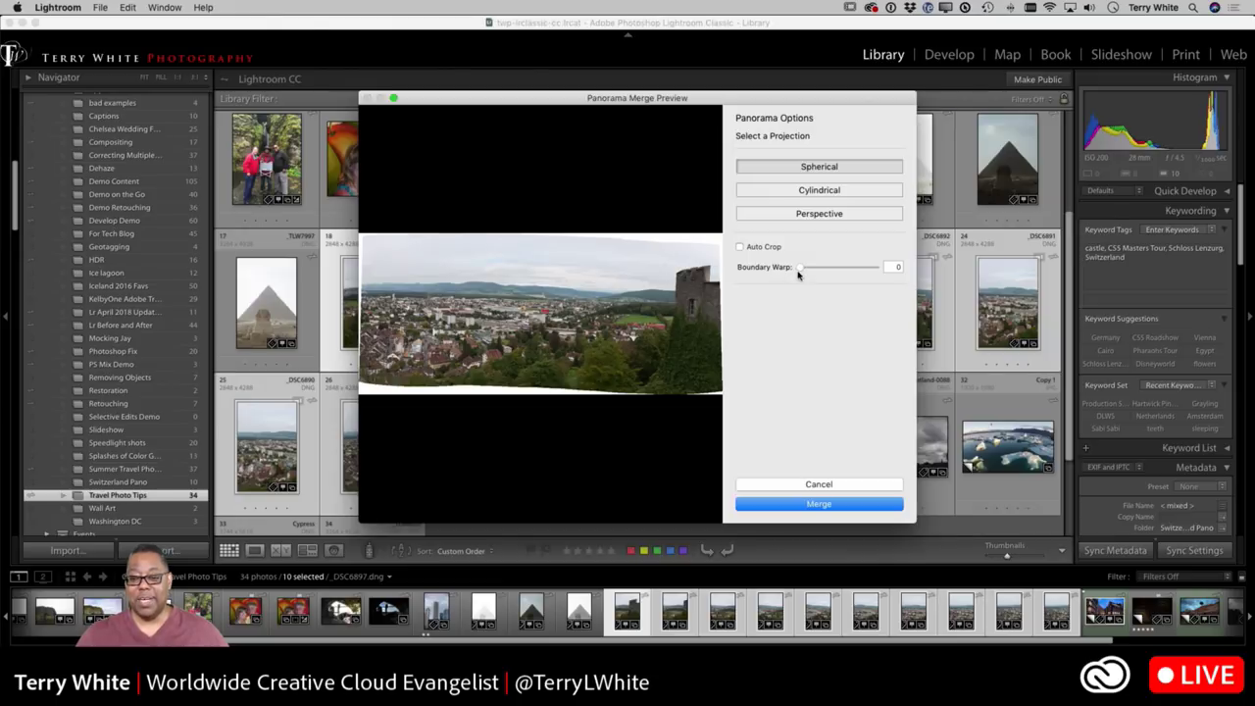
{"action": "left_click_drag", "start_coordinate": [799, 271], "coordinate": [754, 278]}
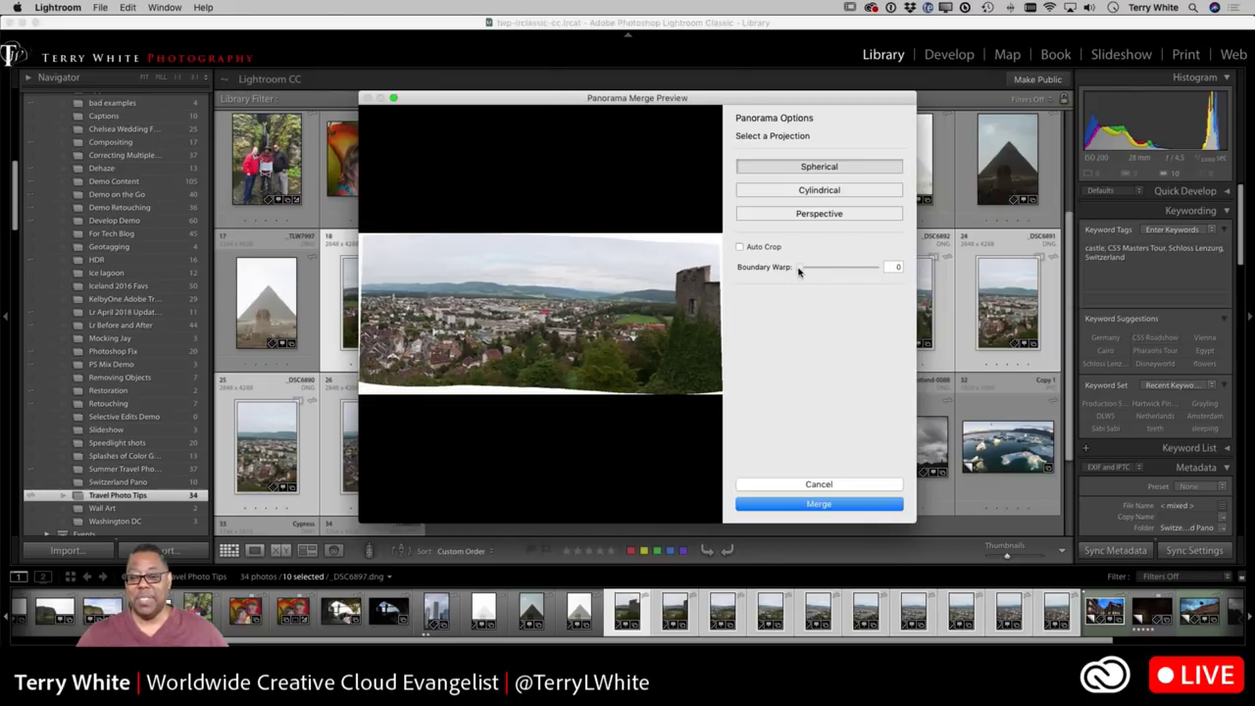
{"action": "left_click_drag", "start_coordinate": [834, 274], "coordinate": [894, 269]}
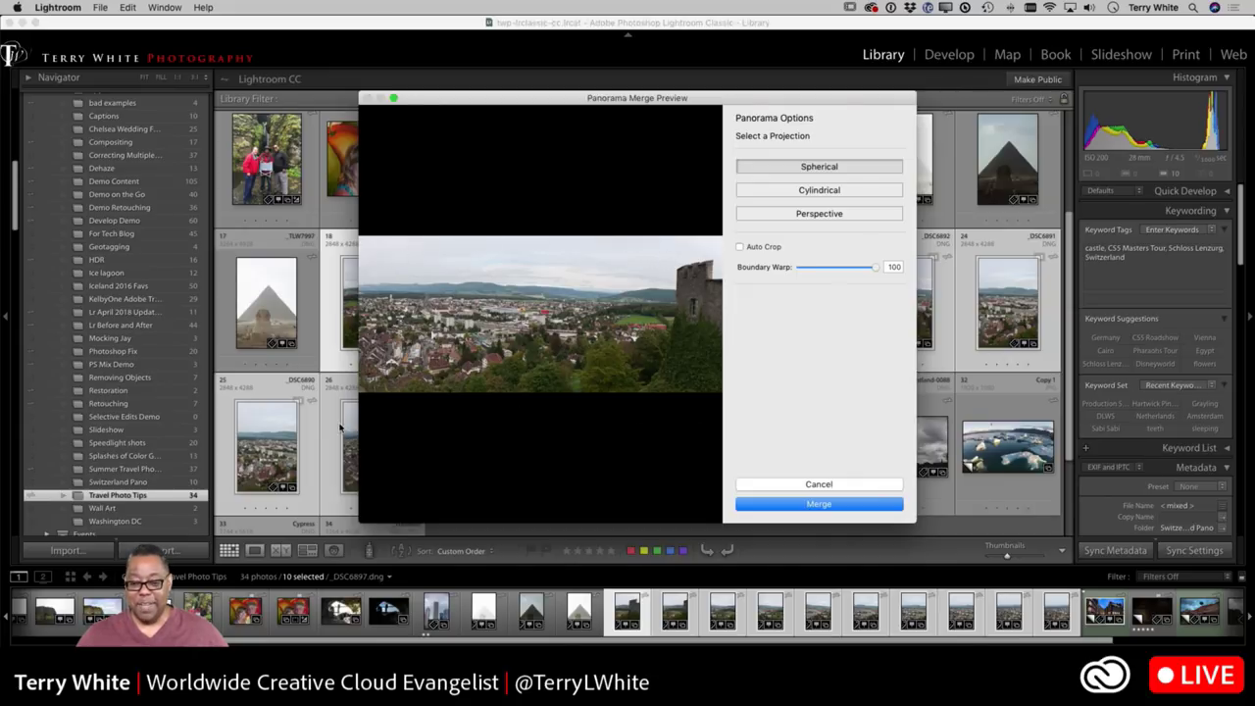
{"action": "left_click", "coordinate": [761, 504]}
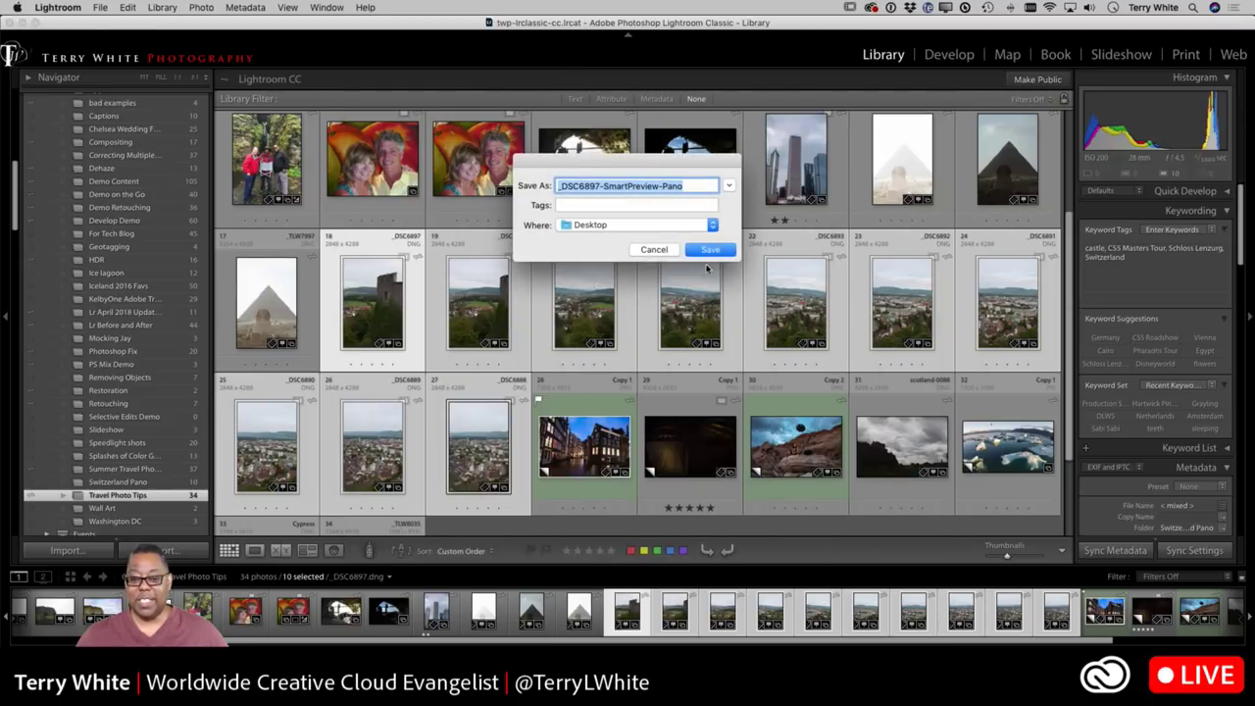
{"action": "left_click", "coordinate": [710, 251]}
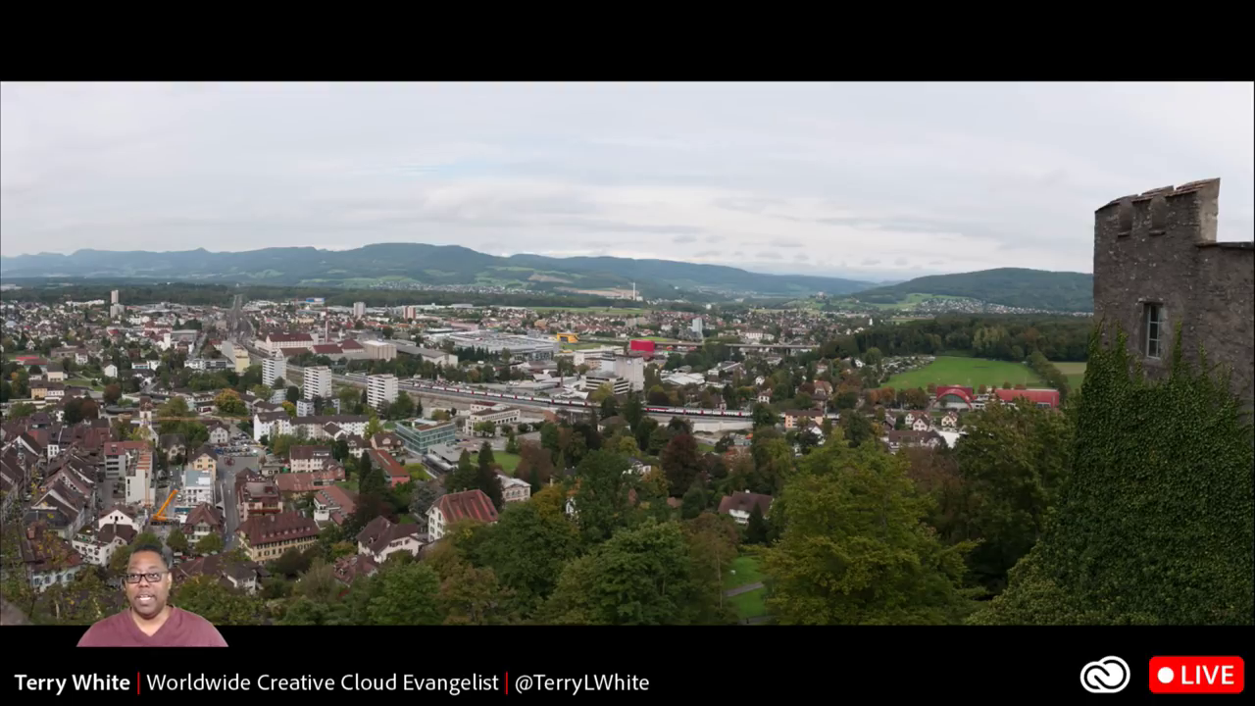
{"action": "key", "text": "Escape"}
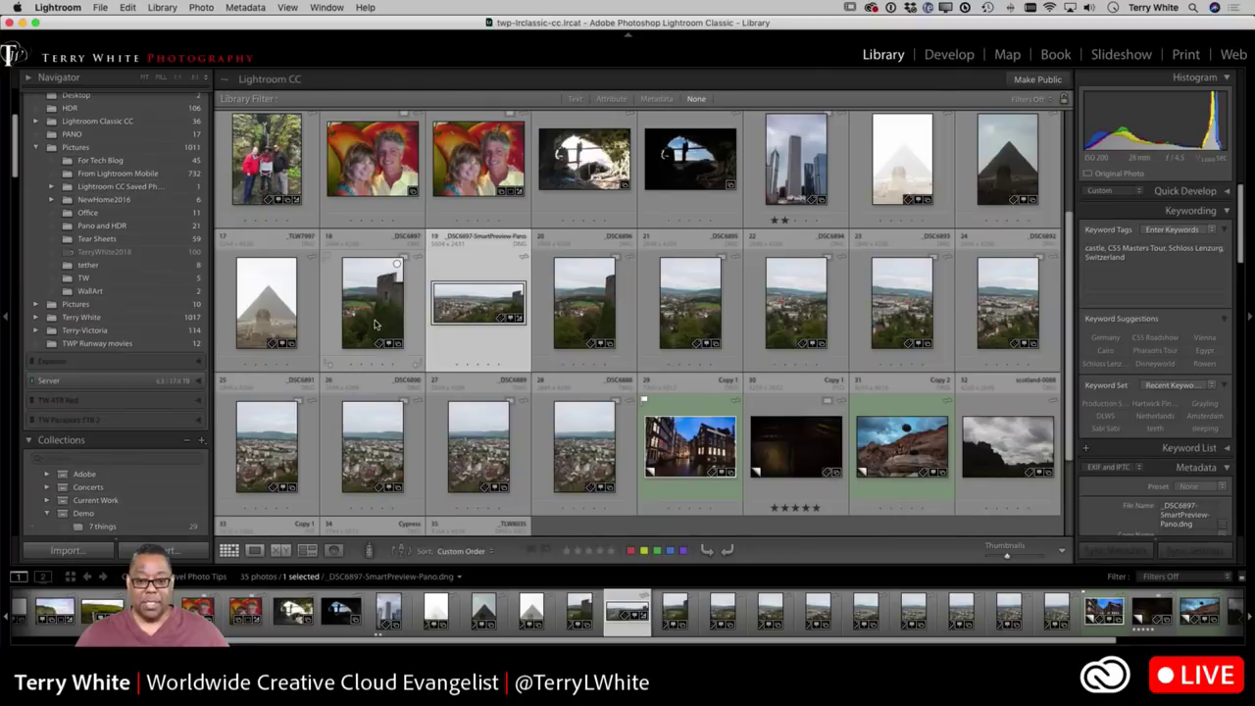
Examine the bright and dark exposures of the two red chairs by the window in Loupe view
{"action": "scroll", "coordinate": [424, 334], "scroll_direction": "down", "scroll_amount": 3}
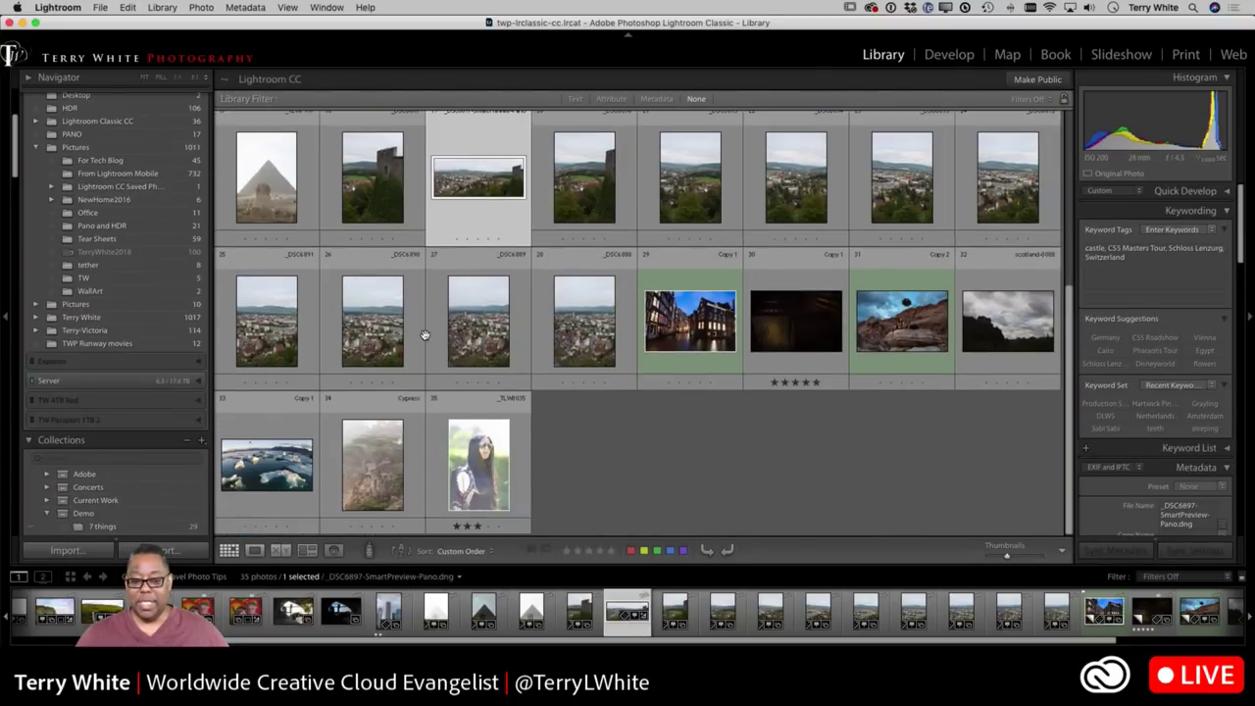
{"action": "scroll", "coordinate": [423, 335], "scroll_direction": "up", "scroll_amount": 5}
{"action": "scroll", "coordinate": [424, 334], "scroll_direction": "up", "scroll_amount": 2}
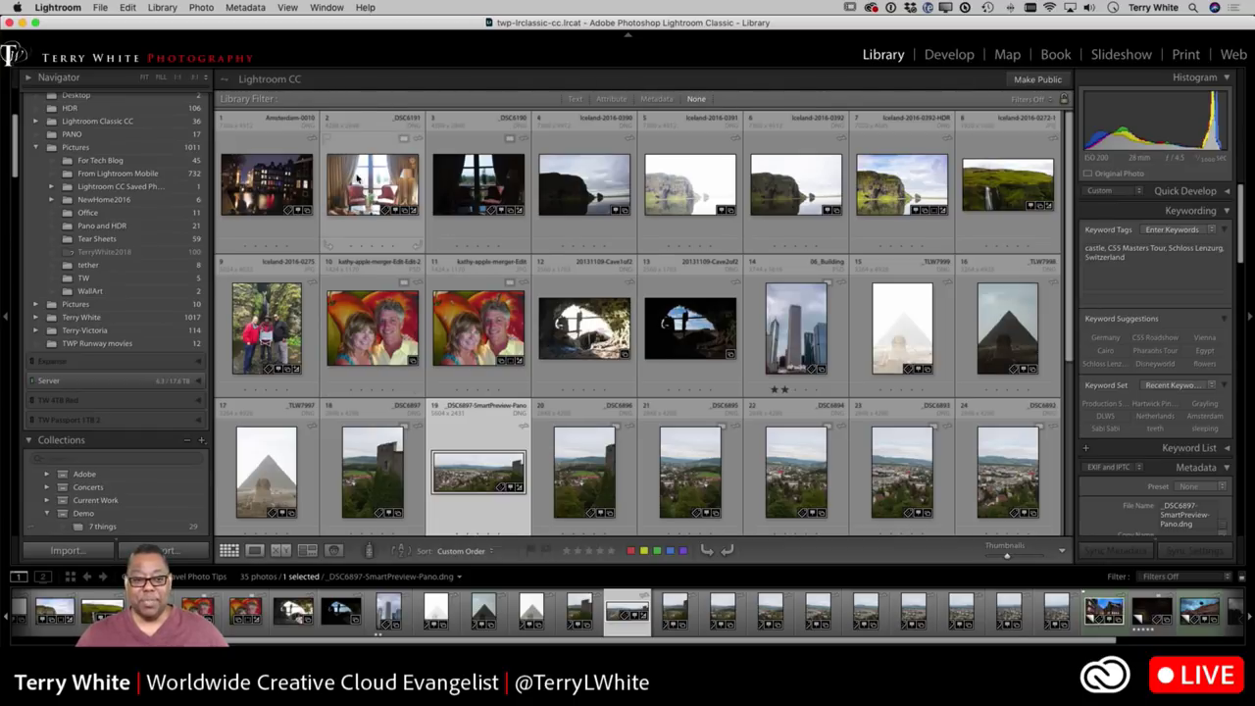
{"action": "left_click", "coordinate": [382, 195]}
{"action": "double_click", "coordinate": [382, 195]}
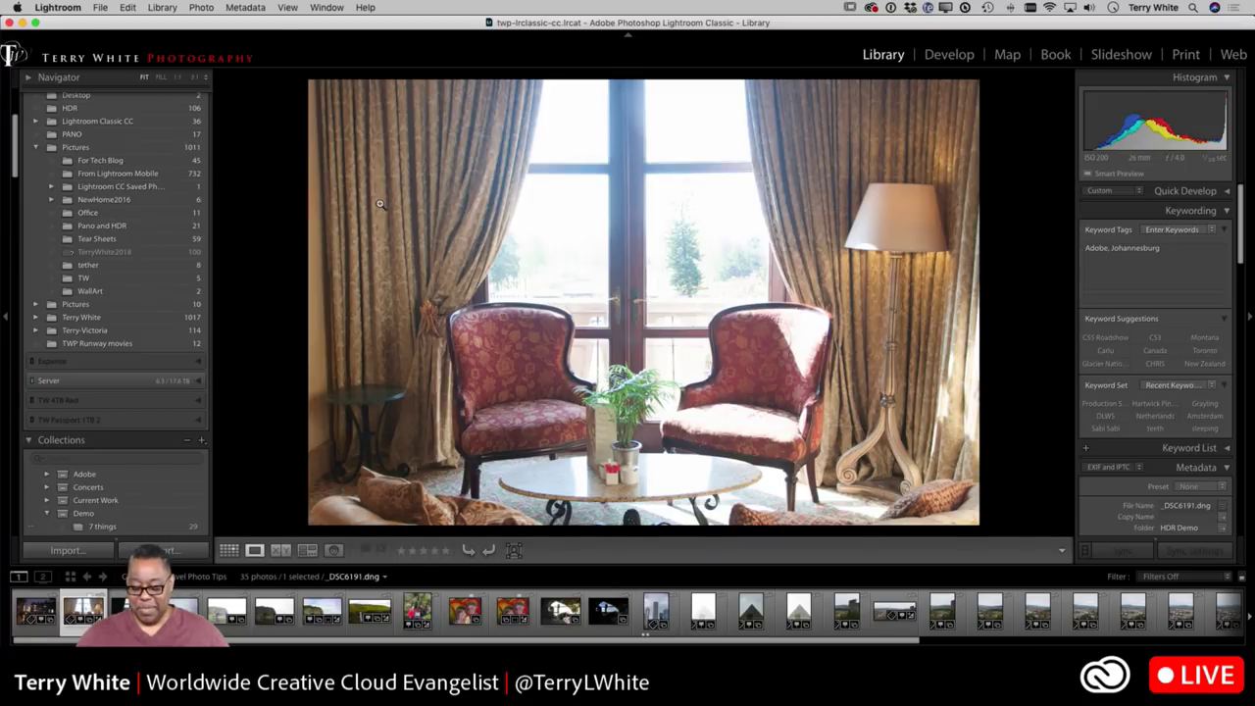
{"action": "key", "text": "Right"}
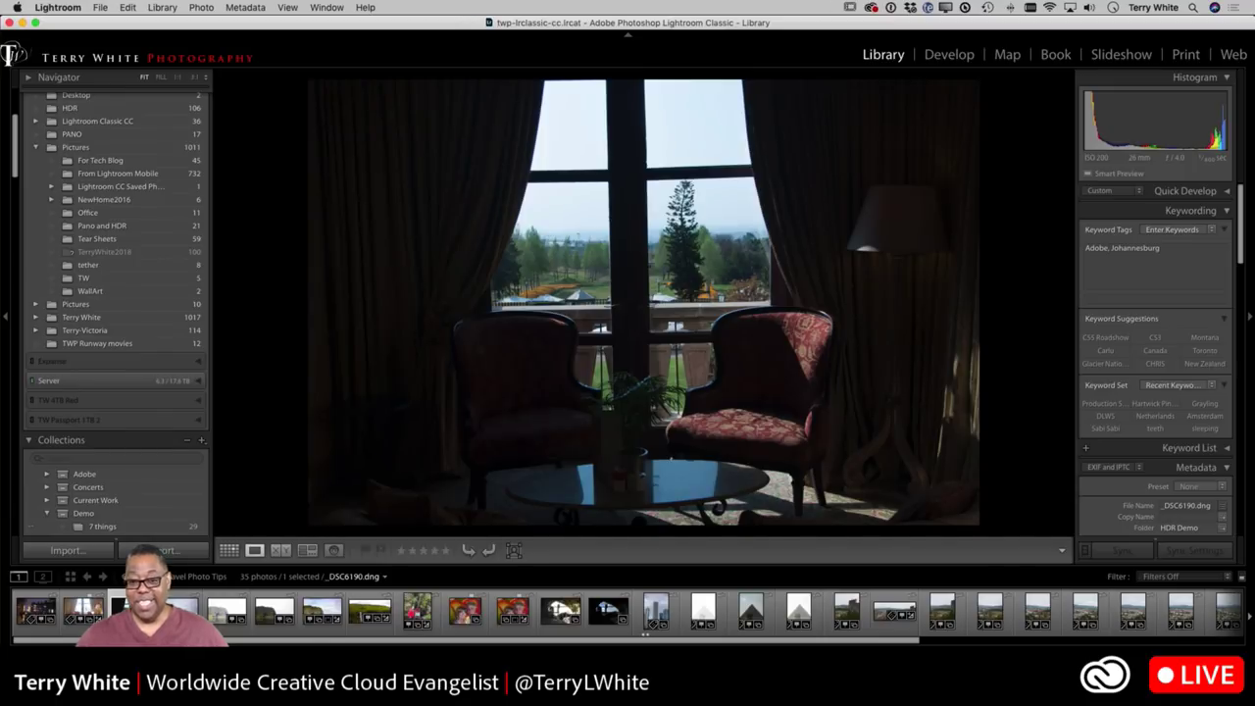
{"action": "key", "text": "Left"}
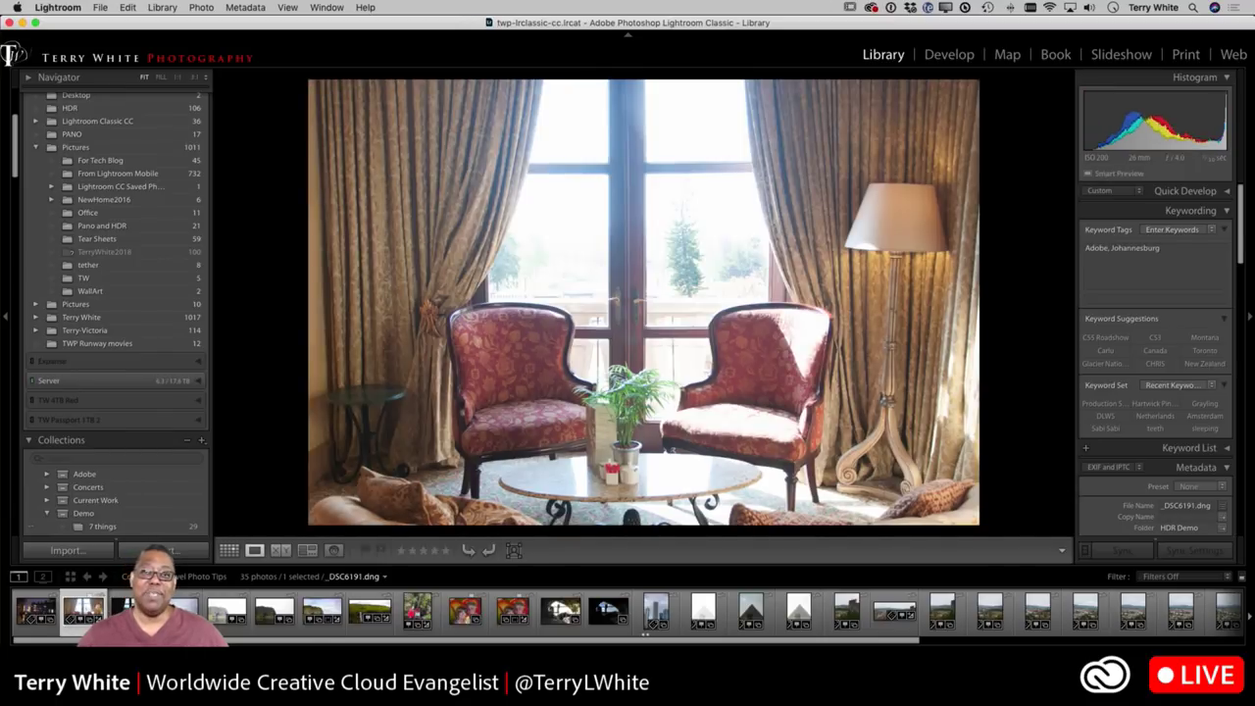
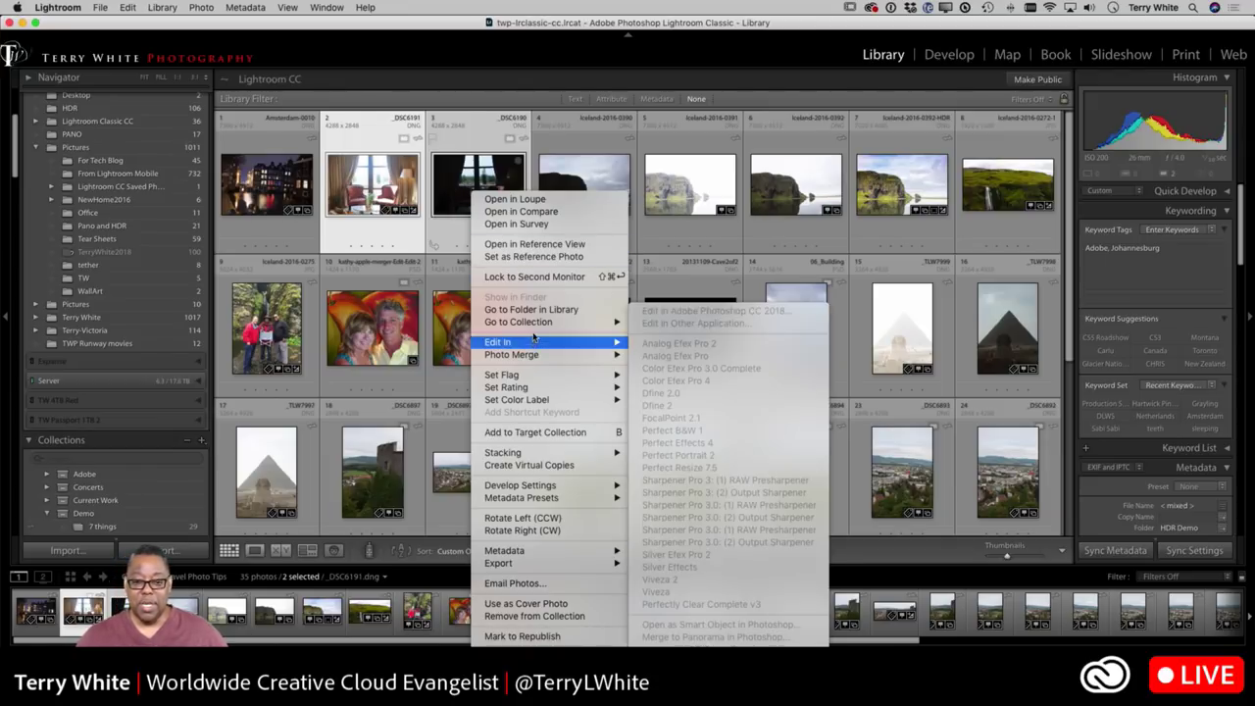
Try to merge the two window photos to HDR from Smart Previews with Auto Align and Auto Settings, Deghost Amount None, saving to the Desktop
{"action": "mouse_move", "coordinate": [534, 322]}
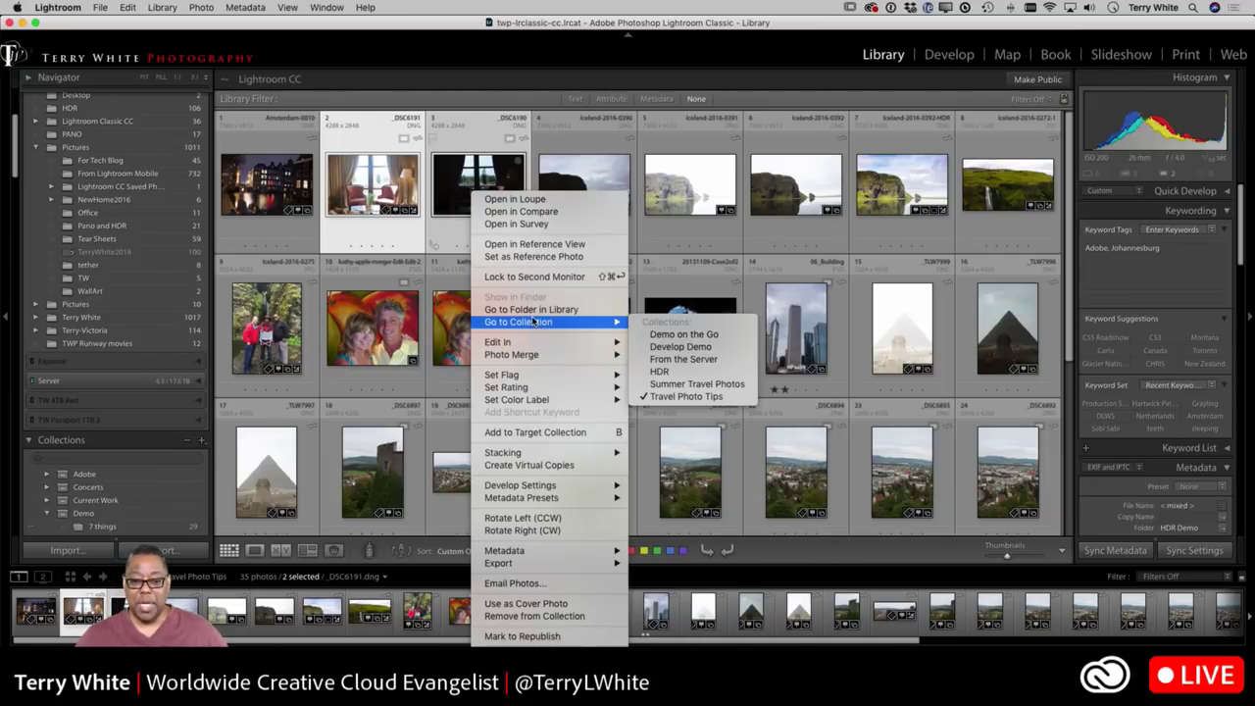
{"action": "mouse_move", "coordinate": [539, 354]}
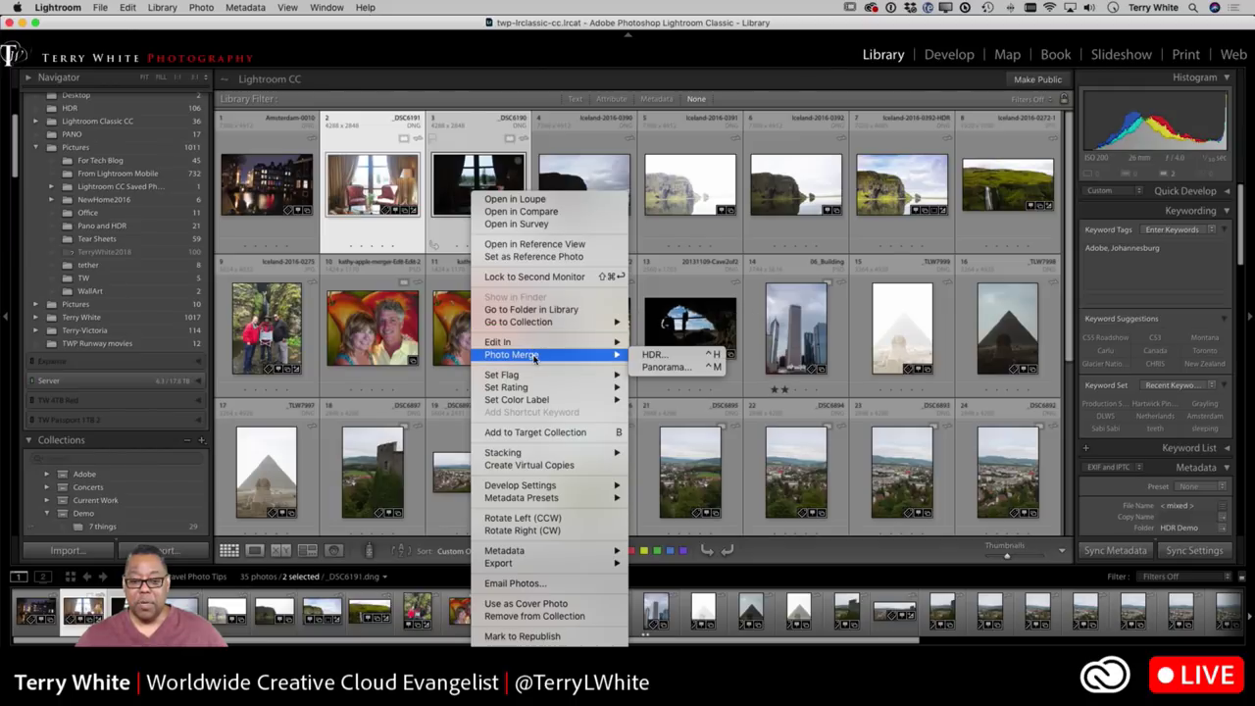
{"action": "left_click", "coordinate": [709, 356]}
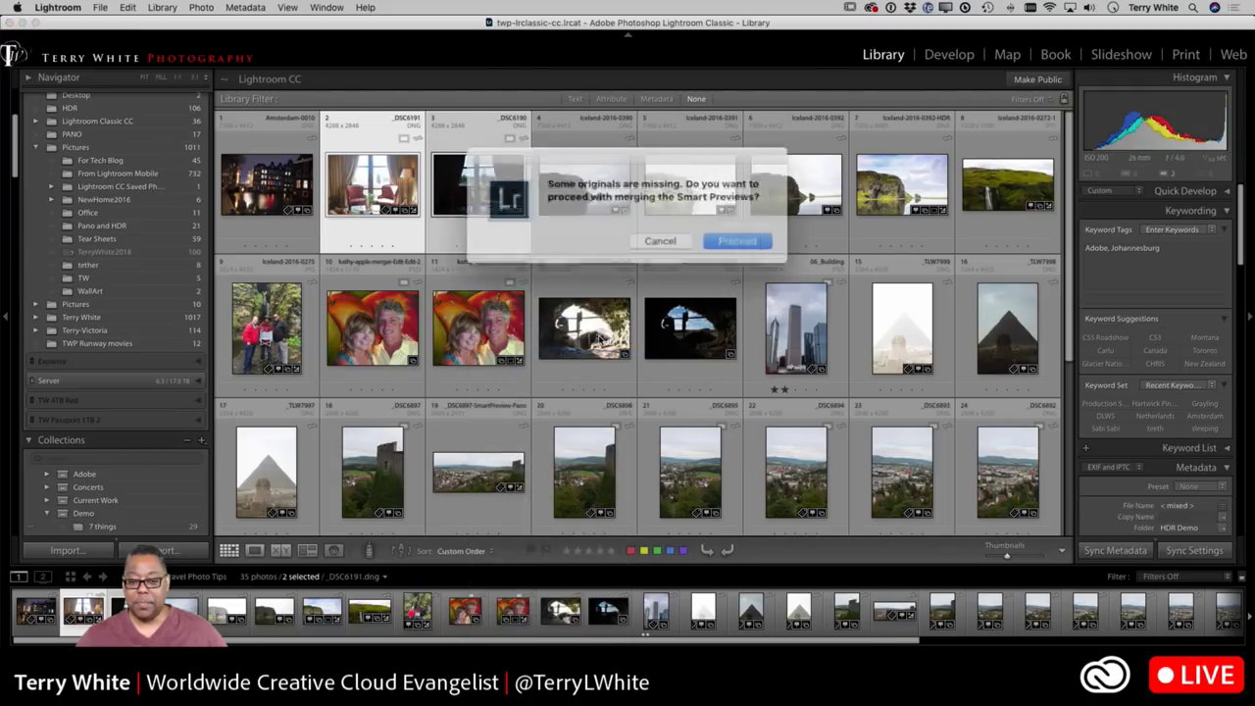
{"action": "left_click", "coordinate": [719, 237]}
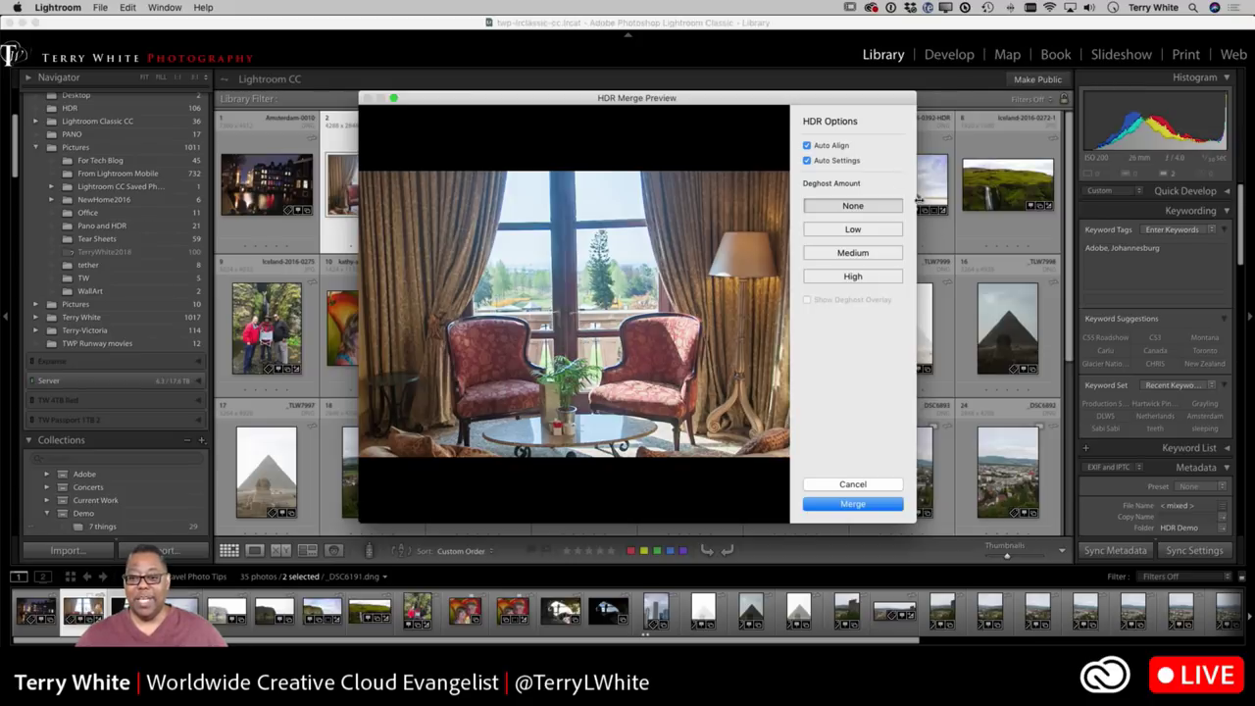
{"action": "left_click", "coordinate": [808, 161]}
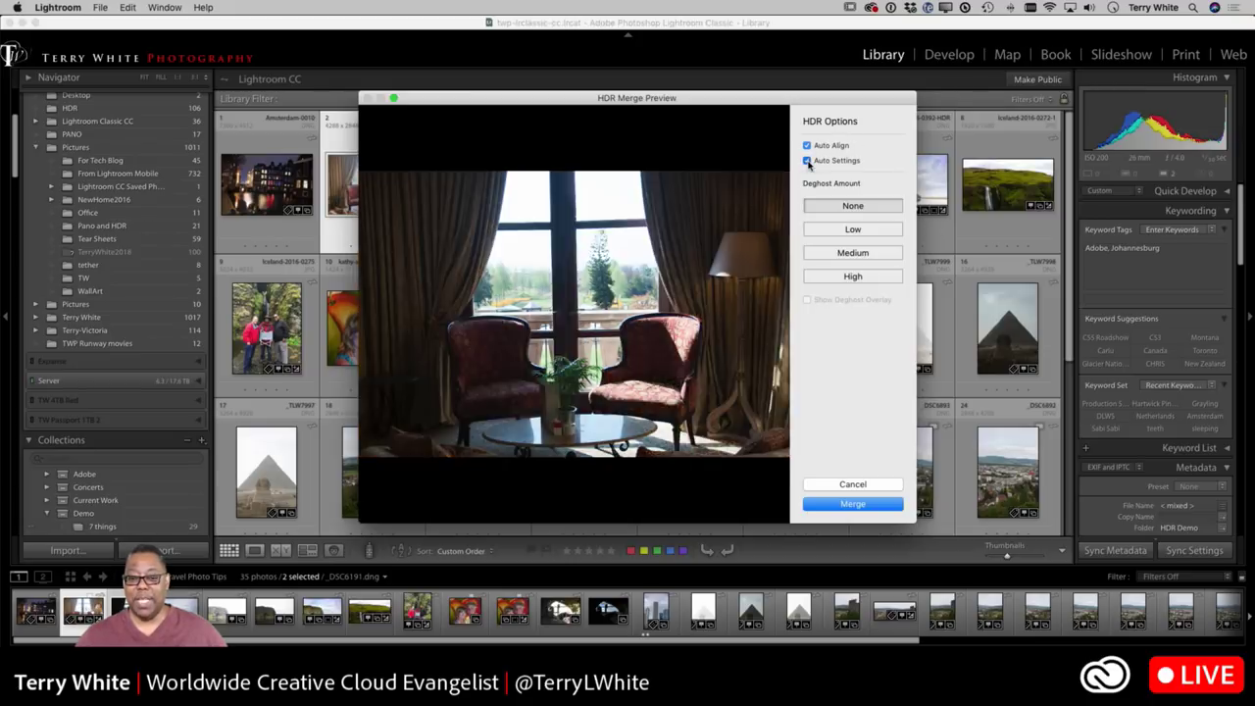
{"action": "left_click", "coordinate": [808, 161]}
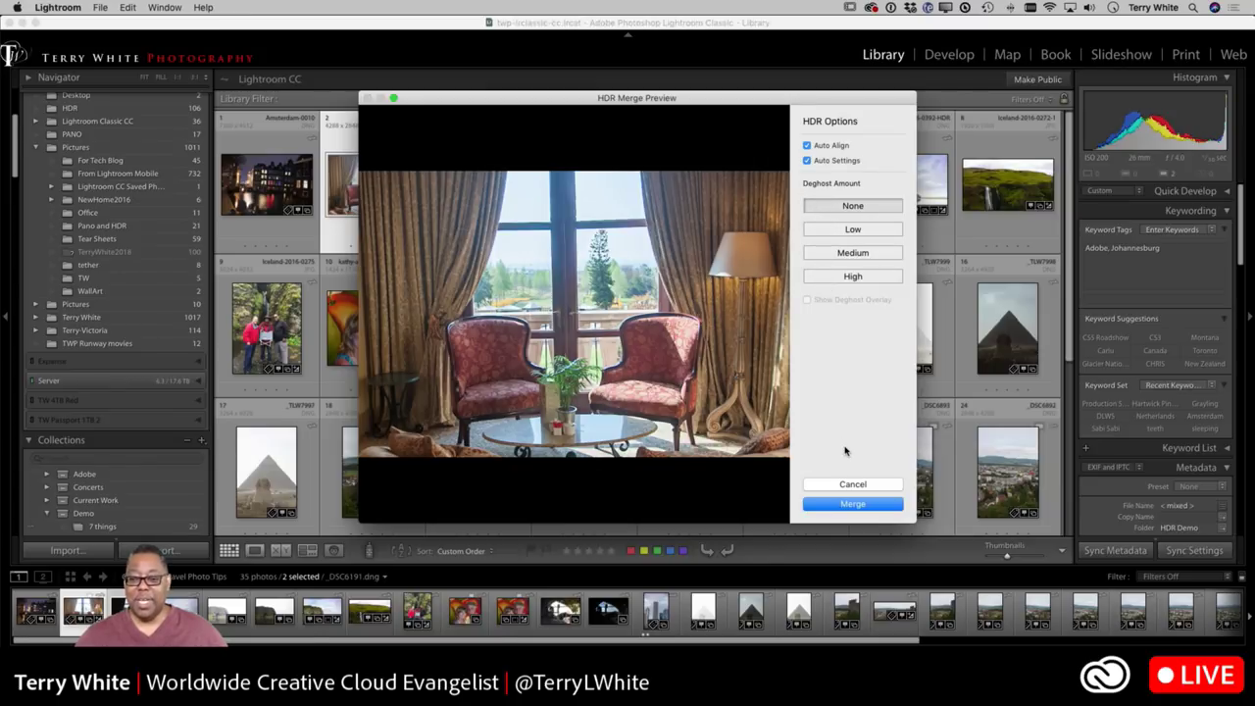
{"action": "left_click", "coordinate": [860, 506]}
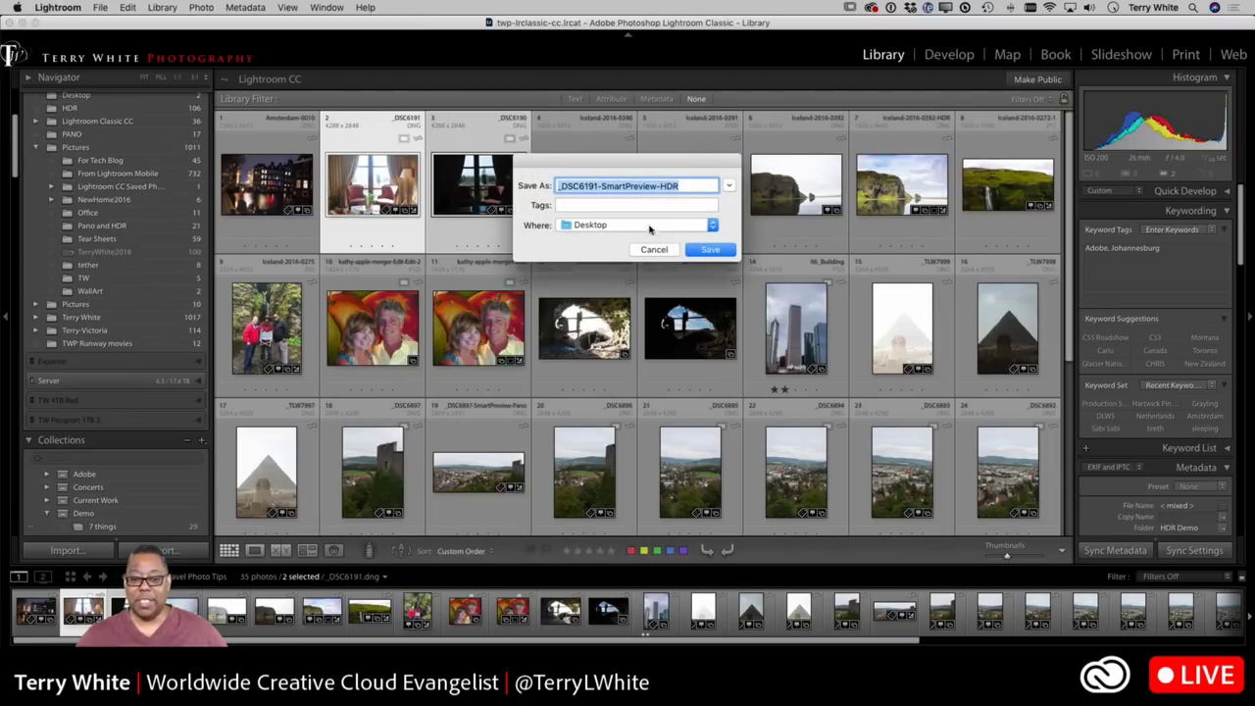
{"action": "left_click", "coordinate": [697, 251]}
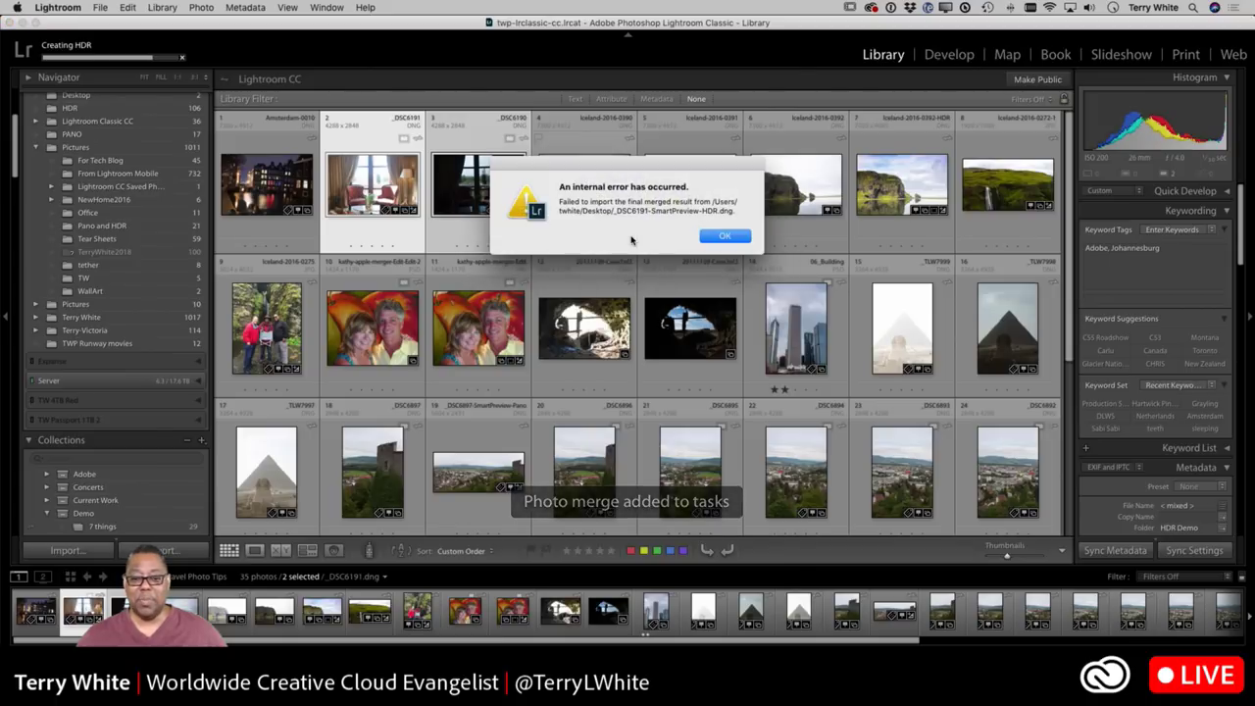
{"action": "left_click", "coordinate": [718, 242]}
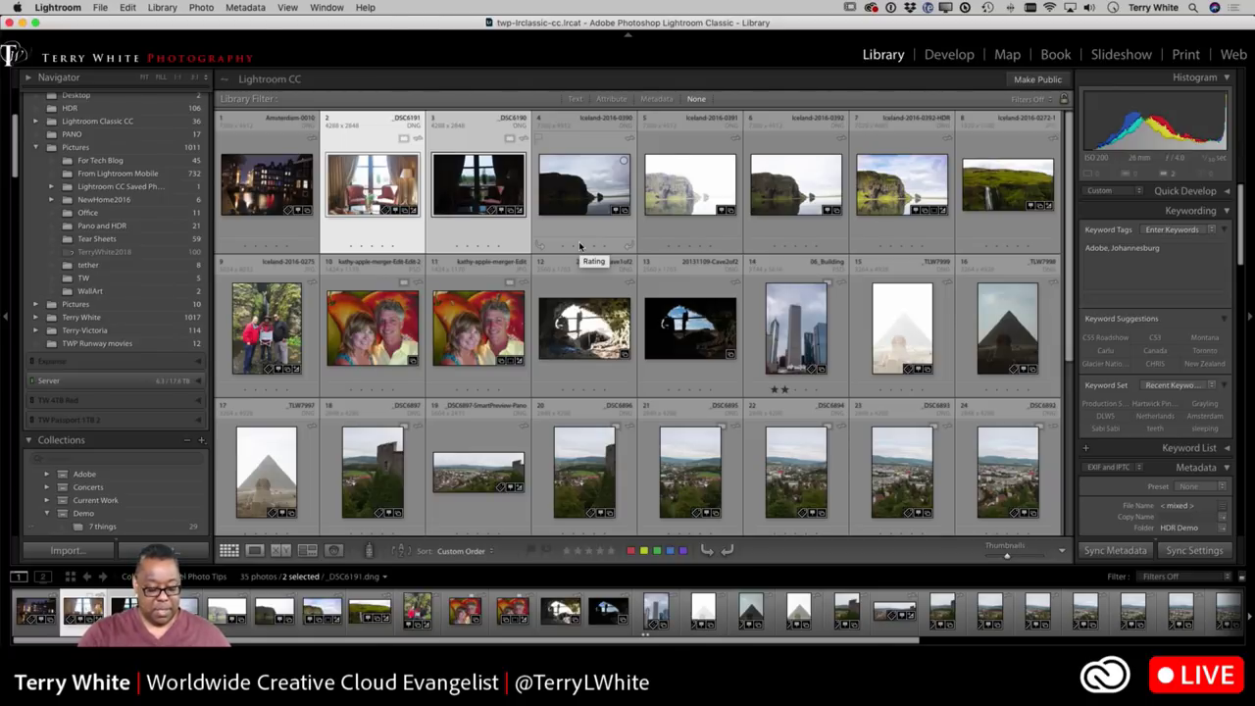
Merge the two window photos to HDR again from Smart Previews, saving to the Desktop, and open the merged photo in Develop
{"action": "key", "text": "ctrl+h"}
{"action": "left_click", "coordinate": [721, 236]}
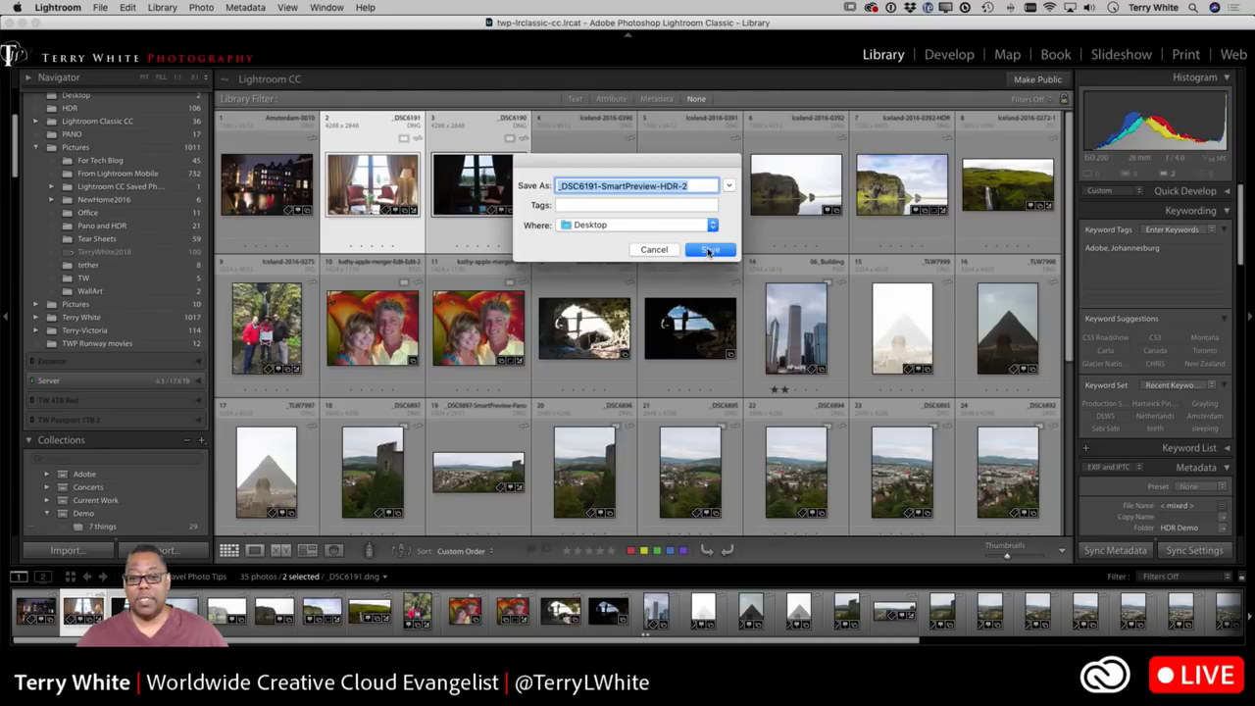
{"action": "left_click", "coordinate": [709, 251]}
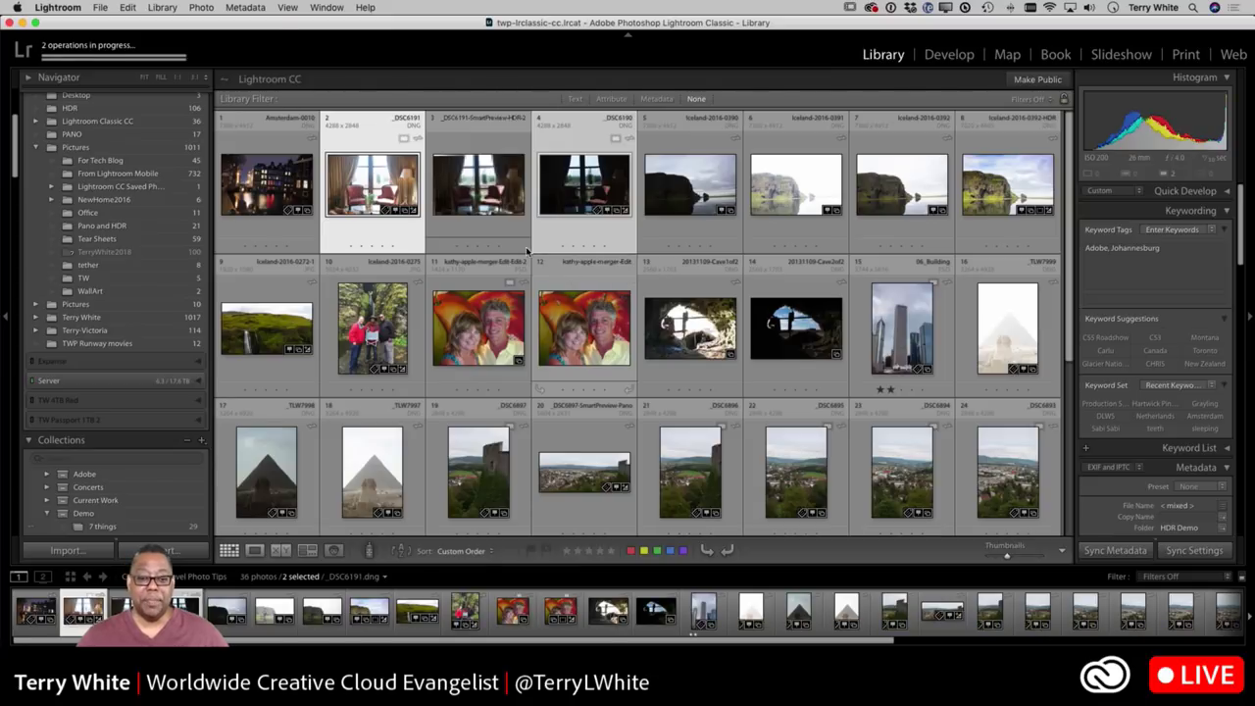
{"action": "left_click", "coordinate": [474, 192]}
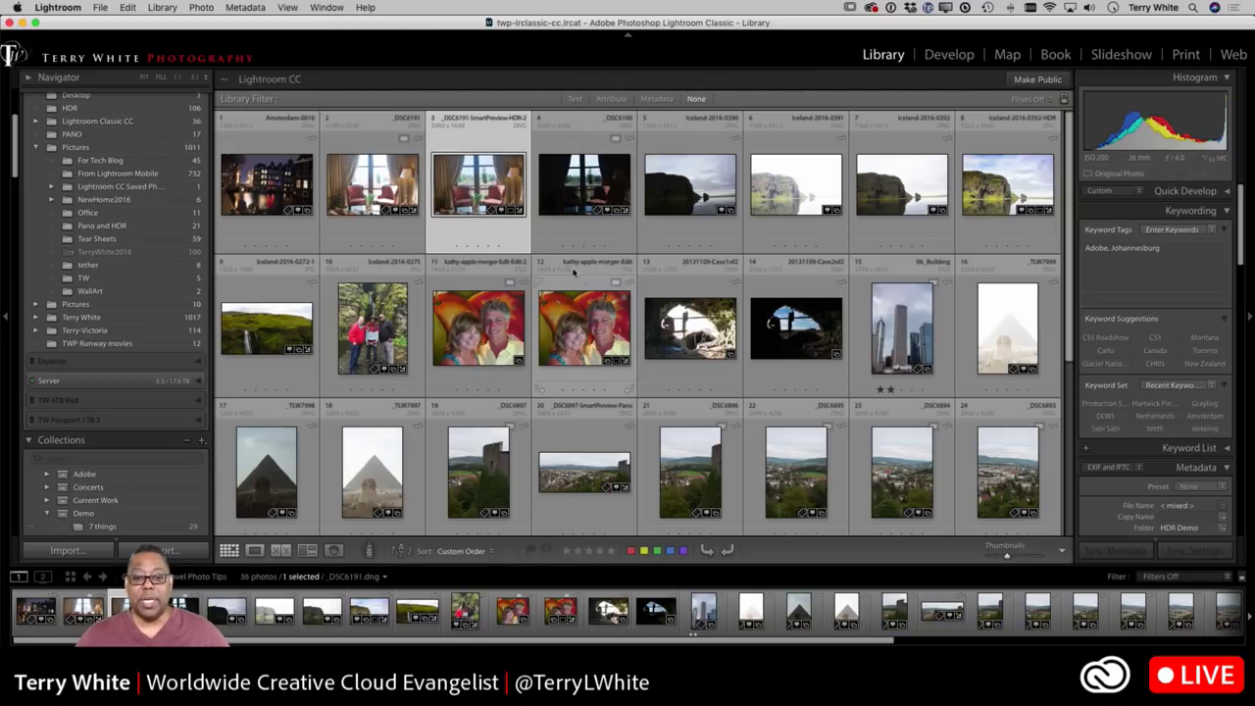
{"action": "key", "text": "d"}
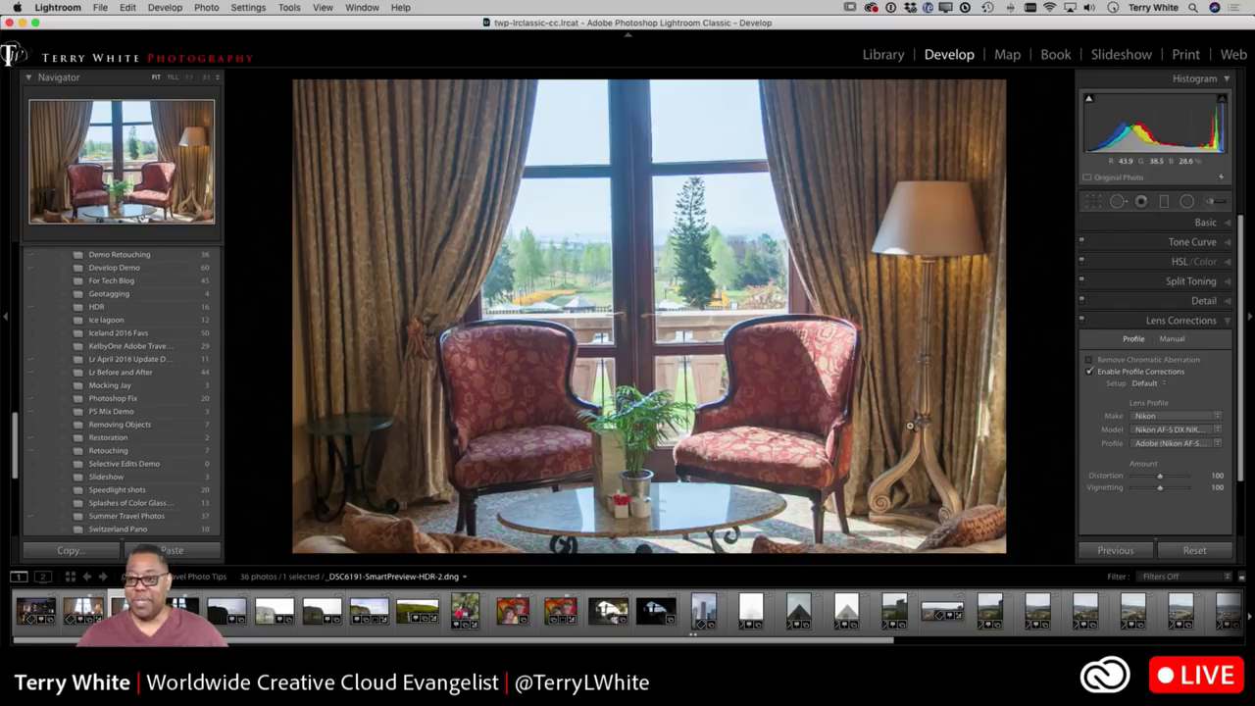
Straighten the merged HDR photo along the window's central vertical frame, rotating the crop by 1.97 degrees
{"action": "key", "text": "r"}
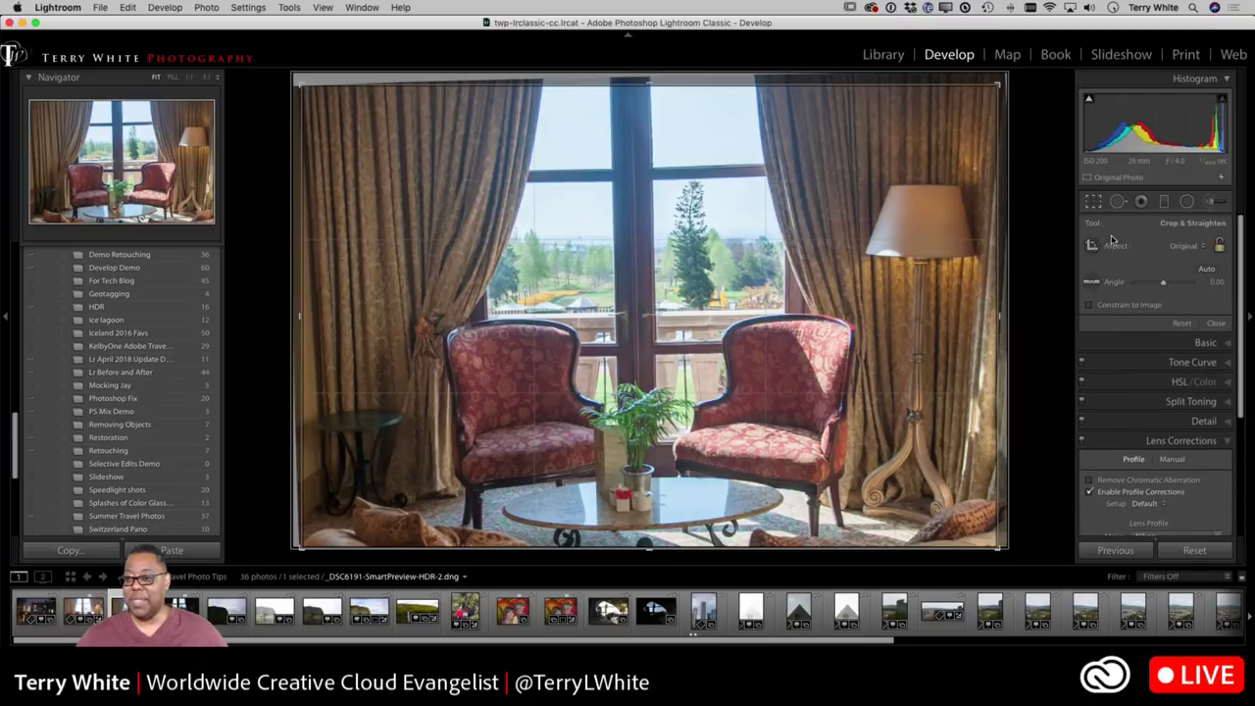
{"action": "left_click", "coordinate": [1091, 285]}
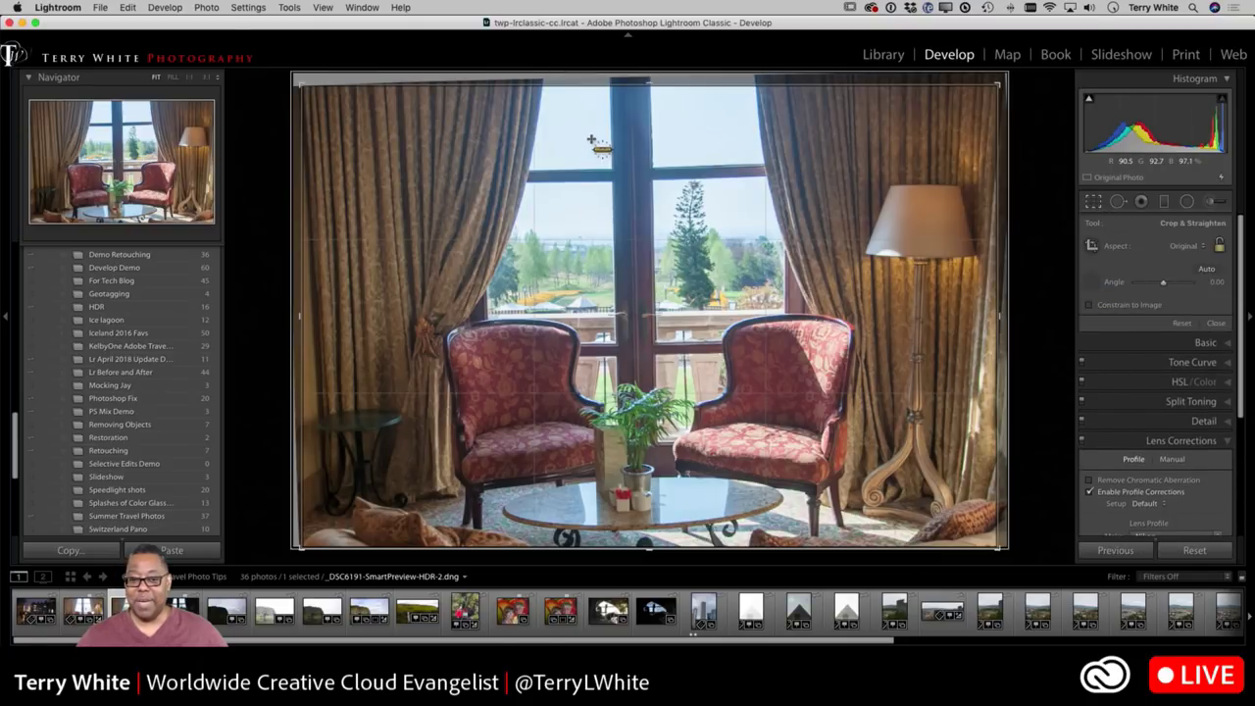
{"action": "left_click_drag", "start_coordinate": [611, 137], "coordinate": [622, 353]}
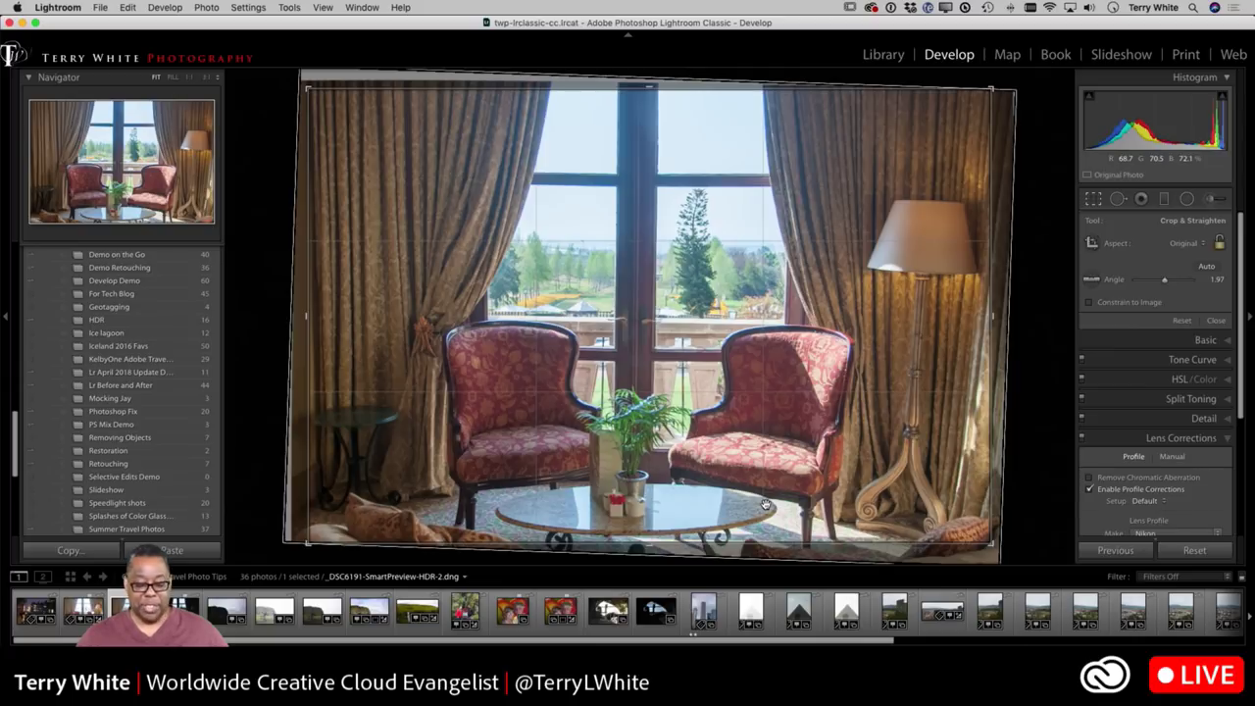
{"action": "key", "text": "Return"}
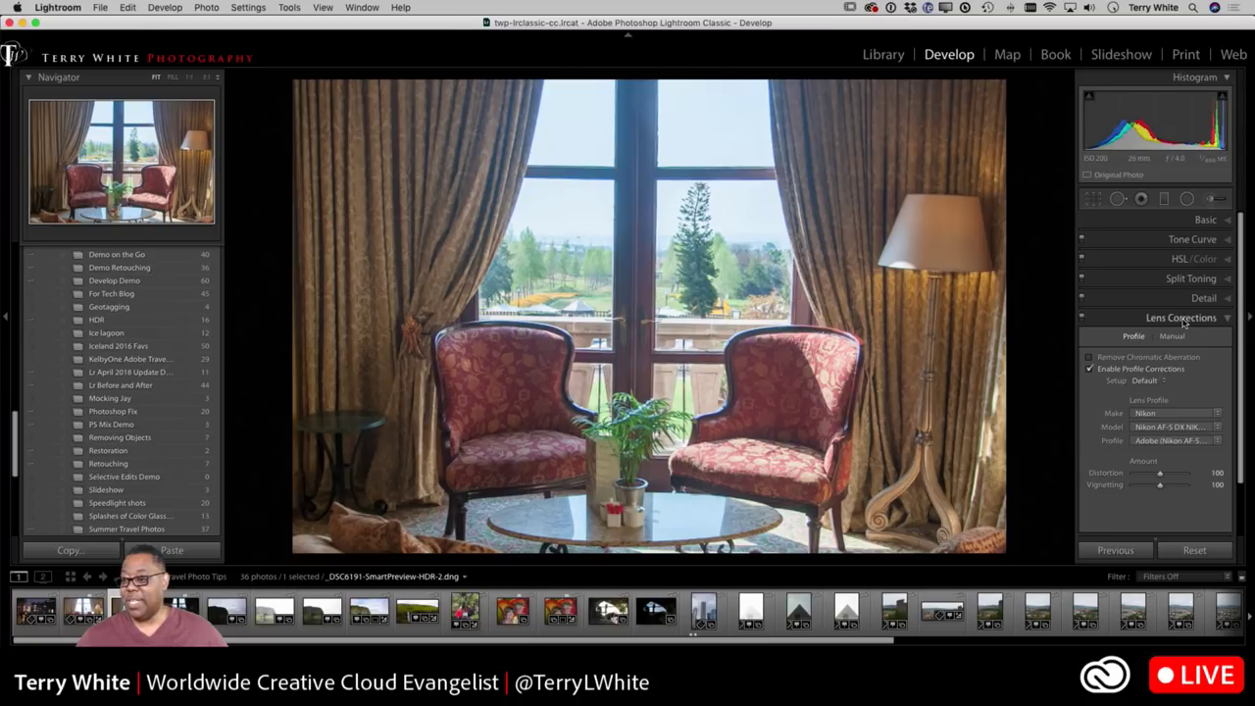
Correct the perspective with Guided Upright, using a vertical guide along the central window frame and a horizontal guide along the upper crossbar
{"action": "scroll", "coordinate": [1184, 392], "scroll_direction": "down", "scroll_amount": 3}
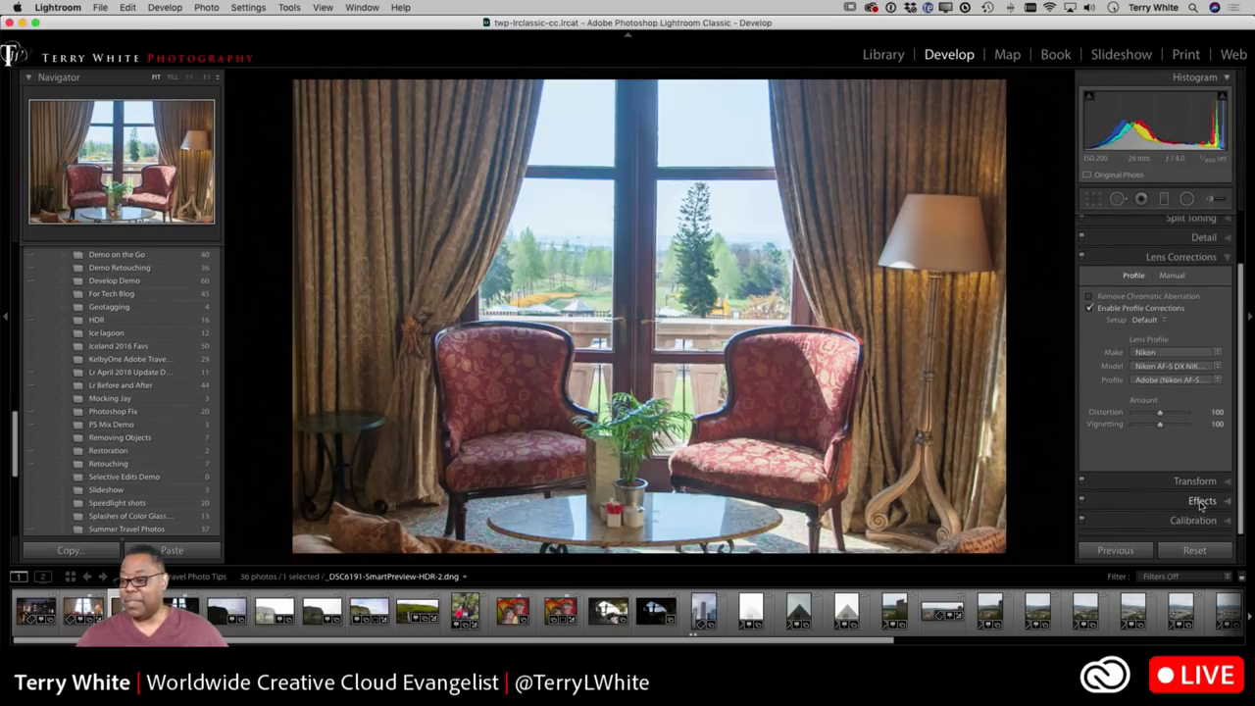
{"action": "left_click", "coordinate": [1201, 502]}
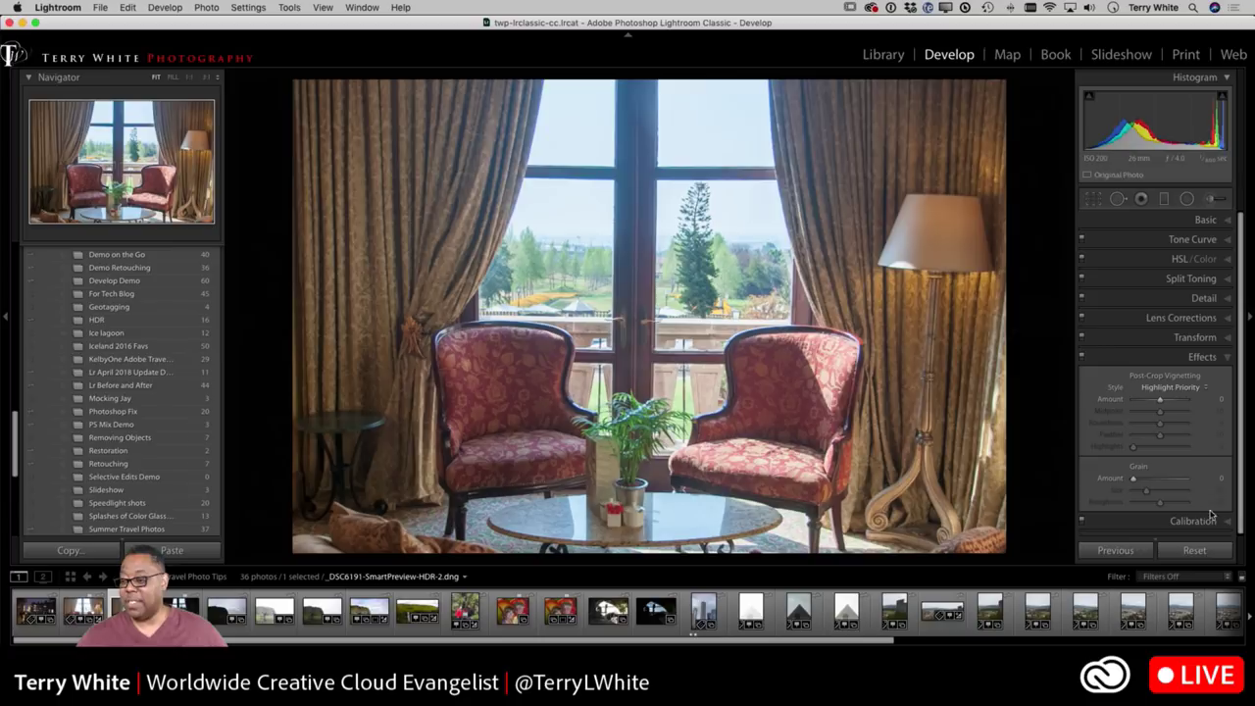
{"action": "left_click", "coordinate": [1188, 339]}
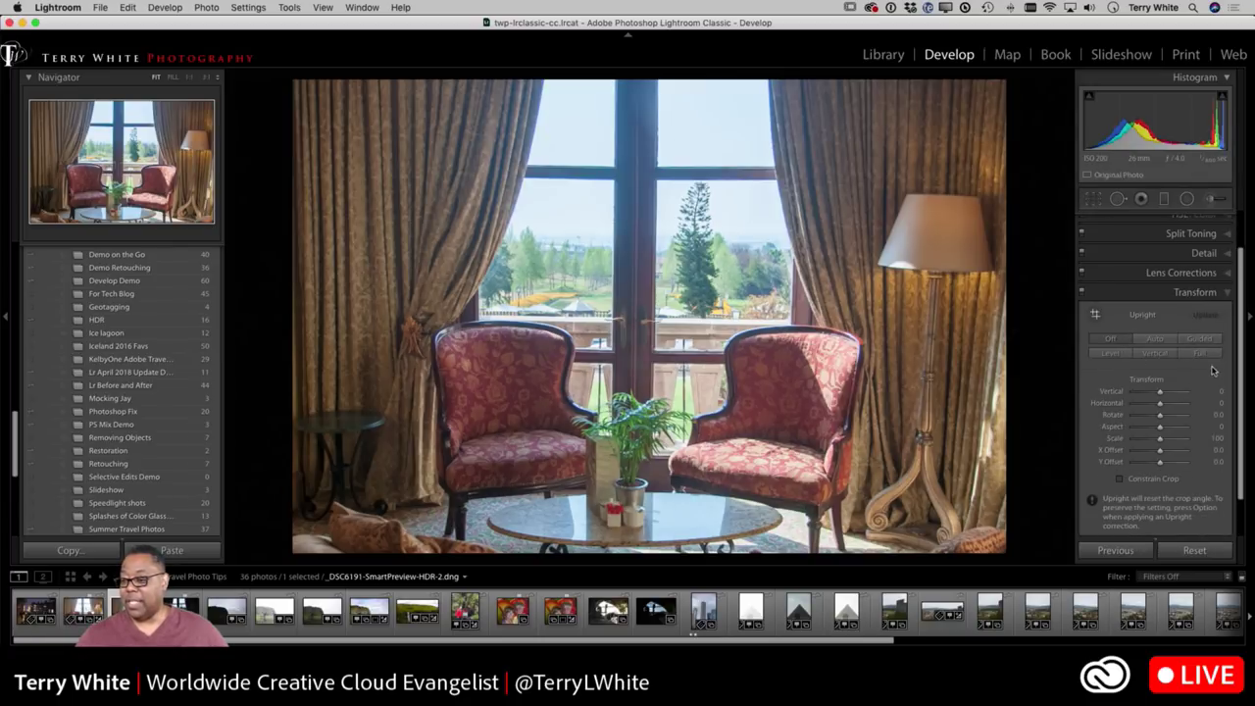
{"action": "left_click", "coordinate": [1200, 340]}
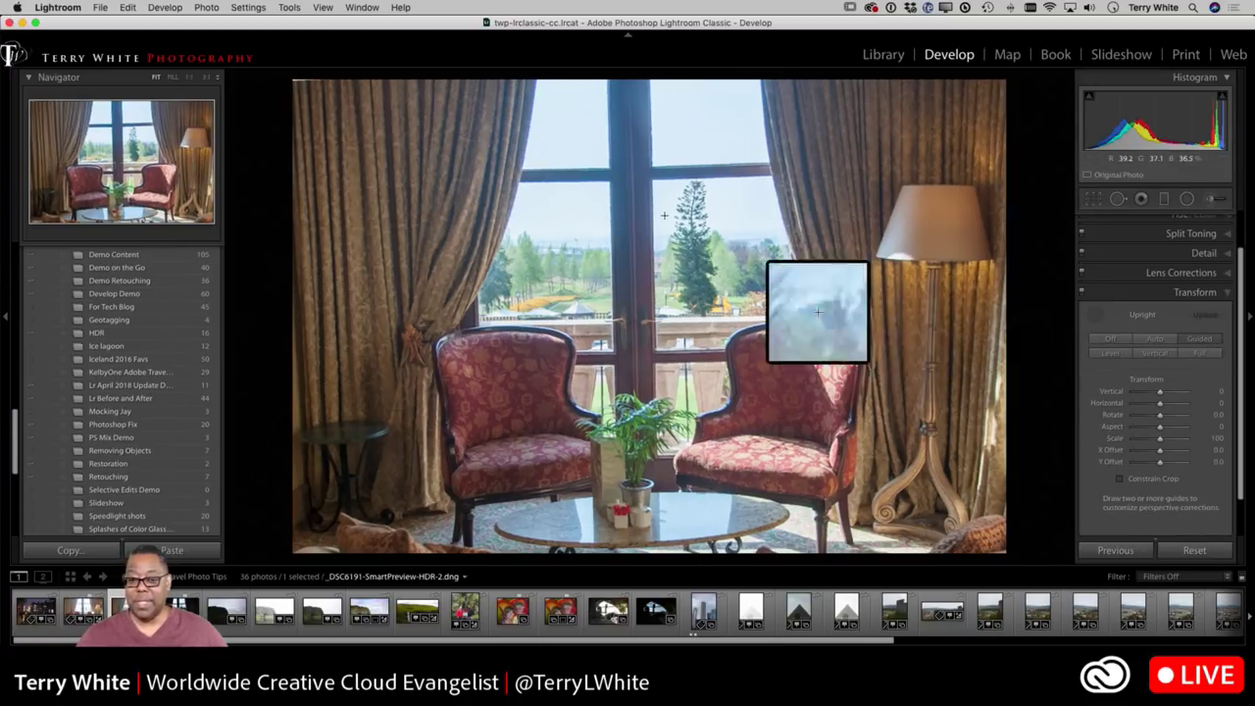
{"action": "left_click_drag", "start_coordinate": [607, 138], "coordinate": [612, 307]}
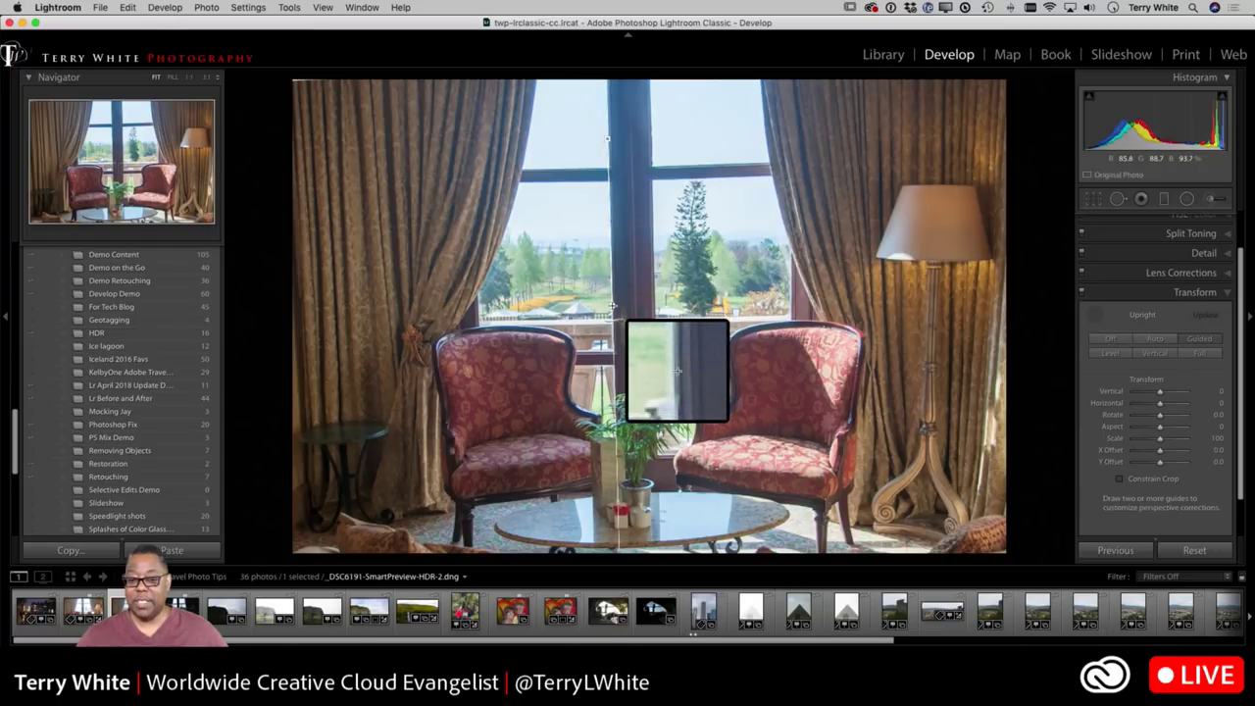
{"action": "left_click_drag", "start_coordinate": [531, 168], "coordinate": [752, 163]}
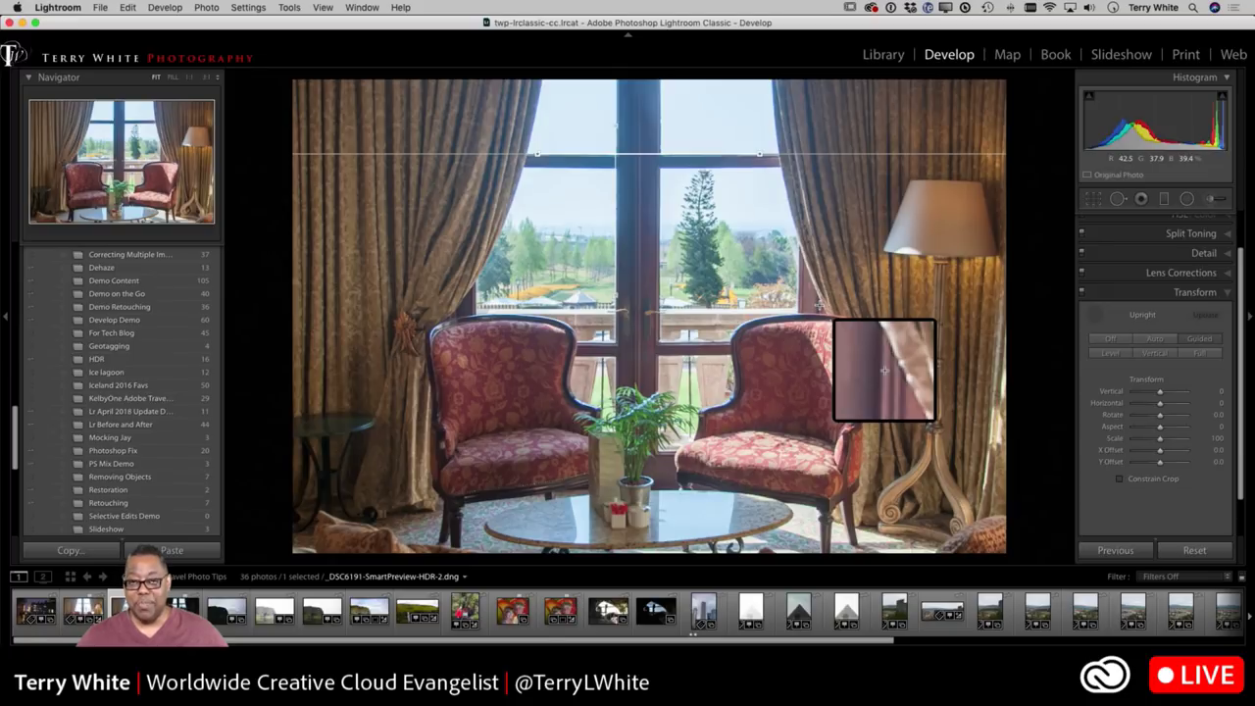
{"action": "left_click", "coordinate": [1095, 315]}
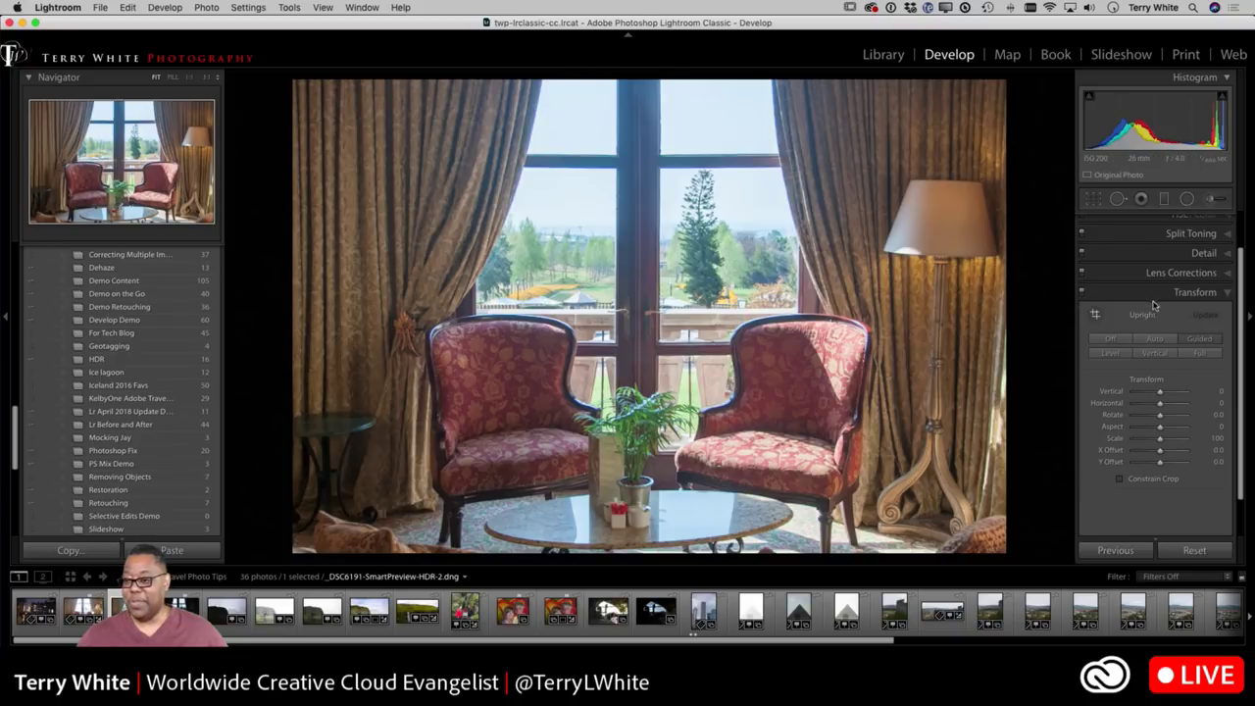
Change the photo's profile to Adobe Landscape in the Basic adjustments
{"action": "scroll", "coordinate": [1155, 284], "scroll_direction": "up", "scroll_amount": 2}
{"action": "scroll", "coordinate": [1162, 276], "scroll_direction": "down", "scroll_amount": 1}
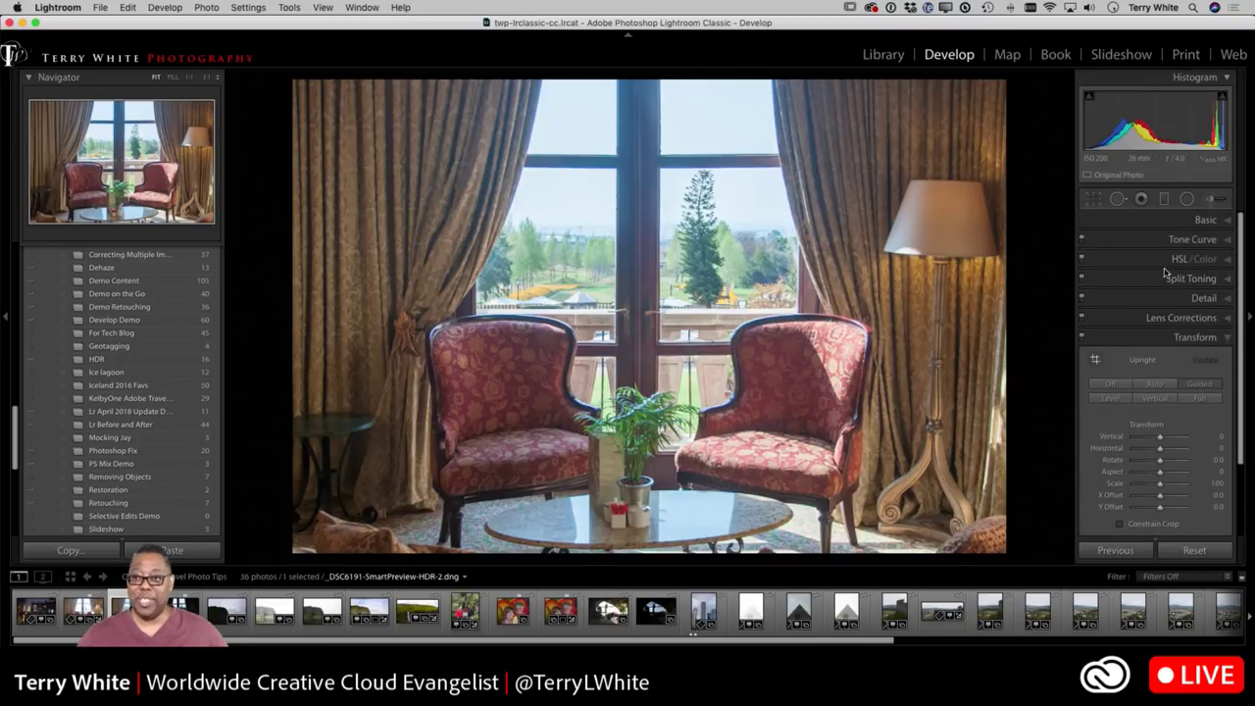
{"action": "left_click", "coordinate": [1197, 220]}
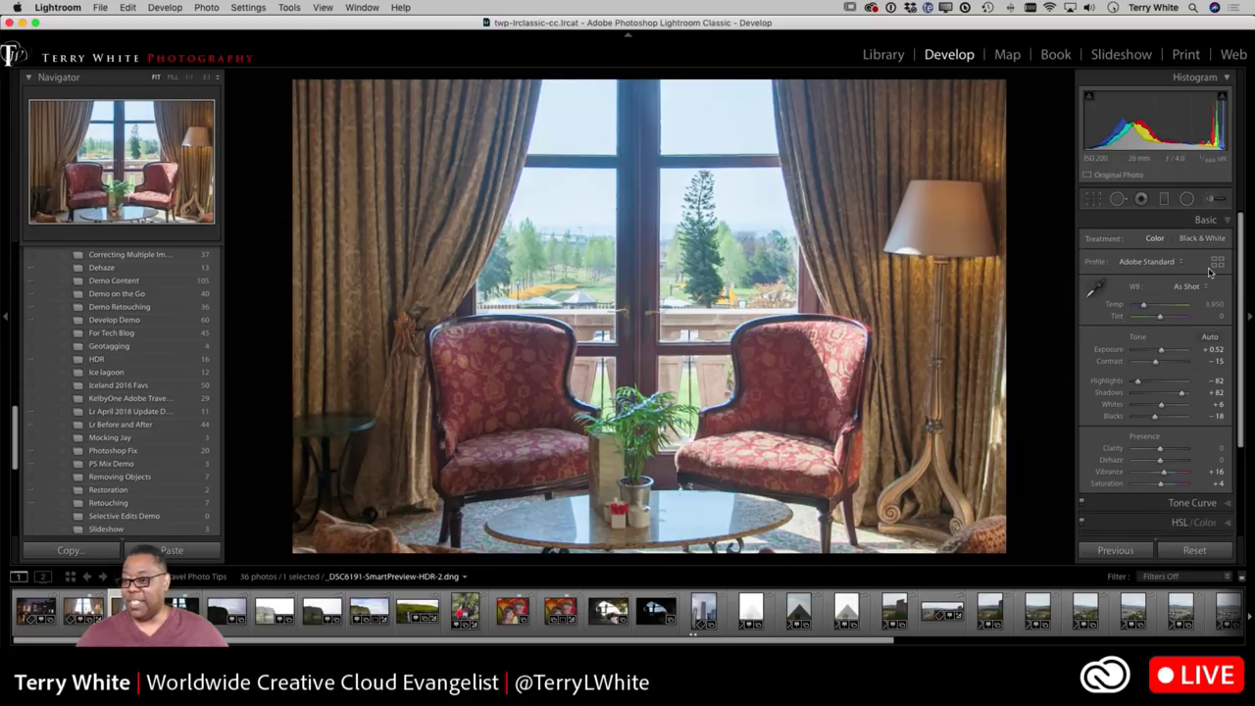
{"action": "left_click", "coordinate": [1163, 263]}
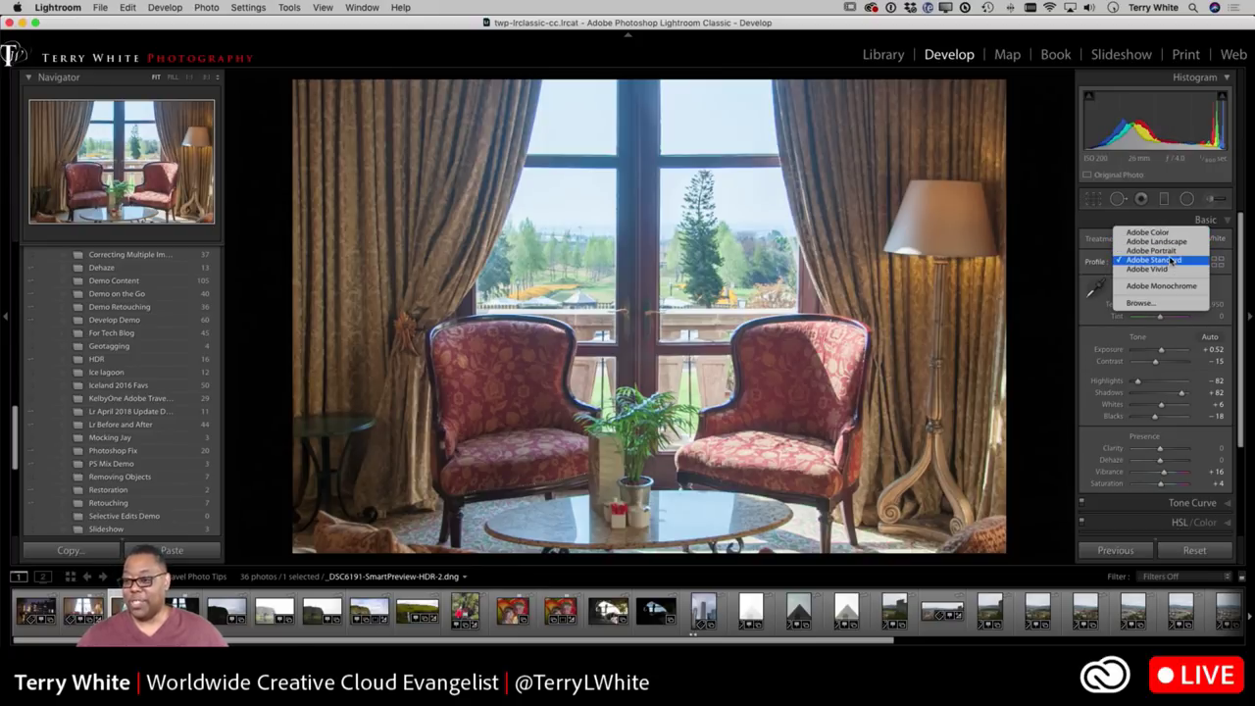
{"action": "left_click", "coordinate": [1168, 243]}
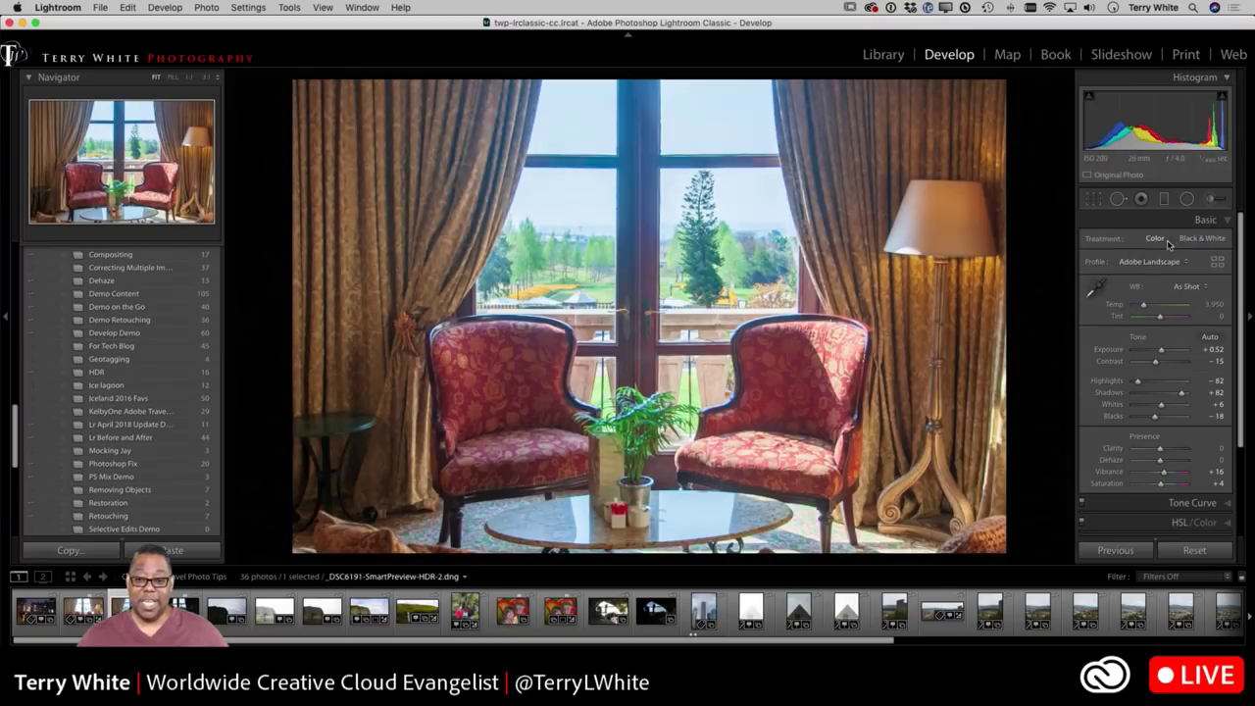
Compare the Adobe Vivid and Adobe Color profiles on the photo, ending on Adobe Landscape
{"action": "left_click", "coordinate": [1166, 262]}
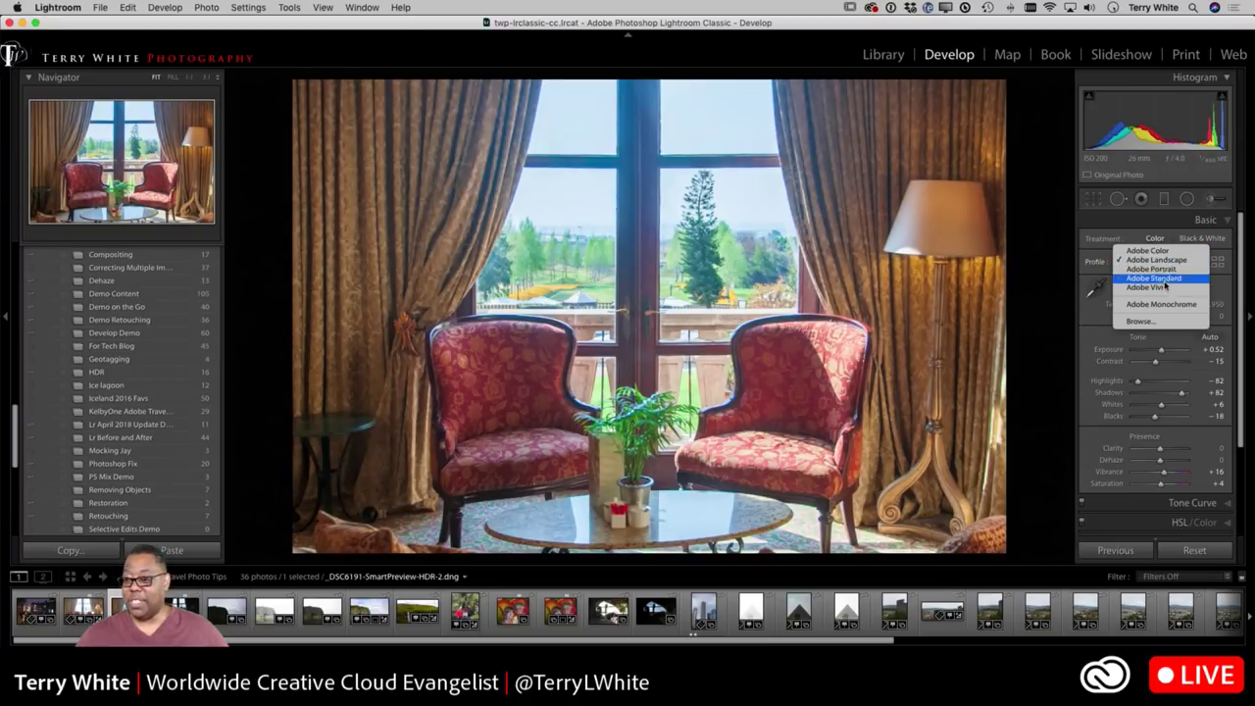
{"action": "left_click", "coordinate": [1166, 288]}
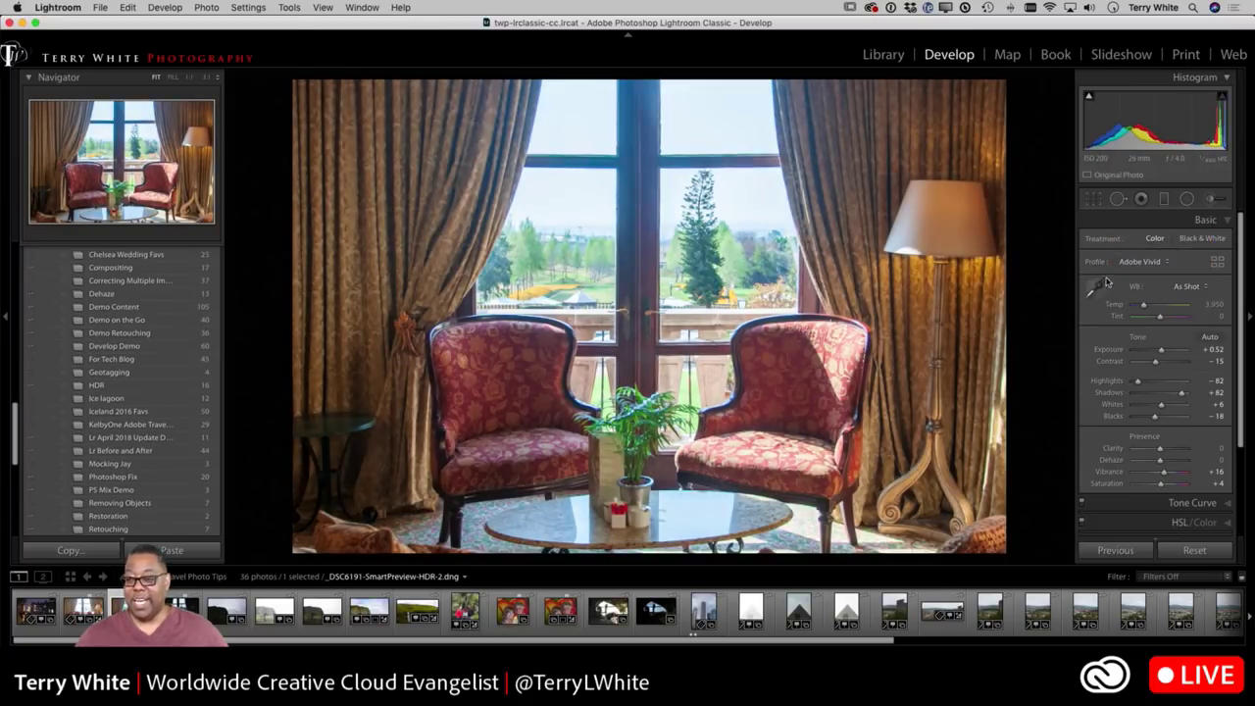
{"action": "left_click", "coordinate": [1142, 262]}
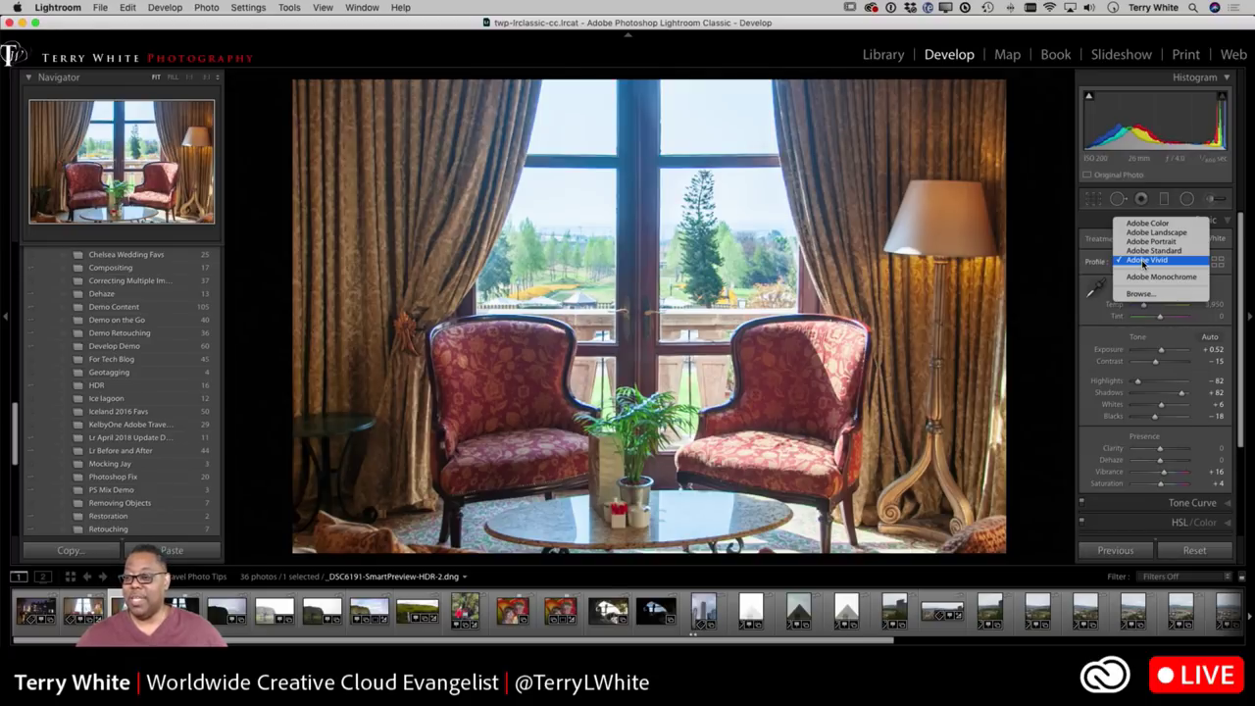
{"action": "left_click", "coordinate": [1146, 223]}
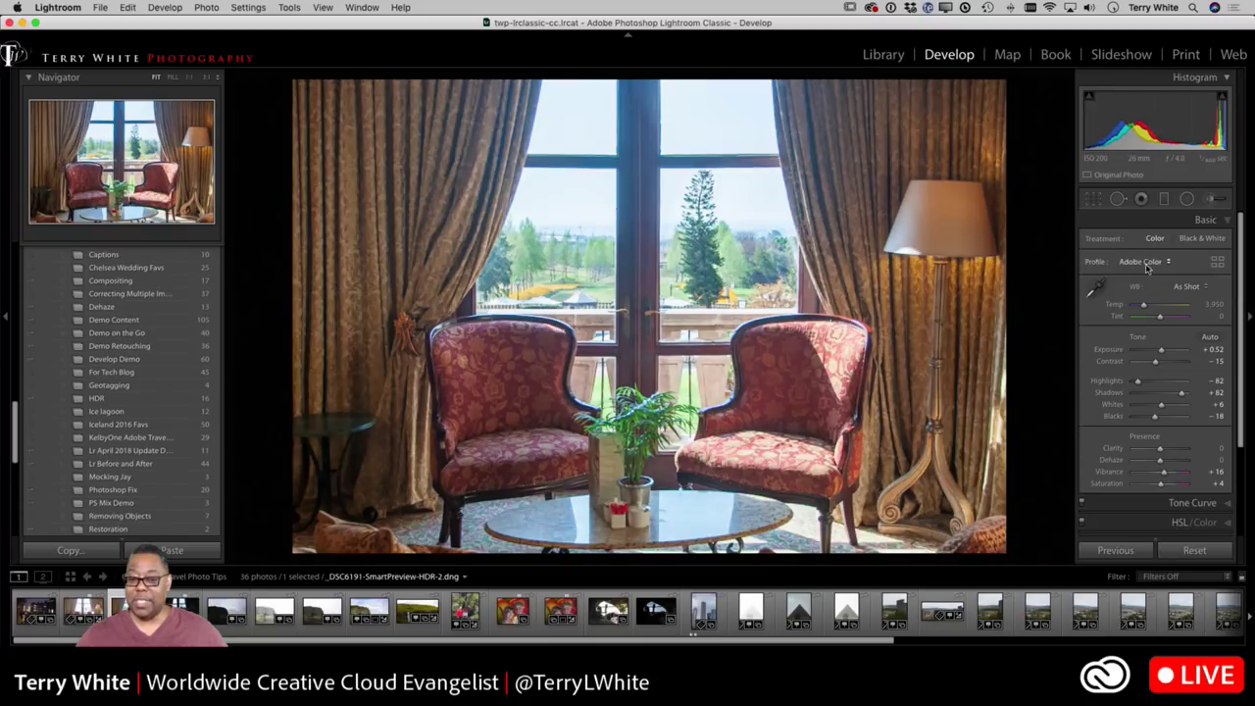
{"action": "left_click", "coordinate": [1148, 263]}
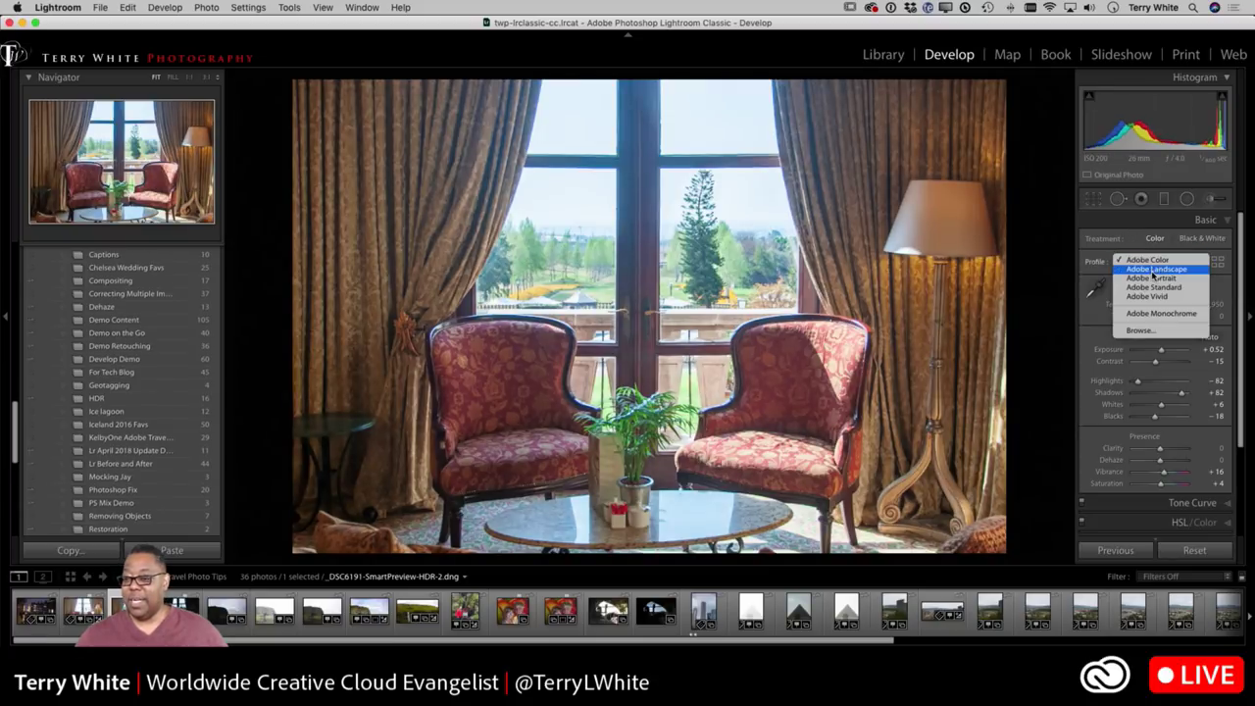
{"action": "left_click", "coordinate": [1153, 271]}
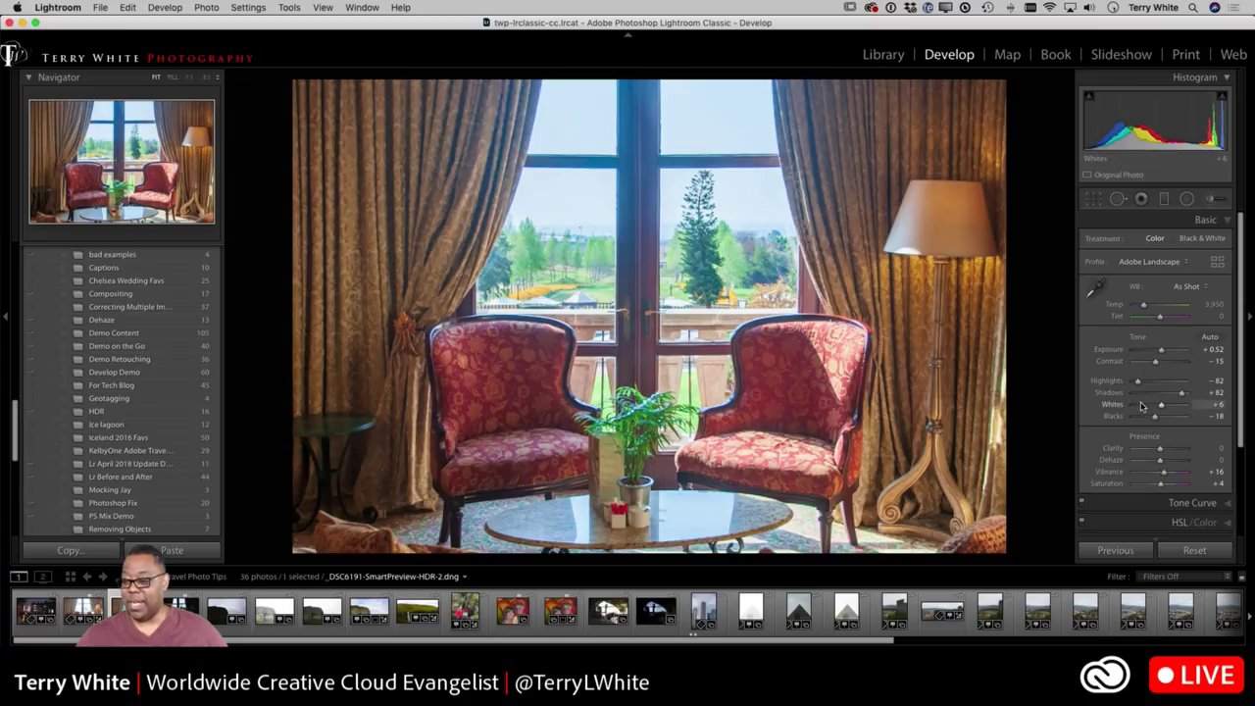
Set the whole photo's Dehaze to +34 and Contrast to +16
{"action": "left_click_drag", "start_coordinate": [1162, 465], "coordinate": [1170, 463]}
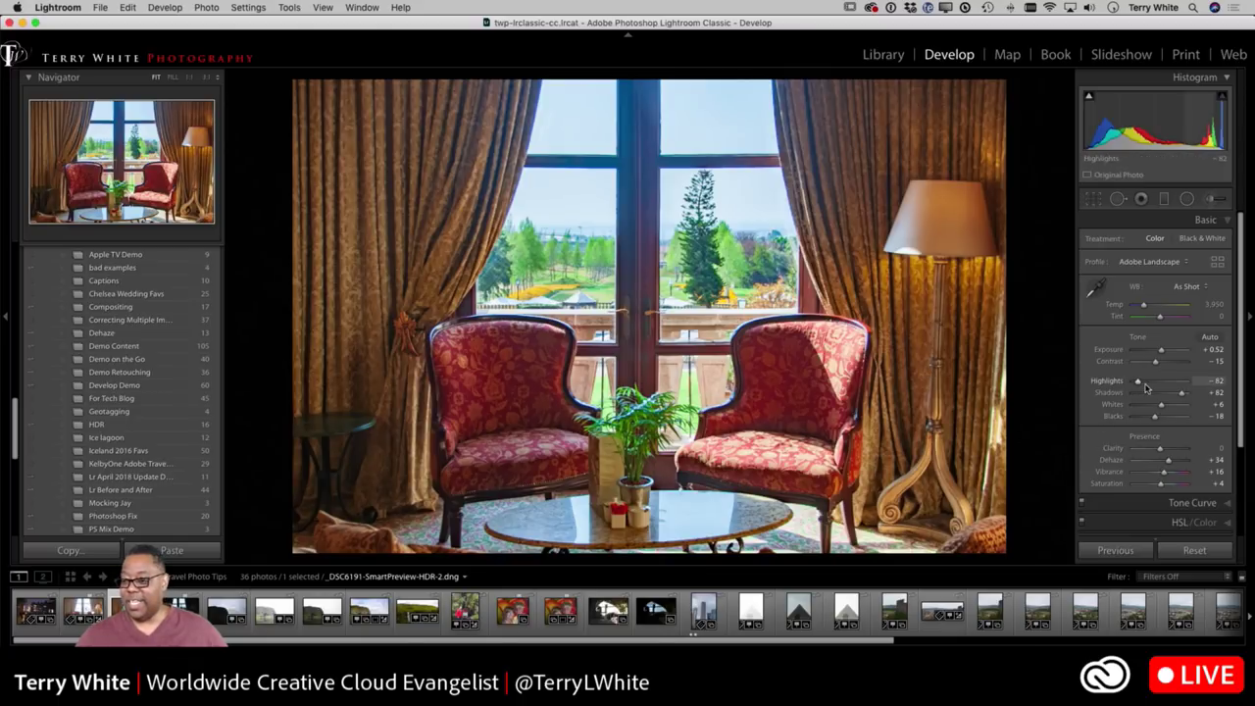
{"action": "left_click_drag", "start_coordinate": [1157, 363], "coordinate": [1169, 365]}
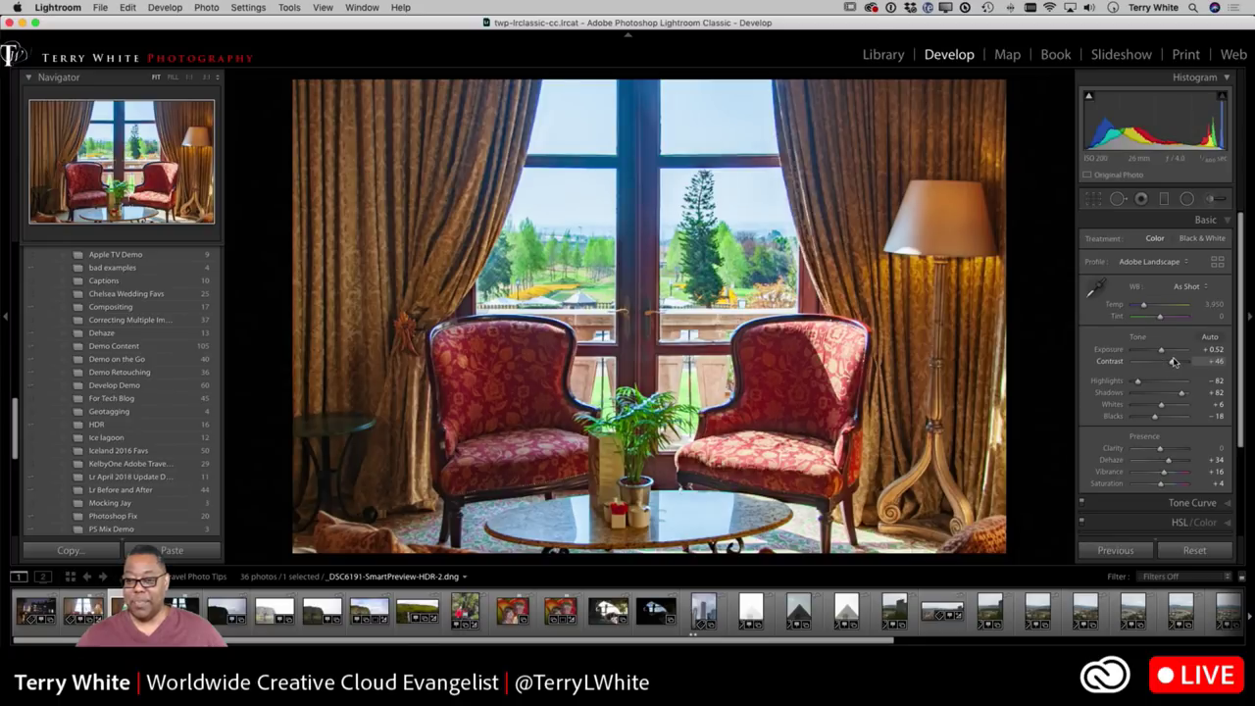
{"action": "left_click_drag", "start_coordinate": [1167, 364], "coordinate": [1165, 367]}
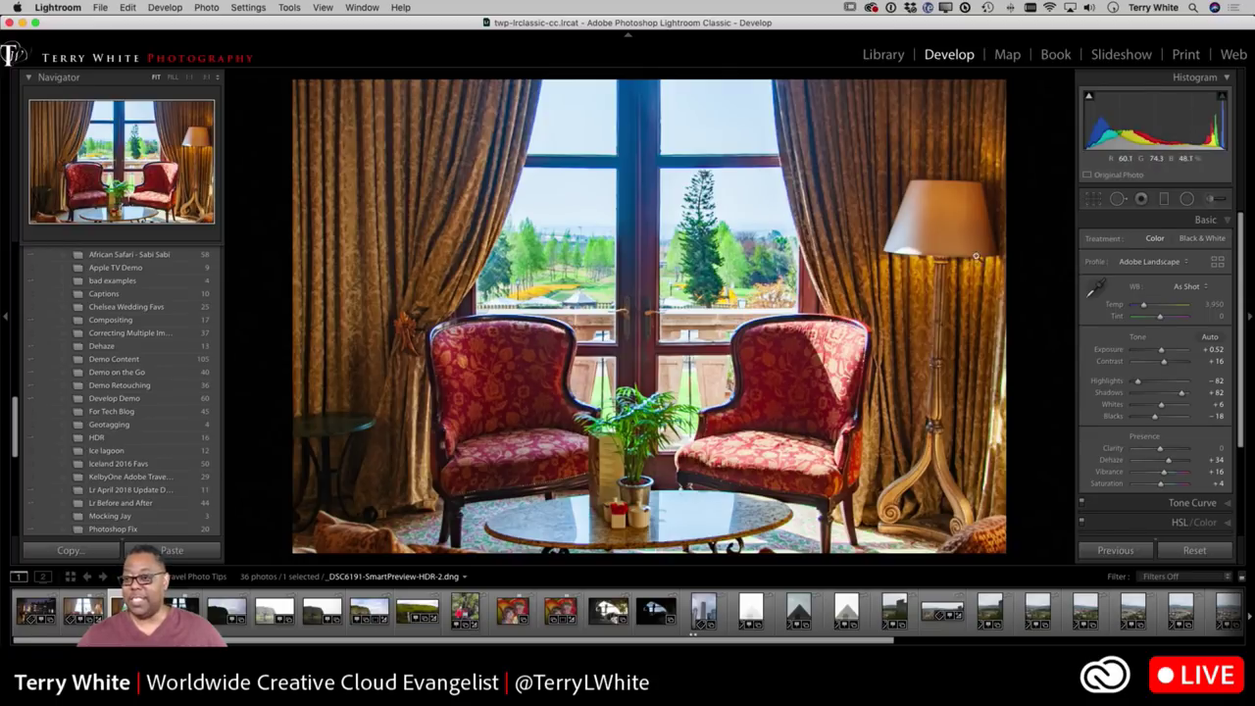
Paint over the window view with the Adjustment Brush using the Dehaze effect at 25
{"action": "left_click", "coordinate": [1214, 201]}
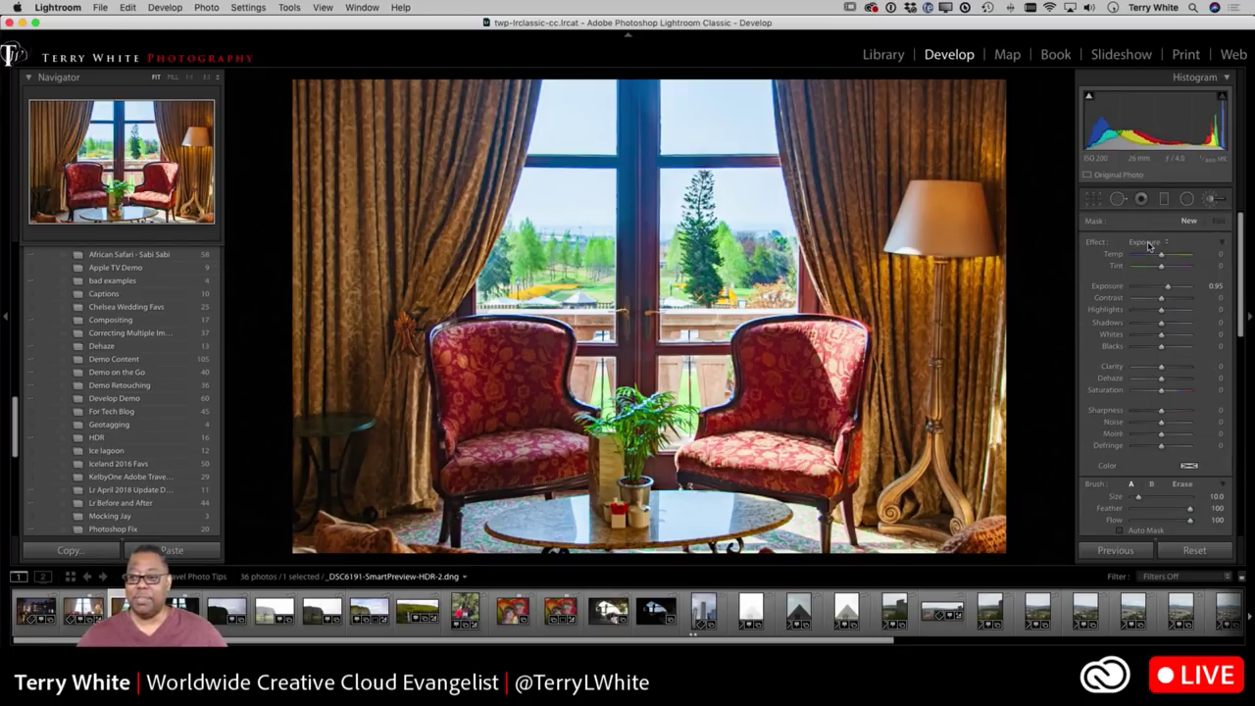
{"action": "left_click", "coordinate": [1148, 245]}
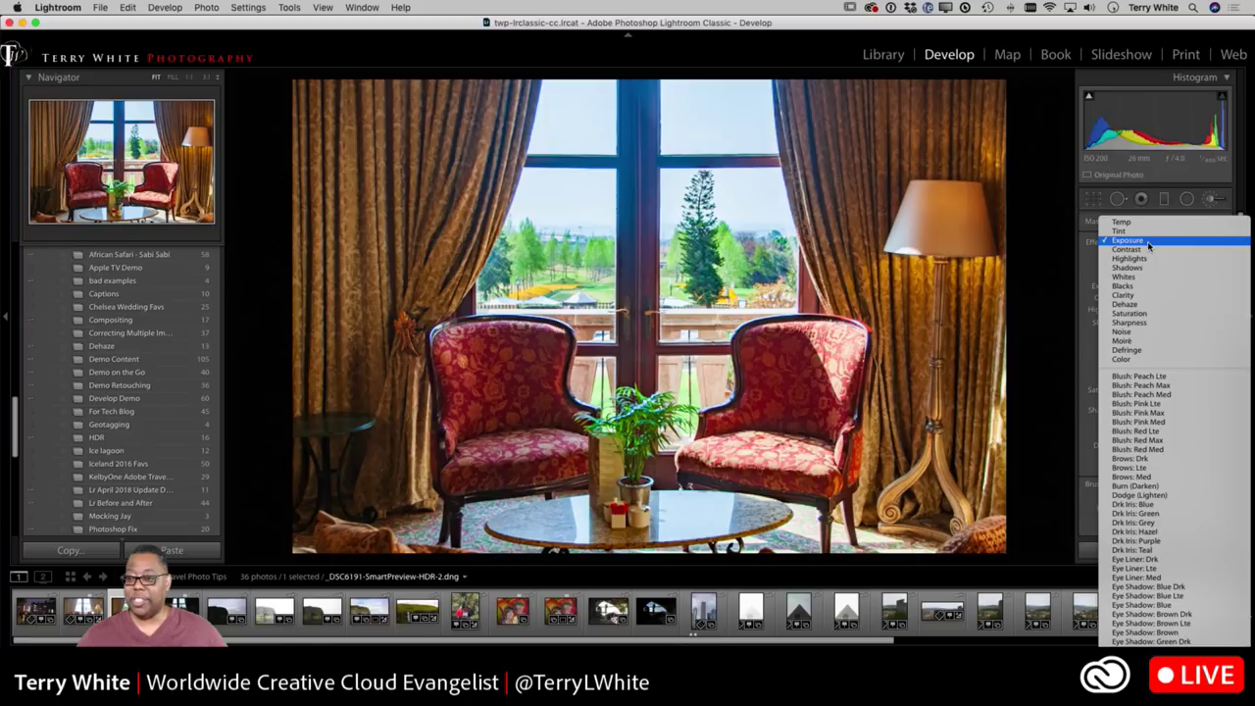
{"action": "left_click", "coordinate": [1131, 307]}
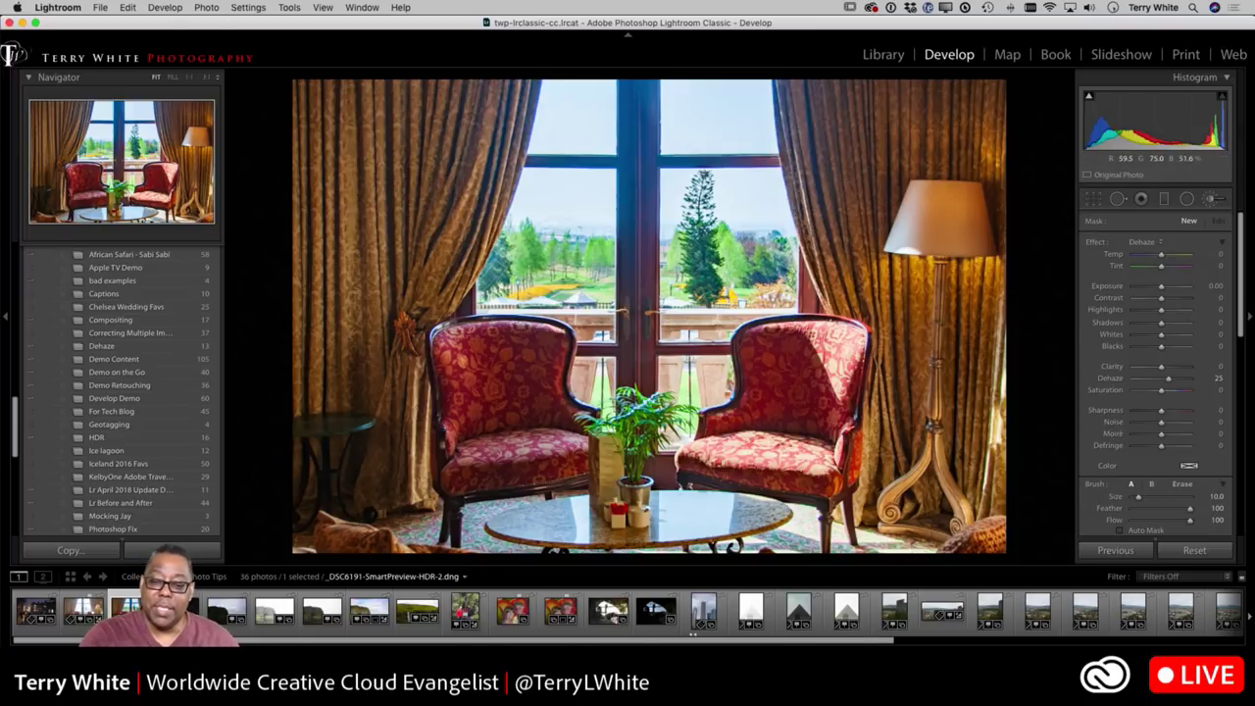
{"action": "left_click", "coordinate": [557, 249]}
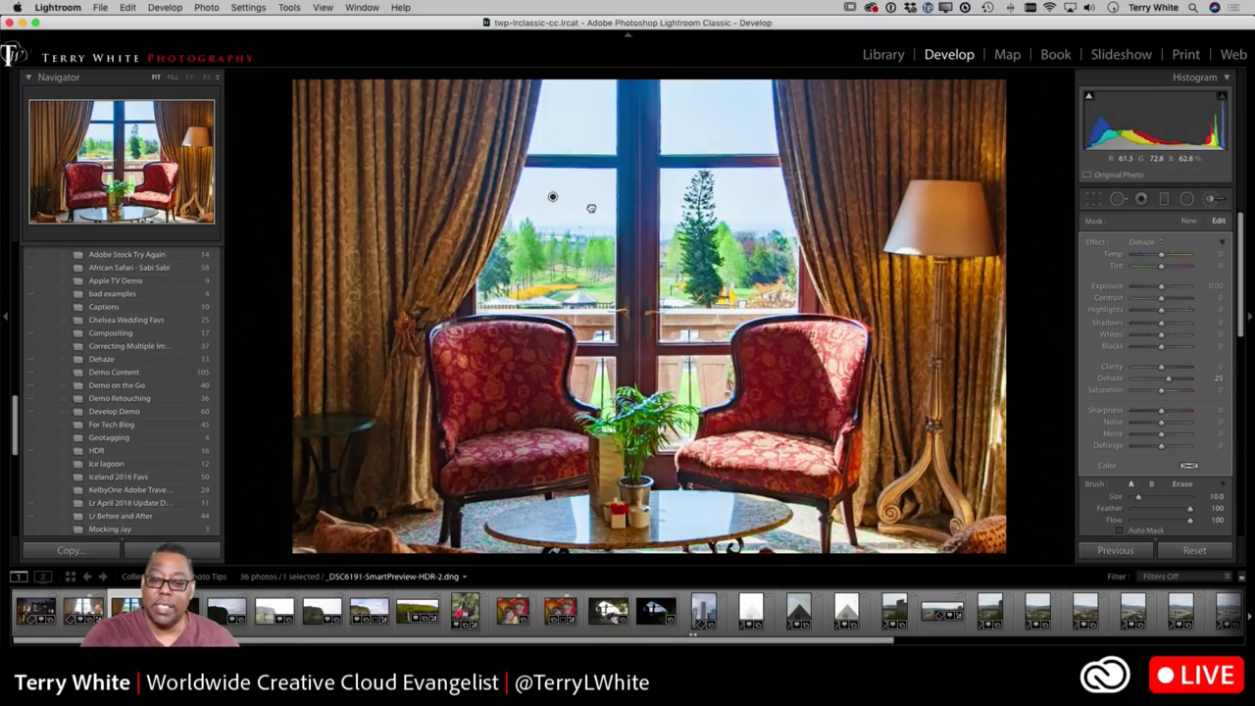
{"action": "mouse_move", "coordinate": [638, 116]}
{"action": "left_mouse_down"}
{"action": "mouse_move", "coordinate": [597, 112]}
{"action": "mouse_move", "coordinate": [672, 97]}
{"action": "mouse_move", "coordinate": [706, 107]}
{"action": "mouse_move", "coordinate": [648, 94]}
{"action": "mouse_move", "coordinate": [563, 114]}
{"action": "mouse_move", "coordinate": [576, 108]}
{"action": "mouse_move", "coordinate": [565, 99]}
{"action": "mouse_move", "coordinate": [778, 101]}
{"action": "mouse_move", "coordinate": [728, 143]}
{"action": "mouse_move", "coordinate": [698, 232]}
{"action": "left_mouse_up"}
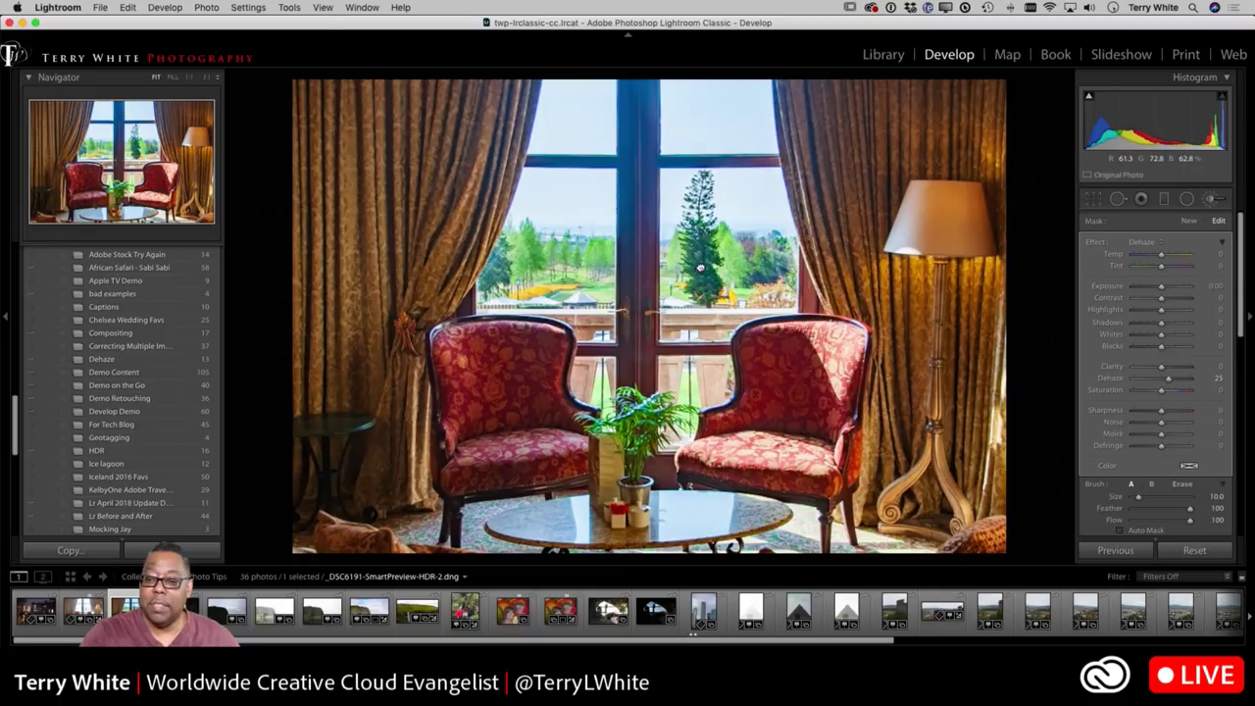
{"action": "mouse_move", "coordinate": [737, 271]}
{"action": "left_mouse_down"}
{"action": "mouse_move", "coordinate": [706, 267]}
{"action": "mouse_move", "coordinate": [755, 241]}
{"action": "mouse_move", "coordinate": [699, 223]}
{"action": "mouse_move", "coordinate": [746, 192]}
{"action": "mouse_move", "coordinate": [677, 171]}
{"action": "mouse_move", "coordinate": [652, 192]}
{"action": "mouse_move", "coordinate": [639, 169]}
{"action": "mouse_move", "coordinate": [646, 137]}
{"action": "mouse_move", "coordinate": [687, 111]}
{"action": "mouse_move", "coordinate": [737, 110]}
{"action": "mouse_move", "coordinate": [560, 127]}
{"action": "mouse_move", "coordinate": [534, 157]}
{"action": "mouse_move", "coordinate": [501, 287]}
{"action": "mouse_move", "coordinate": [589, 270]}
{"action": "mouse_move", "coordinate": [579, 299]}
{"action": "mouse_move", "coordinate": [603, 314]}
{"action": "mouse_move", "coordinate": [649, 287]}
{"action": "mouse_move", "coordinate": [768, 273]}
{"action": "left_mouse_up"}
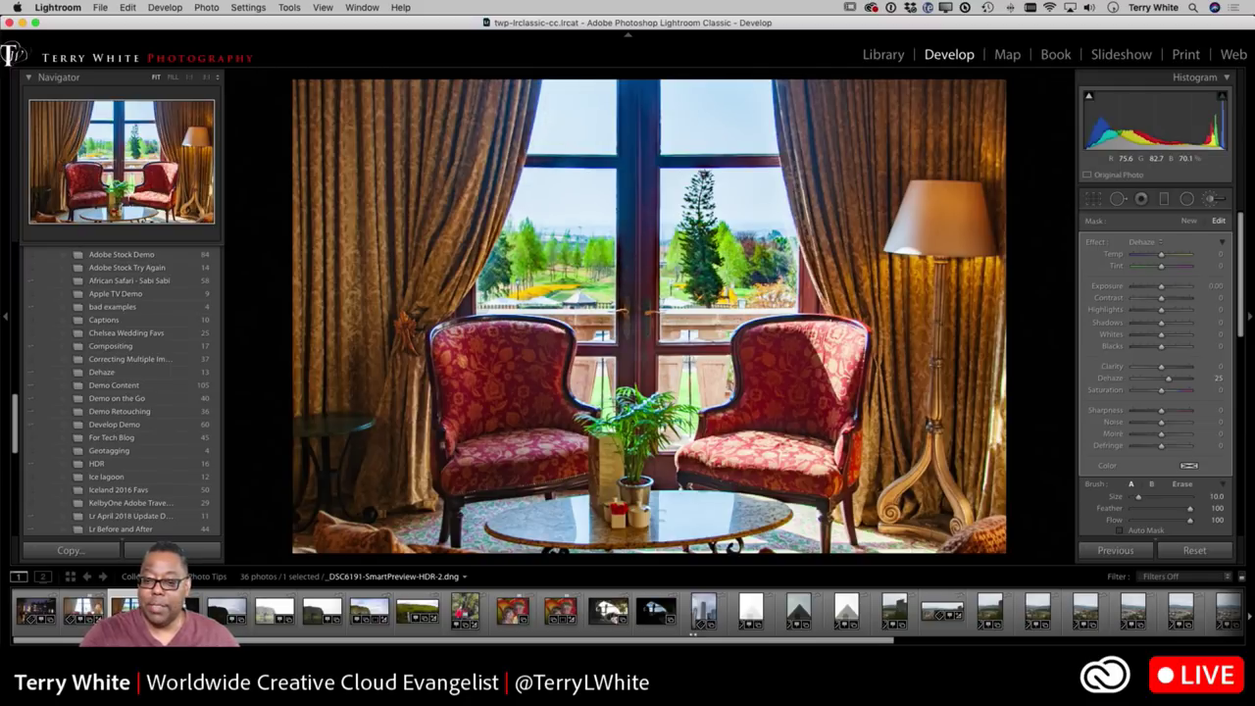
{"action": "mouse_move", "coordinate": [644, 186]}
{"action": "left_mouse_down"}
{"action": "mouse_move", "coordinate": [647, 110]}
{"action": "mouse_move", "coordinate": [635, 176]}
{"action": "mouse_move", "coordinate": [520, 110]}
{"action": "mouse_move", "coordinate": [564, 96]}
{"action": "mouse_move", "coordinate": [402, 106]}
{"action": "mouse_move", "coordinate": [925, 100]}
{"action": "mouse_move", "coordinate": [882, 91]}
{"action": "mouse_move", "coordinate": [821, 143]}
{"action": "mouse_move", "coordinate": [948, 138]}
{"action": "mouse_move", "coordinate": [826, 158]}
{"action": "mouse_move", "coordinate": [816, 192]}
{"action": "mouse_move", "coordinate": [784, 164]}
{"action": "mouse_move", "coordinate": [487, 190]}
{"action": "mouse_move", "coordinate": [460, 88]}
{"action": "mouse_move", "coordinate": [319, 129]}
{"action": "mouse_move", "coordinate": [451, 139]}
{"action": "mouse_move", "coordinate": [556, 242]}
{"action": "left_mouse_up"}
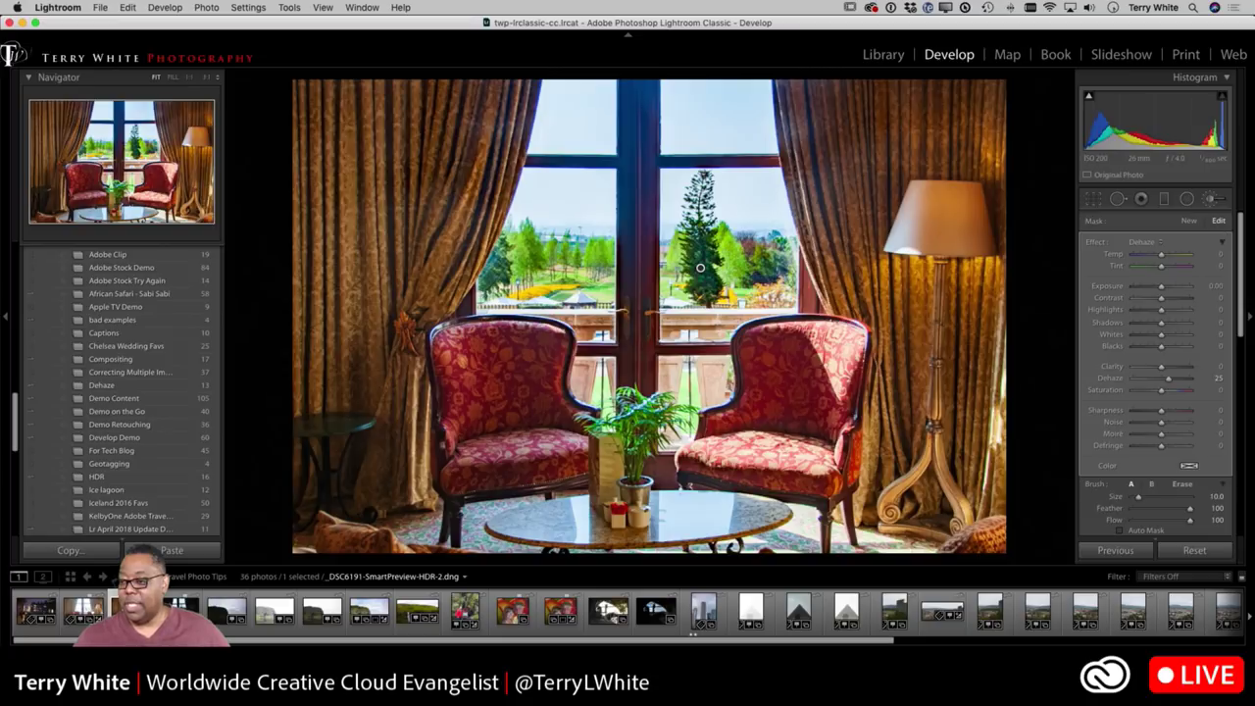
Set the brushed window area's Dehaze to 18 and Exposure to −0.12, and check its coverage with the mask overlay
{"action": "mouse_move", "coordinate": [1168, 380]}
{"action": "left_mouse_down"}
{"action": "mouse_move", "coordinate": [1181, 381]}
{"action": "mouse_move", "coordinate": [1168, 380]}
{"action": "left_mouse_up"}
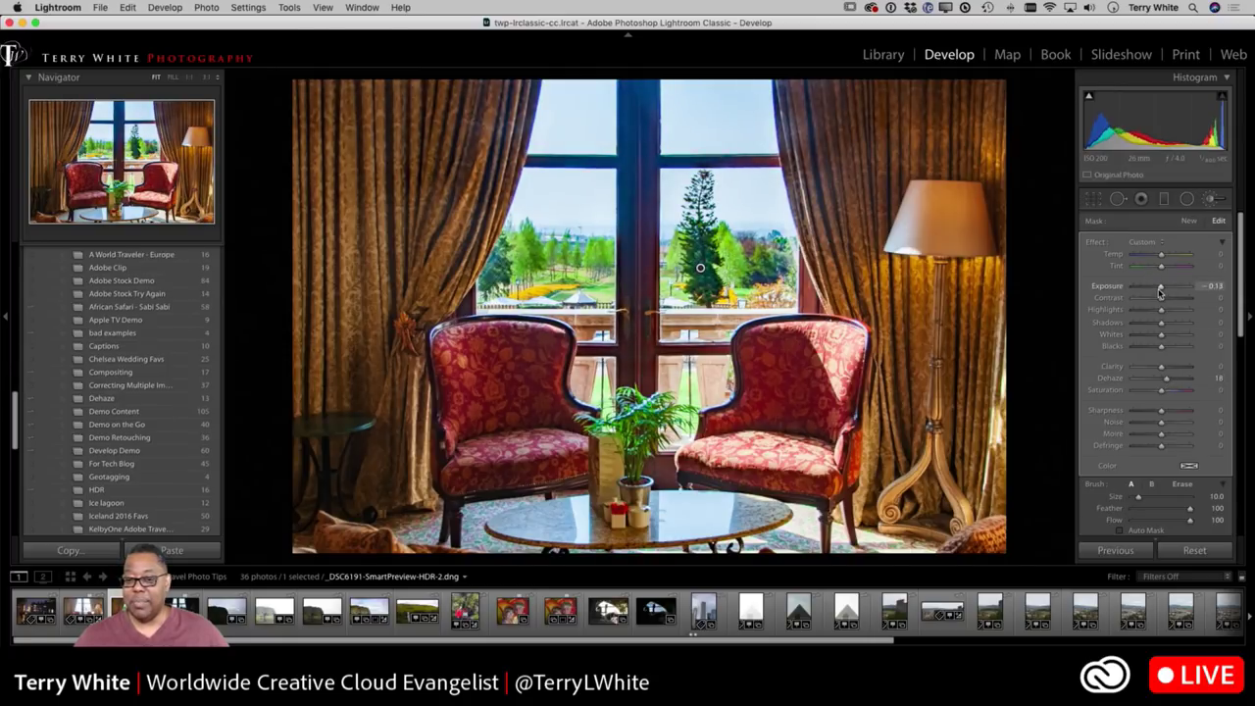
{"action": "left_click_drag", "start_coordinate": [1160, 291], "coordinate": [1161, 291]}
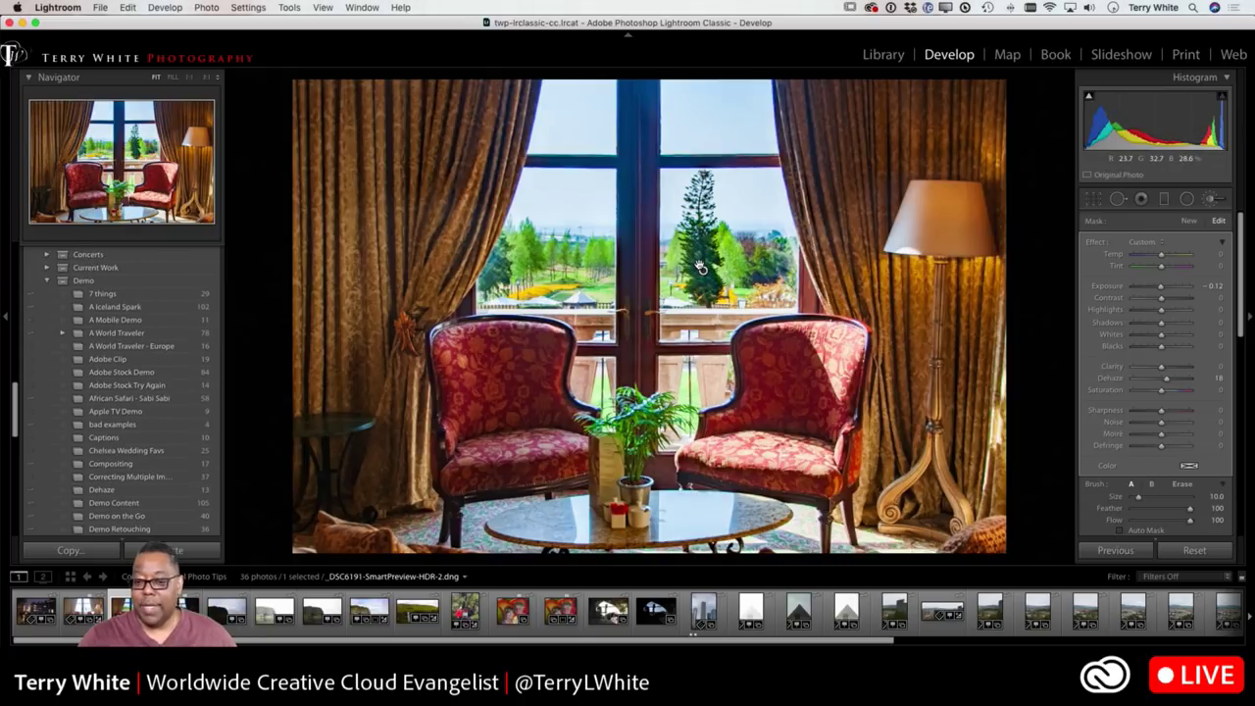
{"action": "key", "text": "o"}
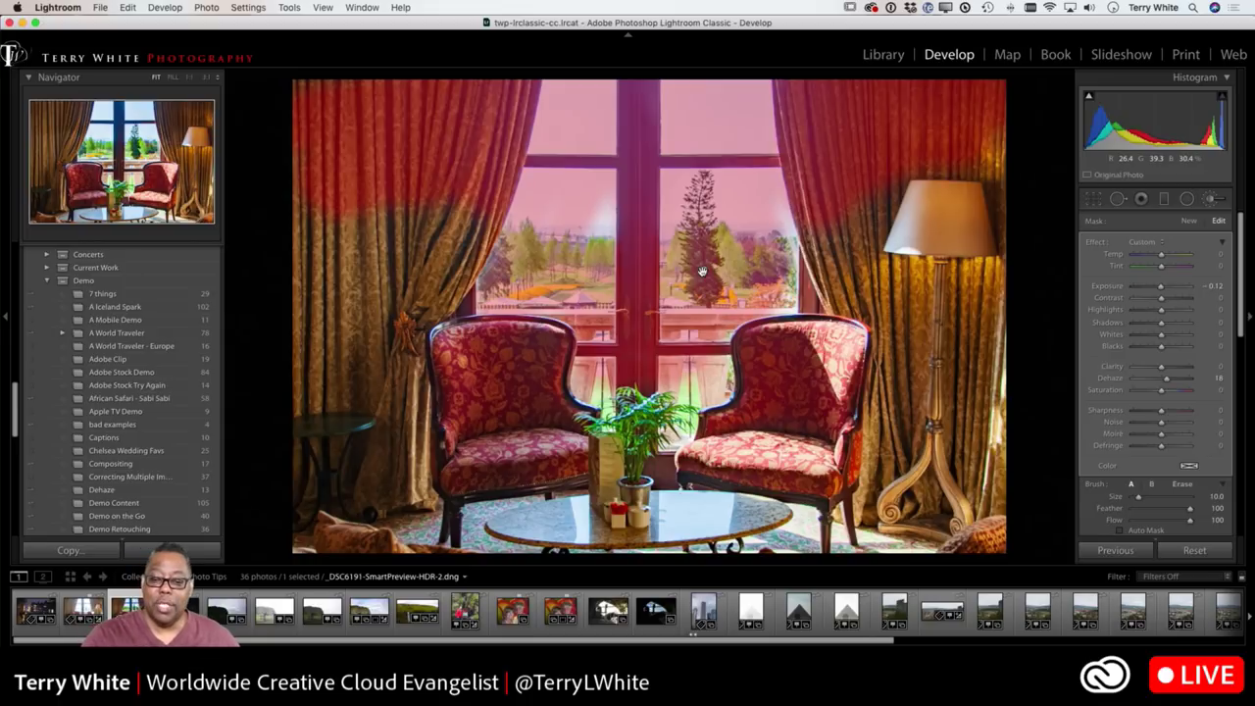
{"action": "key", "text": "o"}
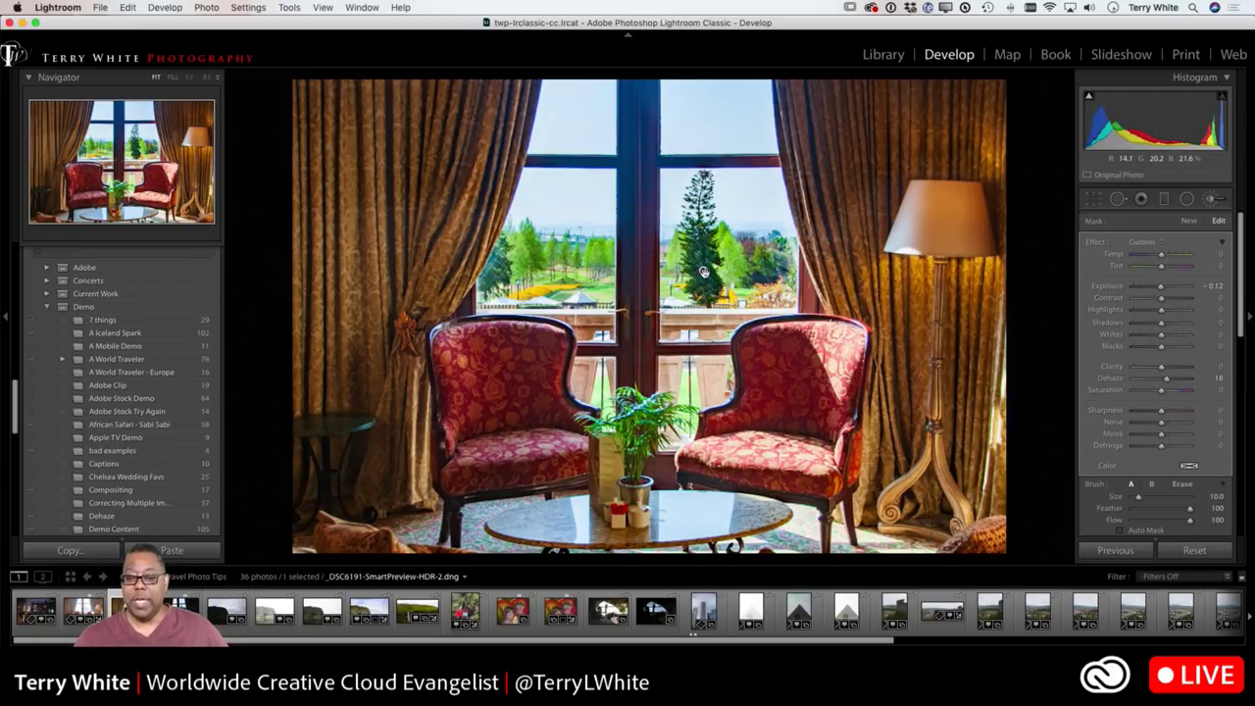
Recheck the brushed window area with the mask overlay, hide it again and return to the photo grid
{"action": "key", "text": "o"}
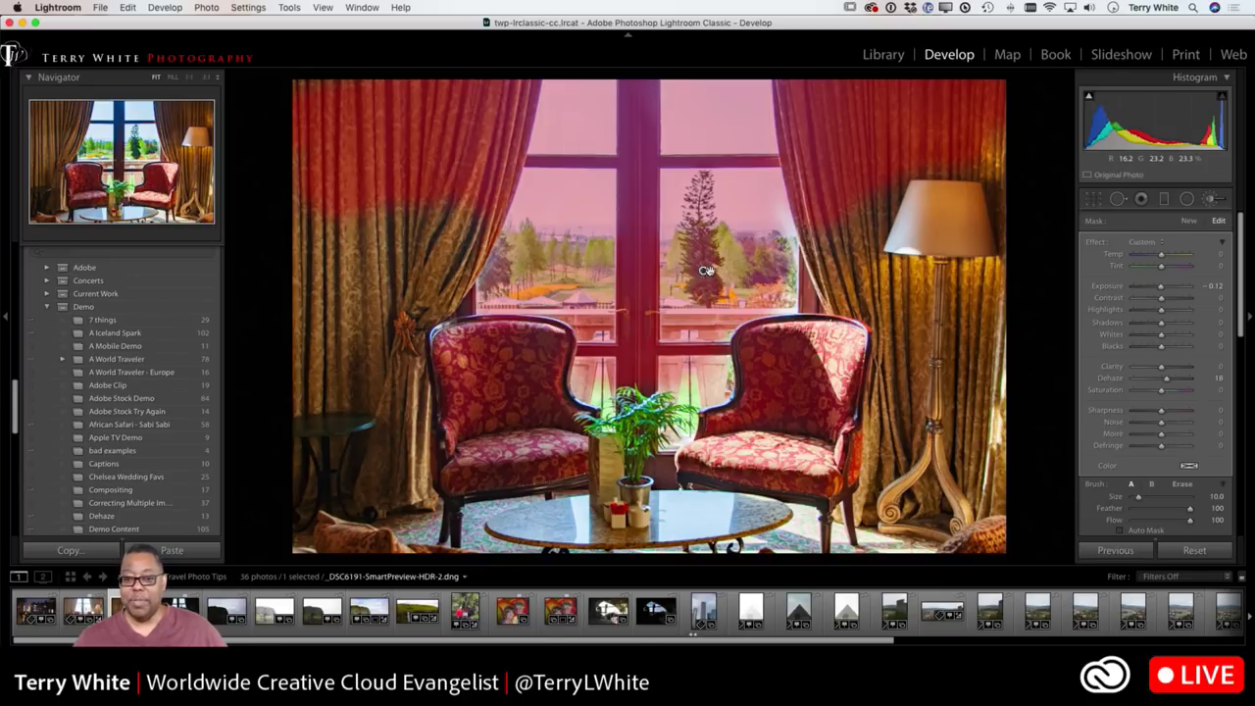
{"action": "key", "text": "o"}
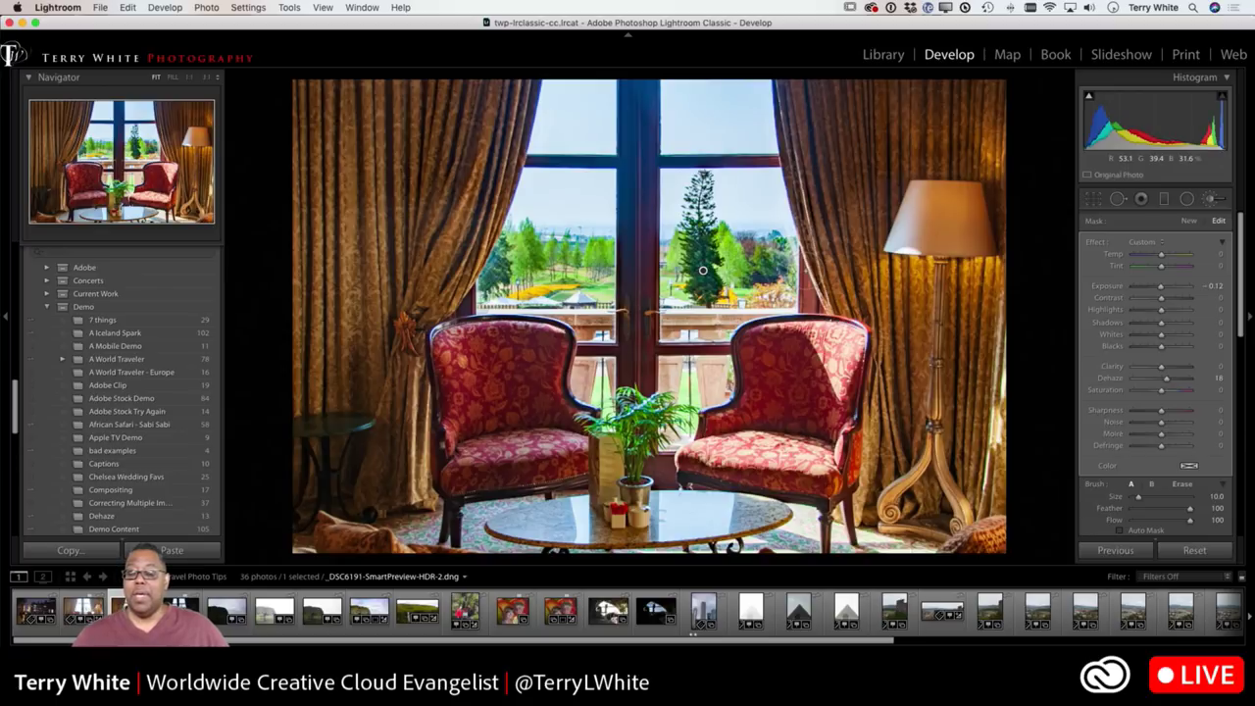
{"action": "key", "text": "g"}
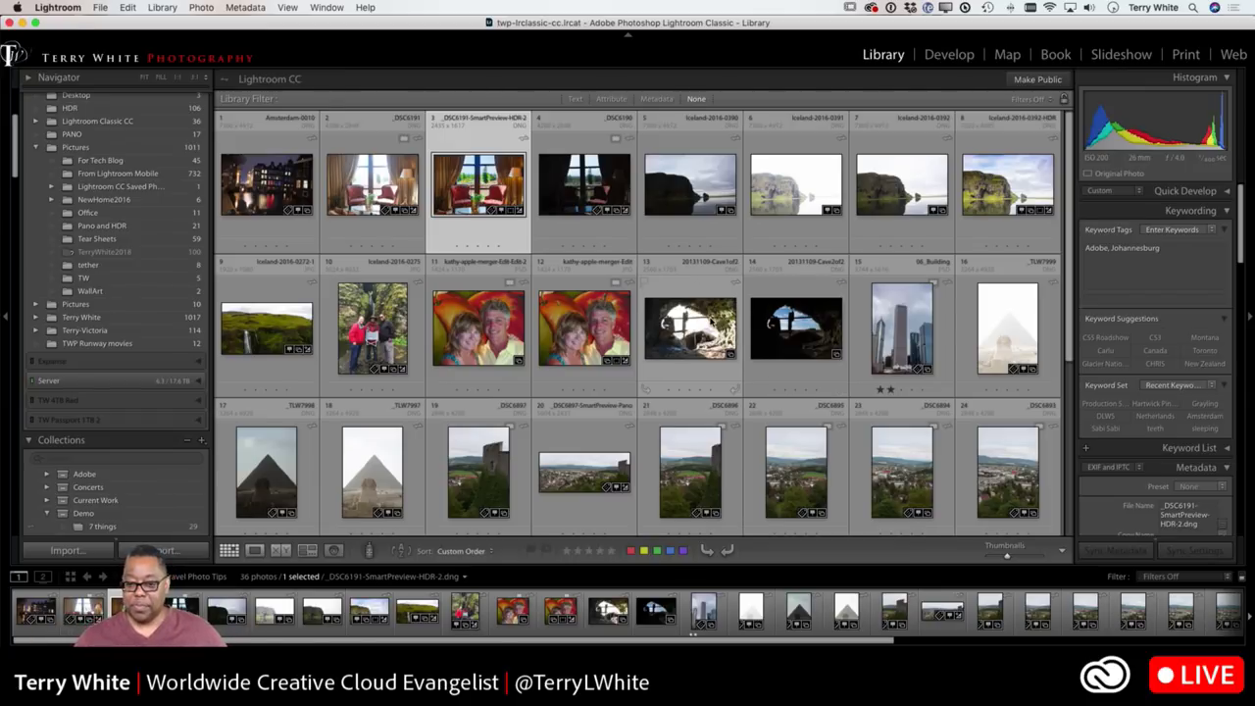
Compare the bright and dark cave exposures at full-screen size
{"action": "left_click", "coordinate": [719, 319]}
{"action": "key", "text": "f"}
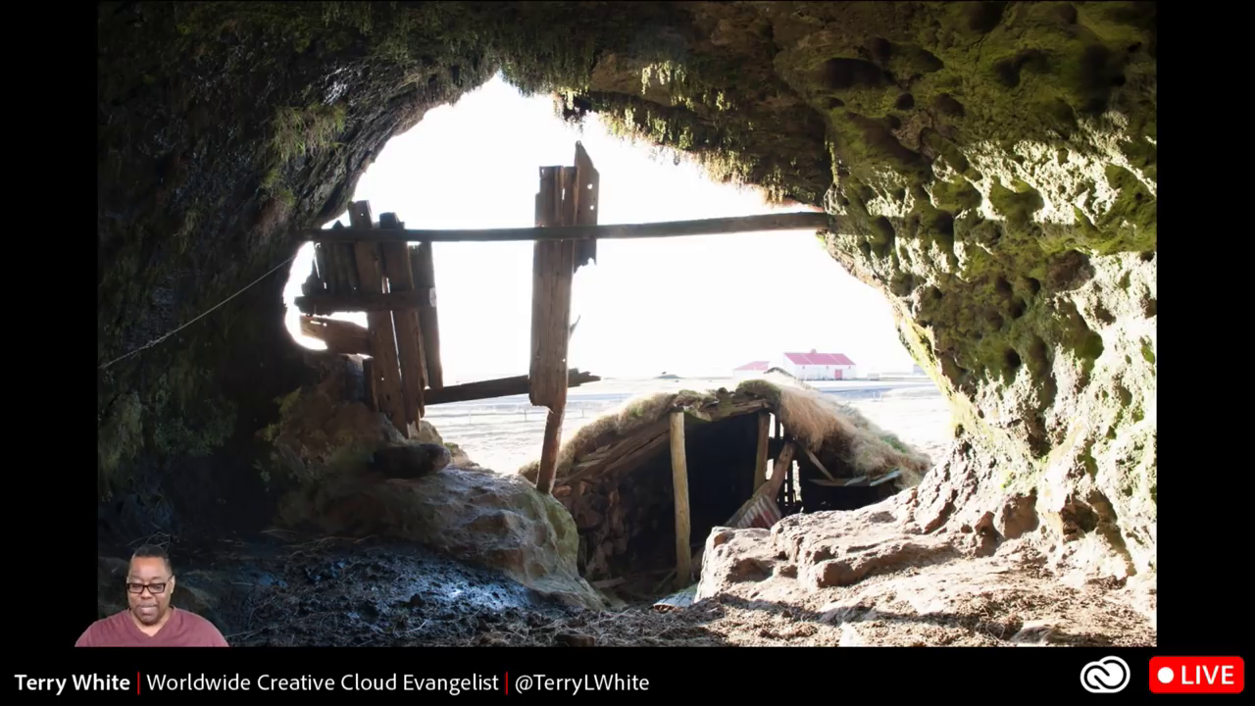
{"action": "key", "text": "Right"}
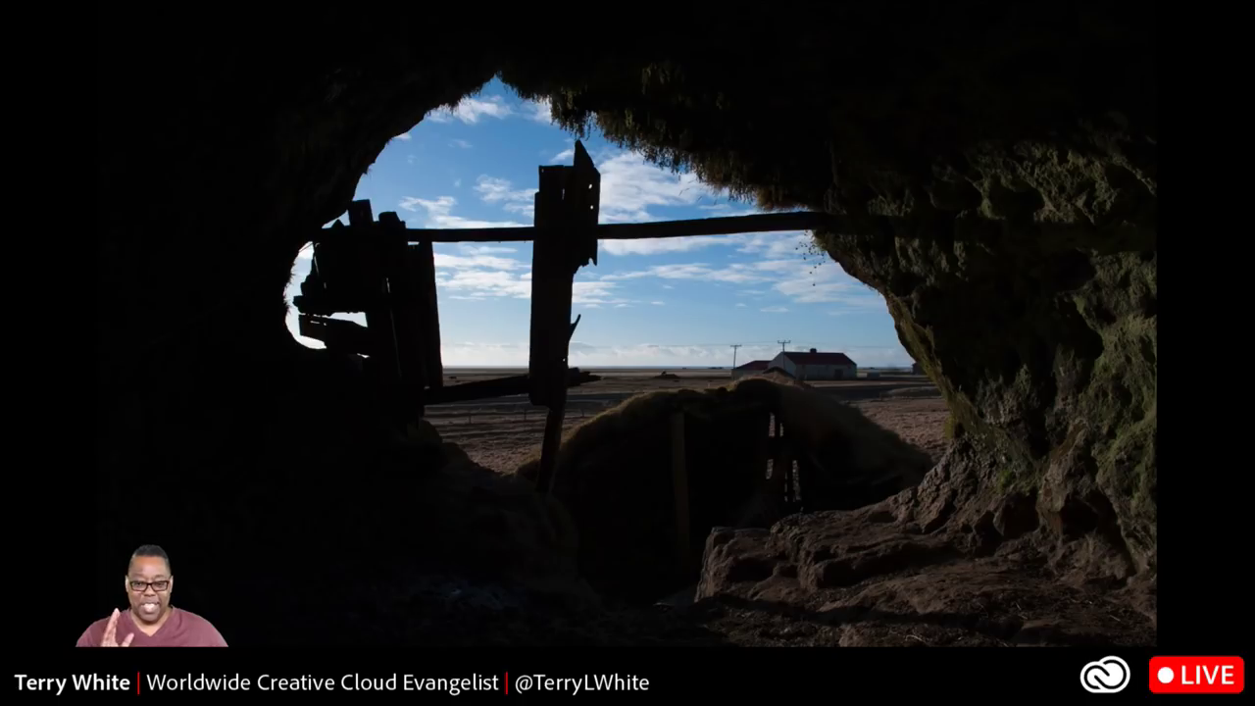
{"action": "key", "text": "Right"}
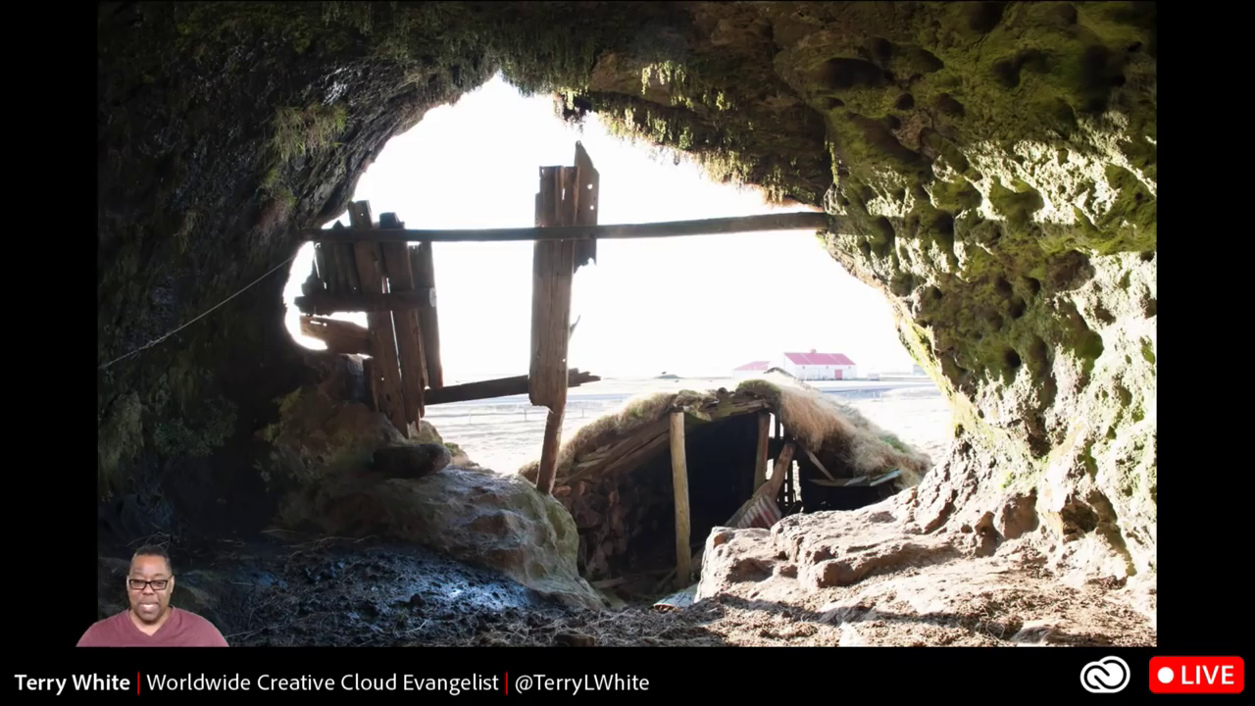
{"action": "key", "text": "Escape"}
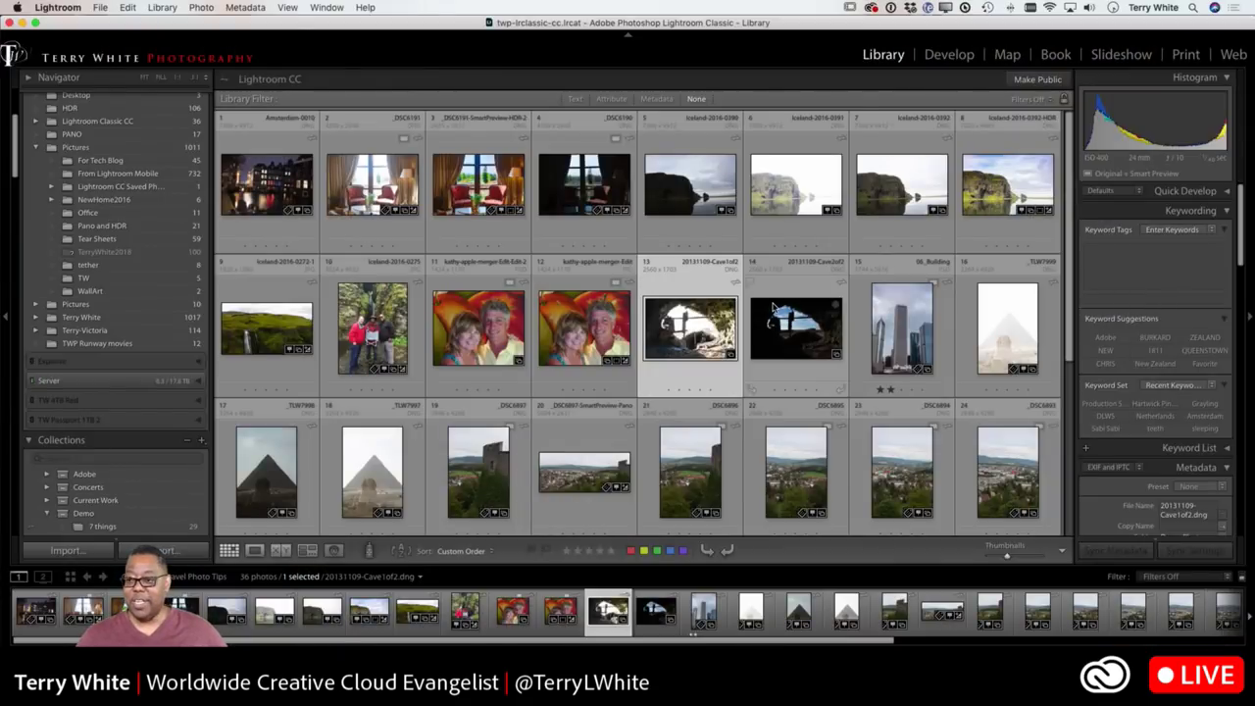
Merge the two cave exposures into an HDR photo with Auto Align and Auto Settings on and Deghost Amount set to None
{"action": "left_click", "coordinate": [767, 338], "text": "shift"}
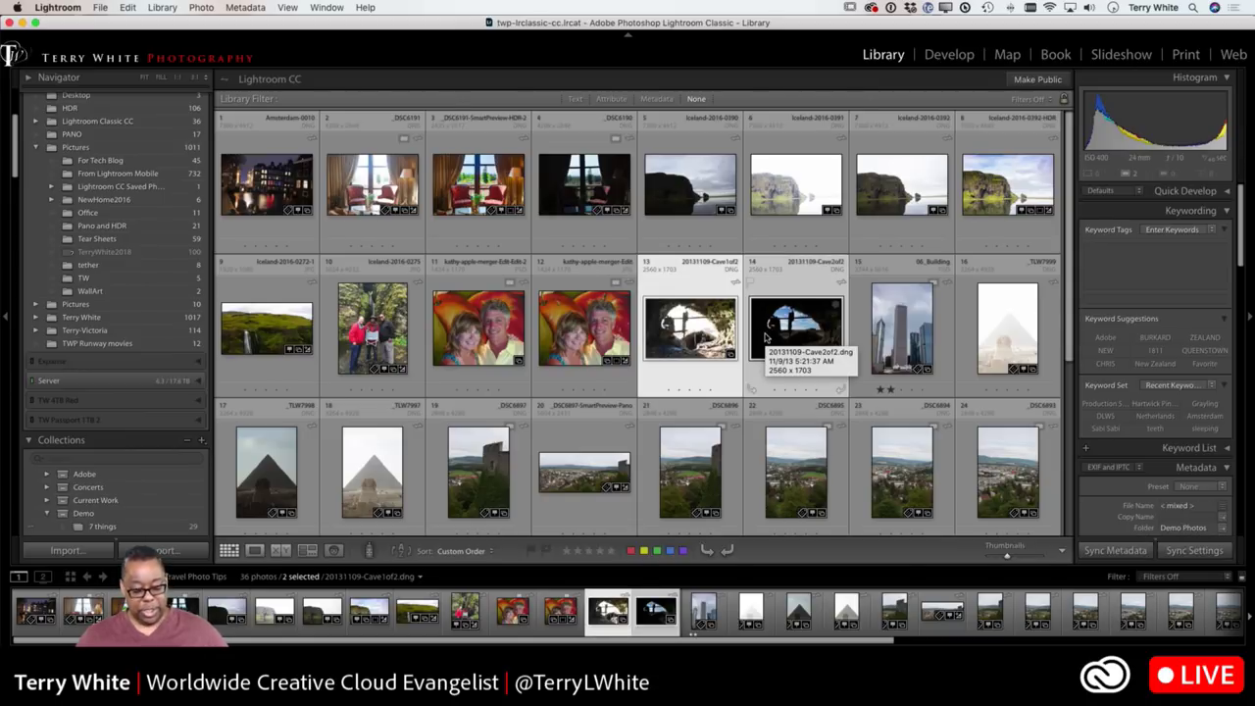
{"action": "key", "text": "ctrl+h"}
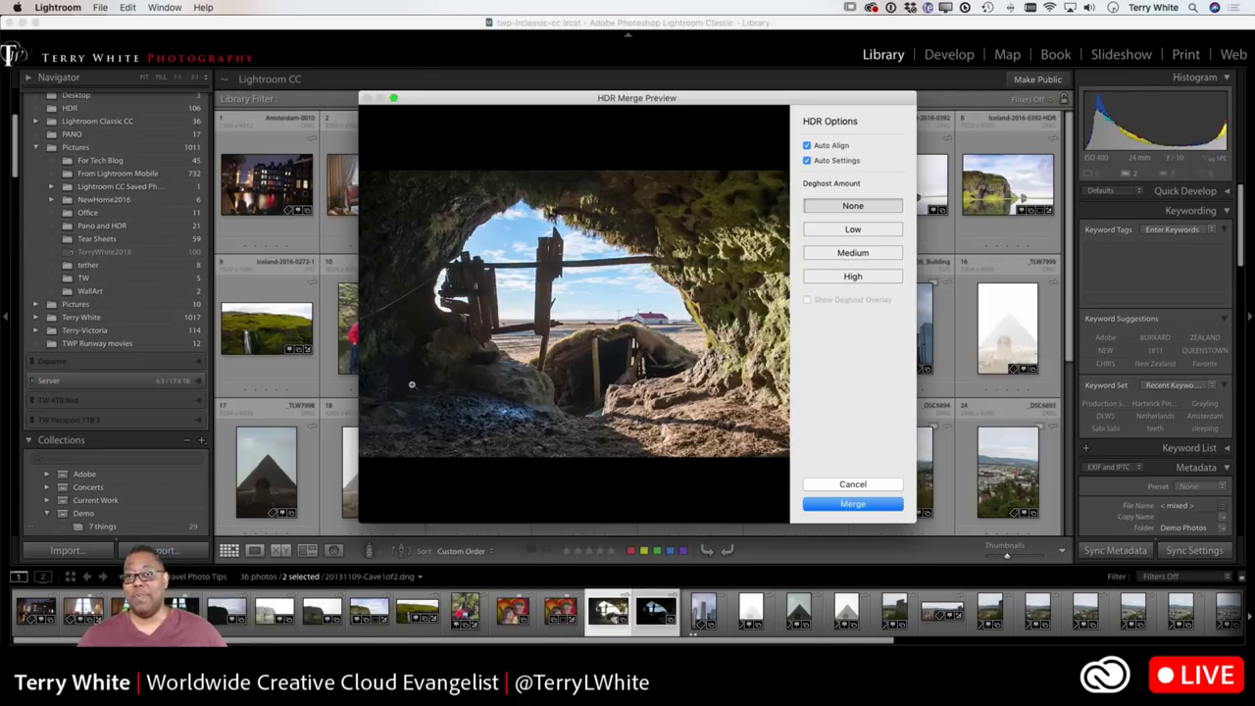
{"action": "left_click", "coordinate": [823, 505]}
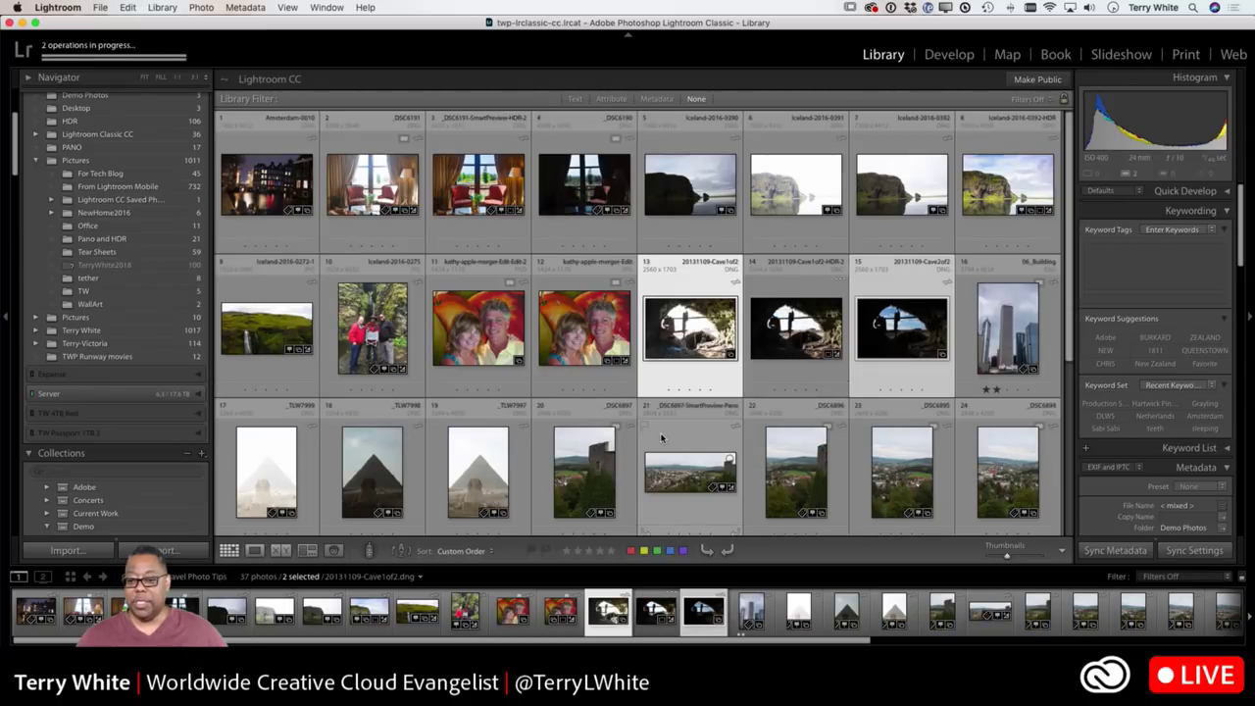
Try automatic straightening on the merged cave HDR photo, and straighten it manually along the horizon instead
{"action": "left_click", "coordinate": [881, 342]}
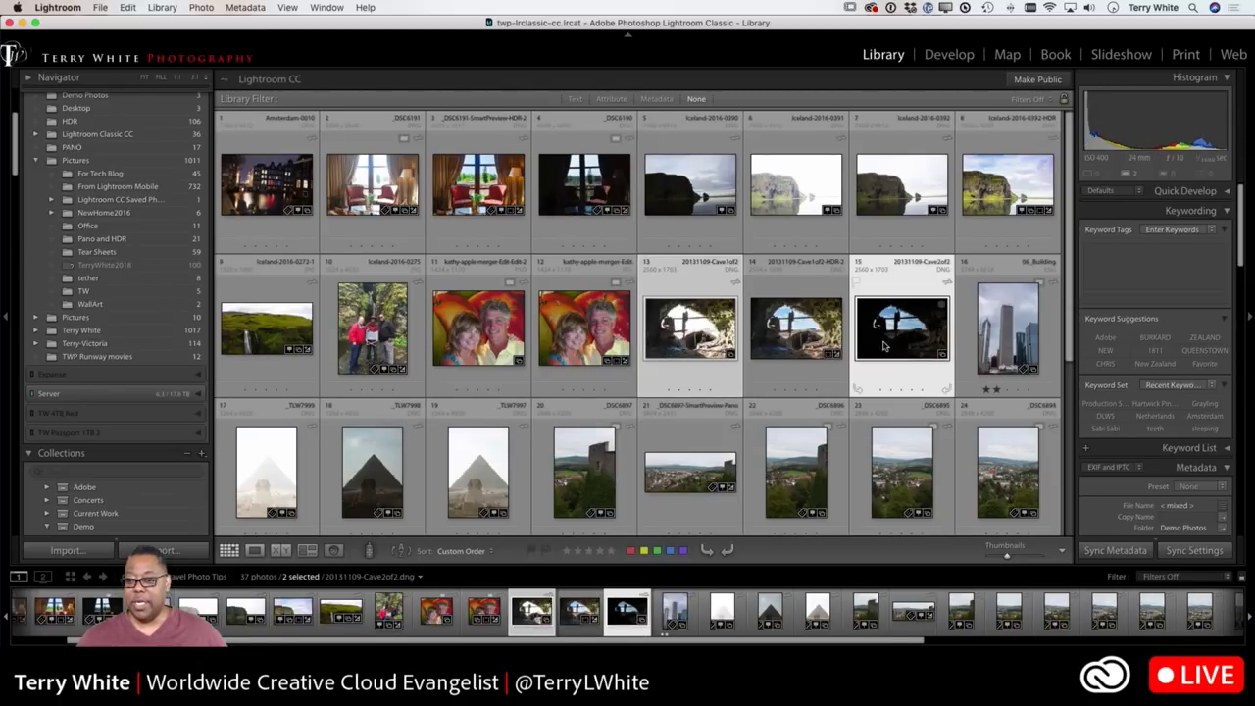
{"action": "left_click", "coordinate": [830, 335]}
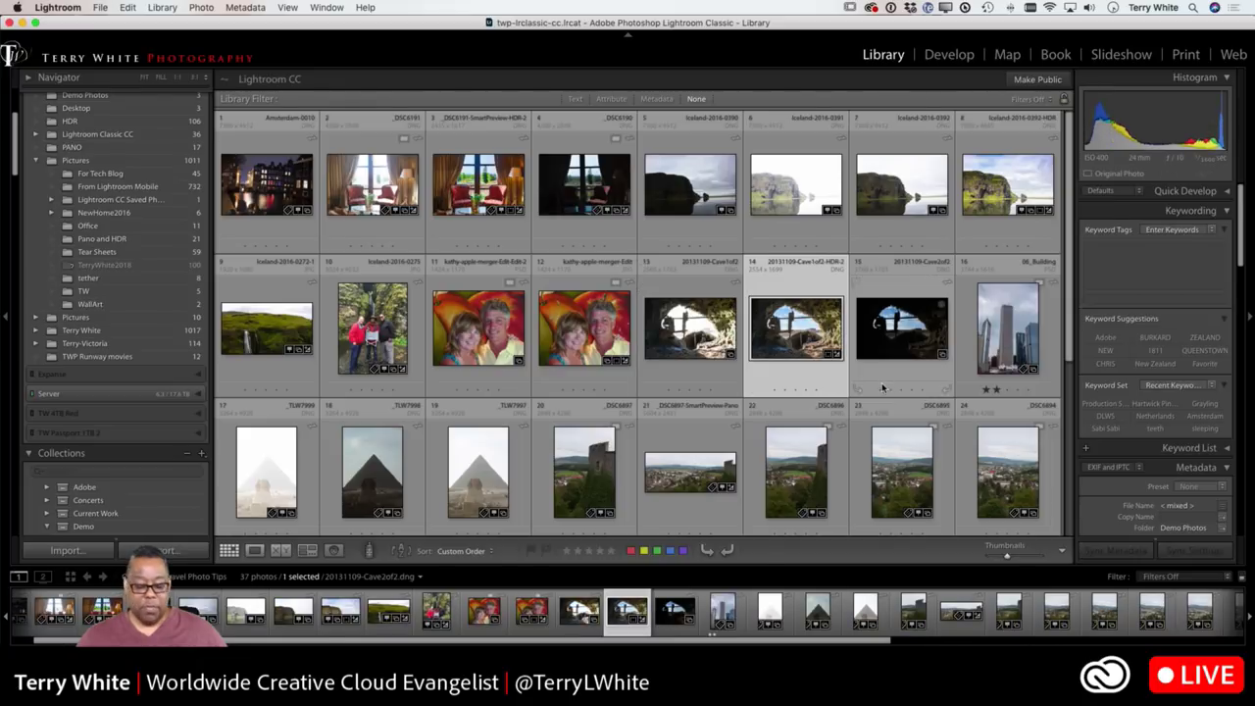
{"action": "key", "text": "d"}
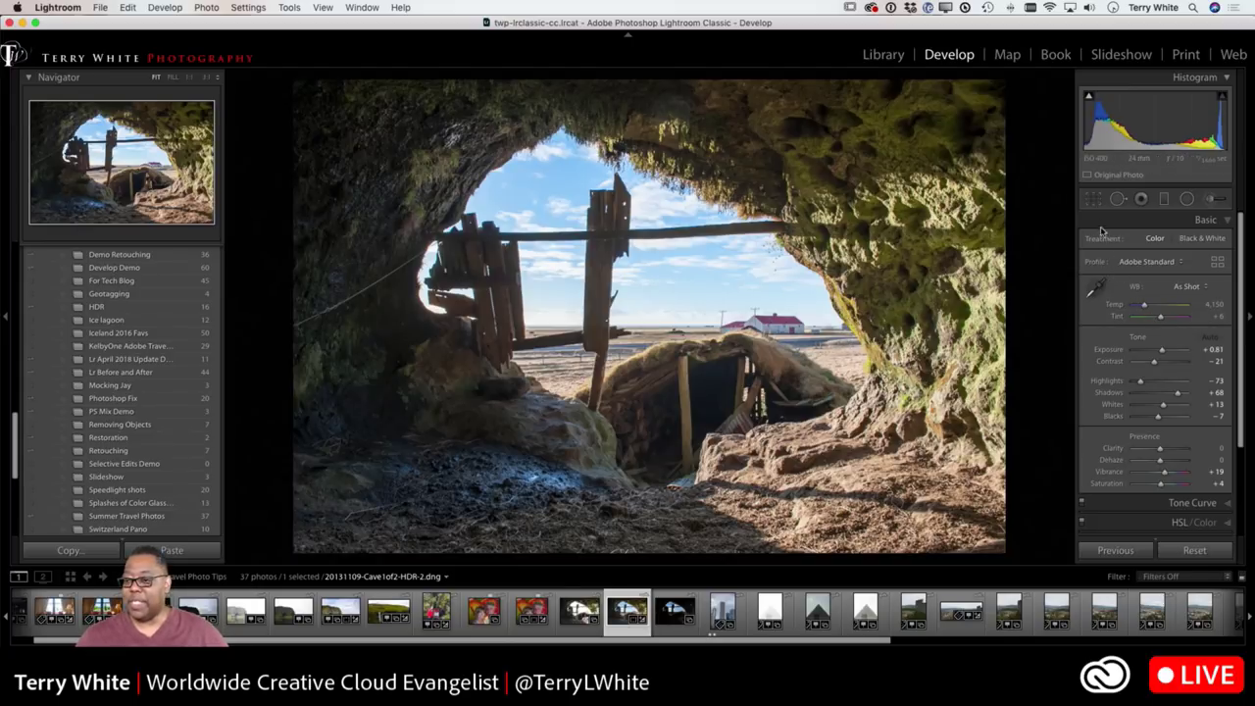
{"action": "left_click", "coordinate": [1094, 200]}
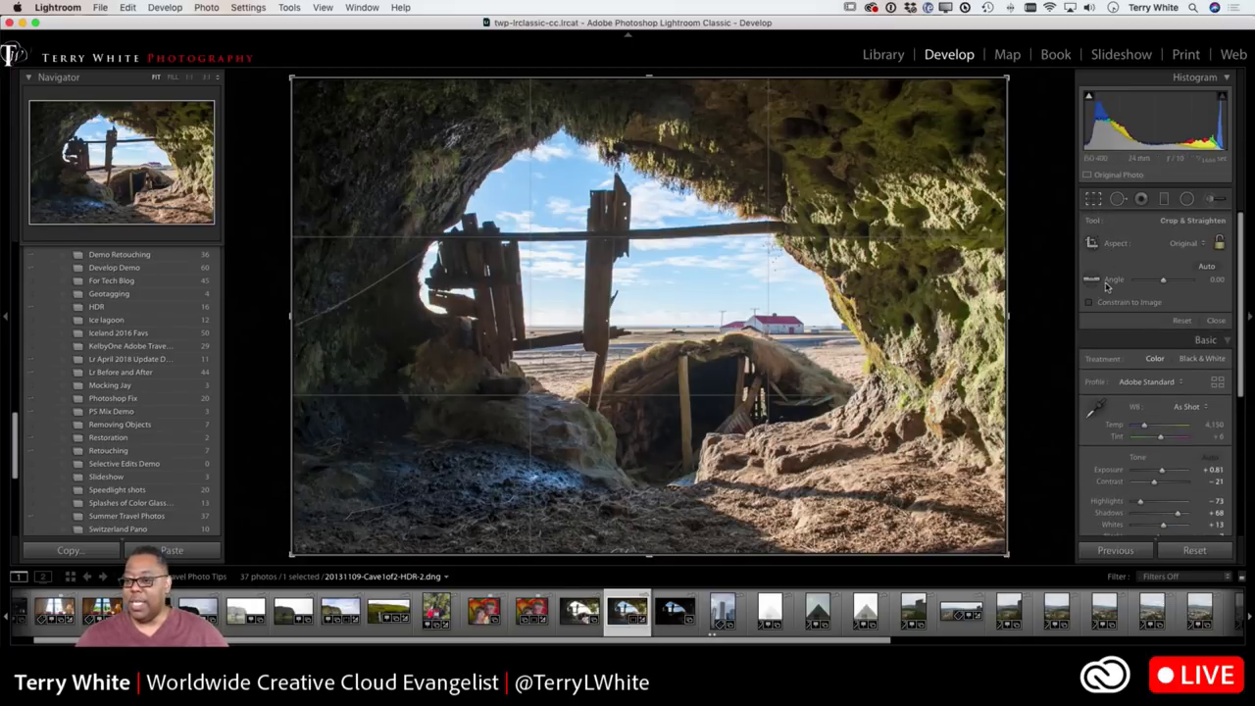
{"action": "left_click", "coordinate": [1206, 267]}
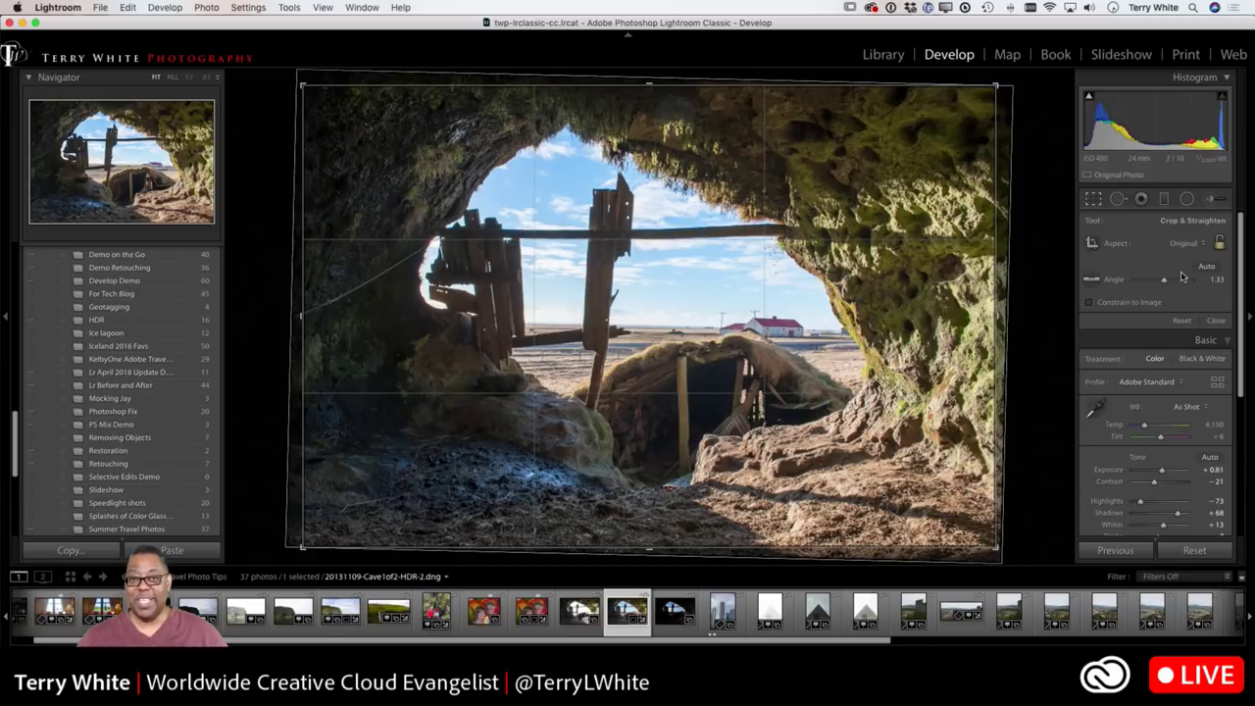
{"action": "left_click", "coordinate": [1095, 282]}
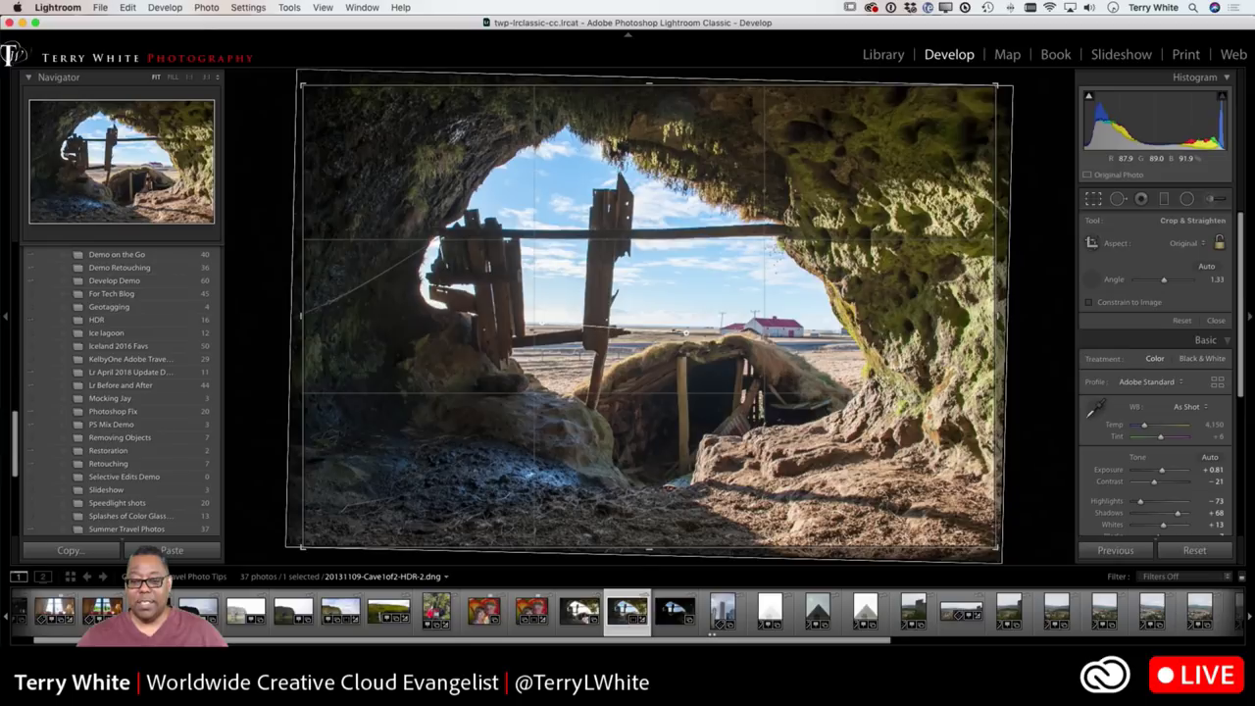
{"action": "left_click_drag", "start_coordinate": [541, 382], "coordinate": [728, 402]}
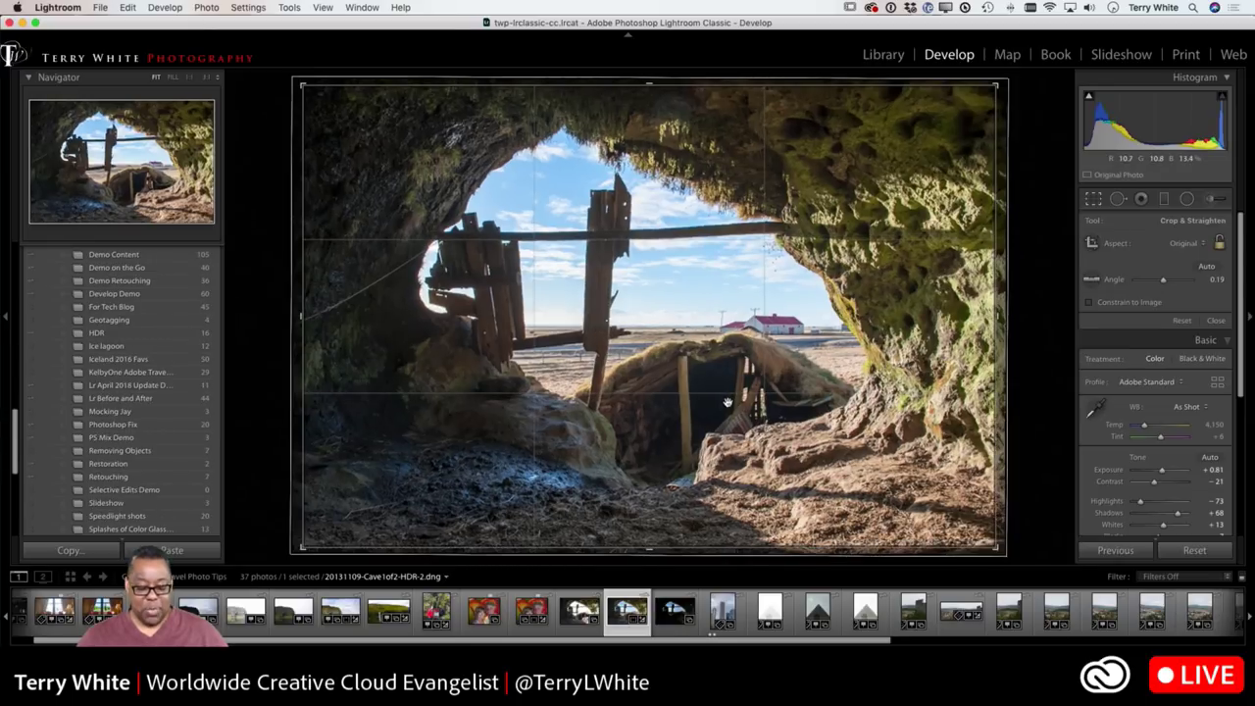
{"action": "key", "text": "Return"}
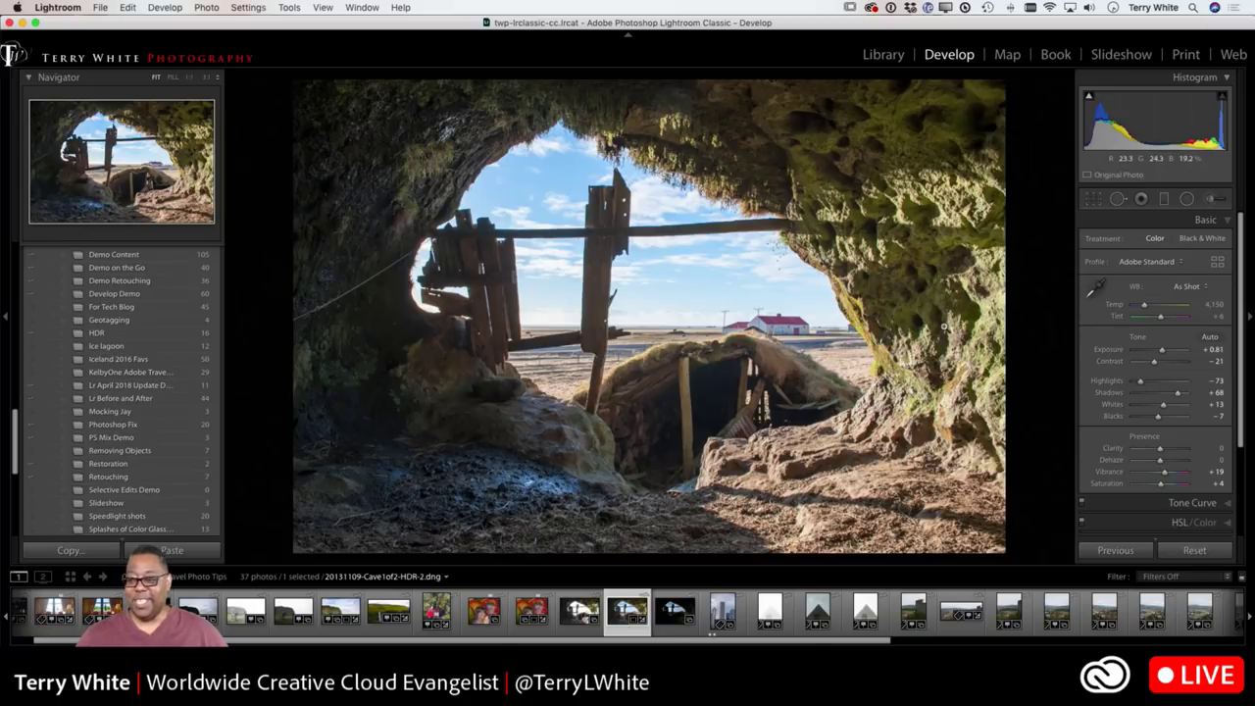
Apply the Adobe Landscape profile to the cave HDR photo and set its Contrast to +10 and Dehaze to +24
{"action": "left_click", "coordinate": [1161, 265]}
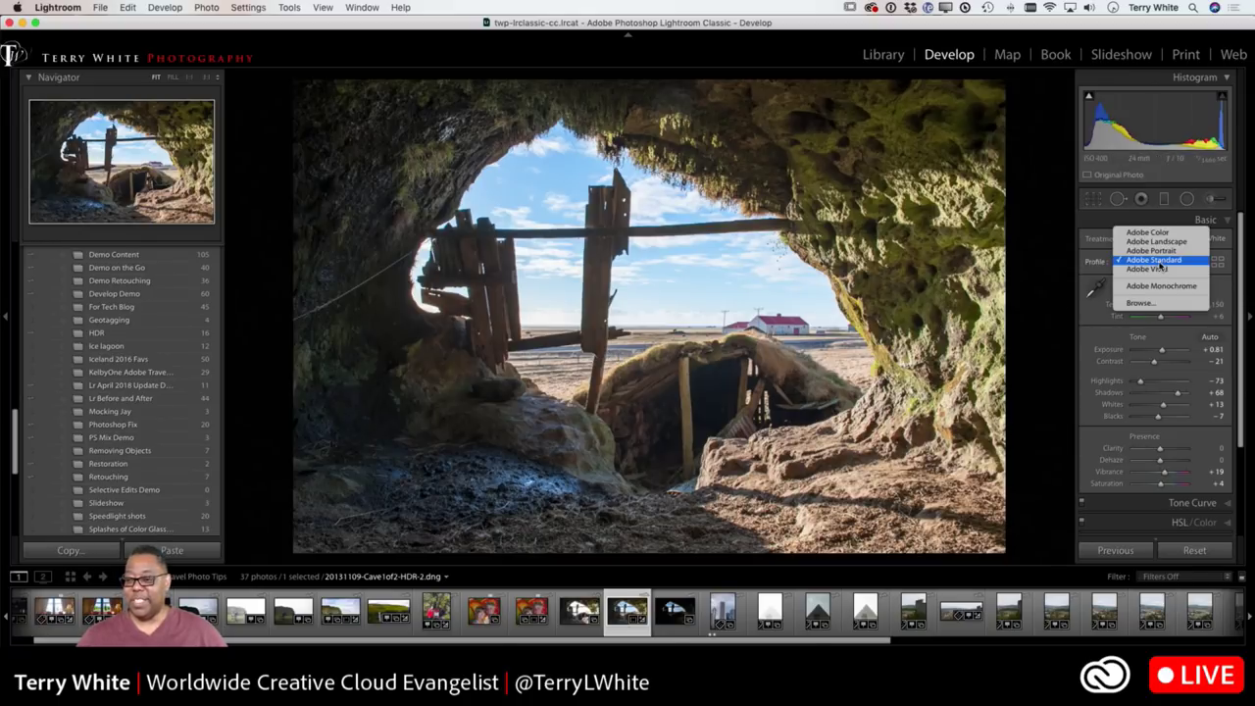
{"action": "left_click", "coordinate": [1157, 241]}
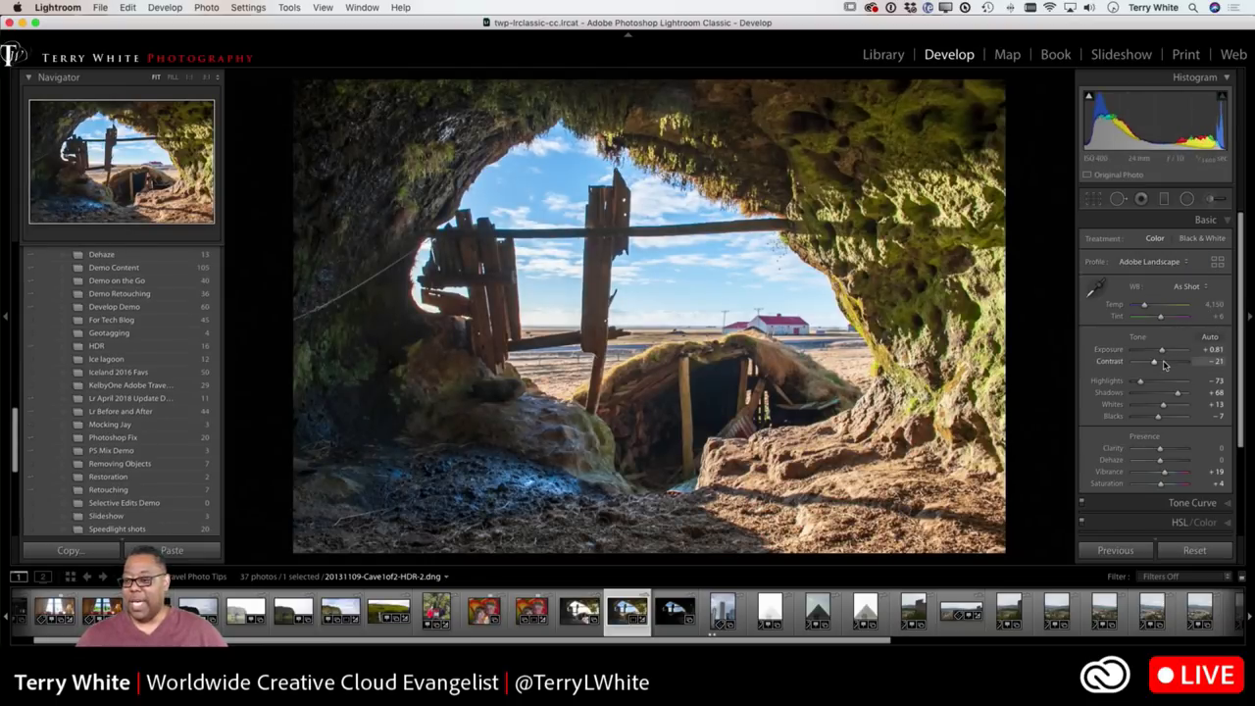
{"action": "scroll", "coordinate": [1157, 363], "scroll_direction": "down", "scroll_amount": 1}
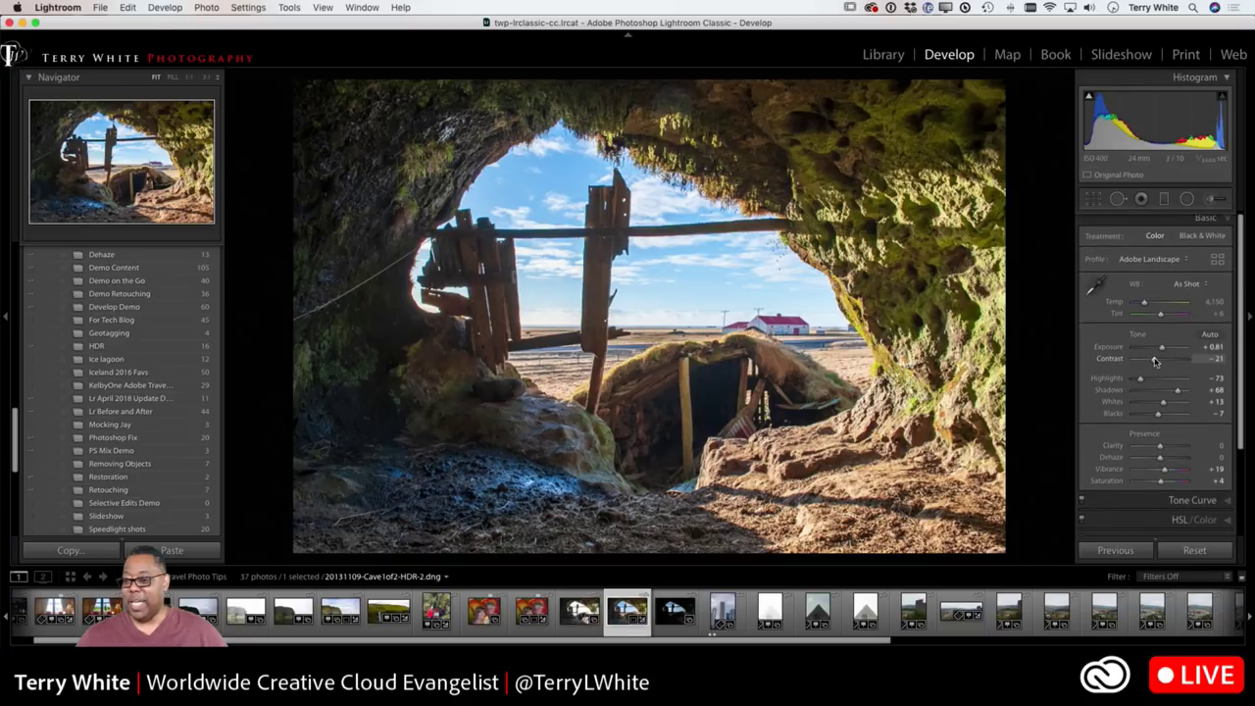
{"action": "scroll", "coordinate": [1153, 364], "scroll_direction": "down", "scroll_amount": 1}
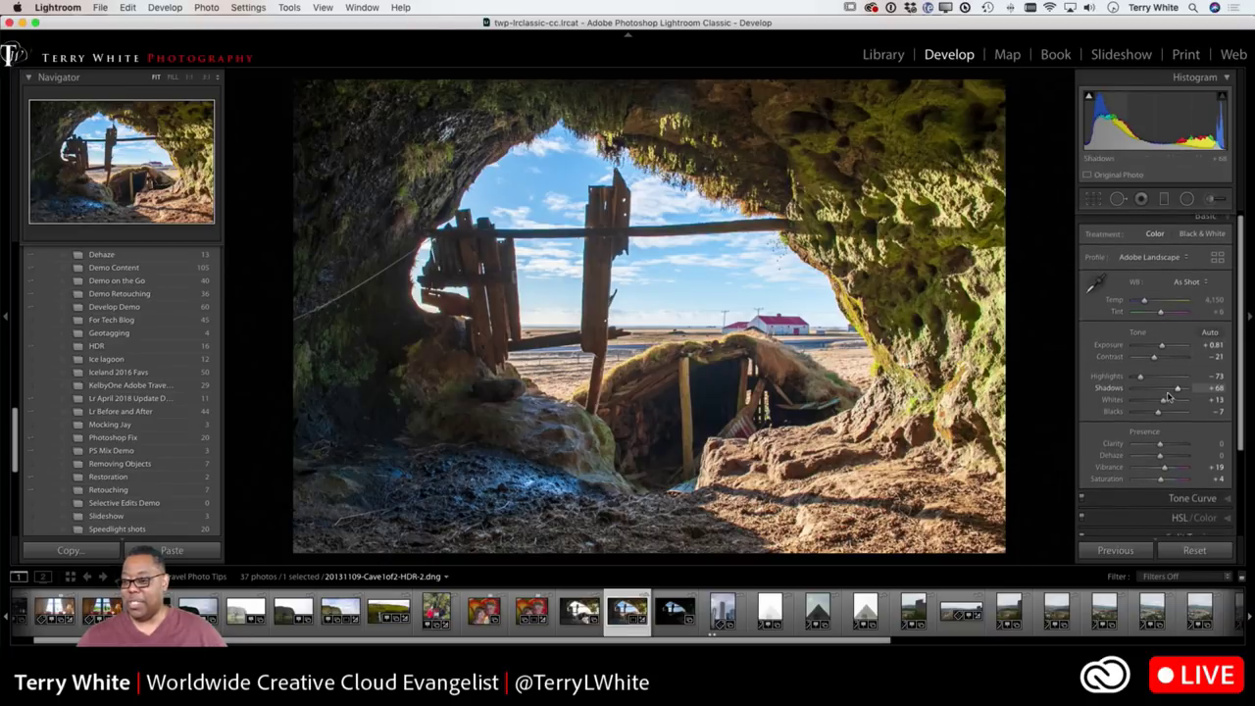
{"action": "left_click_drag", "start_coordinate": [1154, 362], "coordinate": [1162, 359]}
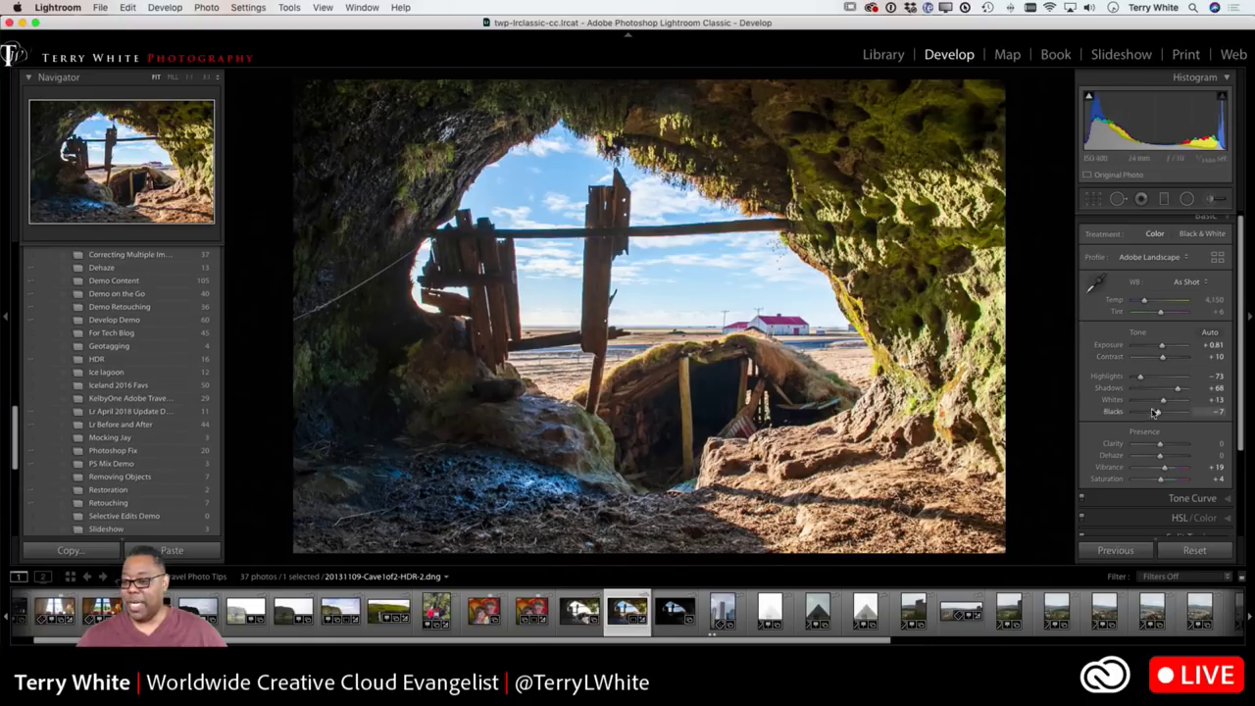
{"action": "left_click_drag", "start_coordinate": [1160, 457], "coordinate": [1166, 459]}
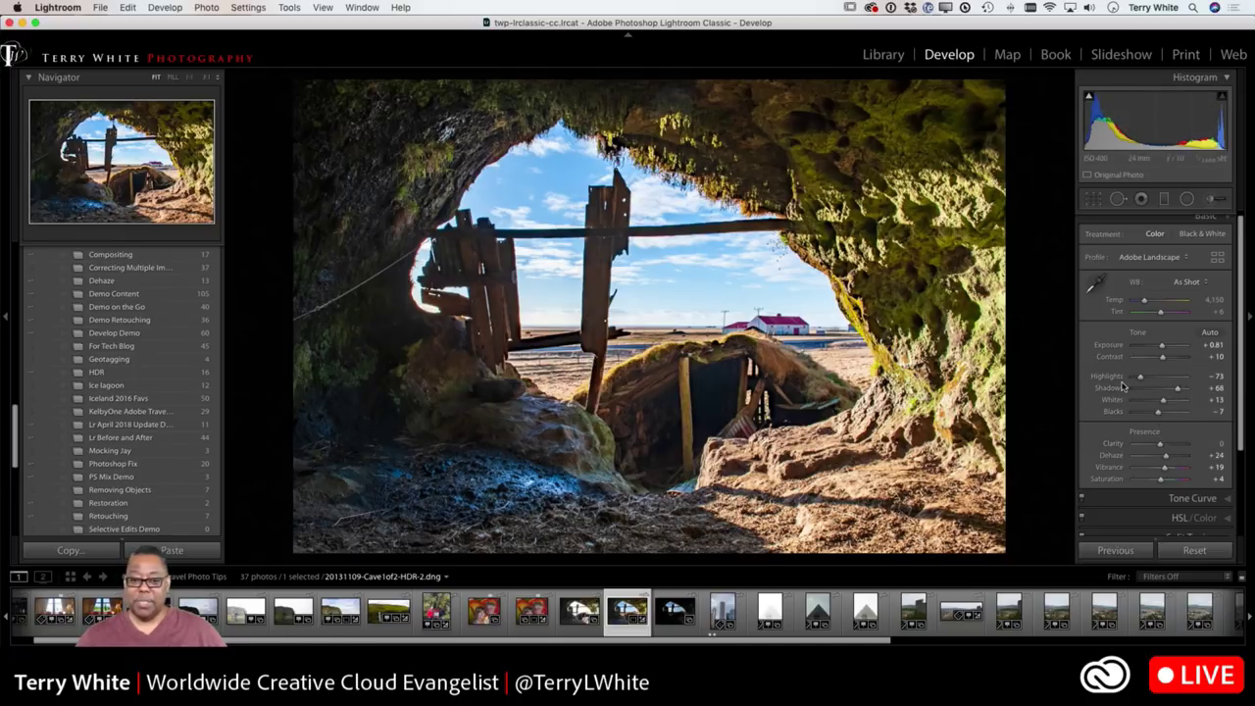
Open the Iceland iceberg photo with the curved horizon for developing
{"action": "key", "text": "g"}
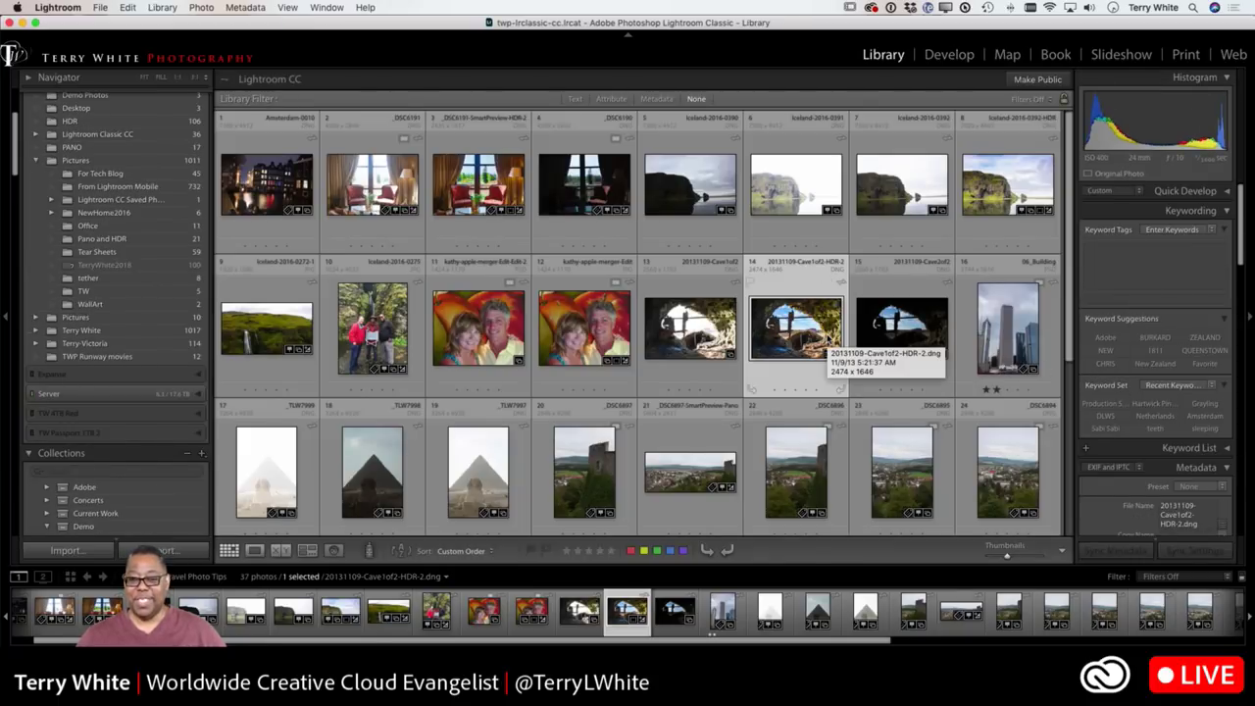
{"action": "scroll", "coordinate": [800, 345], "scroll_direction": "down", "scroll_amount": 2}
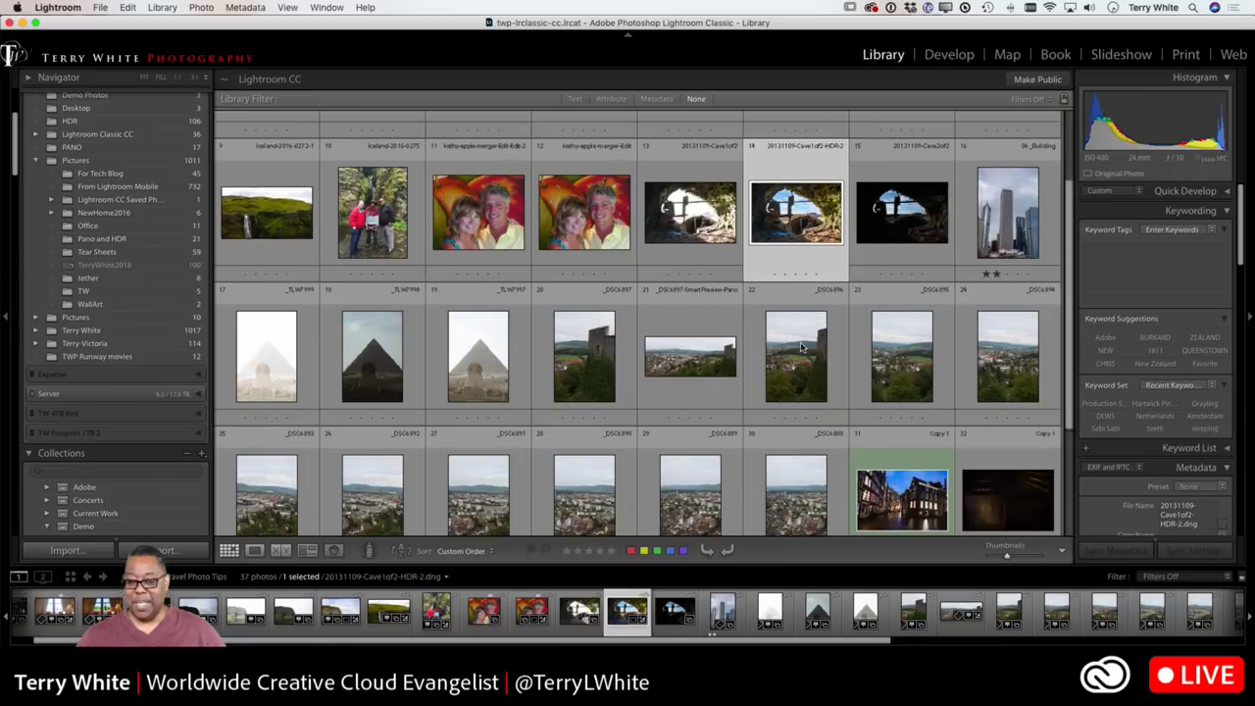
{"action": "scroll", "coordinate": [800, 345], "scroll_direction": "down", "scroll_amount": 3}
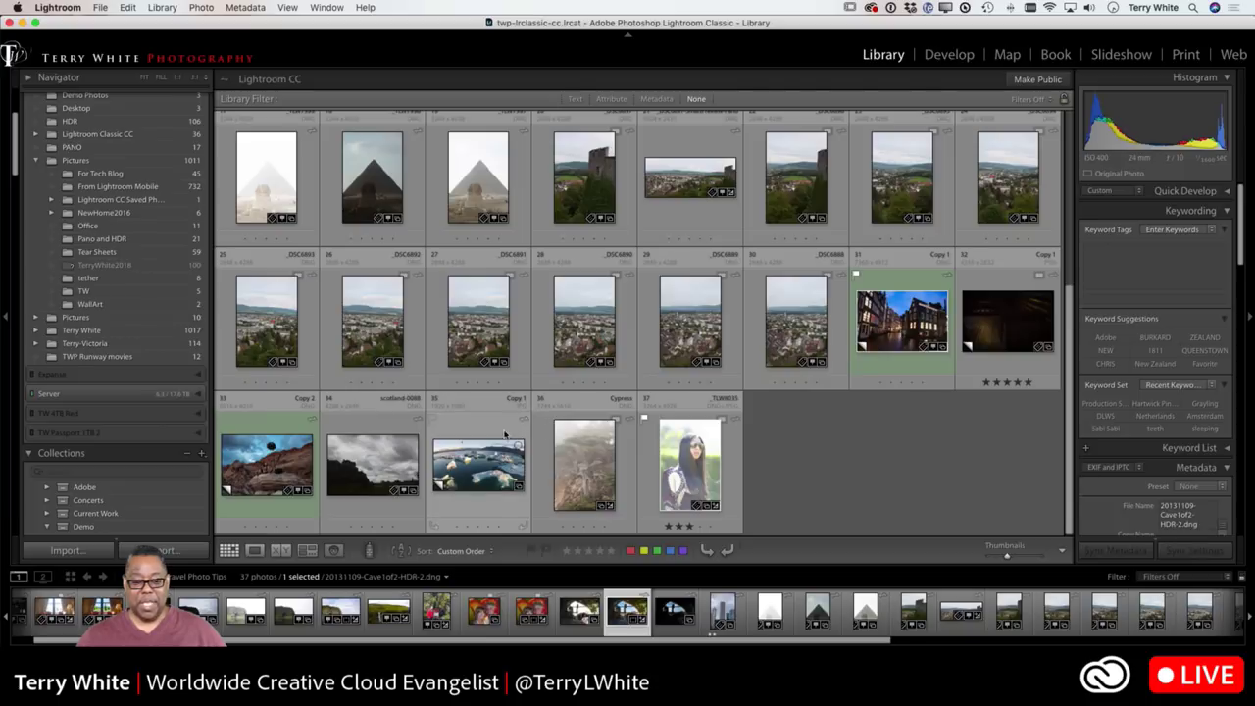
{"action": "left_click", "coordinate": [486, 467]}
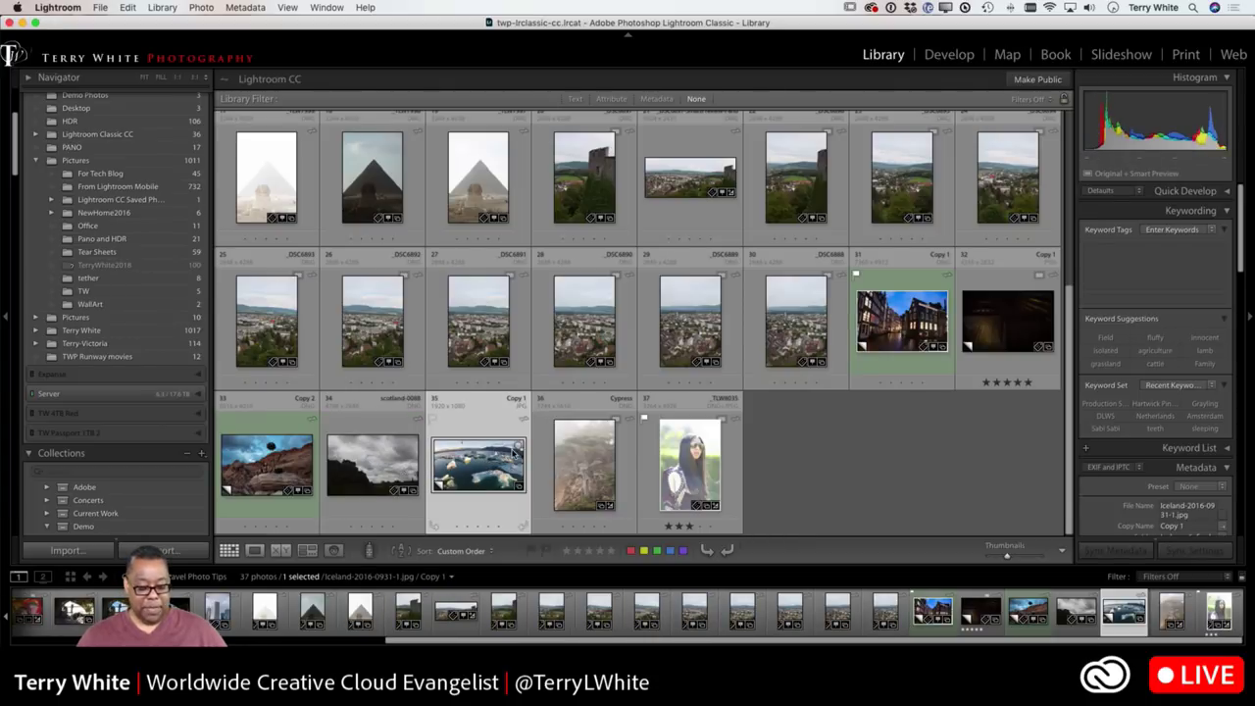
{"action": "key", "text": "d"}
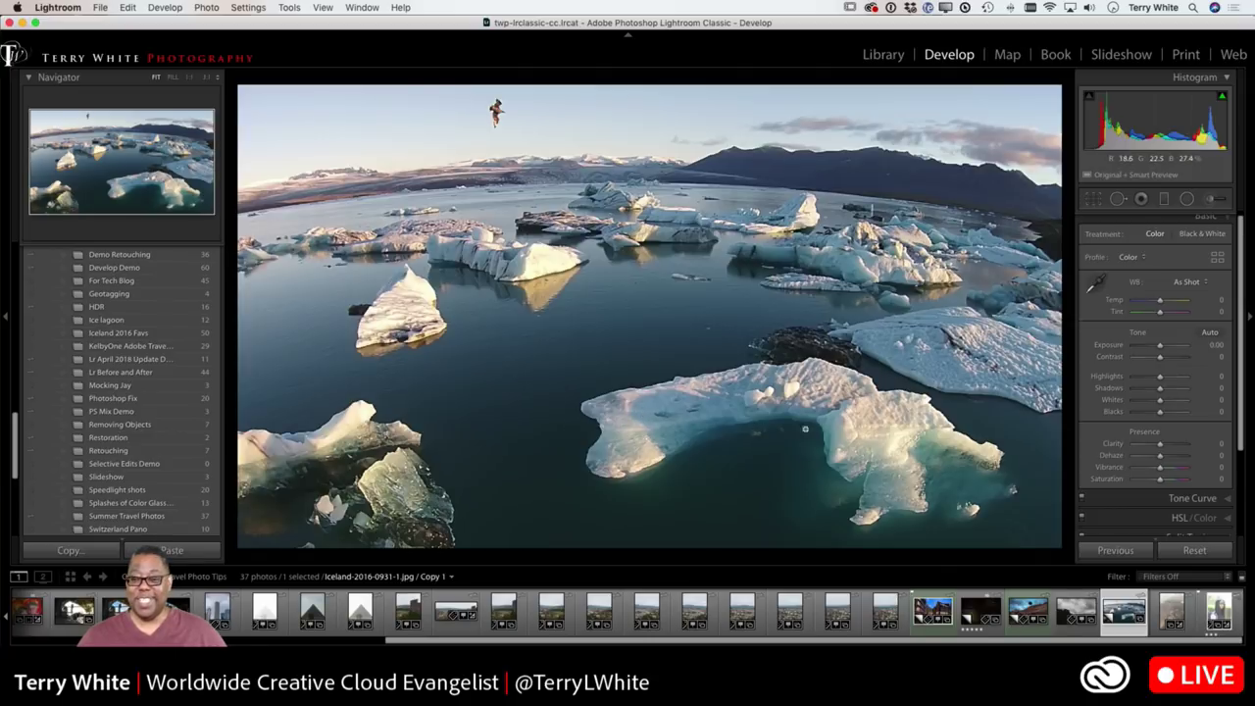
Enable lens profile corrections for the iceberg photo and set the lens make to DJI
{"action": "scroll", "coordinate": [1136, 451], "scroll_direction": "down", "scroll_amount": 3}
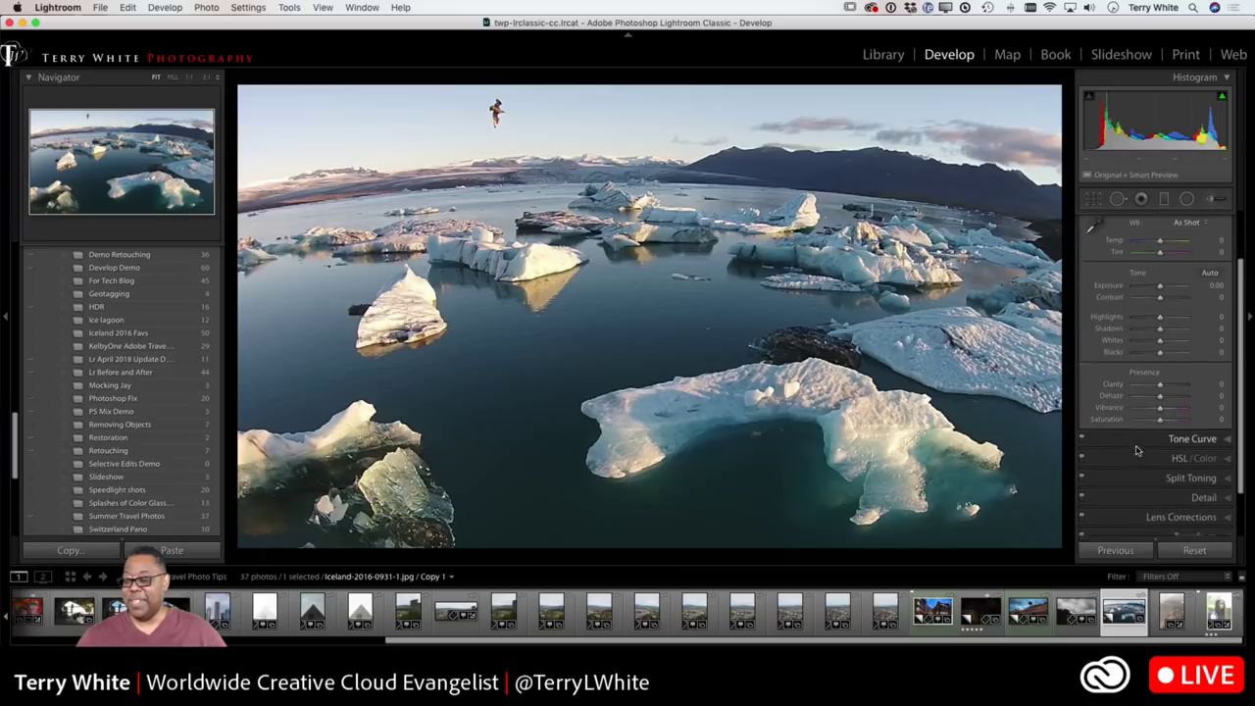
{"action": "scroll", "coordinate": [1136, 451], "scroll_direction": "down", "scroll_amount": 1}
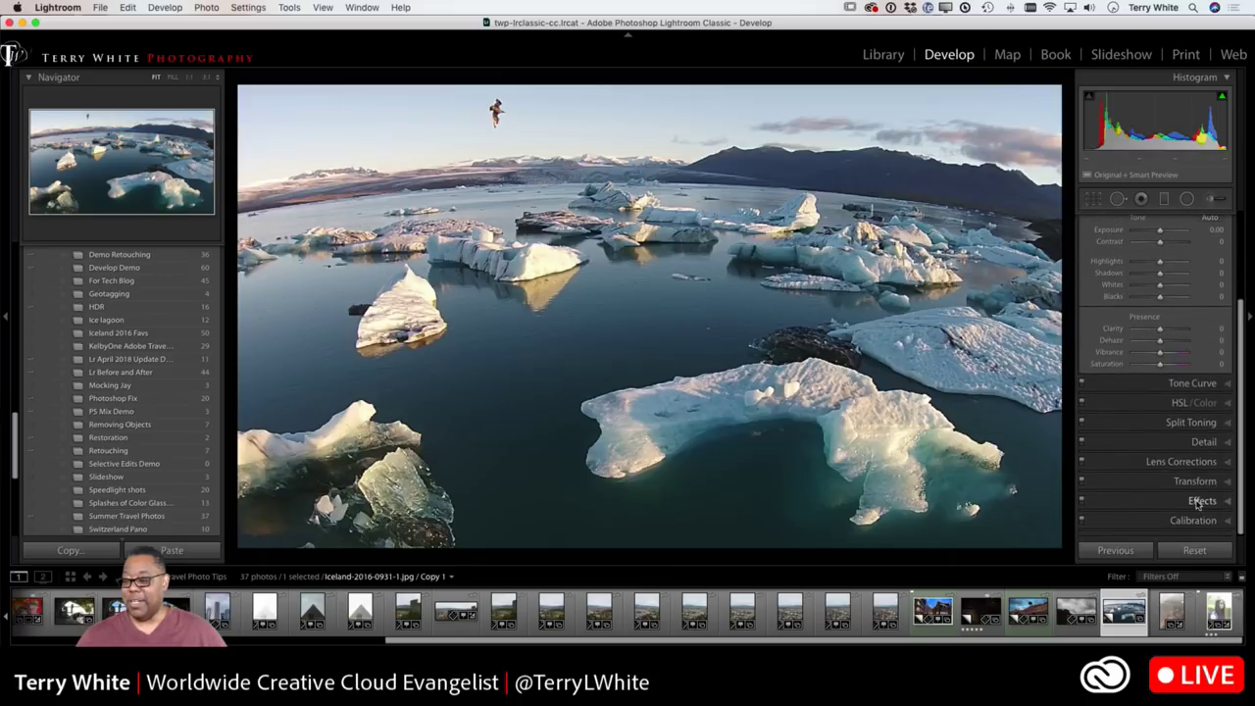
{"action": "left_click", "coordinate": [1181, 461]}
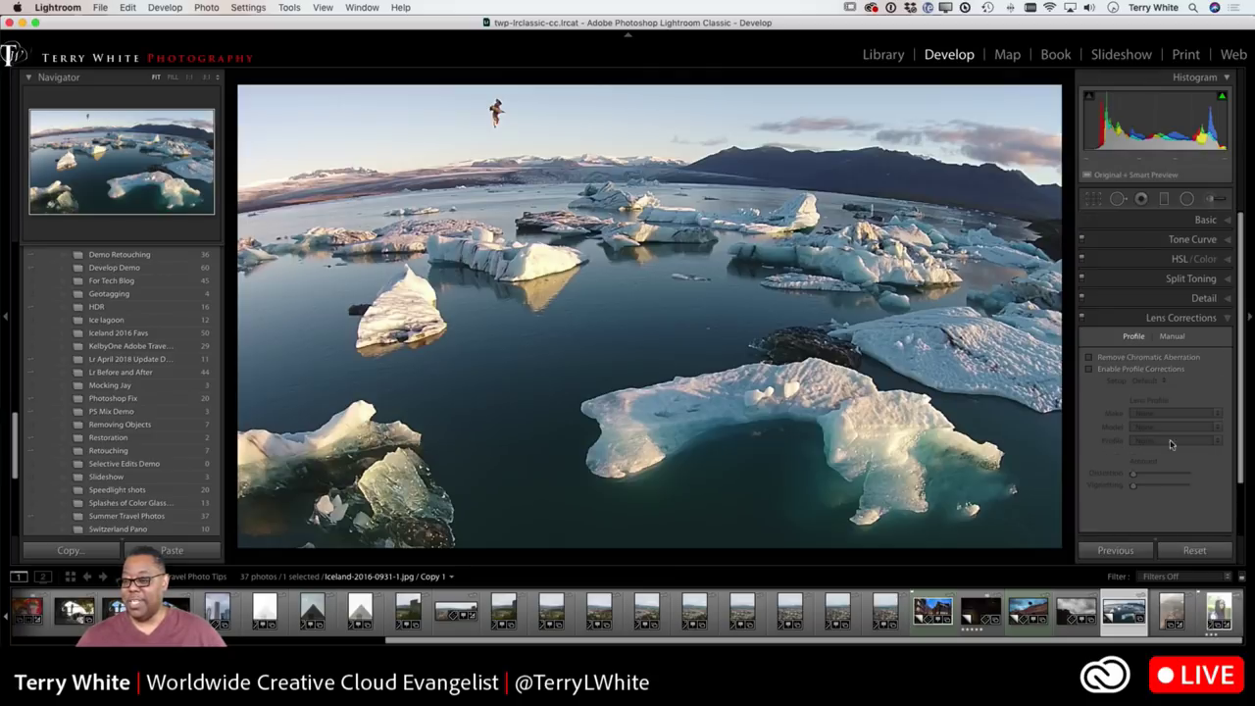
{"action": "left_click", "coordinate": [1099, 370]}
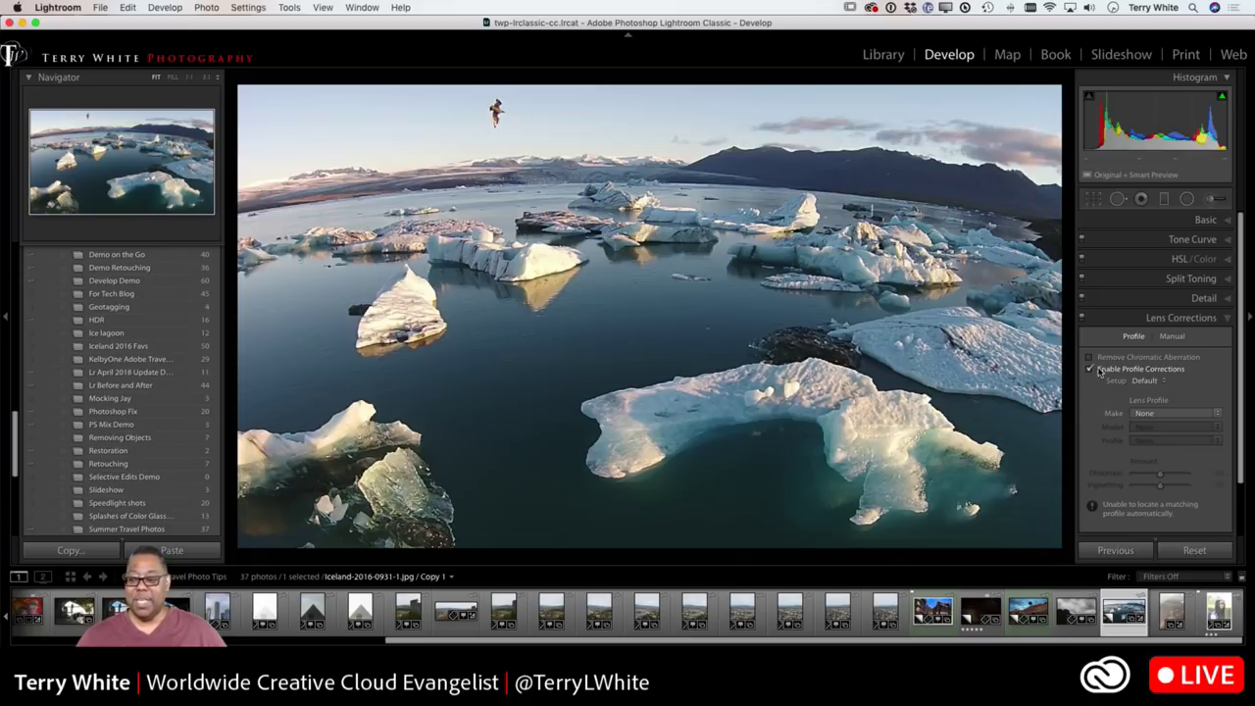
{"action": "left_click", "coordinate": [1145, 416]}
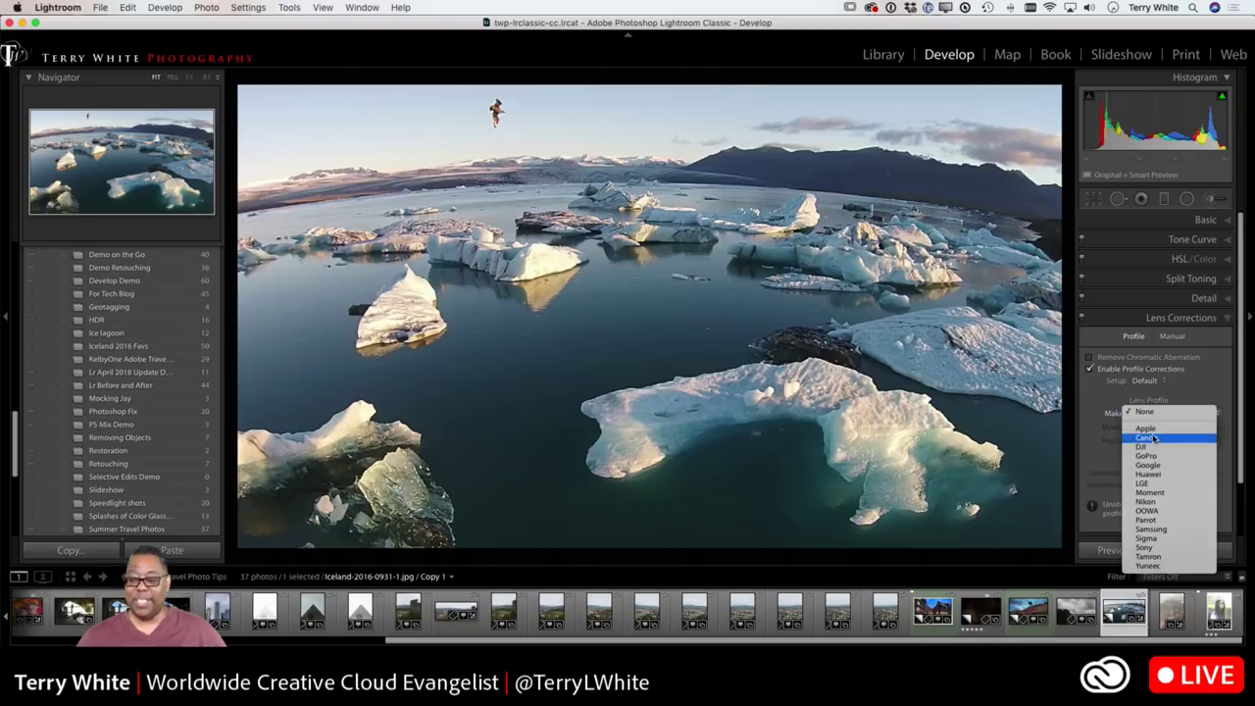
{"action": "left_click", "coordinate": [1155, 448]}
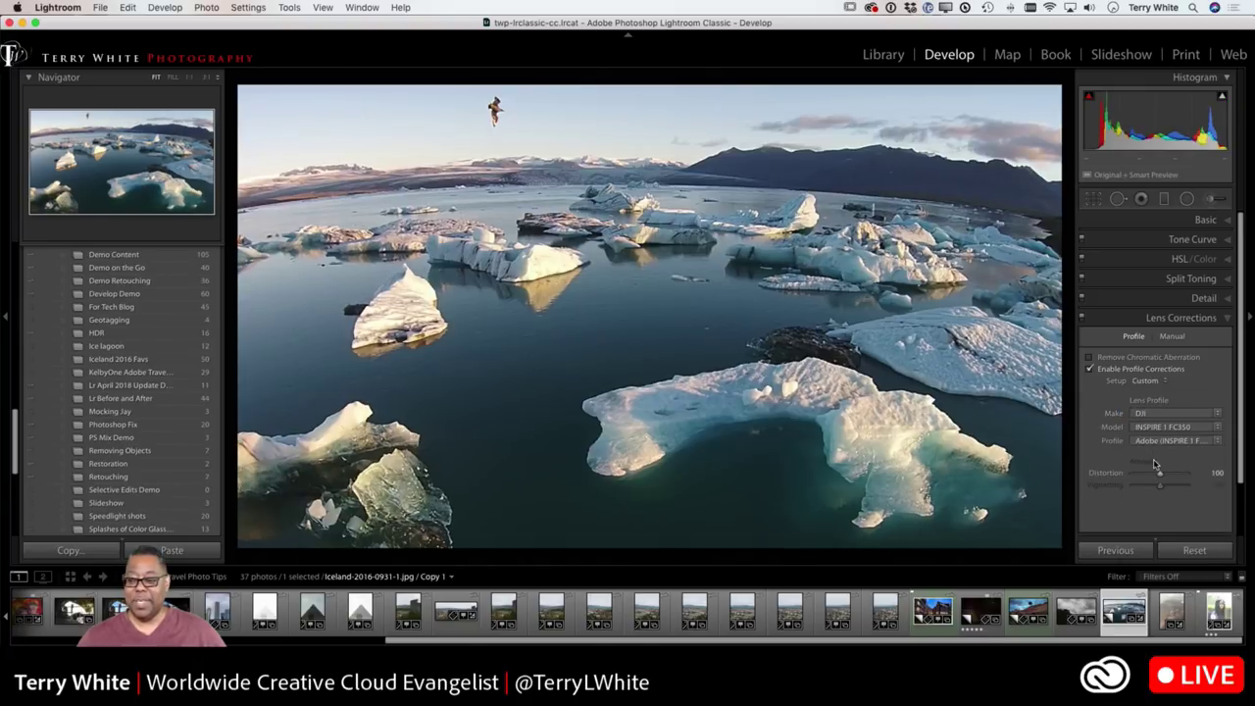
Set the lens profile model to PHANTOM VISION FC200 and straighten the iceberg photo along its horizon
{"action": "left_click", "coordinate": [1154, 429]}
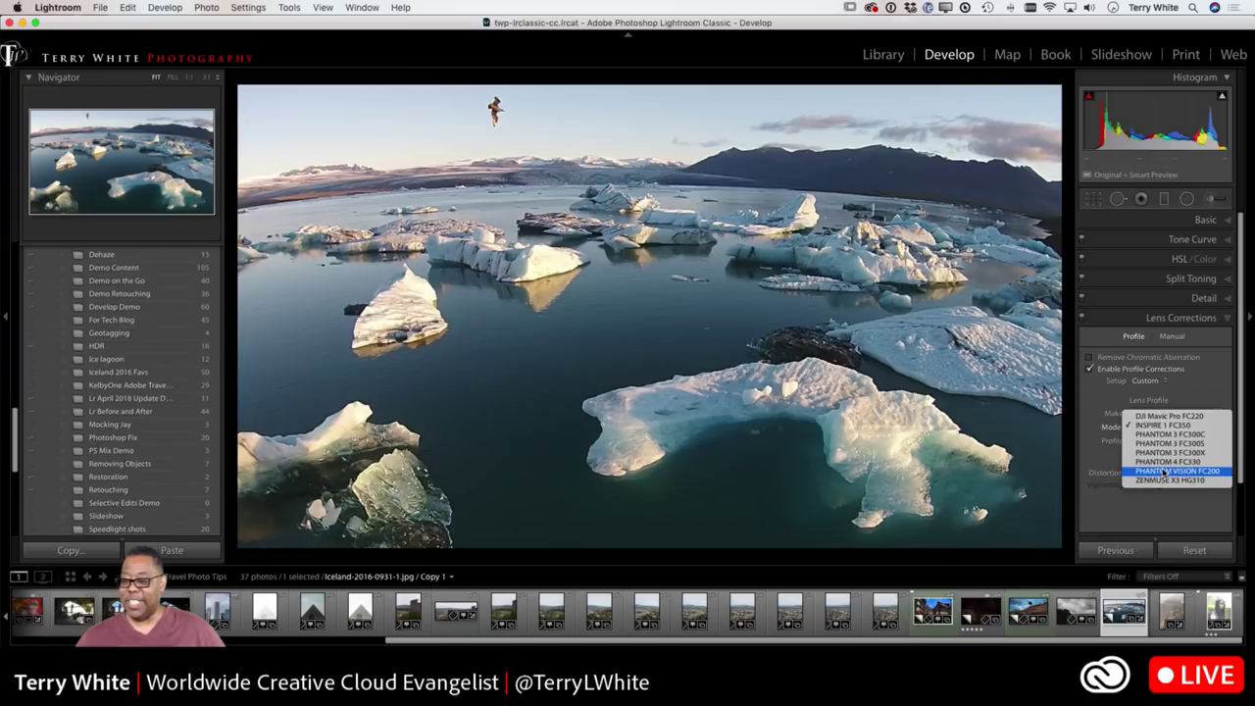
{"action": "left_click", "coordinate": [1165, 472]}
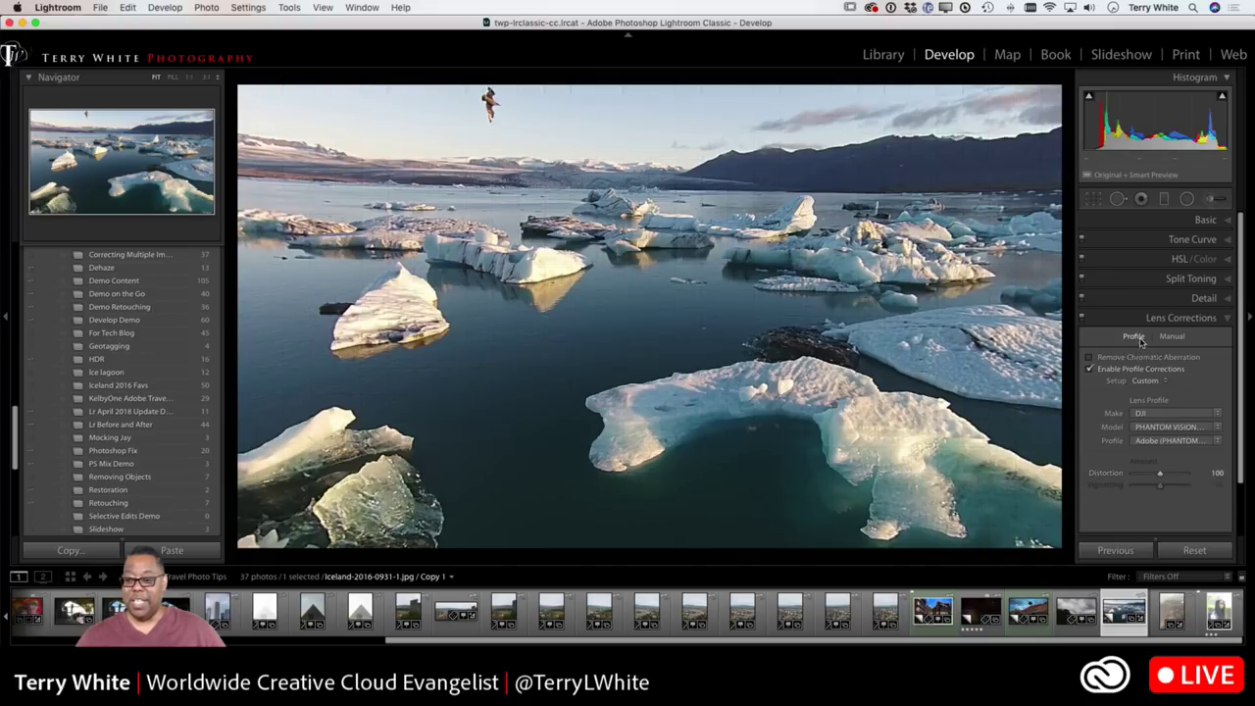
{"action": "left_click", "coordinate": [1206, 220]}
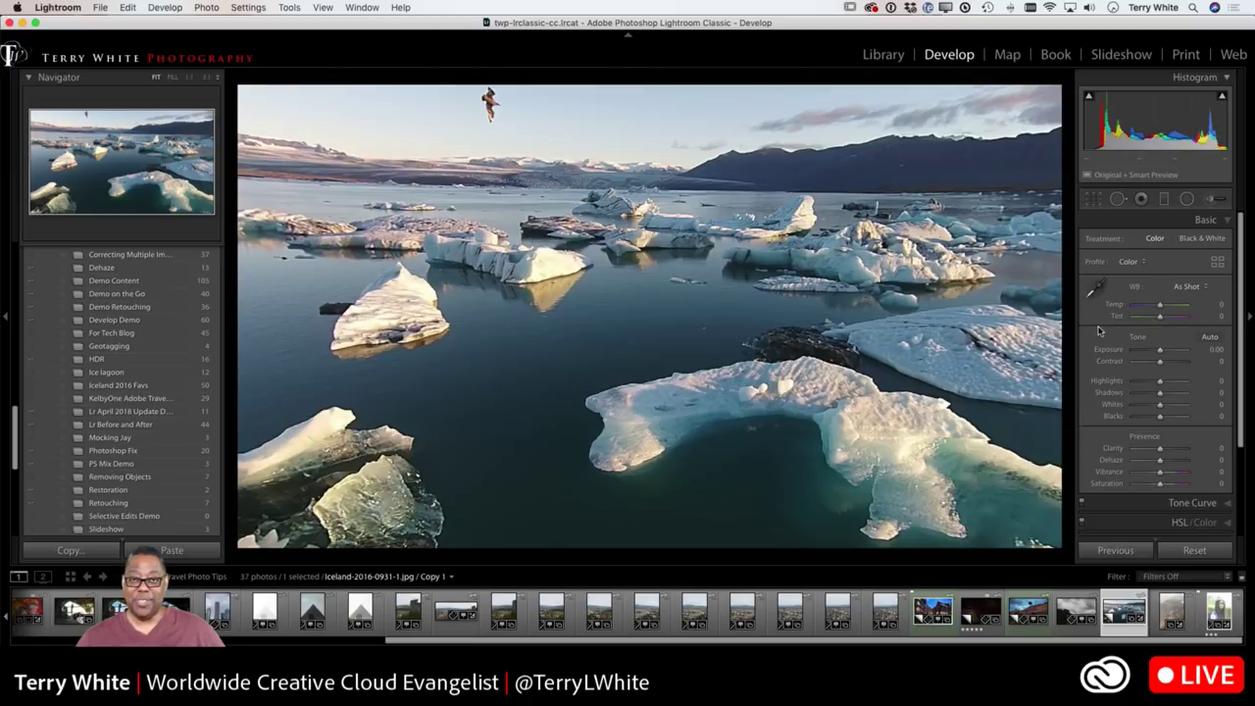
{"action": "left_click", "coordinate": [1094, 199]}
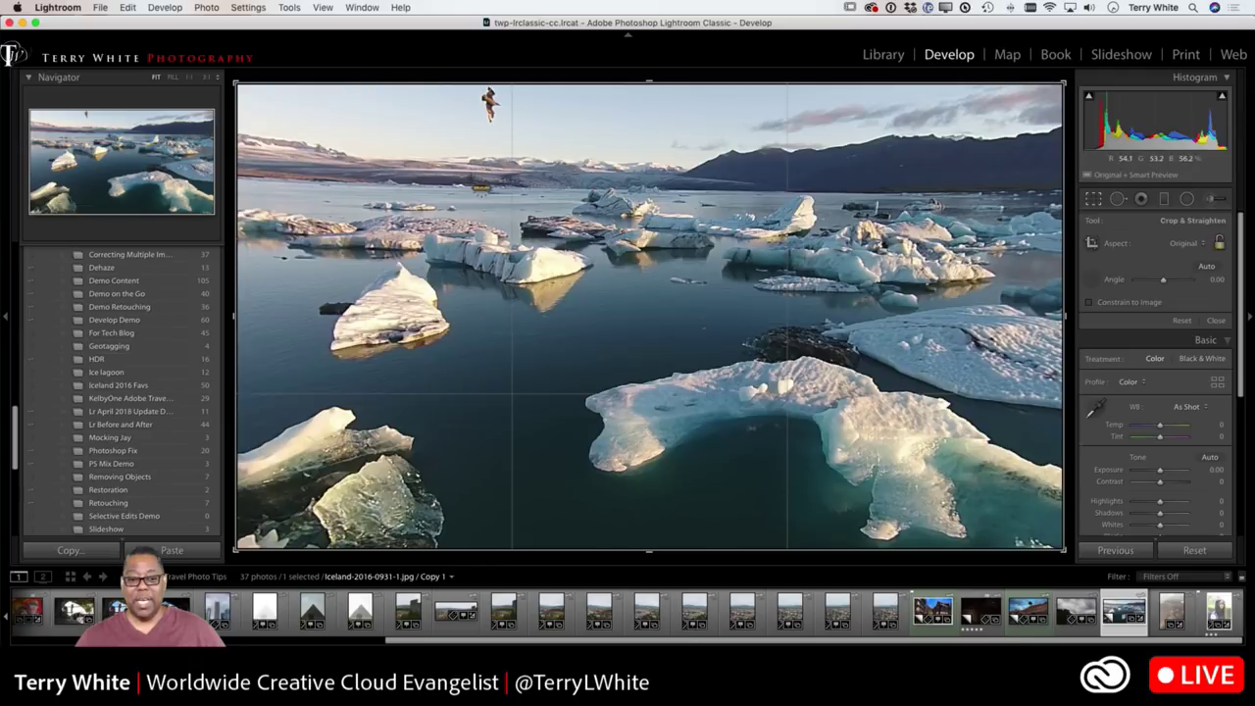
{"action": "left_click_drag", "start_coordinate": [458, 183], "coordinate": [759, 194]}
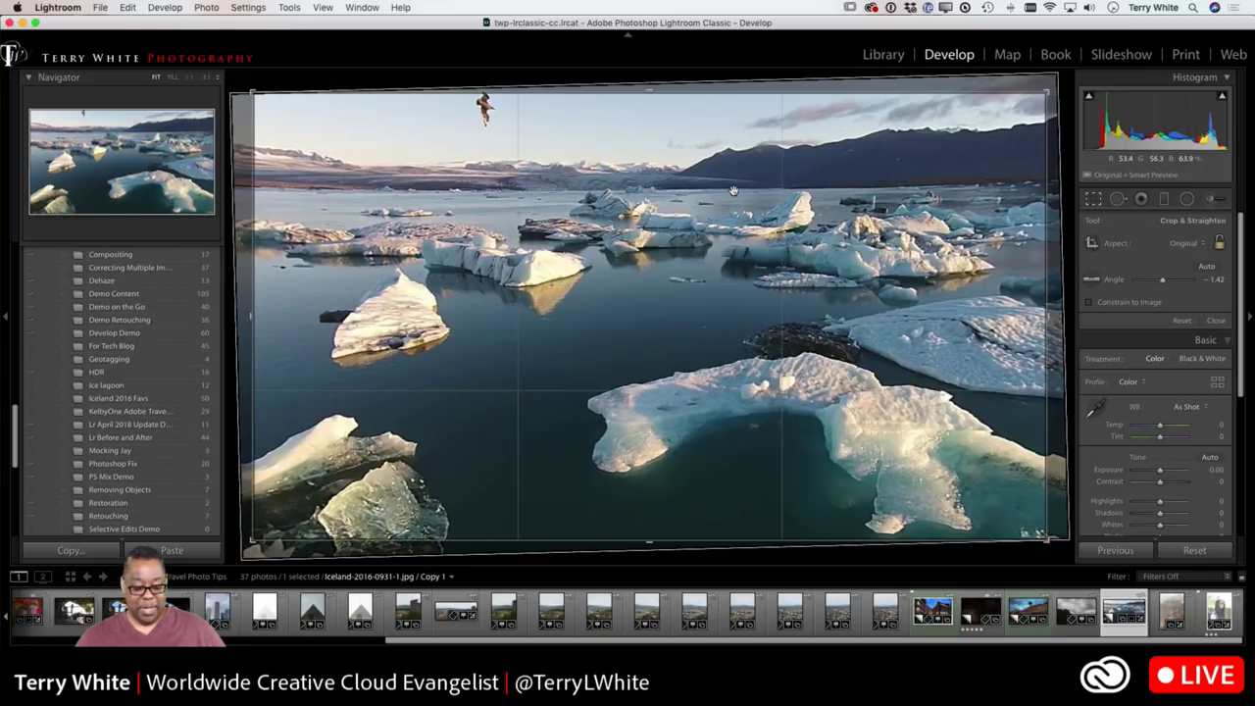
{"action": "key", "text": "Return"}
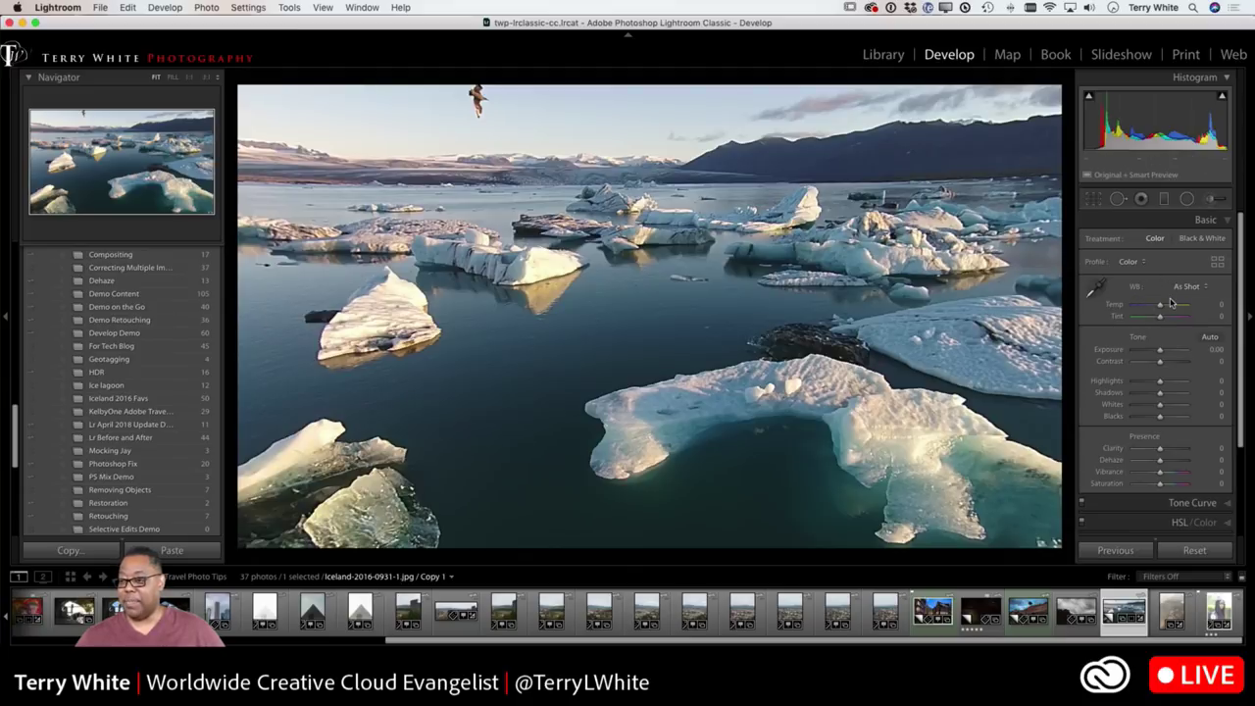
Apply automatic tone adjustments to the iceberg photo and set its Contrast to +14
{"action": "left_click", "coordinate": [1210, 336]}
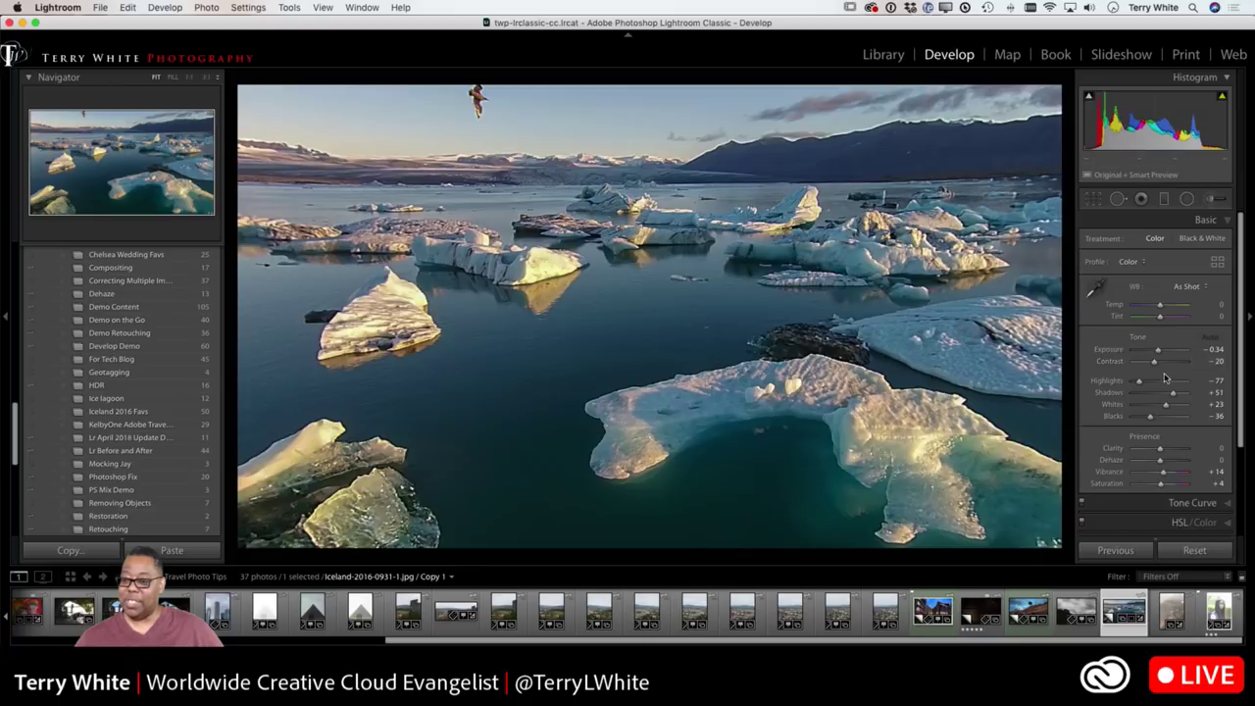
{"action": "left_click_drag", "start_coordinate": [1154, 362], "coordinate": [1163, 366]}
{"action": "left_click", "coordinate": [1128, 274]}
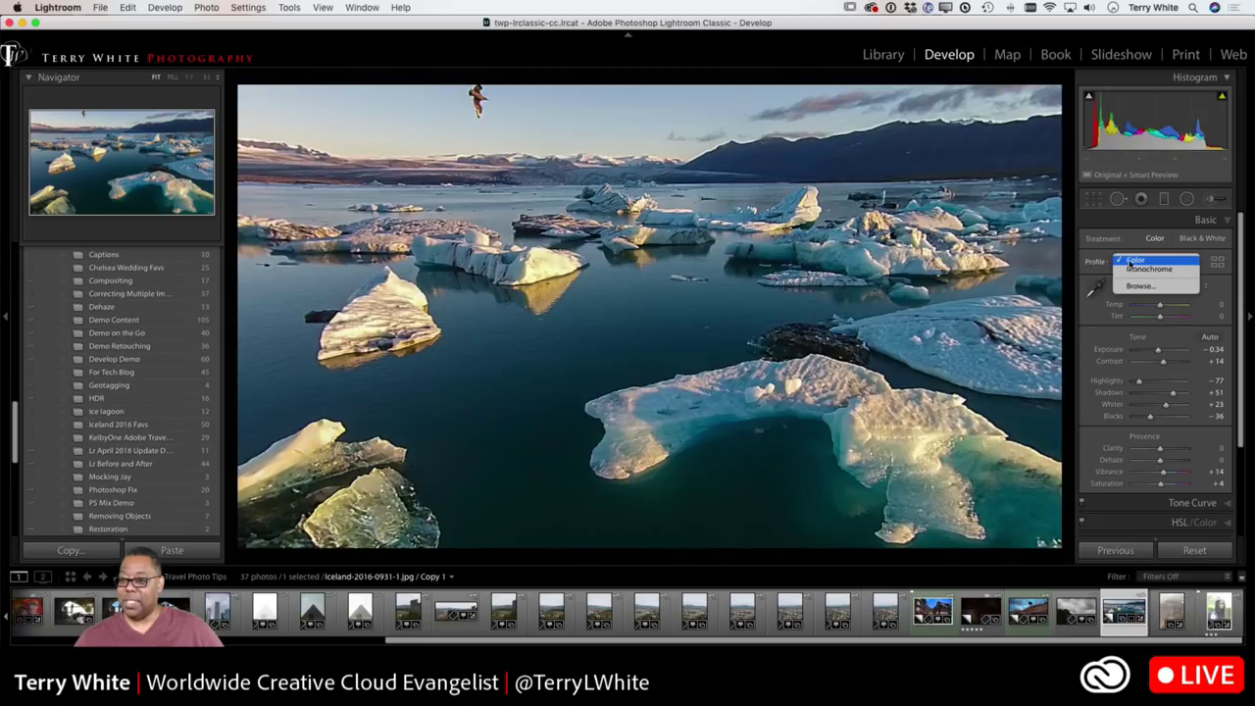
{"action": "left_click", "coordinate": [1128, 274]}
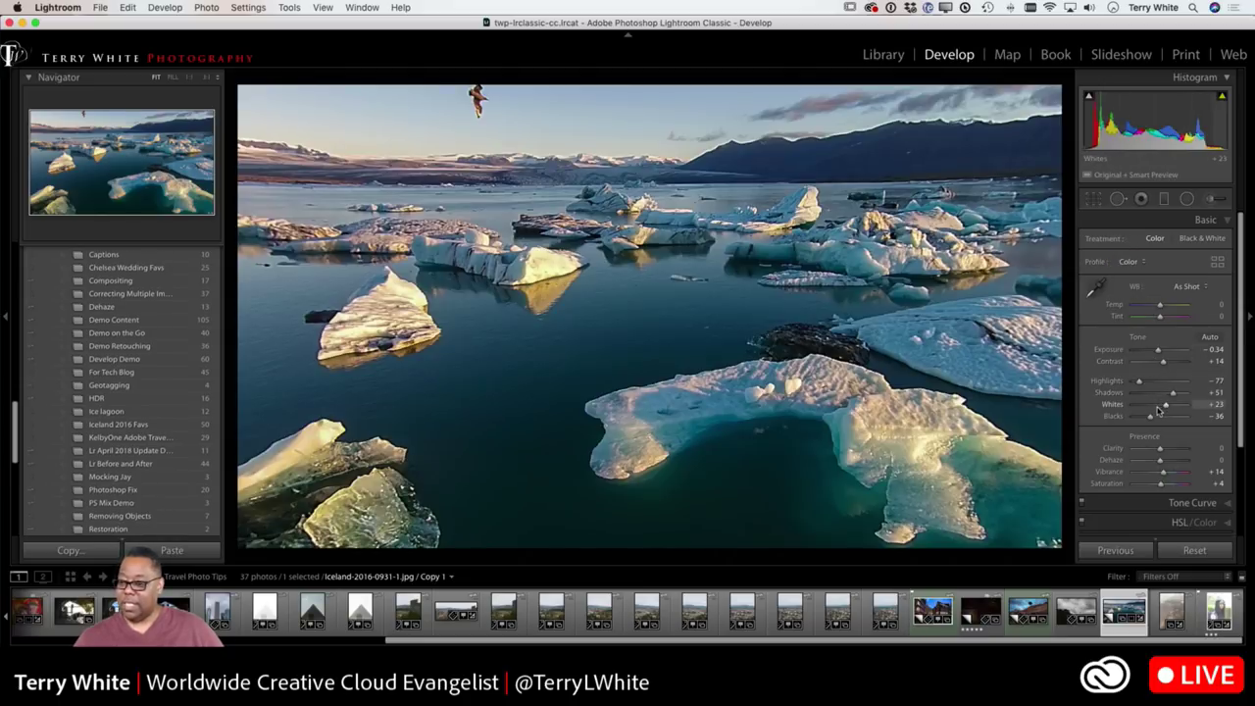
Set the iceberg photo's Vibrance and Saturation to 0, Temp to -8 and Highlights to -100
{"action": "left_click", "coordinate": [1220, 472]}
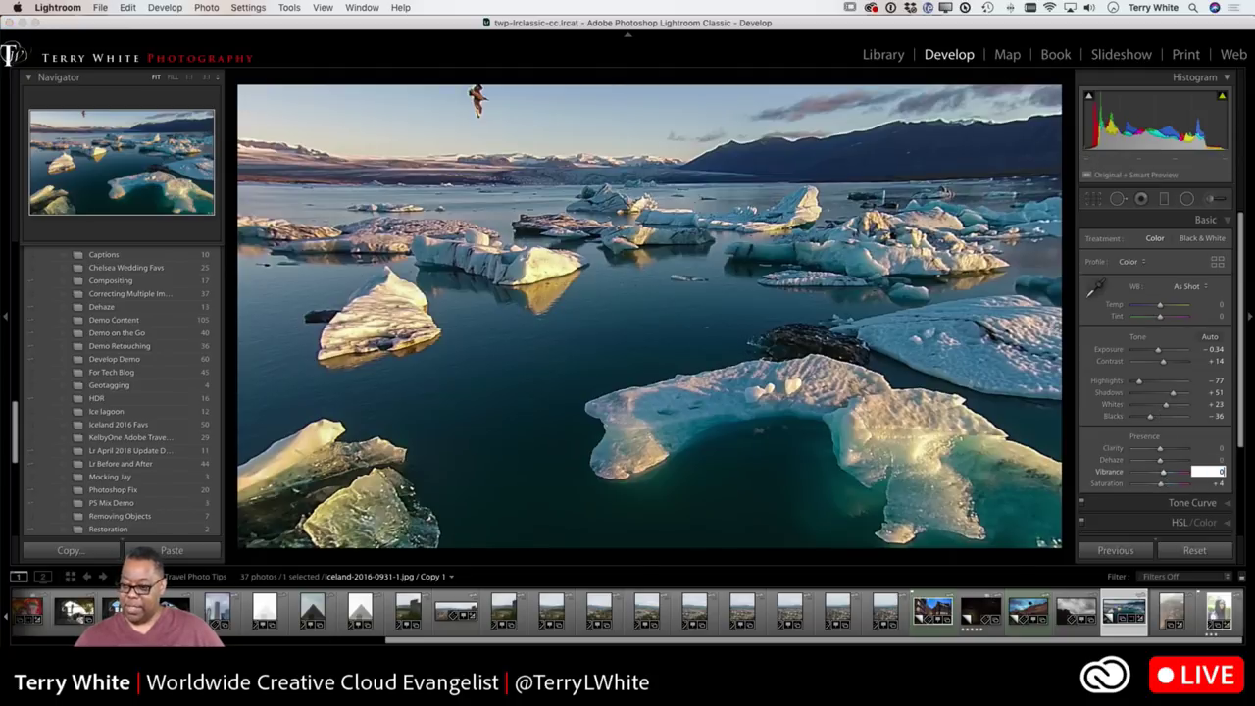
{"action": "key", "text": "Tab"}
{"action": "type", "text": "0"}
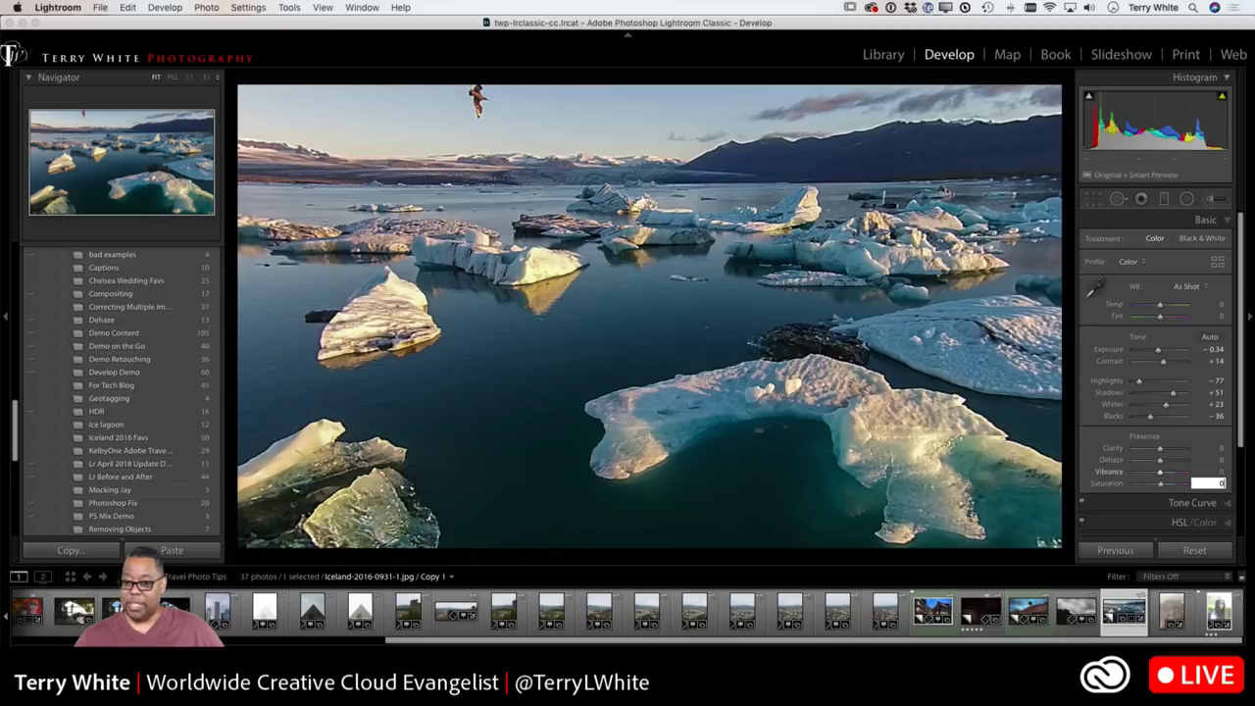
{"action": "key", "text": "Tab"}
{"action": "left_click_drag", "start_coordinate": [1161, 306], "coordinate": [1158, 310]}
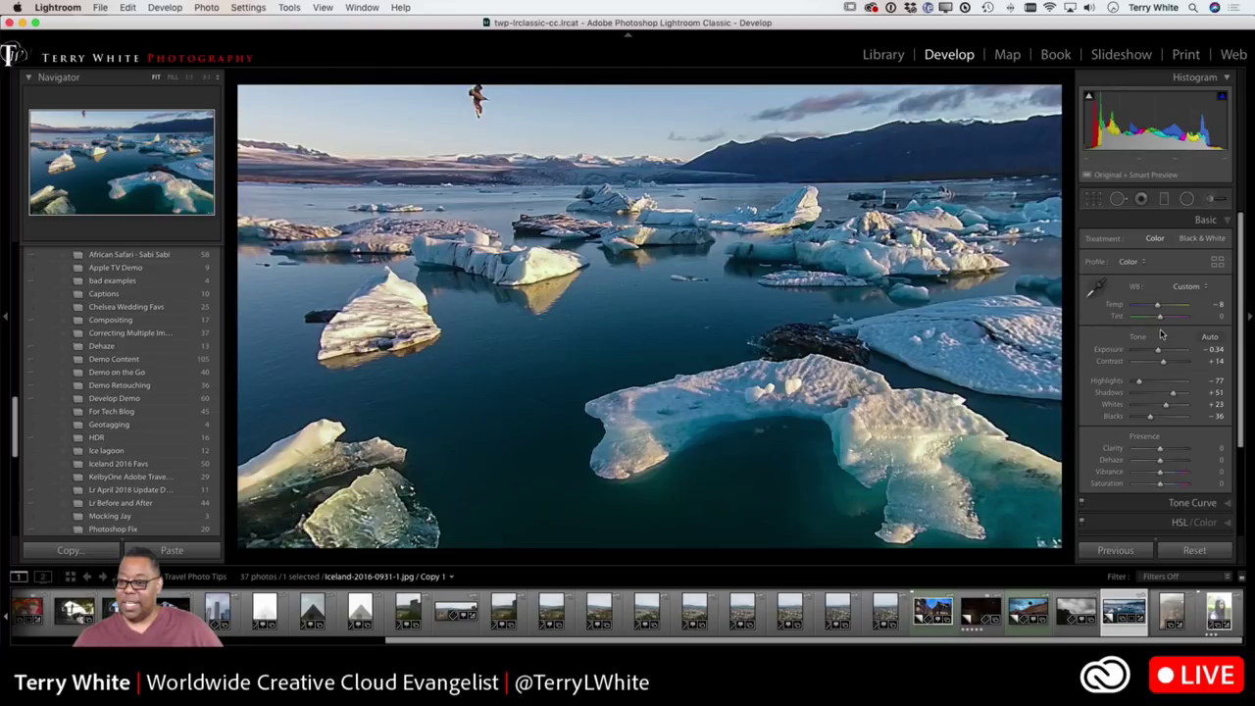
{"action": "left_click_drag", "start_coordinate": [1141, 389], "coordinate": [1127, 389]}
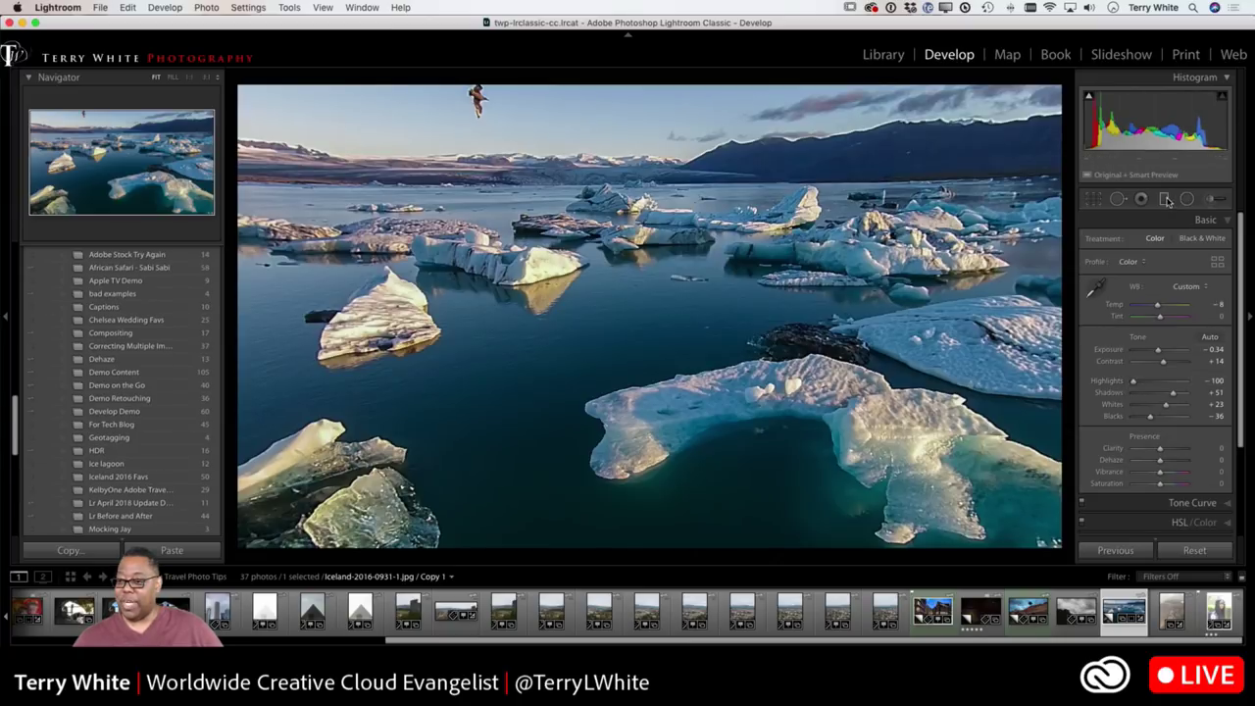
Draw a graduated filter with Highlights at -20 from the photo's upper edge down over the sky
{"action": "left_click", "coordinate": [1165, 201]}
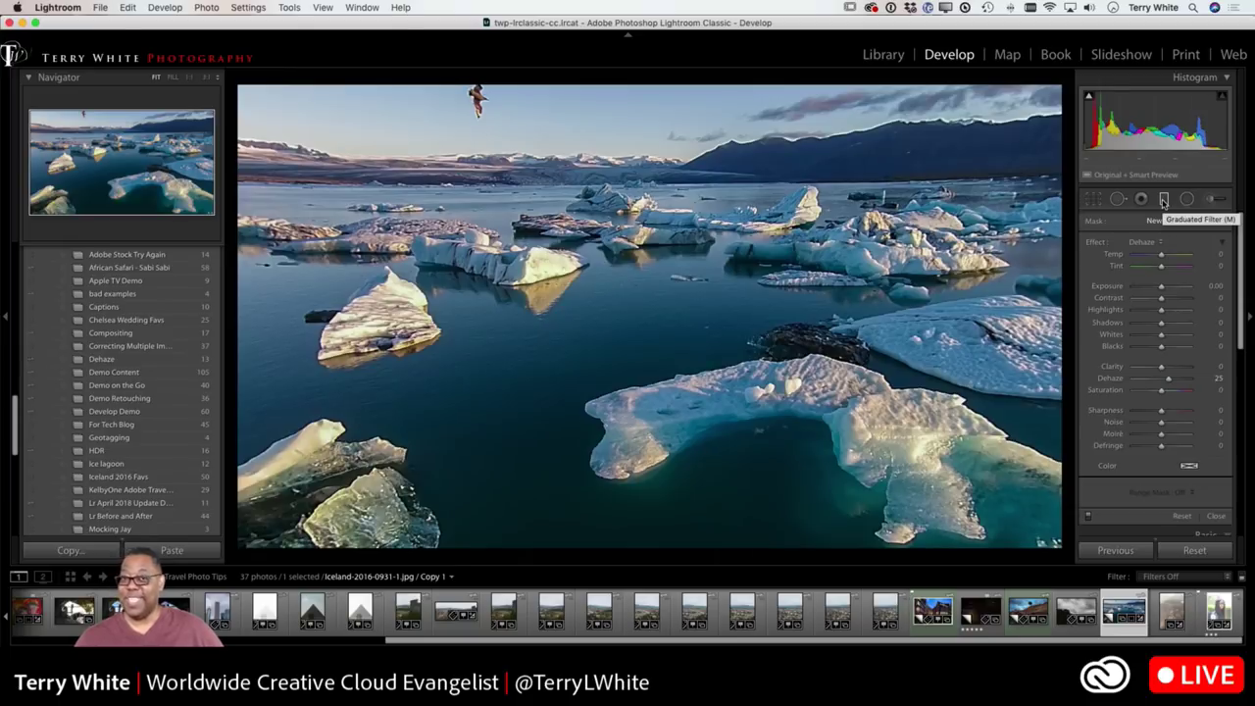
{"action": "left_click", "coordinate": [1164, 200]}
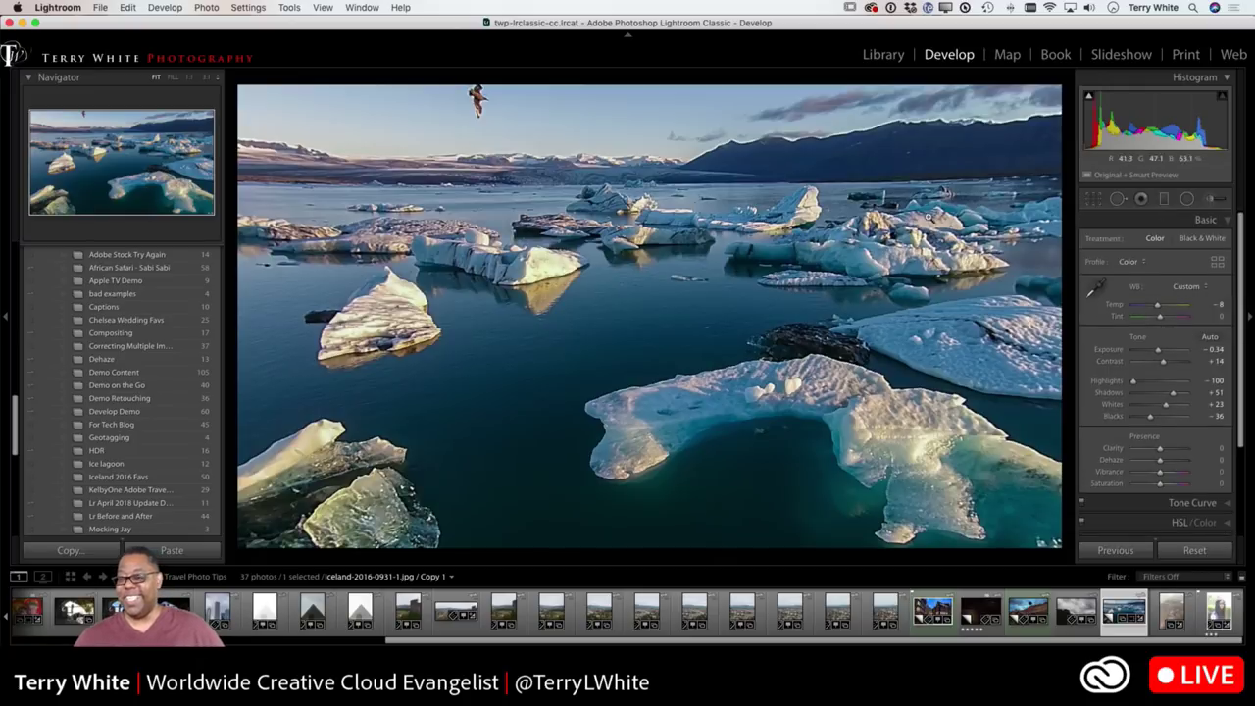
{"action": "left_click", "coordinate": [1165, 200]}
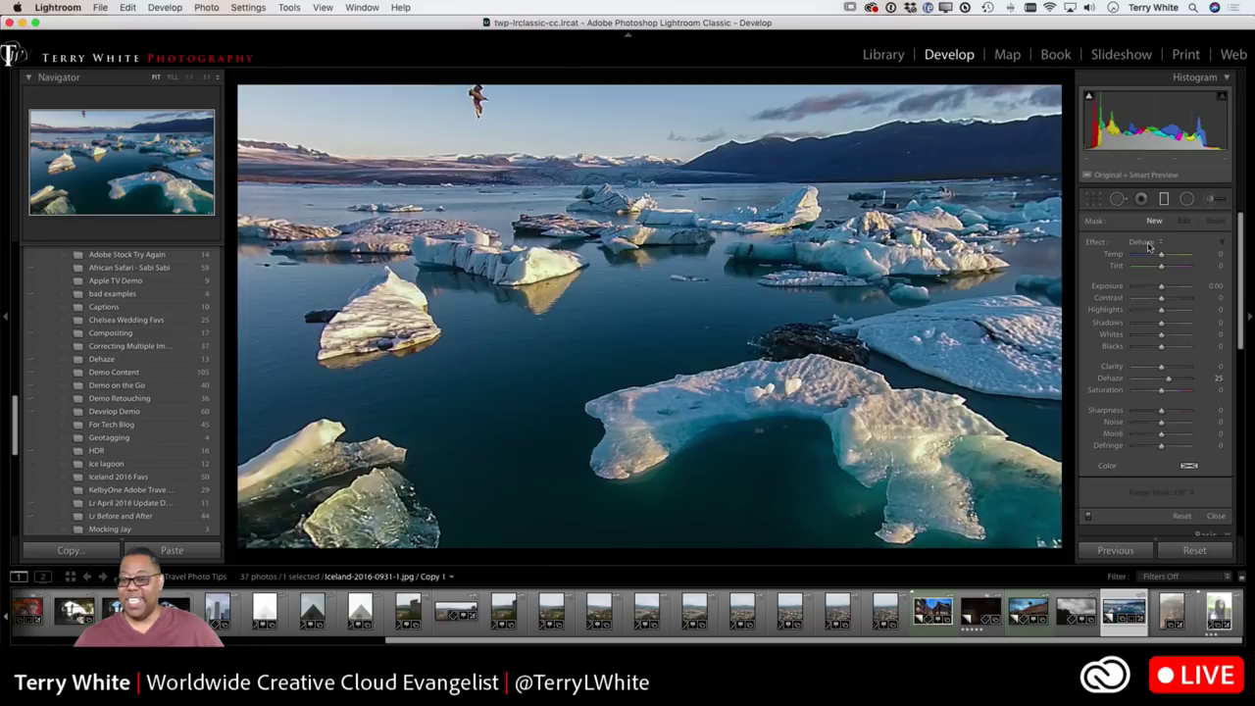
{"action": "left_click", "coordinate": [1148, 243]}
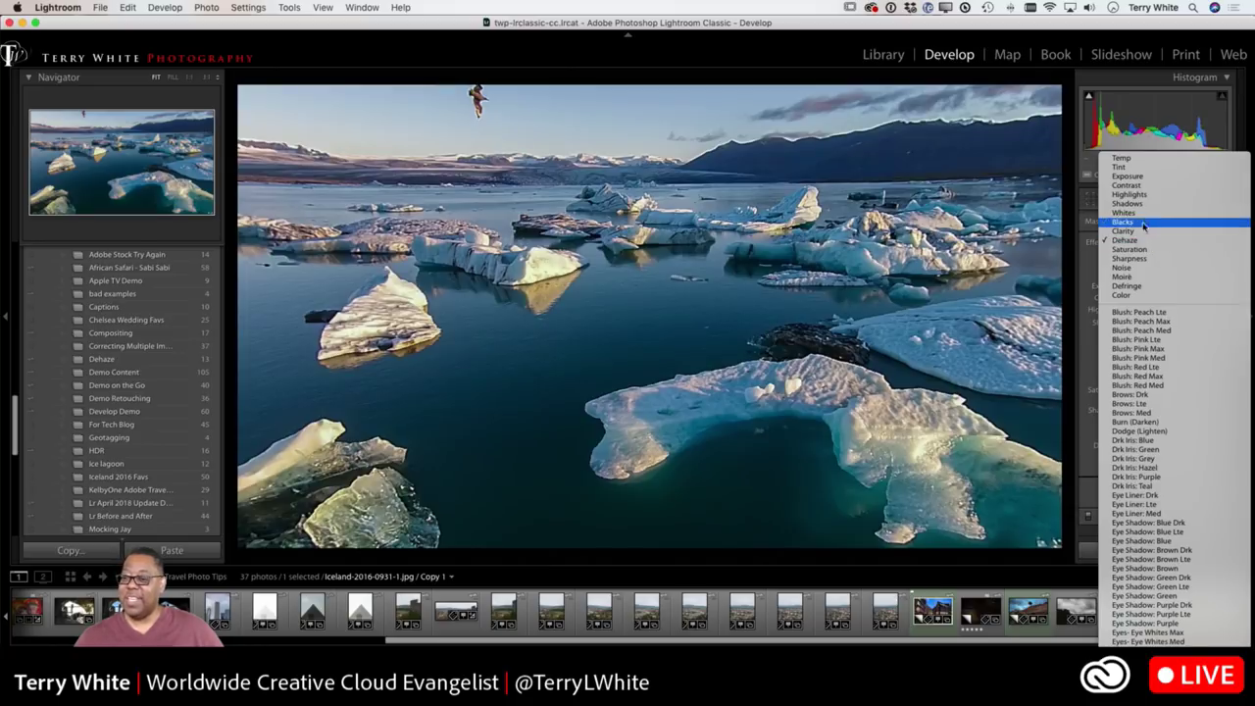
{"action": "left_click", "coordinate": [1146, 195]}
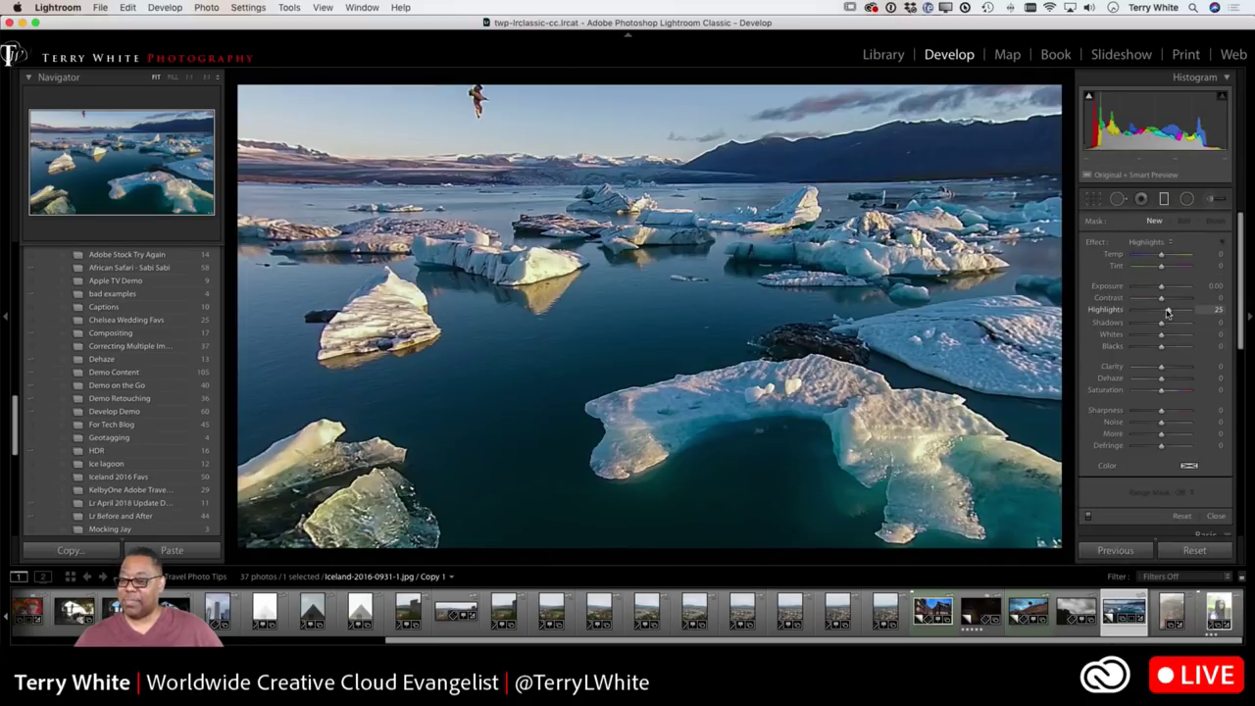
{"action": "left_click_drag", "start_coordinate": [1167, 312], "coordinate": [1156, 316]}
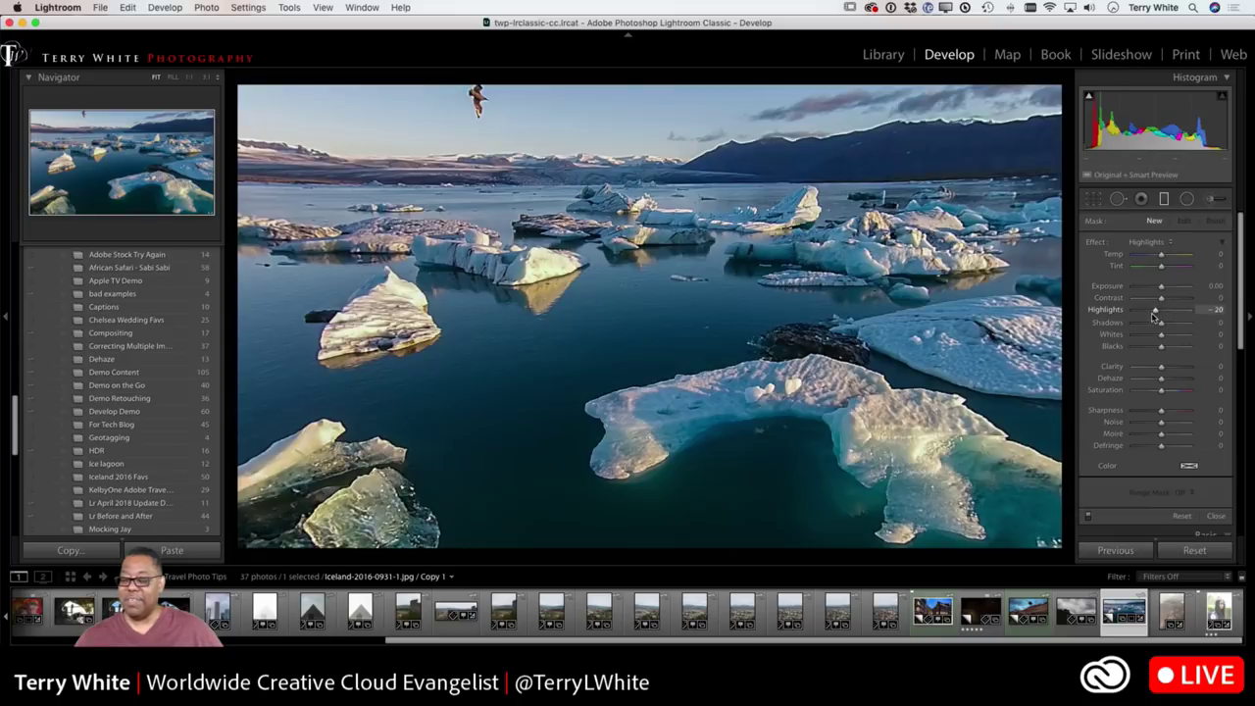
{"action": "left_click_drag", "start_coordinate": [614, 87], "coordinate": [611, 137]}
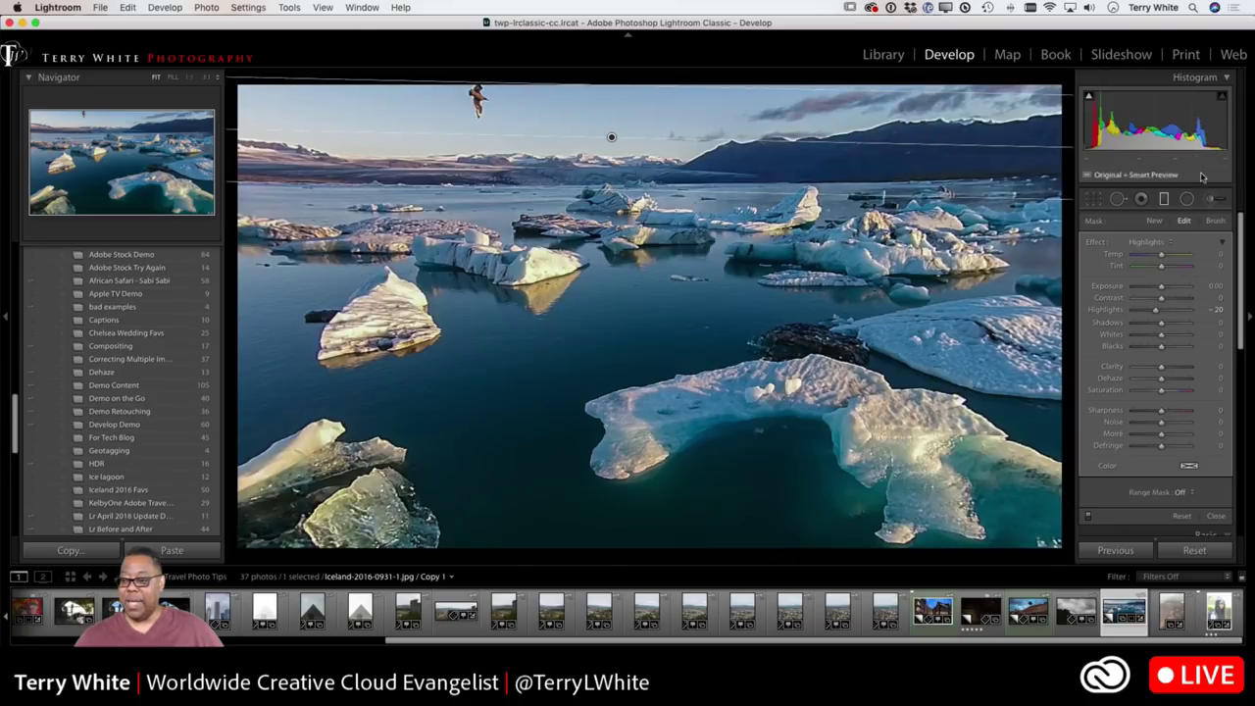
Set the sky's graduated filter to Highlights -58, Dehaze 22 and Temp -18
{"action": "mouse_move", "coordinate": [1159, 312]}
{"action": "left_mouse_down"}
{"action": "mouse_move", "coordinate": [1126, 315]}
{"action": "mouse_move", "coordinate": [1145, 313]}
{"action": "left_mouse_up"}
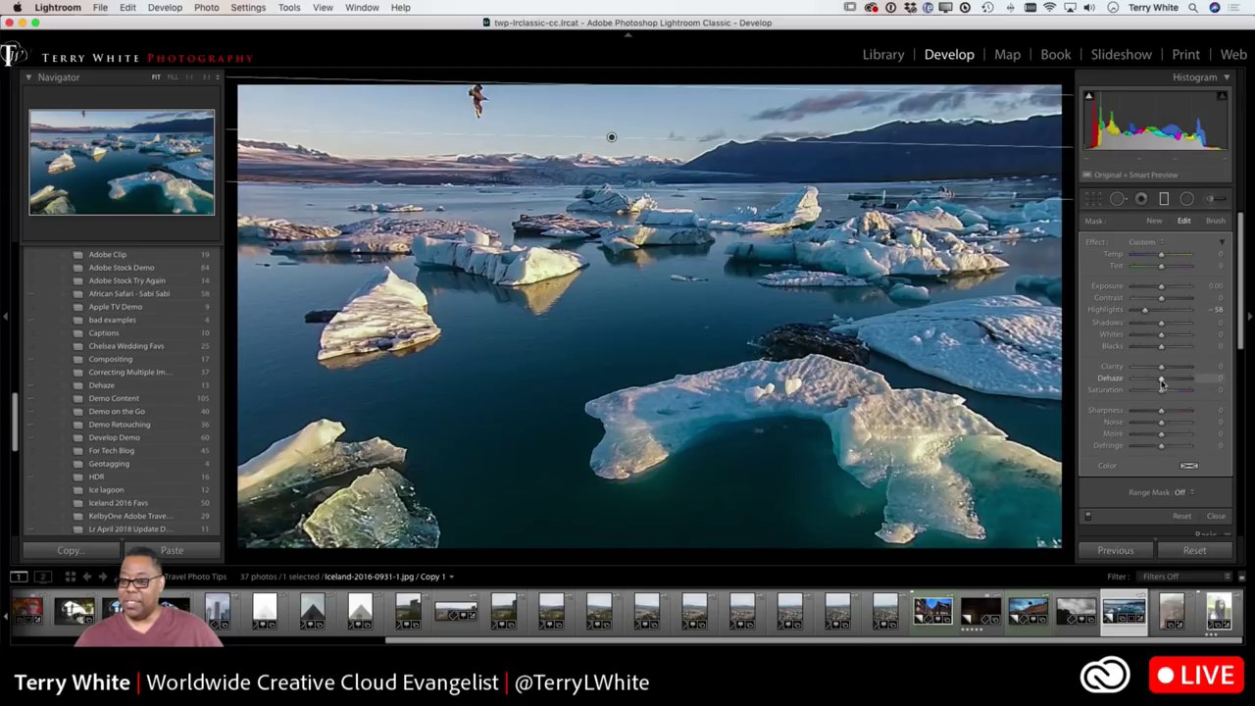
{"action": "left_click_drag", "start_coordinate": [1161, 381], "coordinate": [1167, 380]}
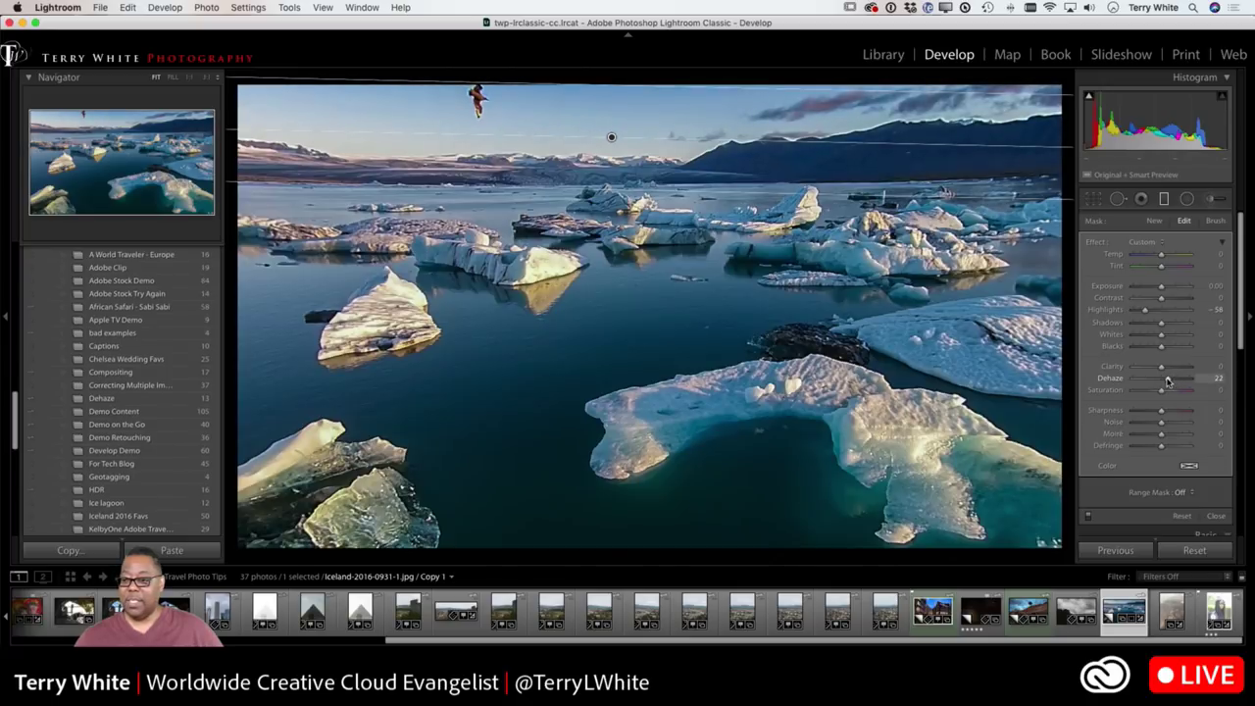
{"action": "left_click_drag", "start_coordinate": [1161, 257], "coordinate": [1155, 257]}
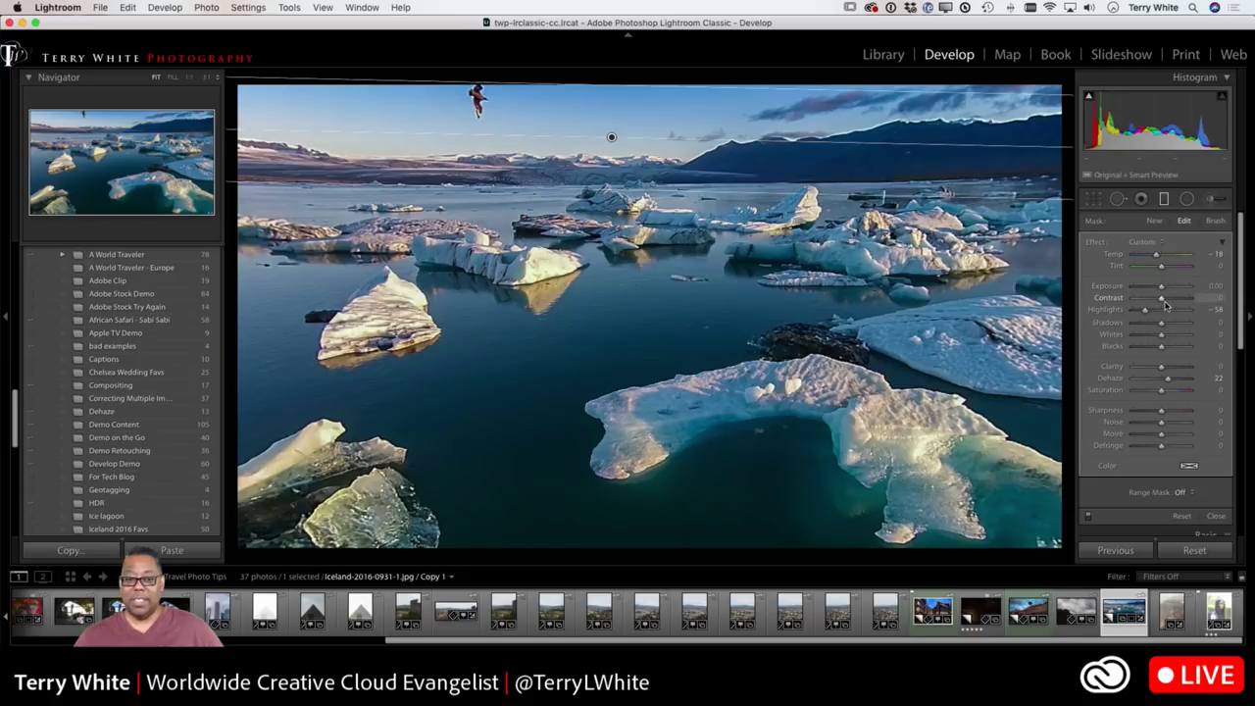
View the edited iceberg photo full screen and return to developing it
{"action": "key", "text": "f"}
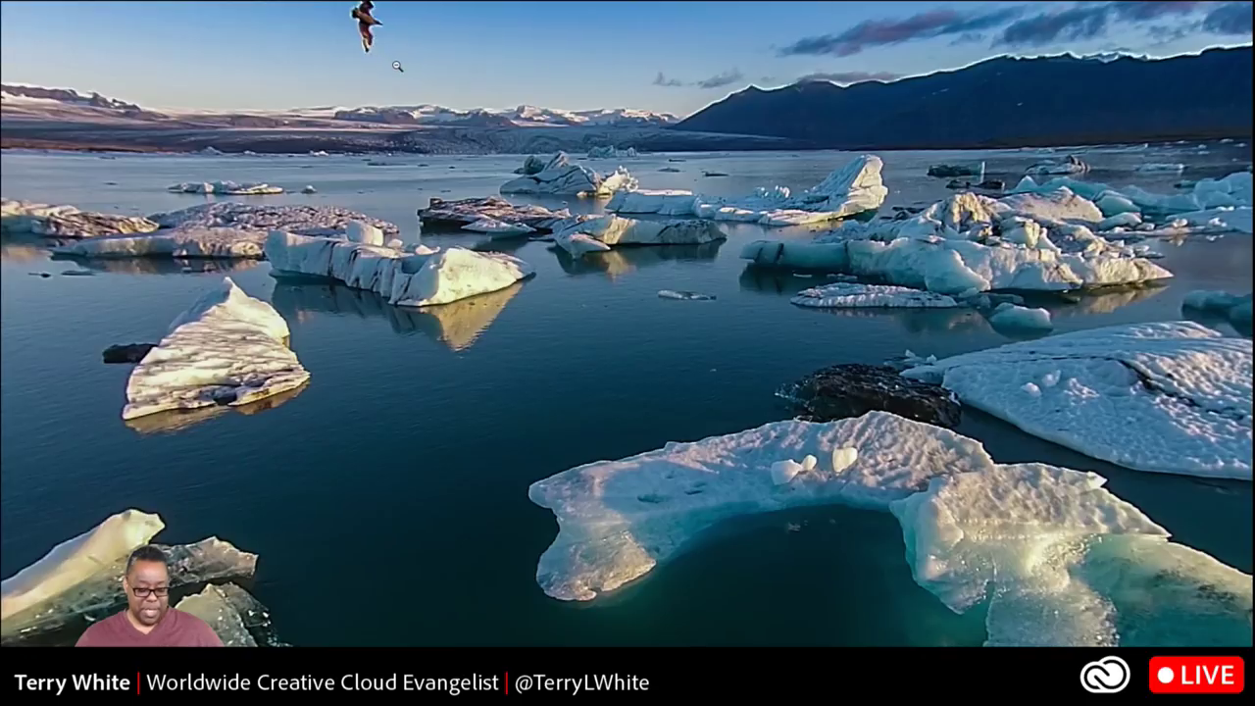
{"action": "key", "text": "f"}
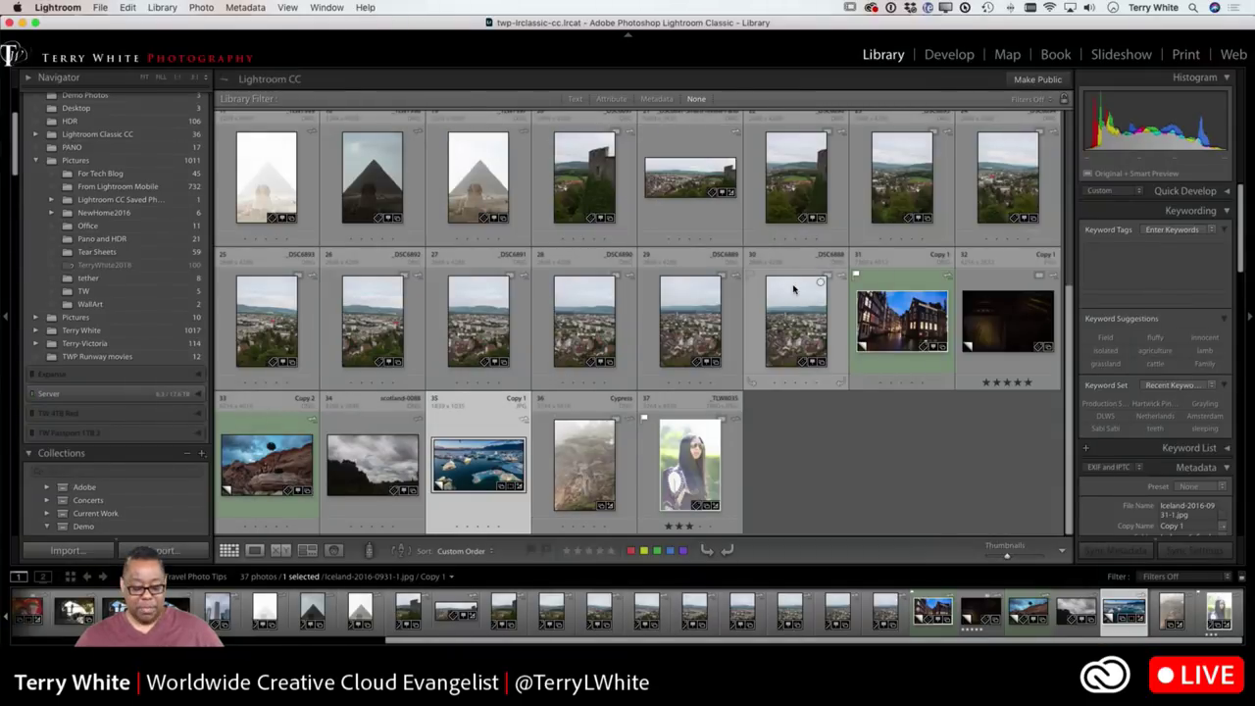
{"action": "key", "text": "d"}
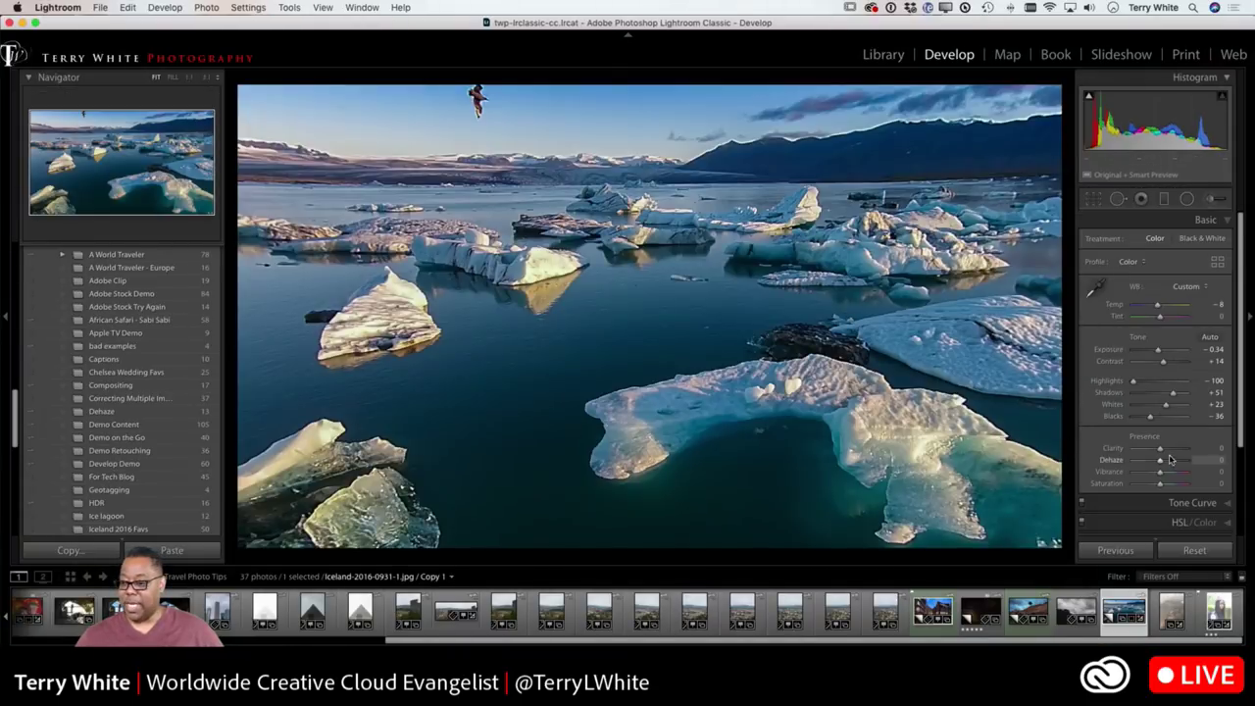
Enable chromatic aberration removal for the iceberg photo and set its overall Highlights to -3
{"action": "scroll", "coordinate": [1175, 461], "scroll_direction": "down", "scroll_amount": 5}
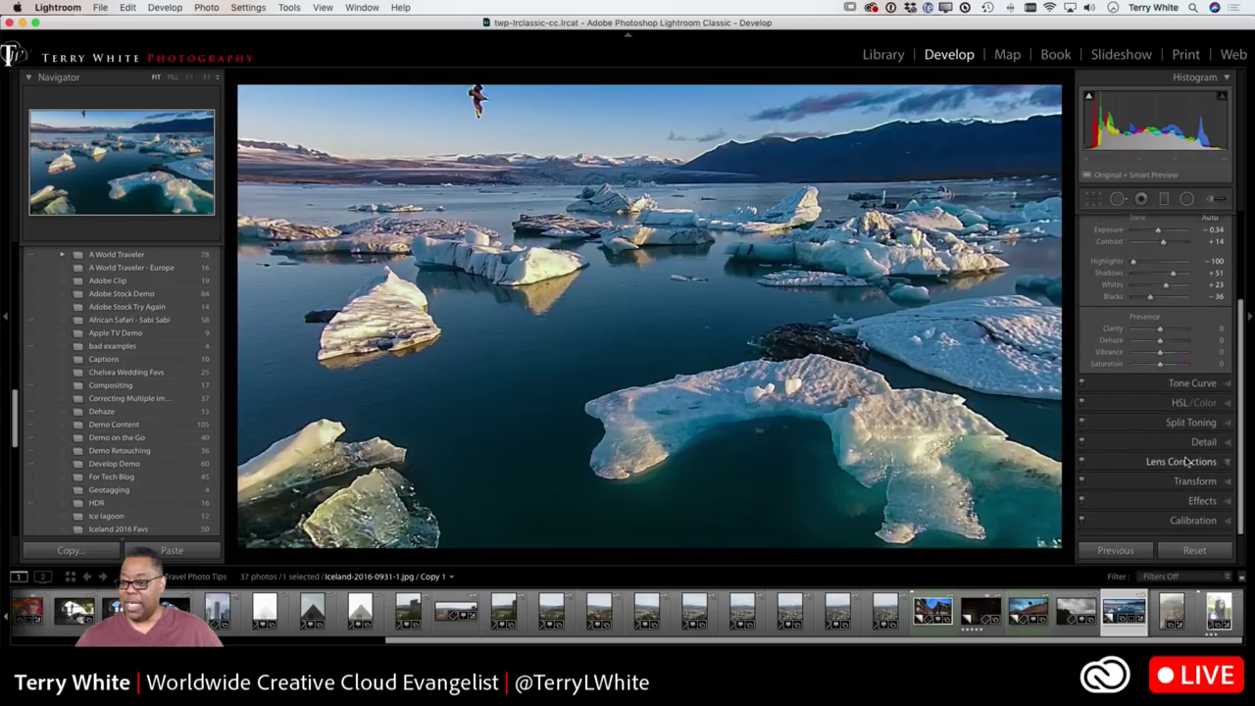
{"action": "left_click", "coordinate": [1188, 462]}
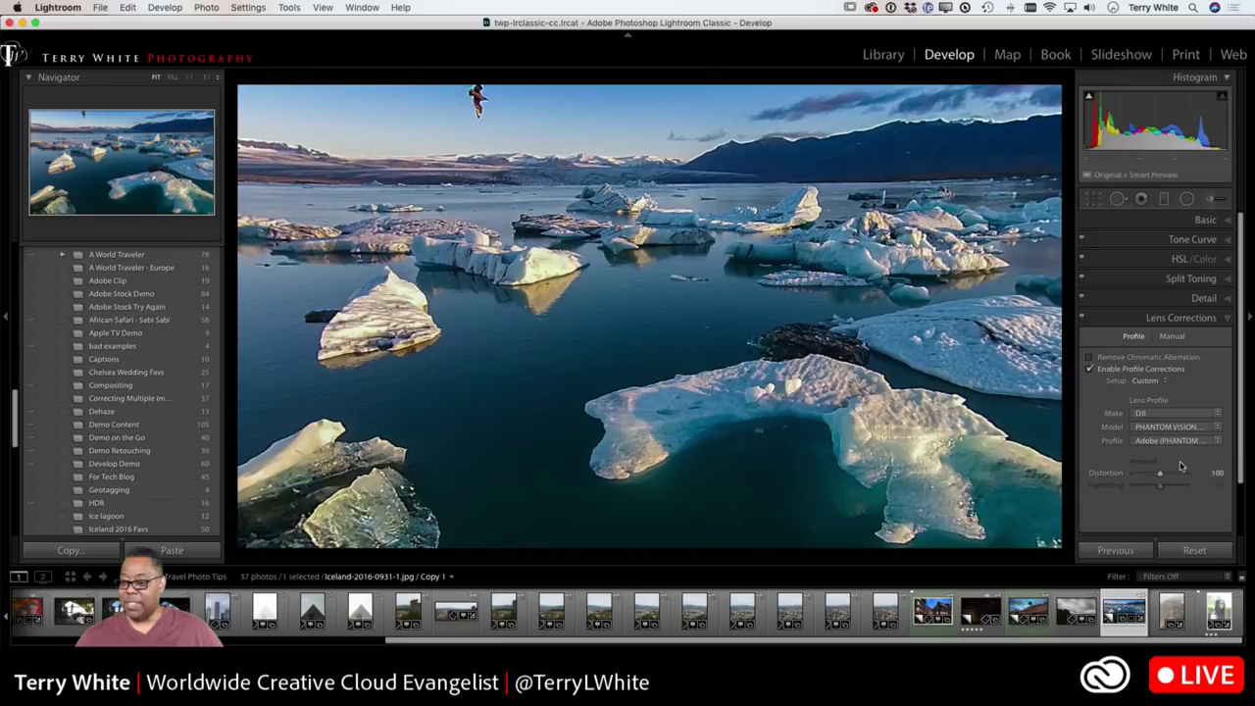
{"action": "left_click", "coordinate": [1114, 359]}
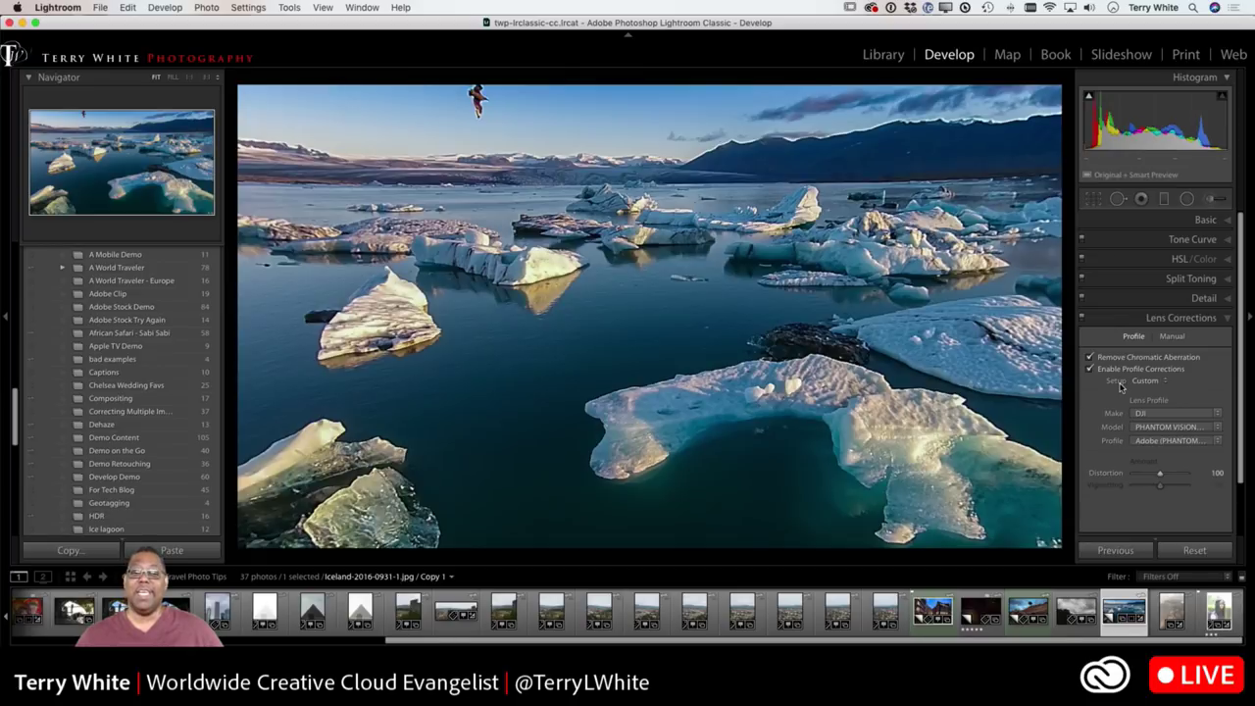
{"action": "left_click", "coordinate": [1110, 358]}
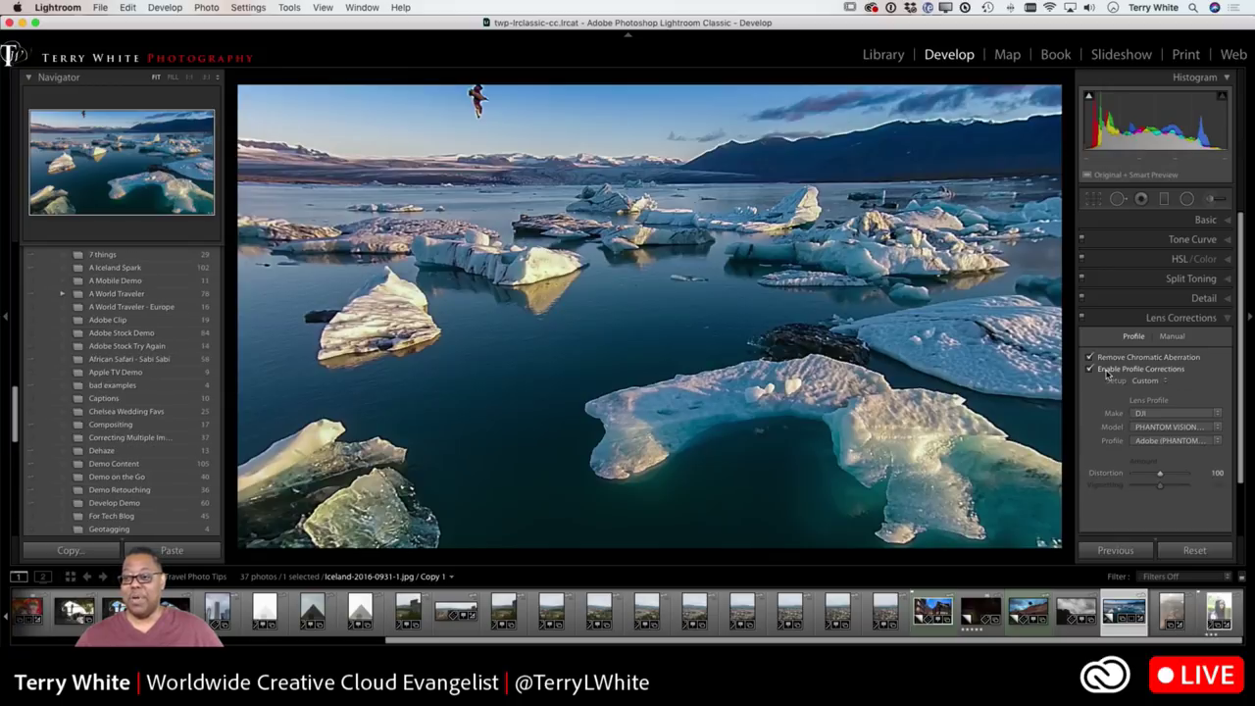
{"action": "left_click", "coordinate": [1177, 222]}
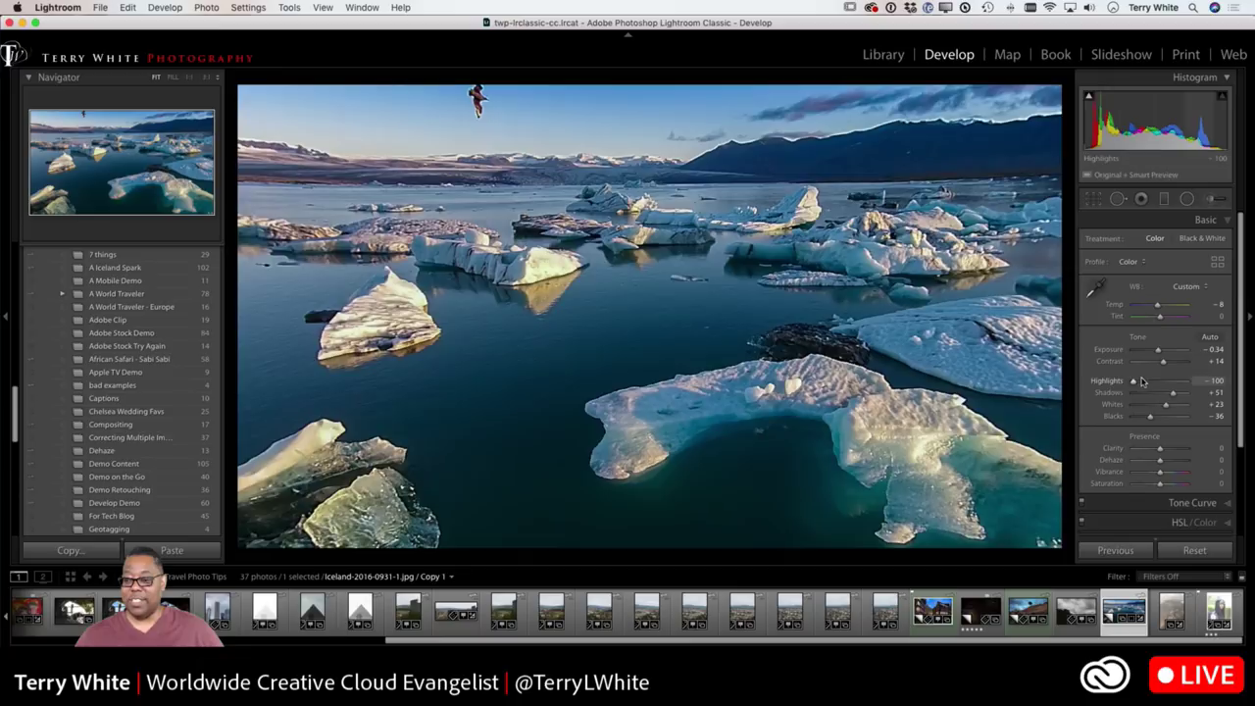
{"action": "left_click_drag", "start_coordinate": [1134, 382], "coordinate": [1158, 384]}
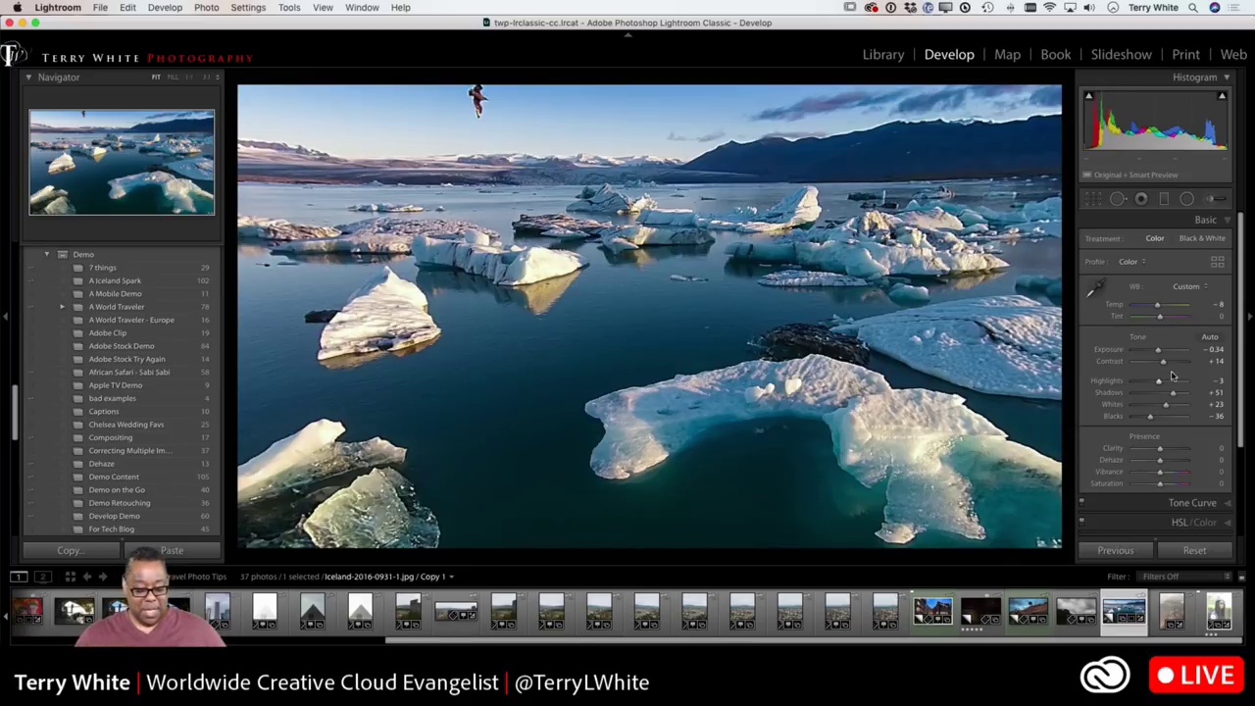
Return to the photo grid and view the red rock portrait with the umbrella light full screen
{"action": "key", "text": "g"}
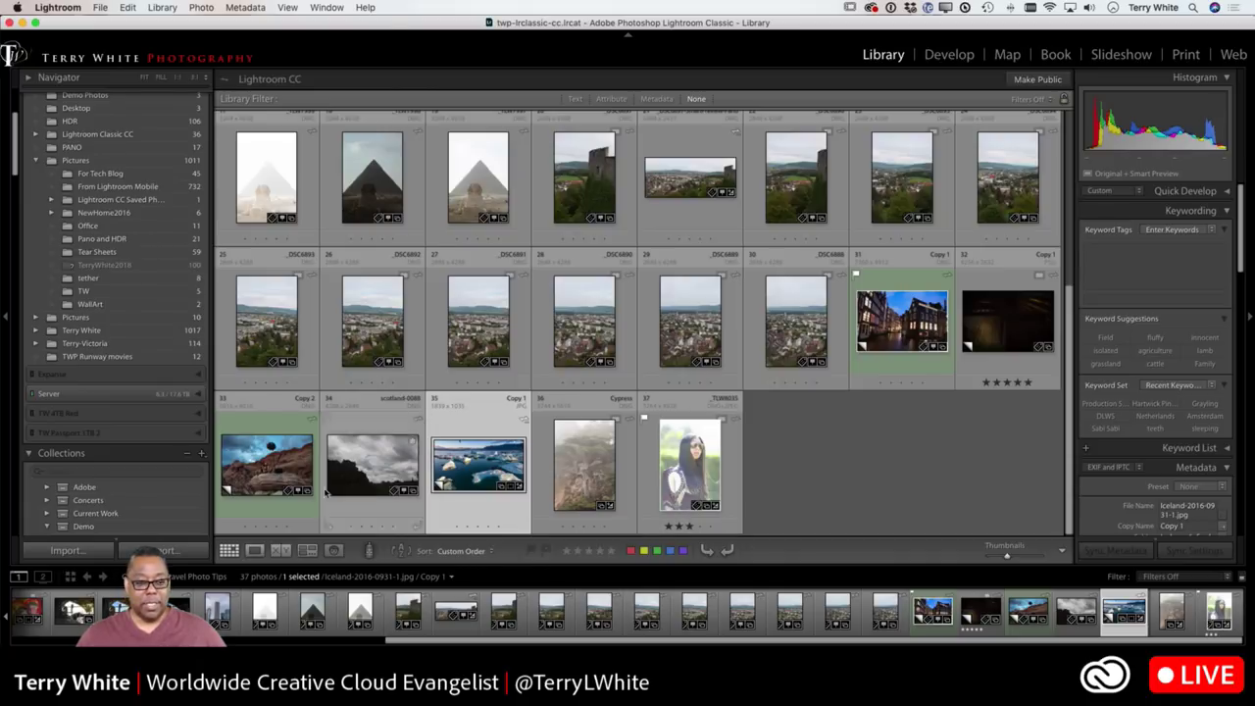
{"action": "left_click", "coordinate": [267, 465]}
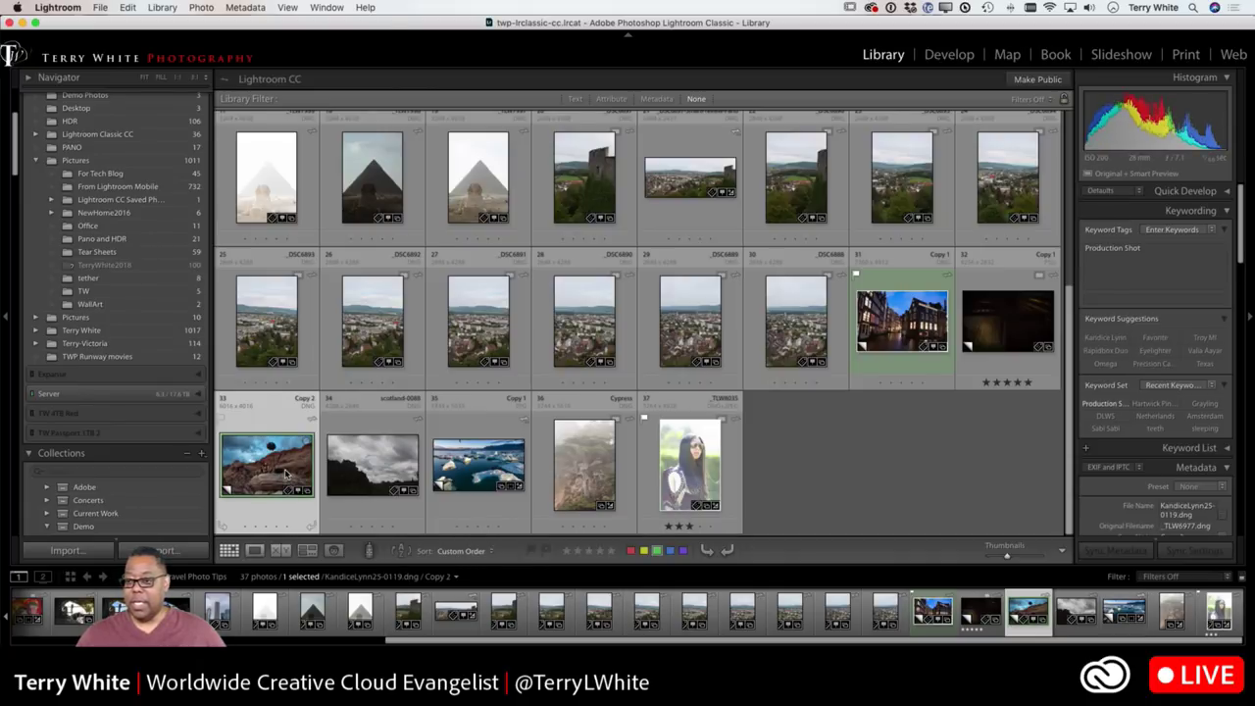
{"action": "key", "text": "f"}
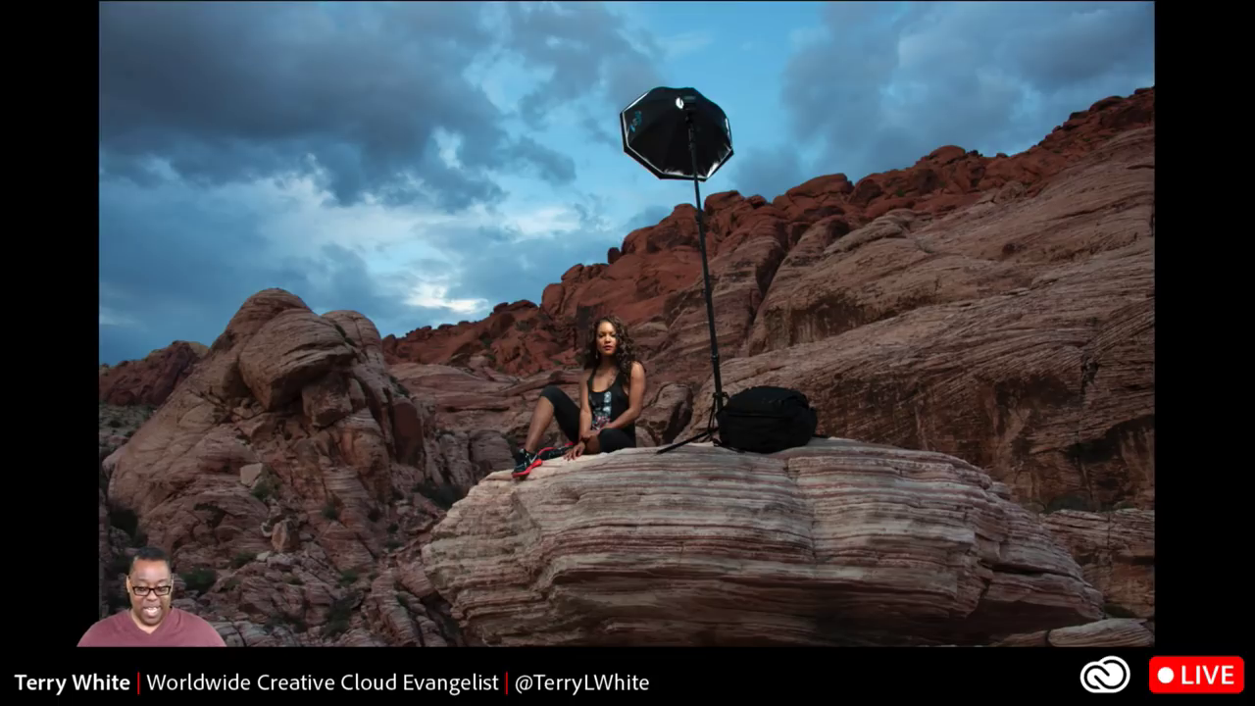
Open the red rock portrait in Photoshop and draw a lasso selection around the umbrella light, its stand and the black bag
{"action": "key", "text": "Escape"}
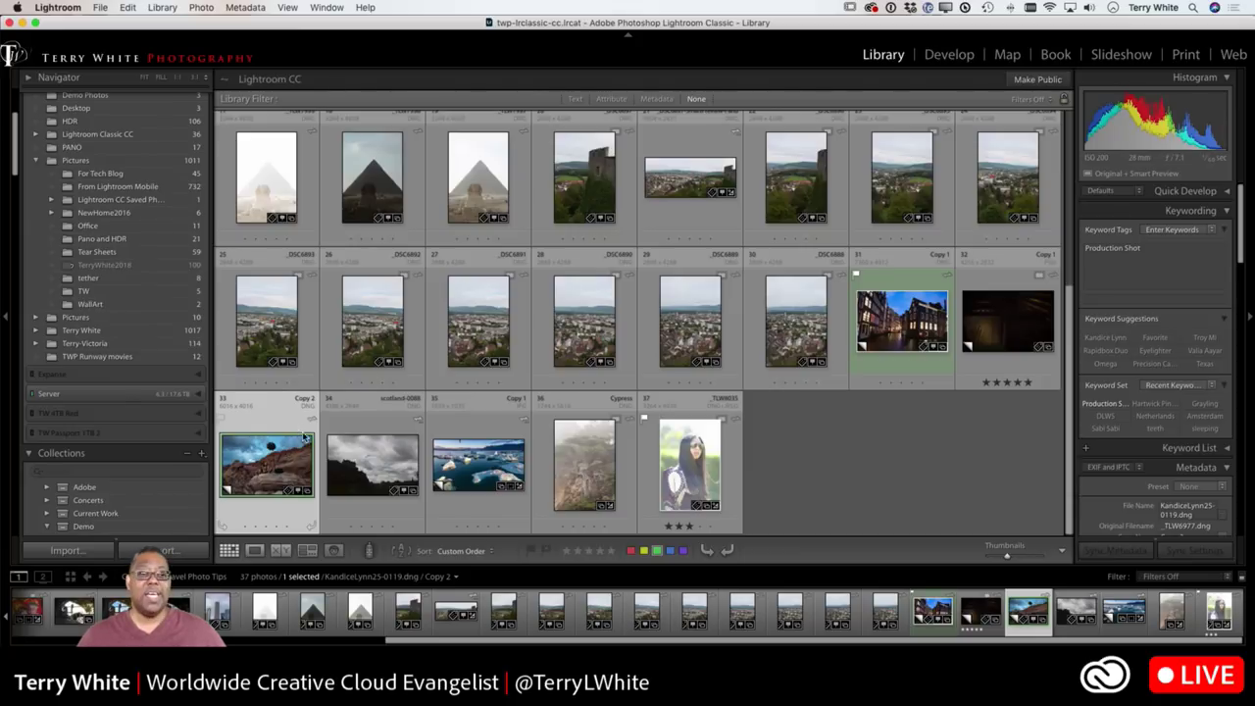
{"action": "key", "text": "super+e"}
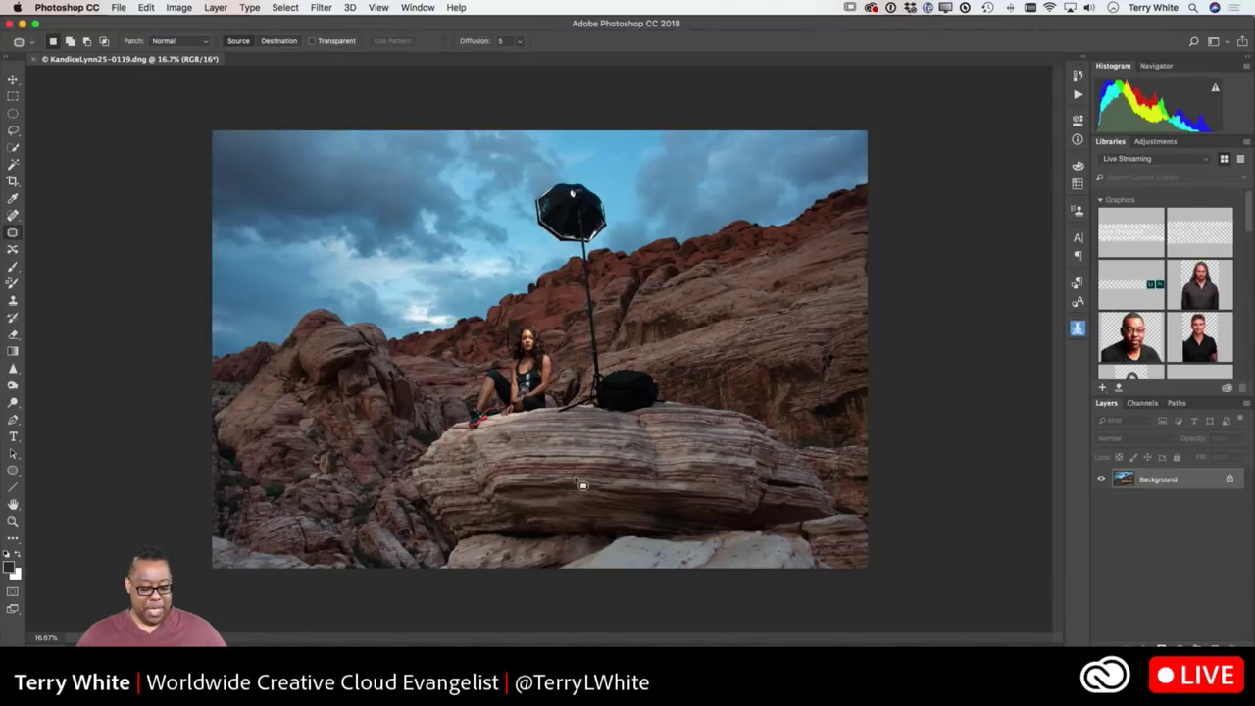
{"action": "key", "text": "z"}
{"action": "left_click_drag", "start_coordinate": [588, 333], "coordinate": [629, 377]}
{"action": "left_click_drag", "start_coordinate": [634, 384], "coordinate": [571, 387]}
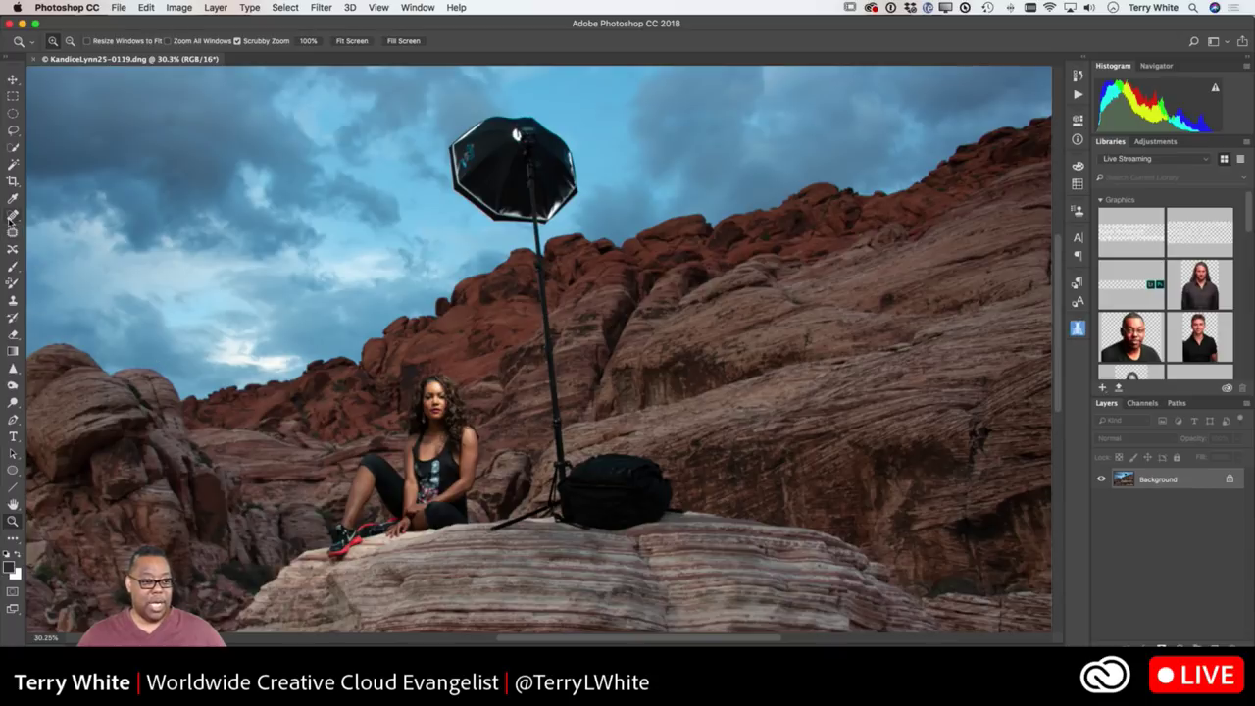
{"action": "left_click", "coordinate": [12, 130]}
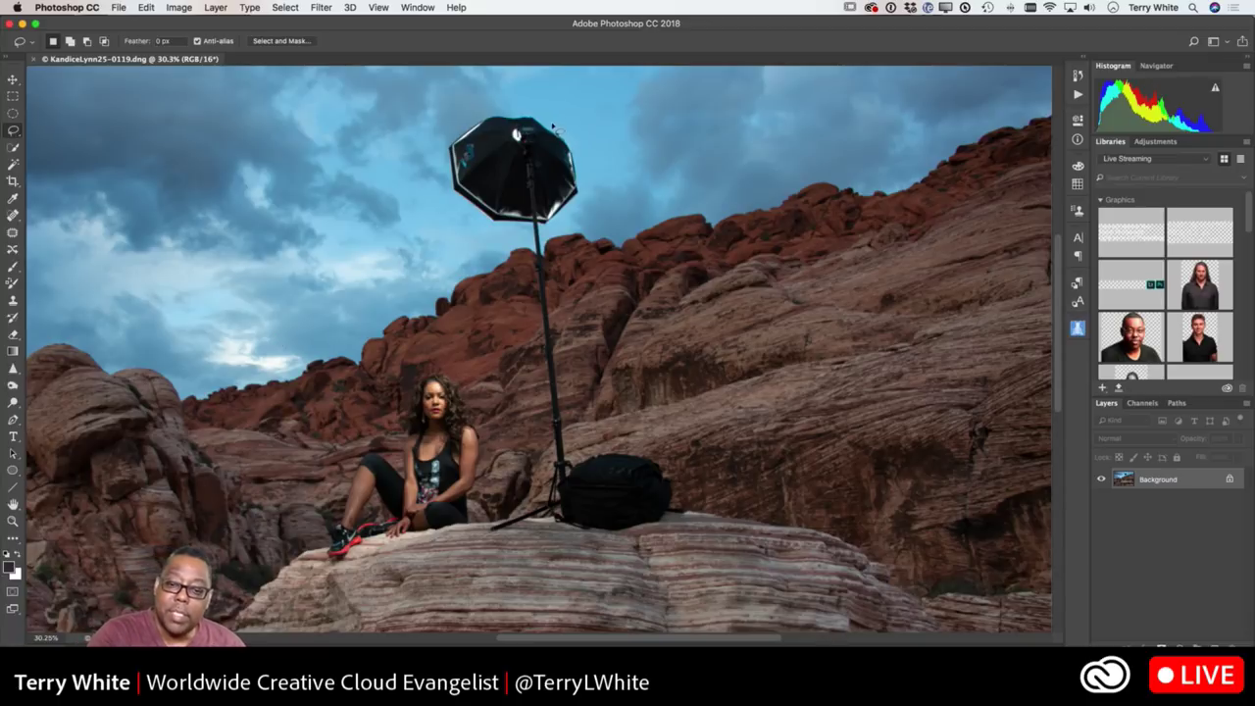
{"action": "mouse_move", "coordinate": [555, 124]}
{"action": "left_mouse_down"}
{"action": "mouse_move", "coordinate": [527, 112]}
{"action": "mouse_move", "coordinate": [468, 119]}
{"action": "mouse_move", "coordinate": [442, 168]}
{"action": "mouse_move", "coordinate": [472, 218]}
{"action": "mouse_move", "coordinate": [530, 230]}
{"action": "mouse_move", "coordinate": [549, 361]}
{"action": "mouse_move", "coordinate": [552, 508]}
{"action": "mouse_move", "coordinate": [496, 526]}
{"action": "mouse_move", "coordinate": [493, 540]}
{"action": "mouse_move", "coordinate": [540, 528]}
{"action": "mouse_move", "coordinate": [598, 545]}
{"action": "mouse_move", "coordinate": [700, 518]}
{"action": "mouse_move", "coordinate": [682, 475]}
{"action": "mouse_move", "coordinate": [653, 452]}
{"action": "mouse_move", "coordinate": [570, 446]}
{"action": "mouse_move", "coordinate": [547, 245]}
{"action": "mouse_move", "coordinate": [588, 185]}
{"action": "mouse_move", "coordinate": [567, 136]}
{"action": "left_mouse_up"}
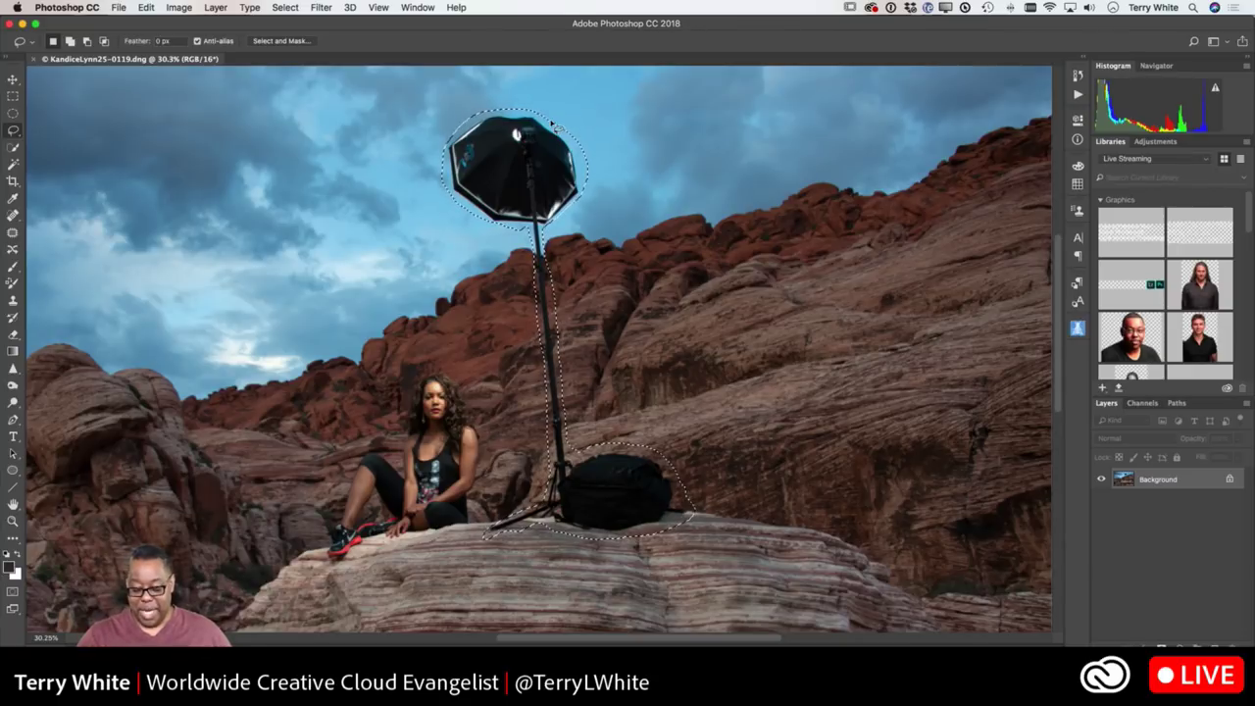
Fill the selected light, stand and bag using Content-Aware at 100% opacity in Normal mode, and clear the selection
{"action": "key", "text": "shift+BackSpace"}
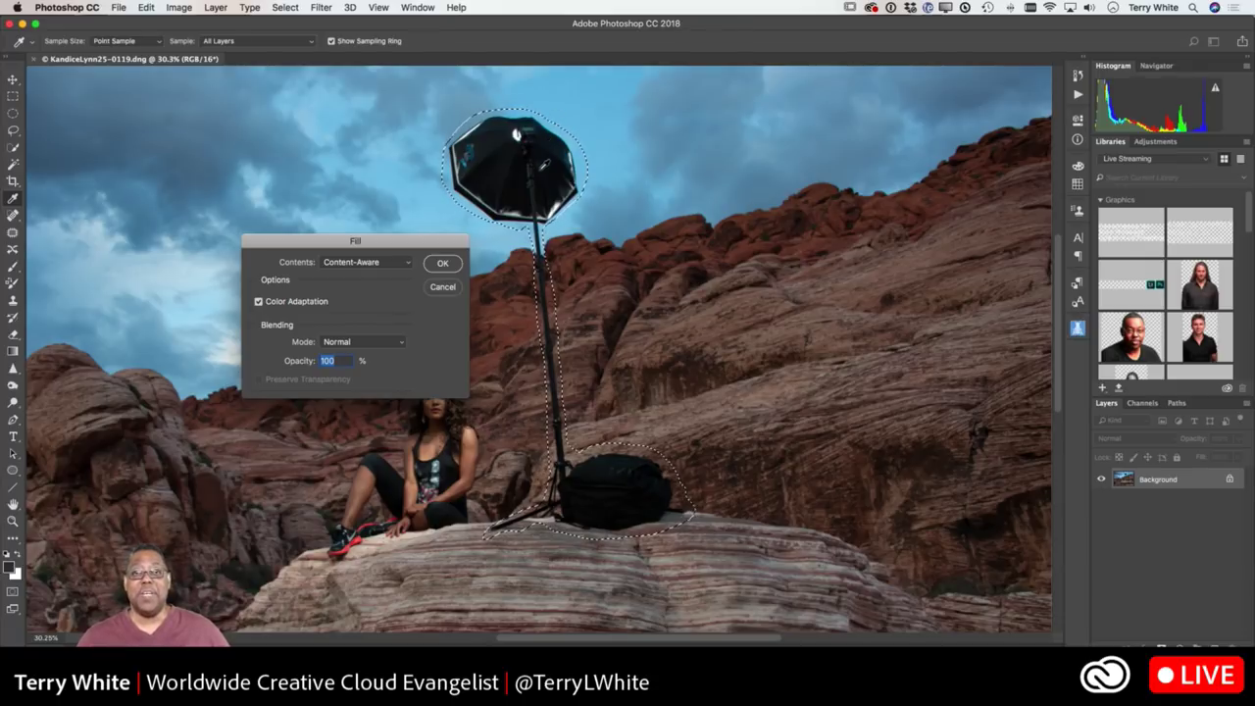
{"action": "left_click", "coordinate": [371, 263]}
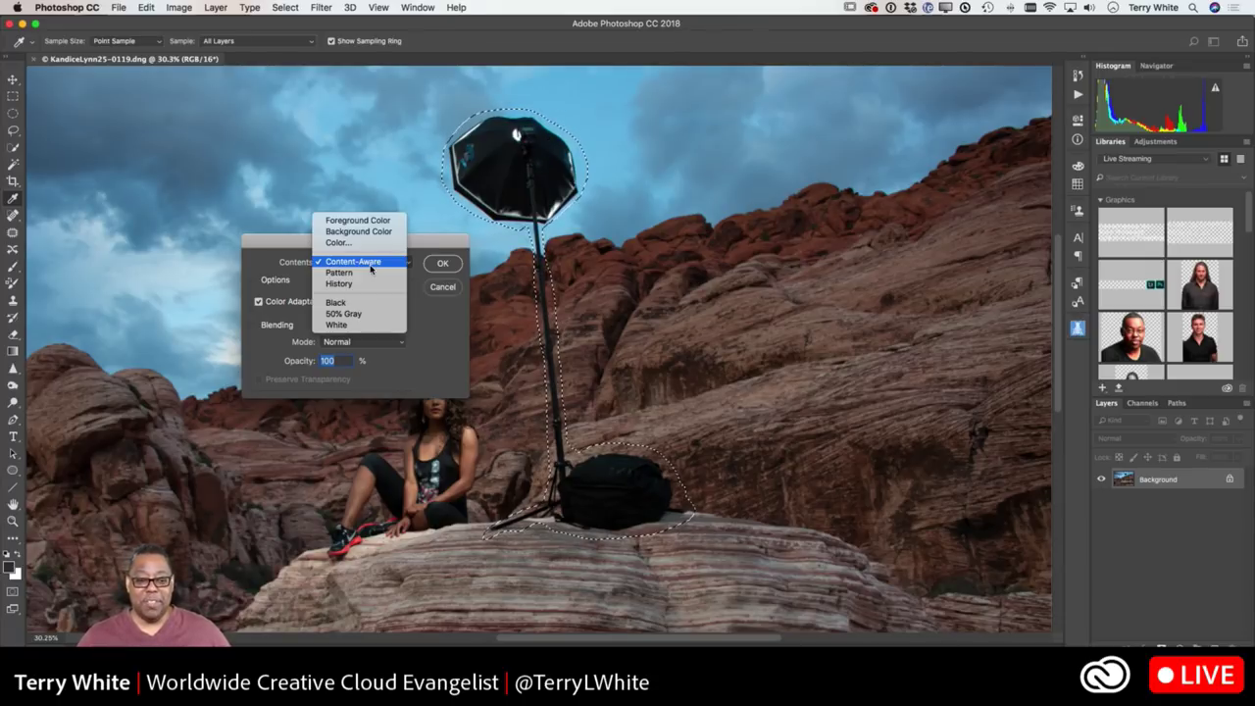
{"action": "left_click", "coordinate": [370, 263]}
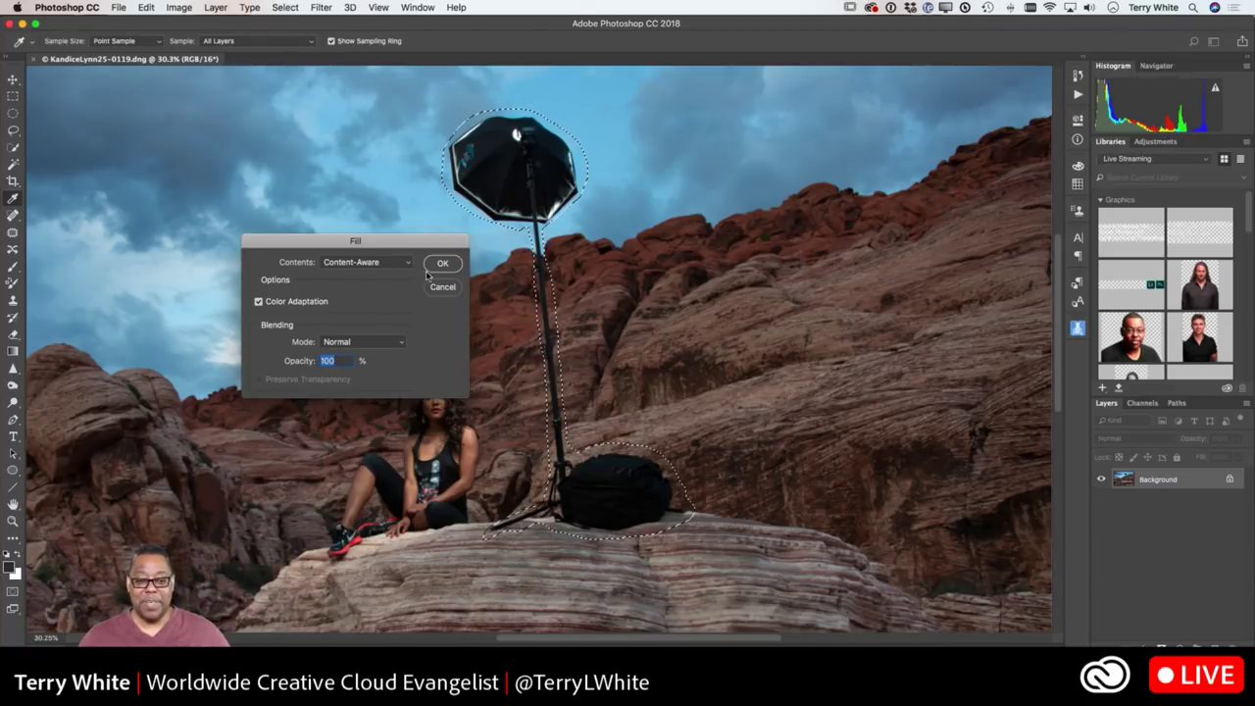
{"action": "key", "text": "Return"}
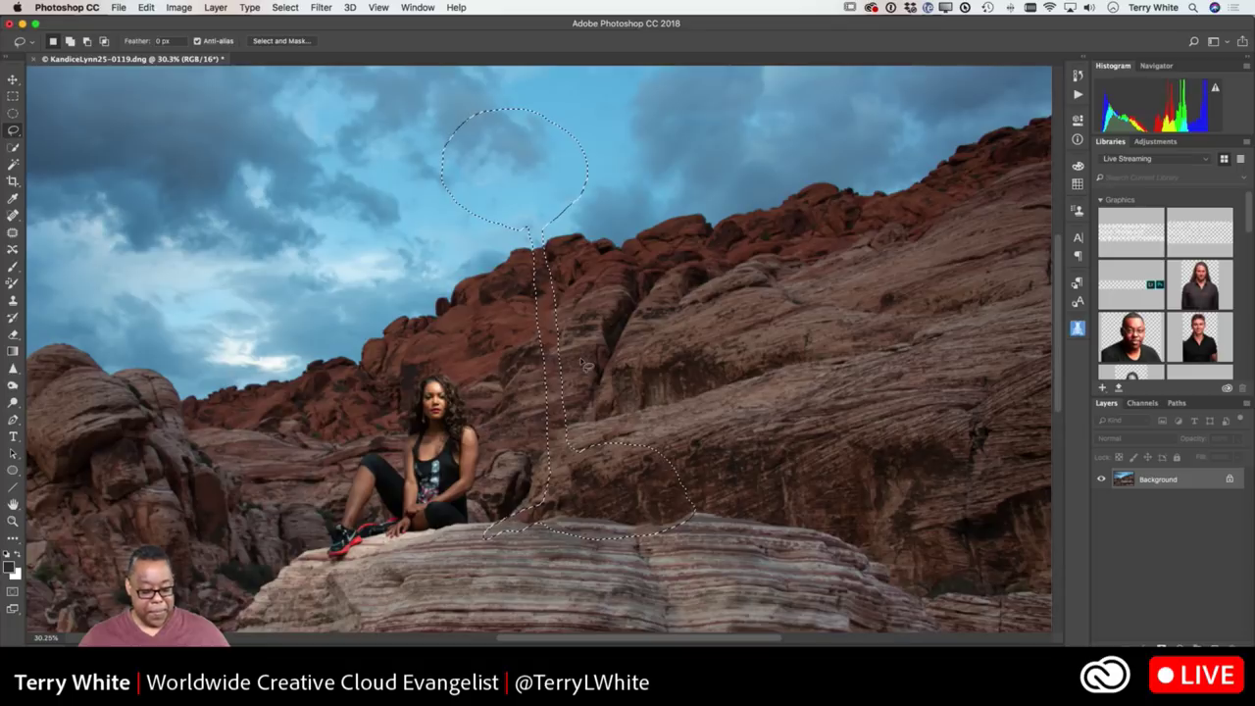
{"action": "key", "text": "super+d"}
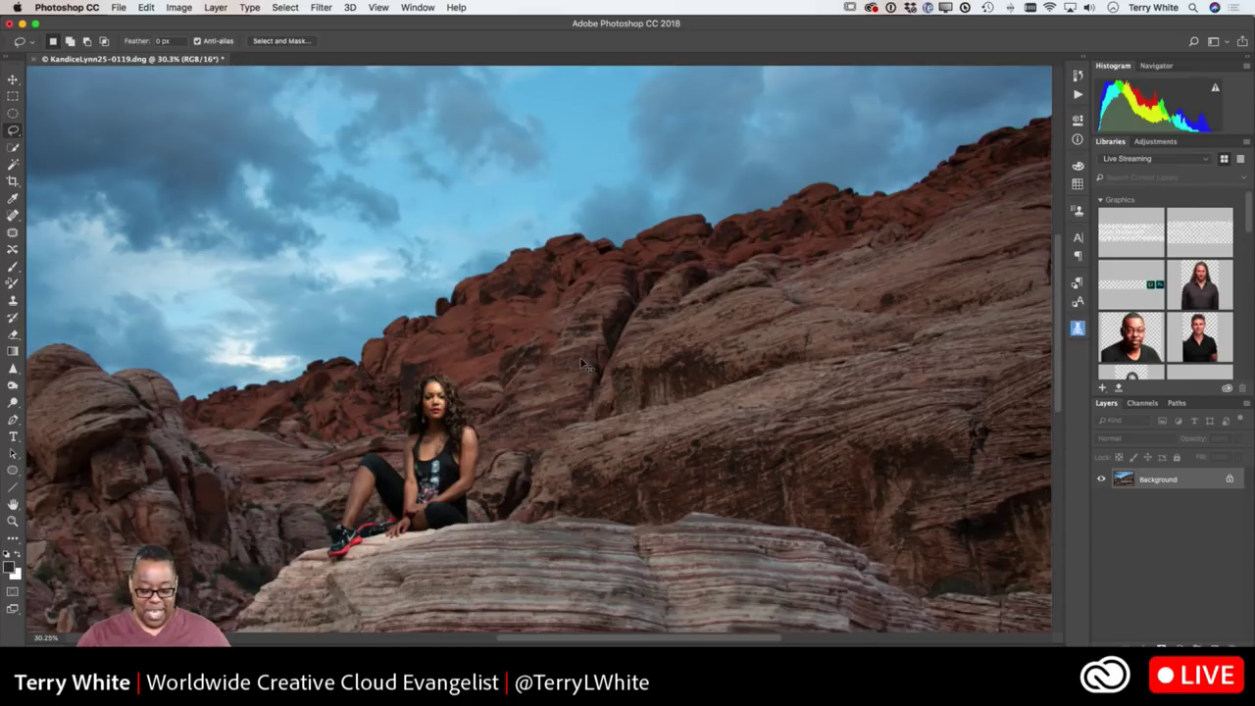
{"action": "key", "text": "super+0"}
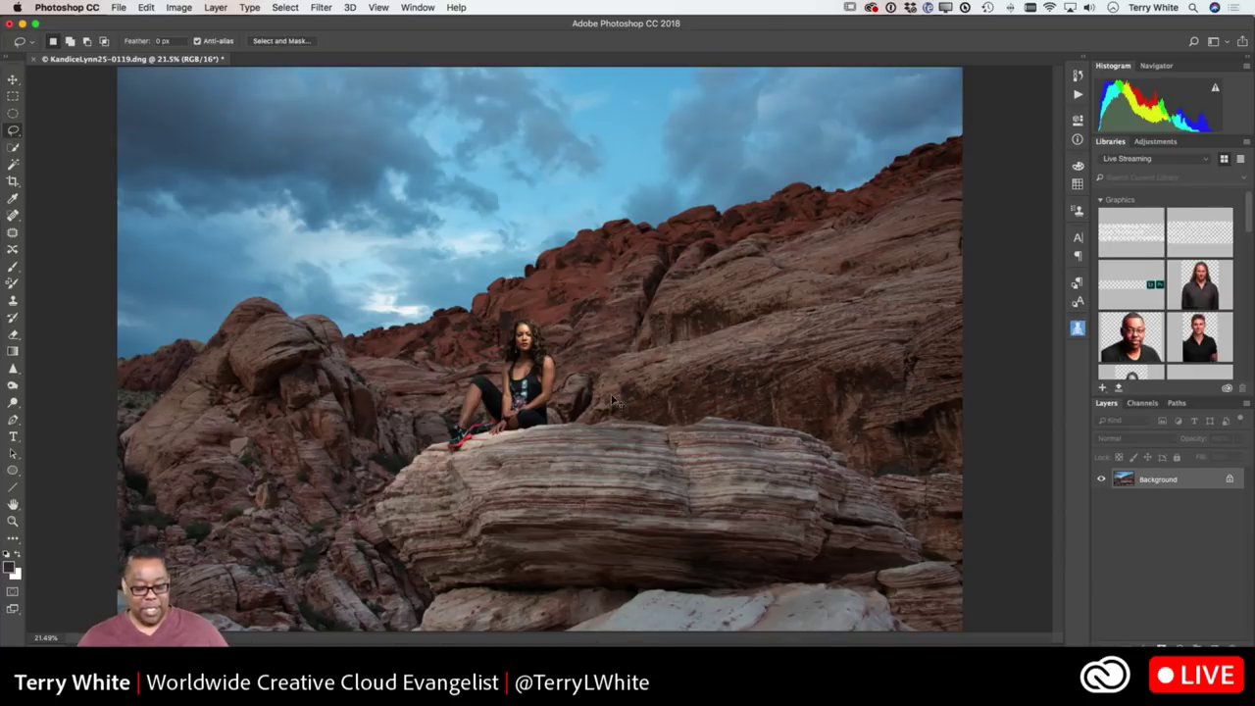
Undo the Content-Aware fill and try patching the selected light, stand and bag with the area beside them
{"action": "left_click_drag", "start_coordinate": [613, 401], "coordinate": [616, 402]}
{"action": "key", "text": "super+alt+z"}
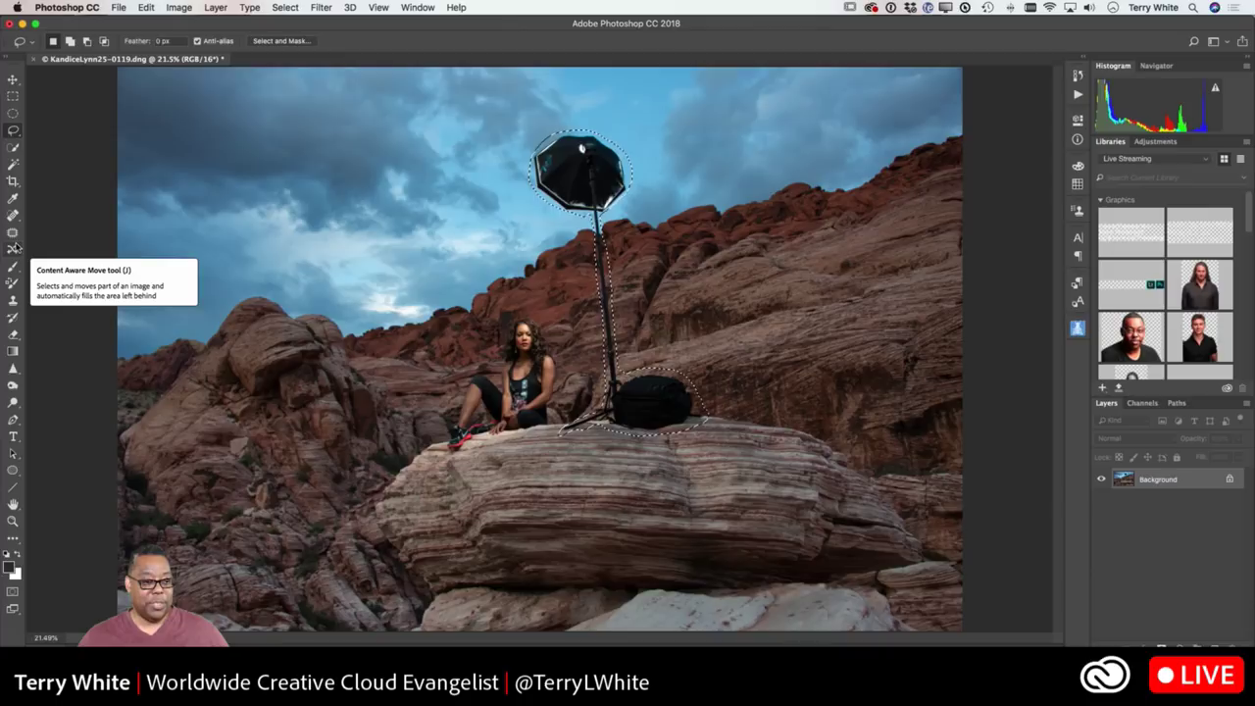
{"action": "left_click", "coordinate": [13, 233]}
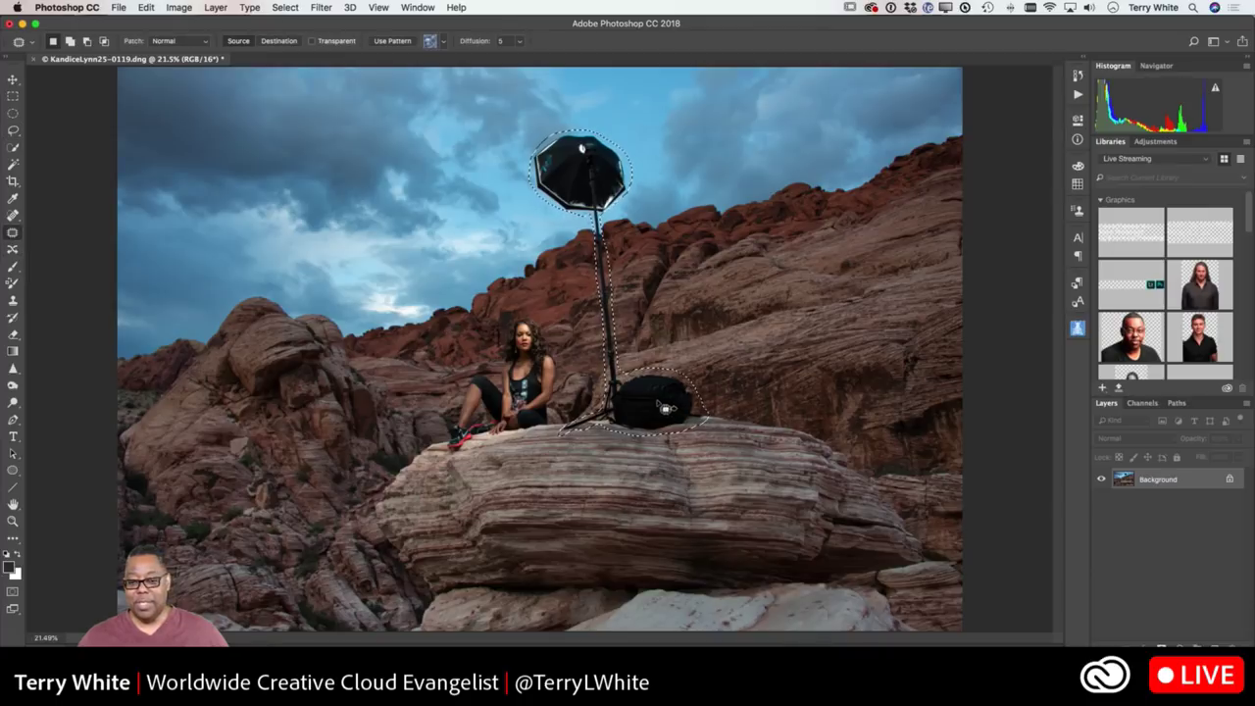
{"action": "left_click_drag", "start_coordinate": [647, 408], "coordinate": [808, 384]}
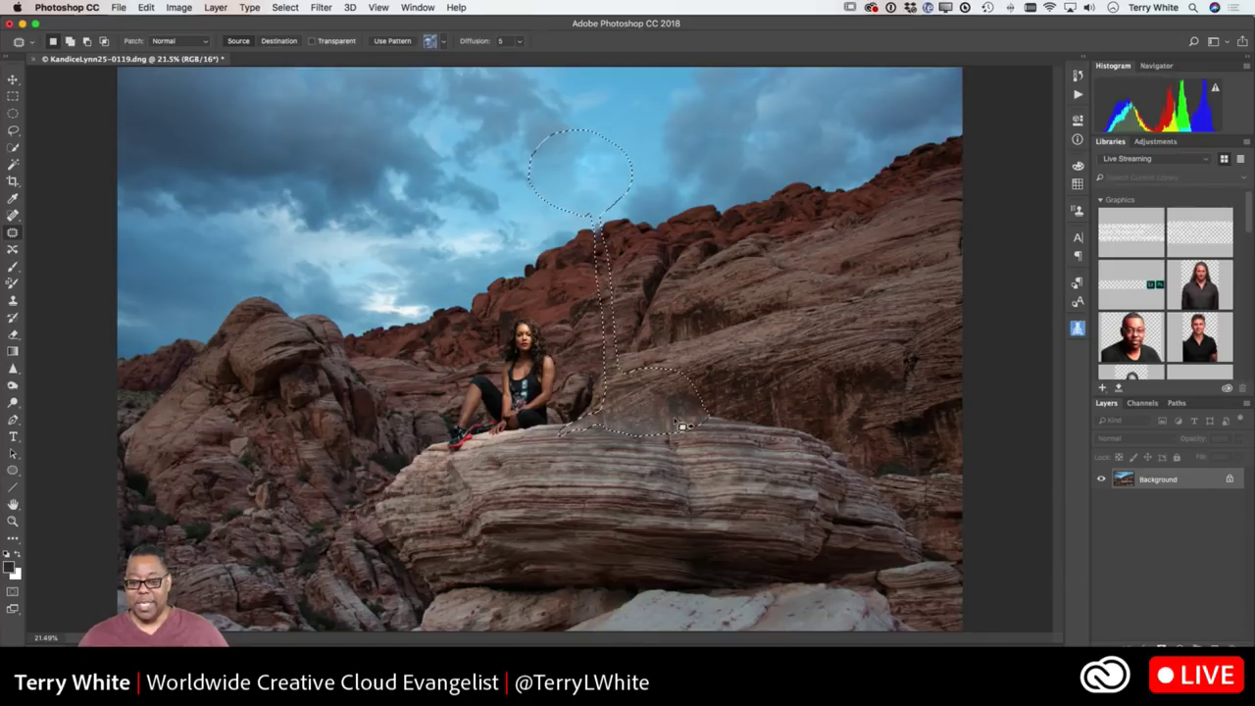
{"action": "key", "text": "super+d"}
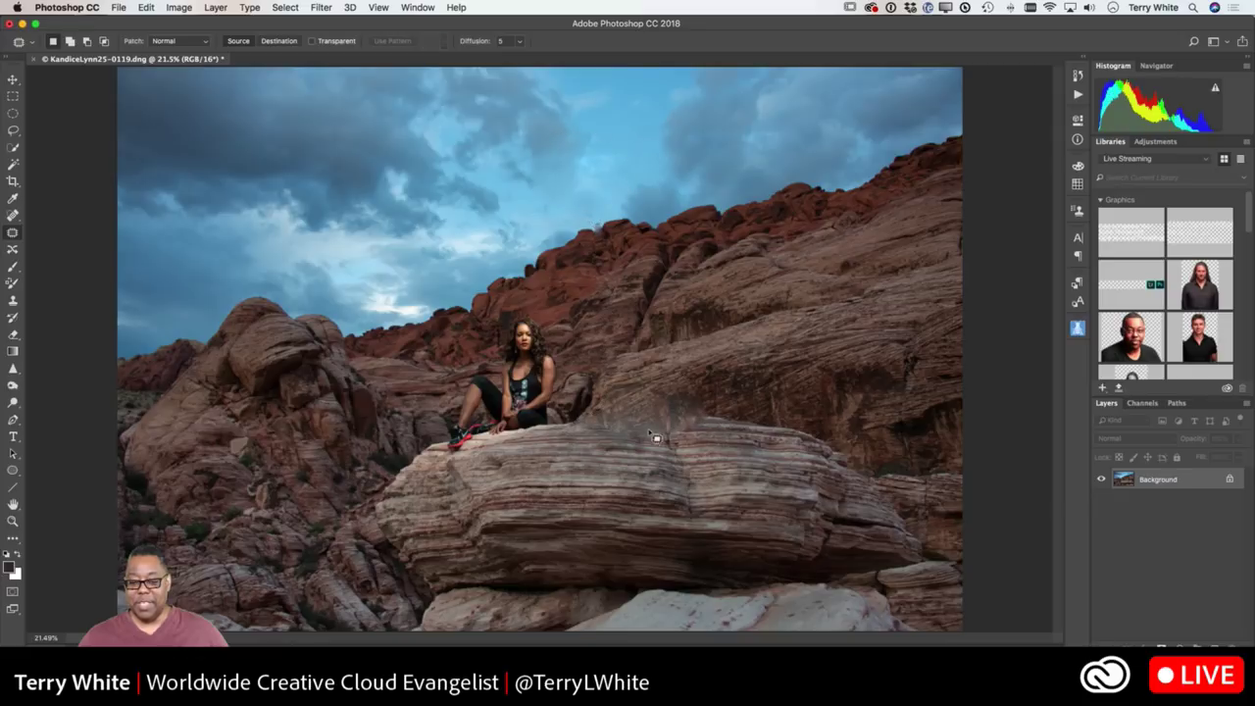
Try patching the smudged rock edge where the bag stood, and undo the patches back to the original light and bag selection
{"action": "mouse_move", "coordinate": [718, 419]}
{"action": "left_mouse_down"}
{"action": "mouse_move", "coordinate": [608, 409]}
{"action": "mouse_move", "coordinate": [572, 426]}
{"action": "mouse_move", "coordinate": [648, 447]}
{"action": "mouse_move", "coordinate": [694, 436]}
{"action": "mouse_move", "coordinate": [714, 412]}
{"action": "mouse_move", "coordinate": [671, 428]}
{"action": "mouse_move", "coordinate": [784, 455]}
{"action": "left_mouse_up"}
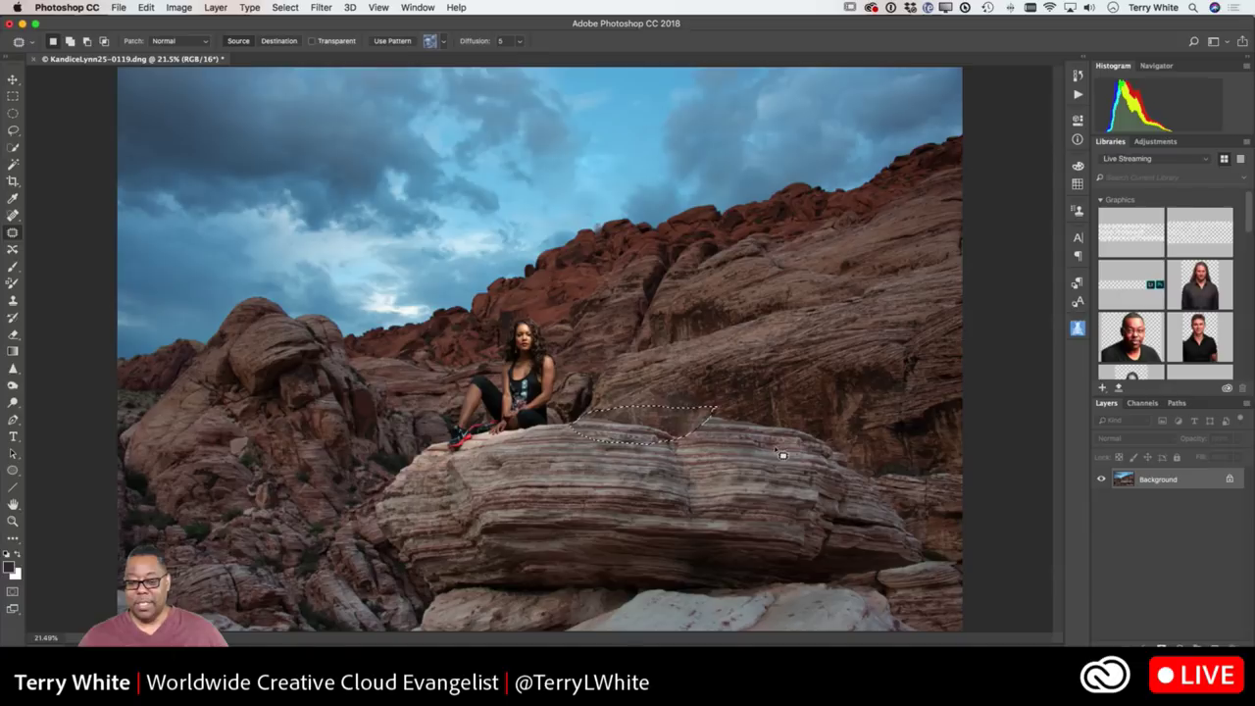
{"action": "key", "text": "super+d"}
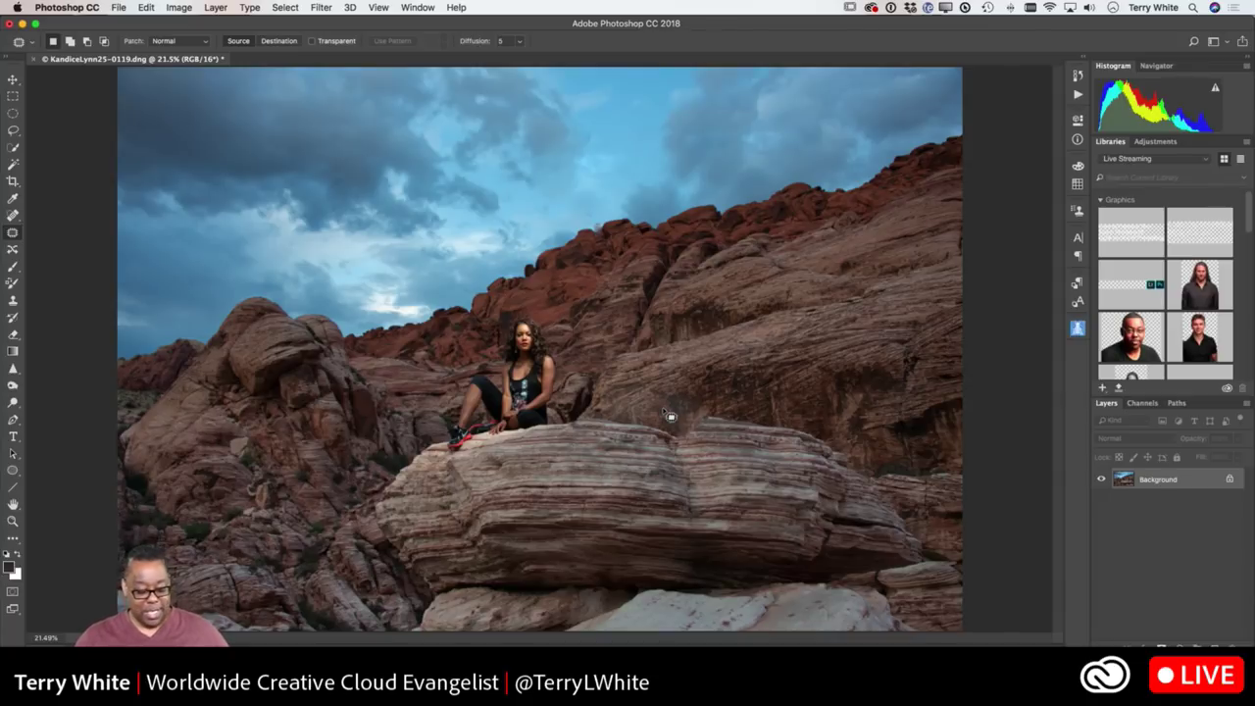
{"action": "key", "text": "super+shift+d"}
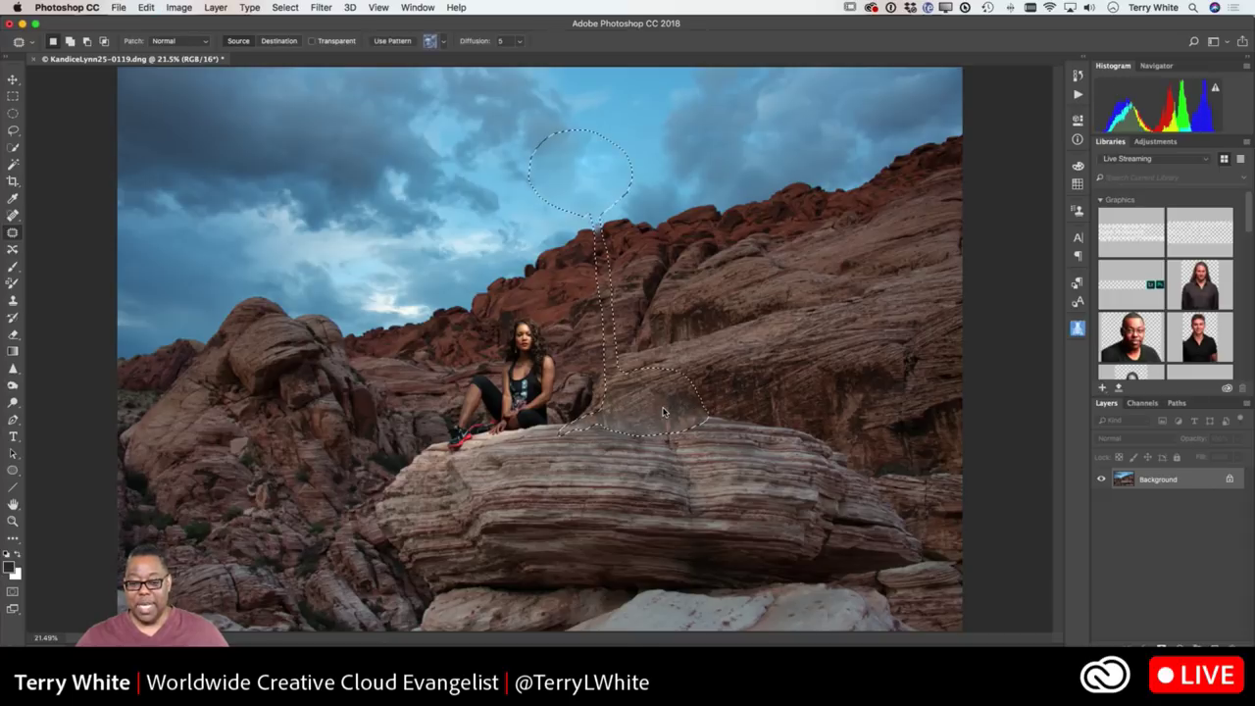
{"action": "key", "text": "super+z"}
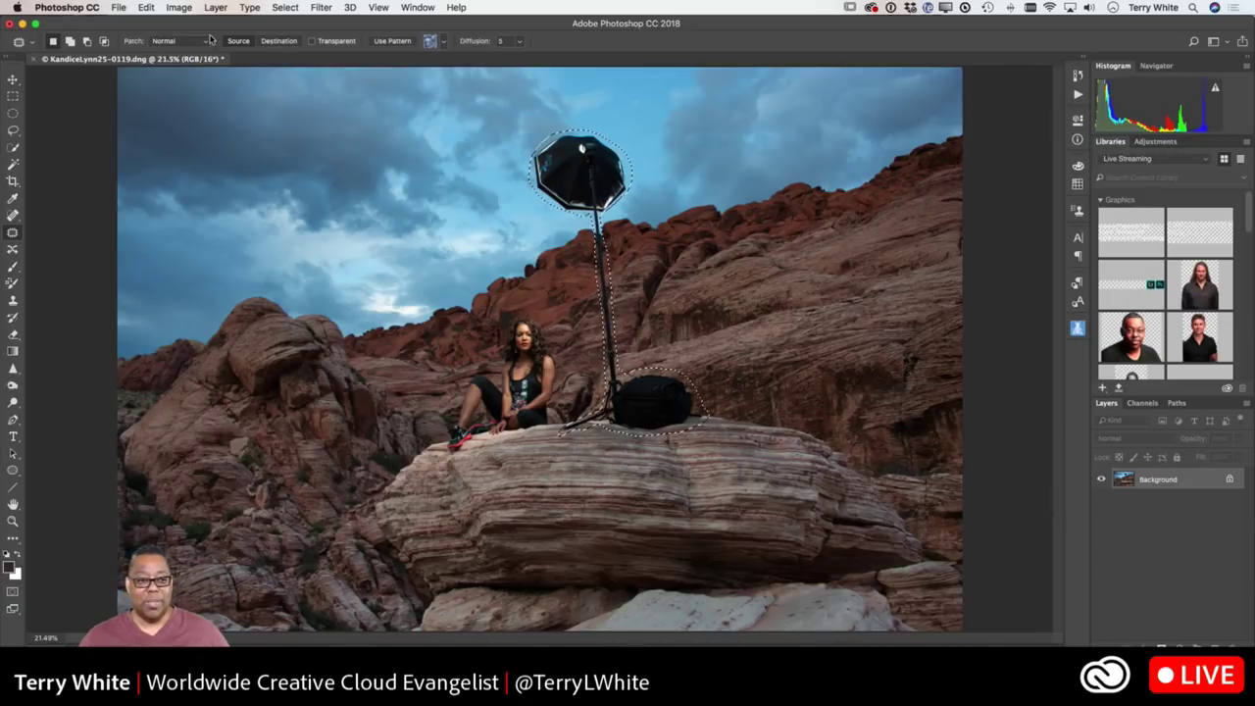
Remove the selected light, stand and bag with a Content-Aware fill at 100% opacity, and deselect the area
{"action": "left_click", "coordinate": [145, 7]}
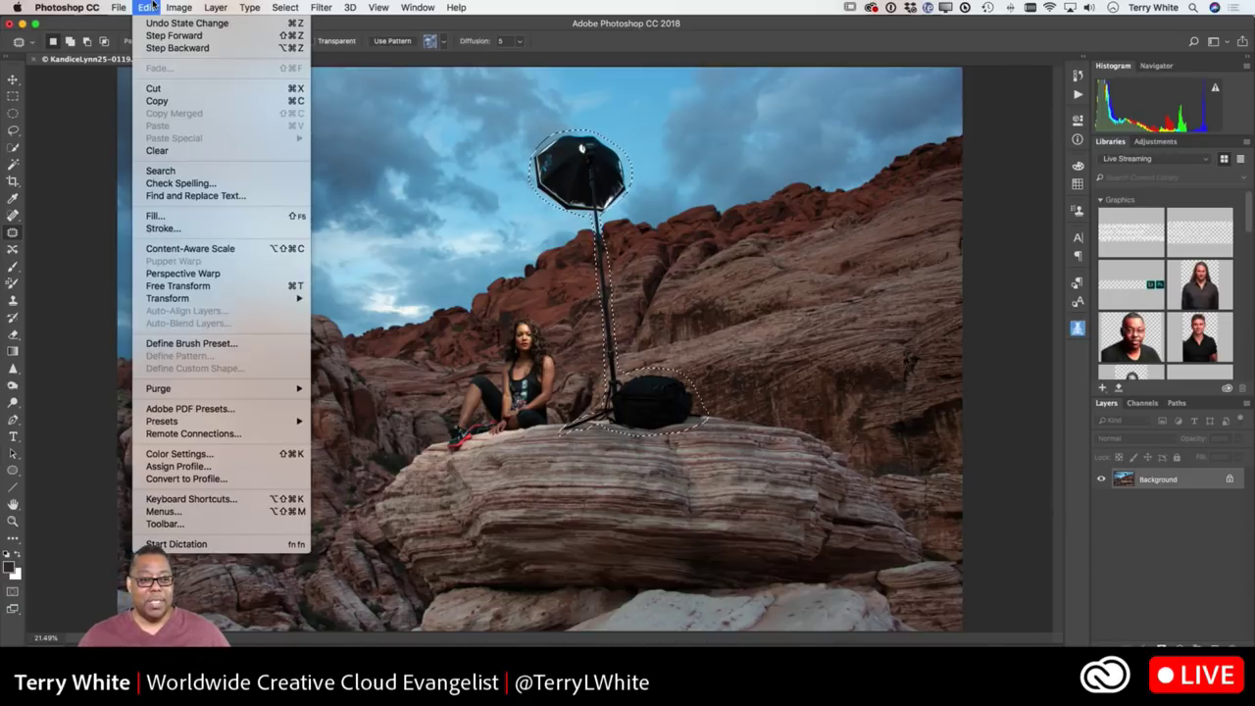
{"action": "left_click", "coordinate": [200, 216]}
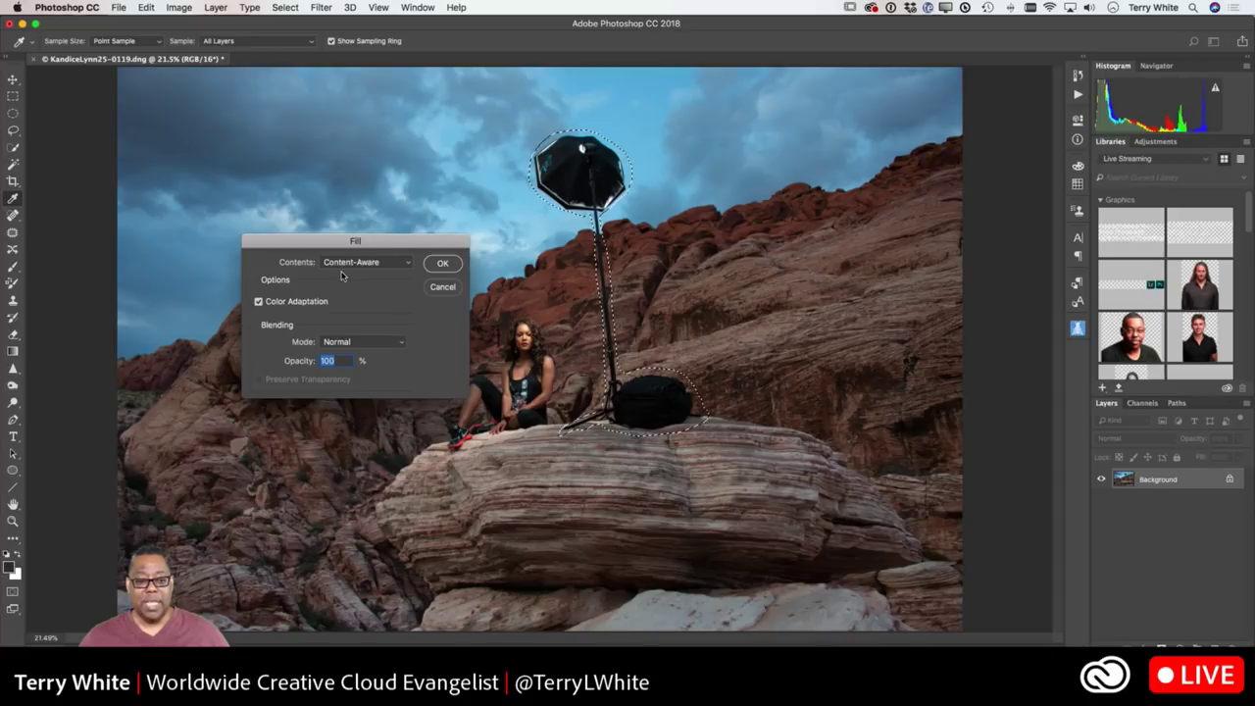
{"action": "left_click", "coordinate": [443, 263]}
{"action": "key", "text": "j"}
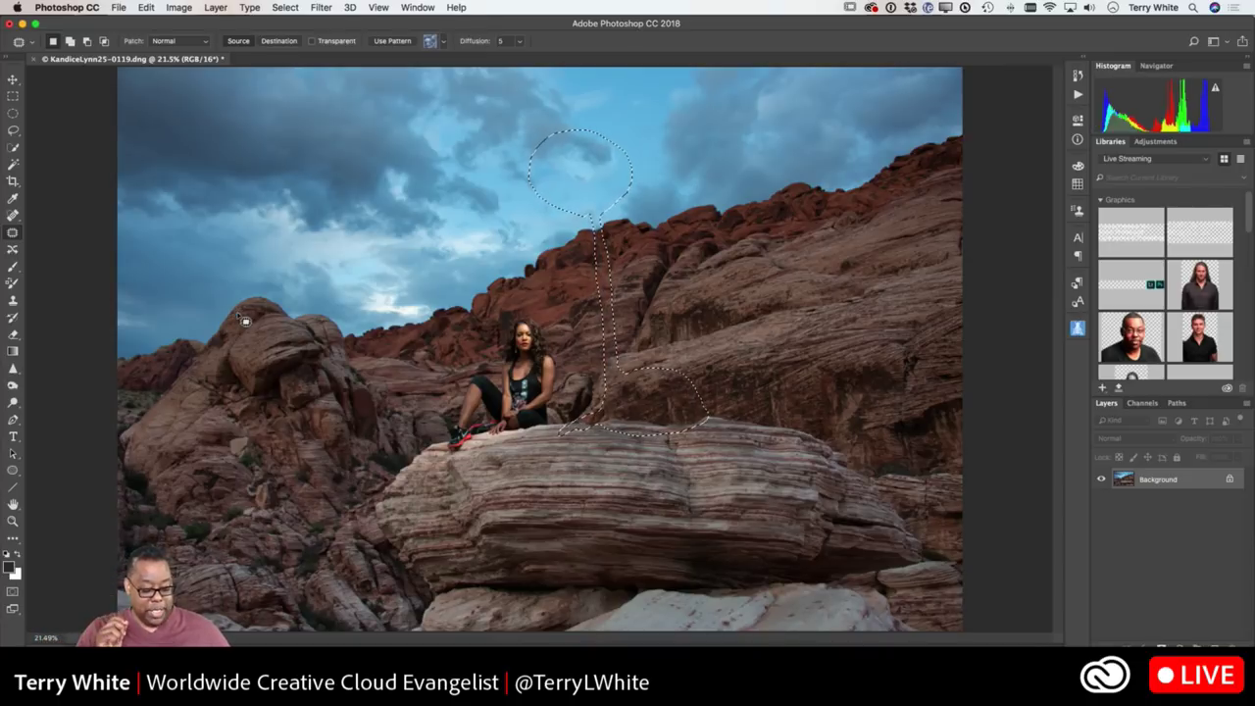
{"action": "key", "text": "ctrl+d"}
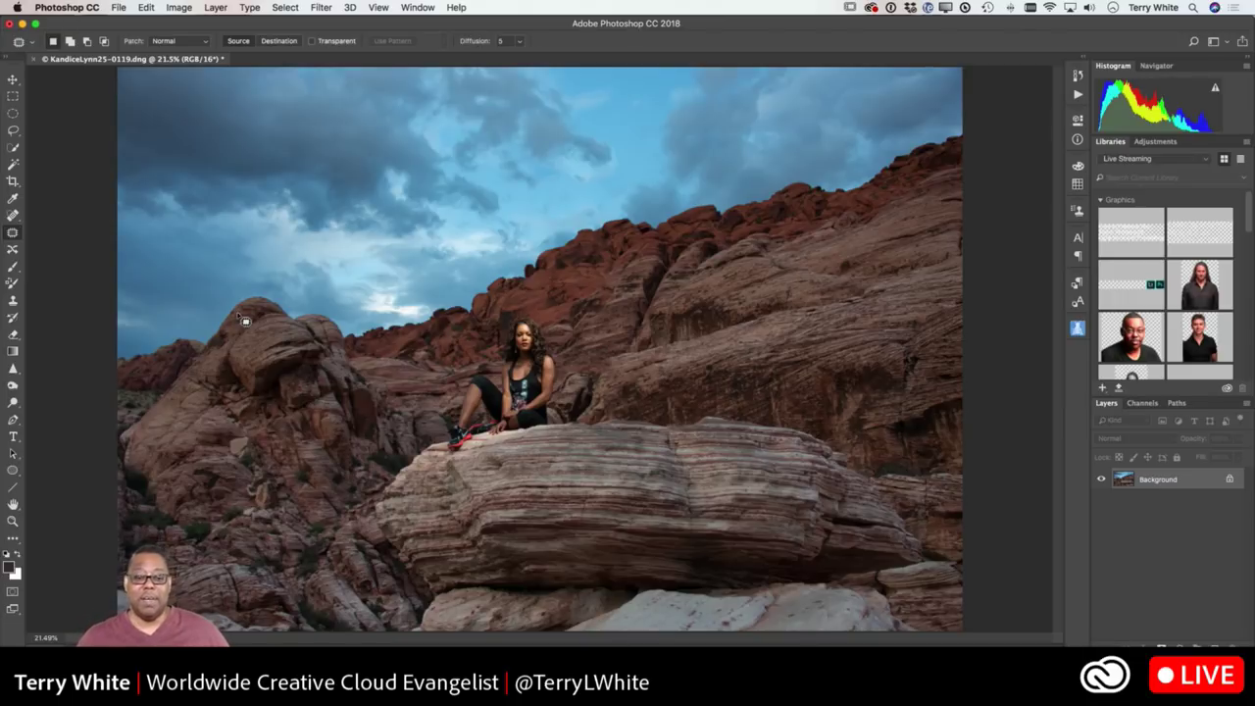
Save and close the retouched red rock portrait, and switch back to Lightroom
{"action": "key", "text": "super+s"}
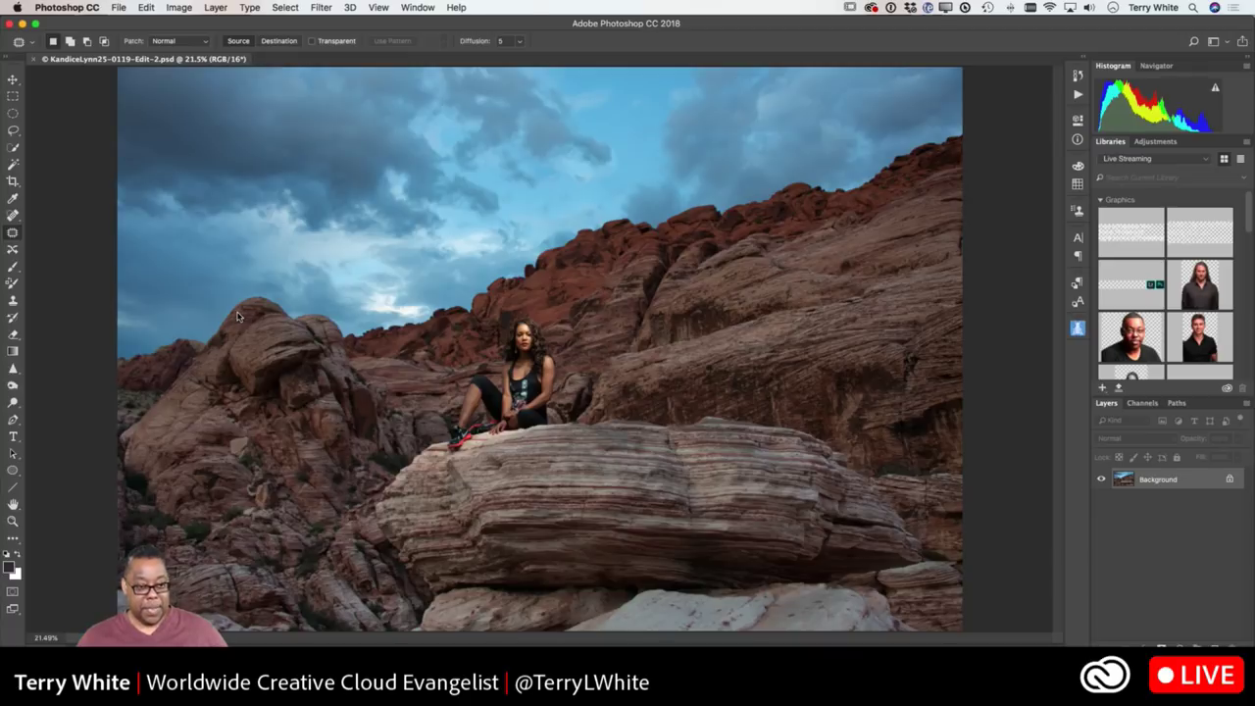
{"action": "key", "text": "super+w"}
{"action": "key", "text": "super+Tab"}
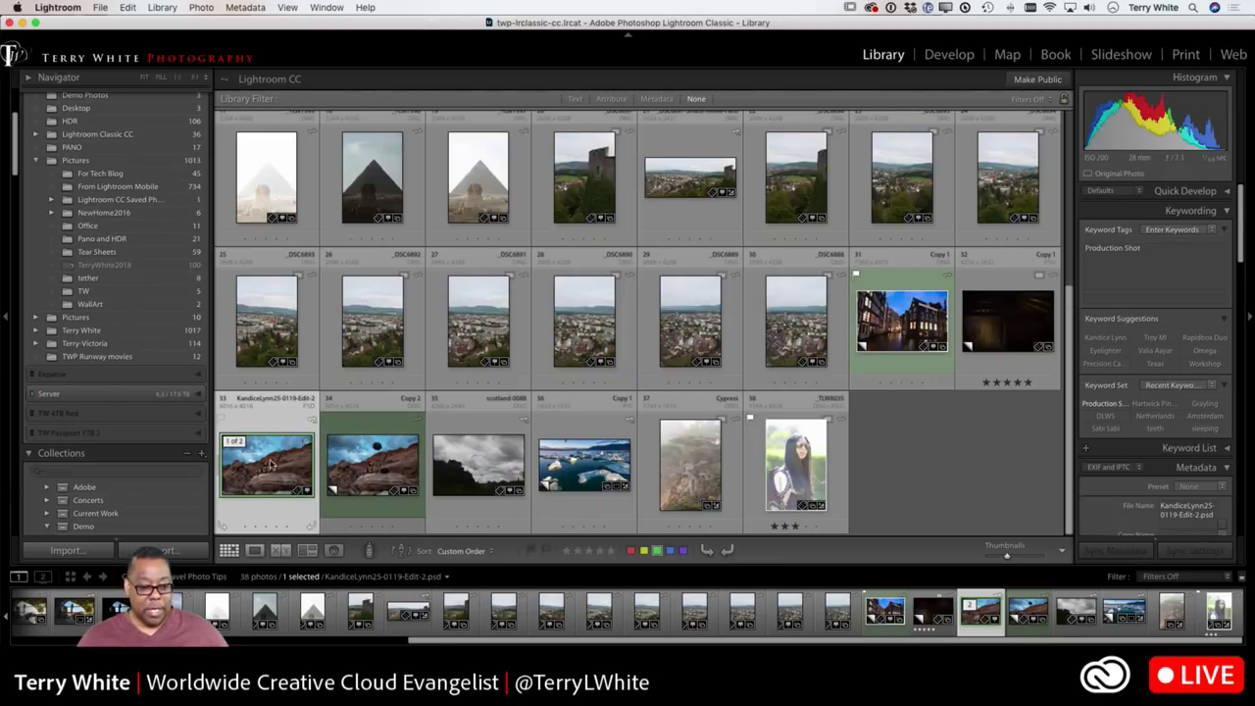
Compare the original red rock portrait with its retouched version full screen, and return to the photo grid
{"action": "left_click", "coordinate": [345, 476]}
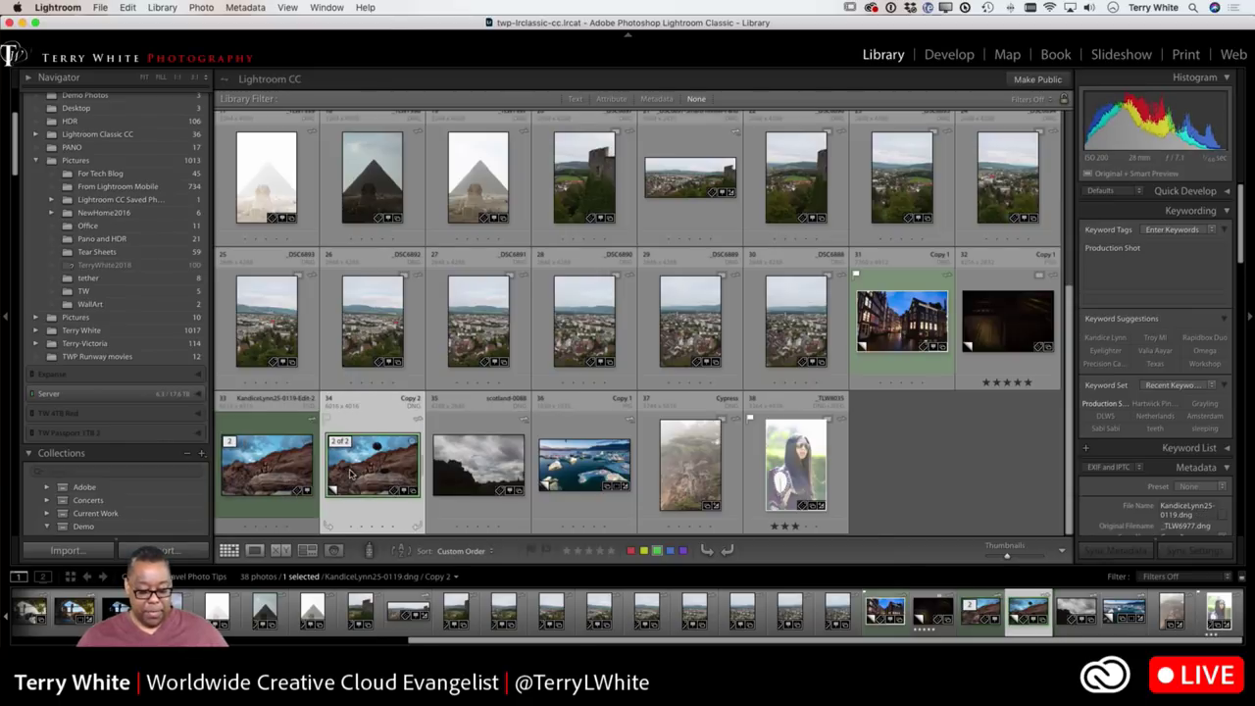
{"action": "key", "text": "f"}
{"action": "key", "text": "Left"}
{"action": "key", "text": "Right"}
{"action": "key", "text": "Left"}
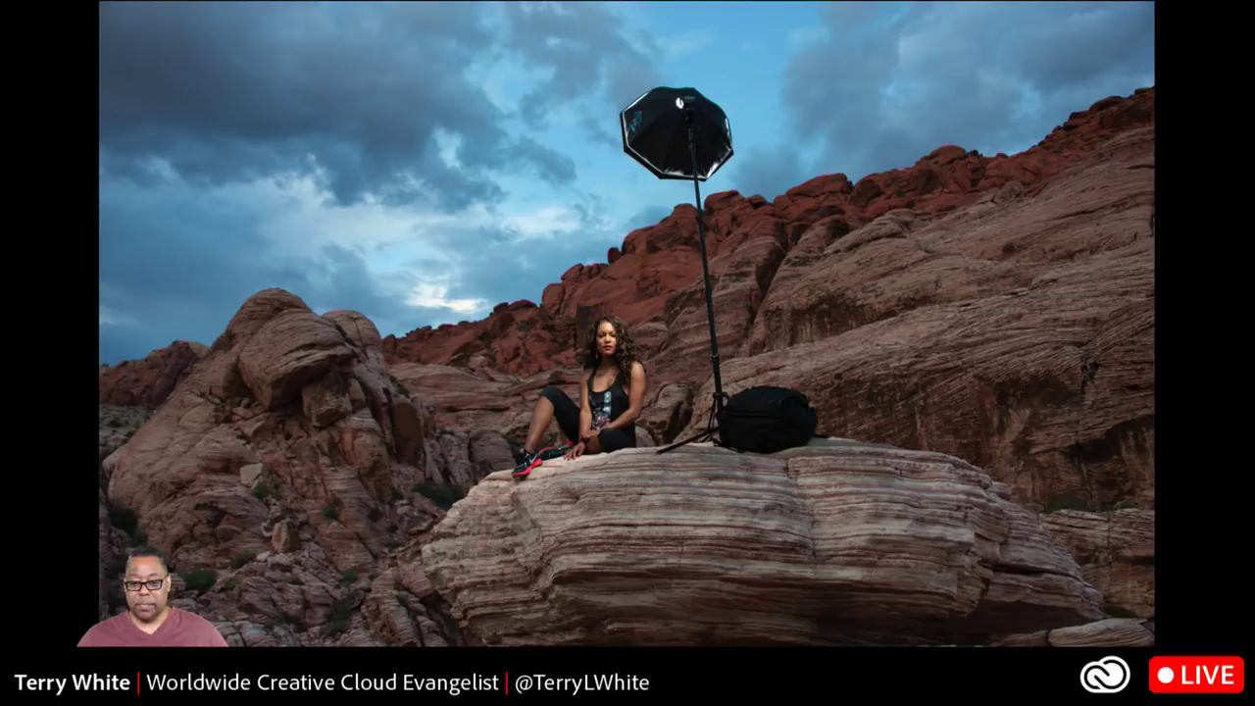
{"action": "key", "text": "Right"}
{"action": "key", "text": "Left"}
{"action": "key", "text": "Right"}
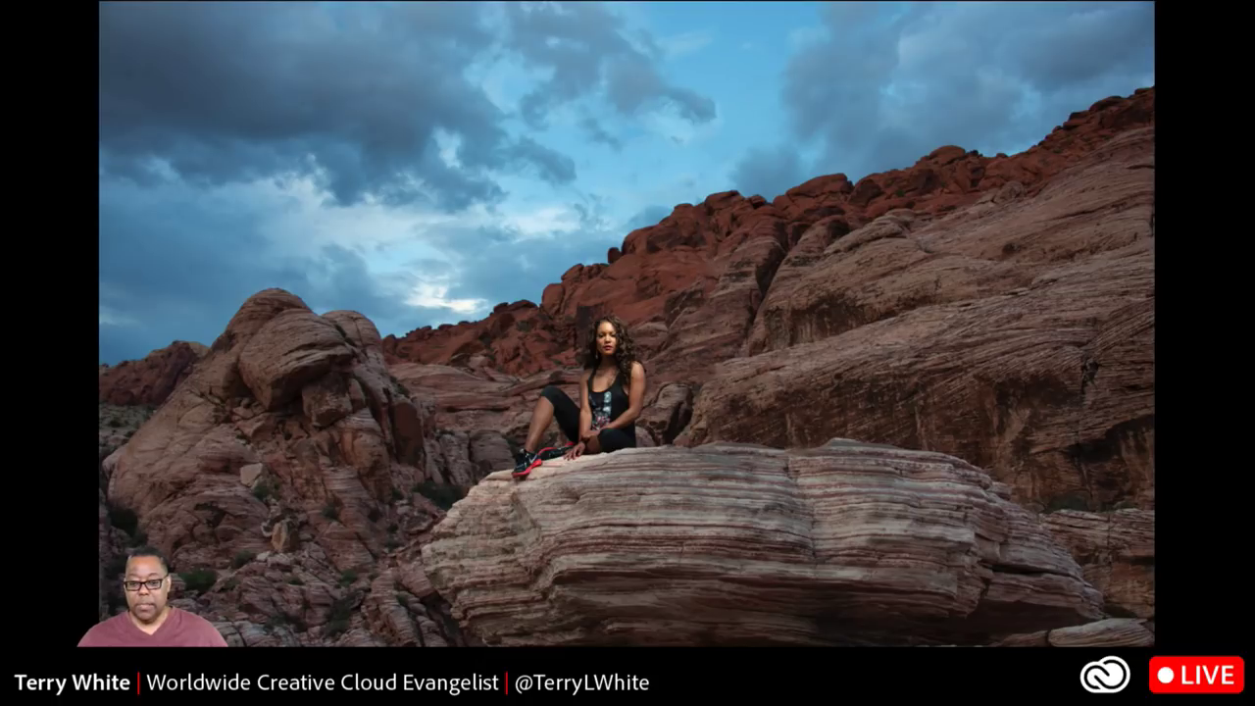
{"action": "key", "text": "Escape"}
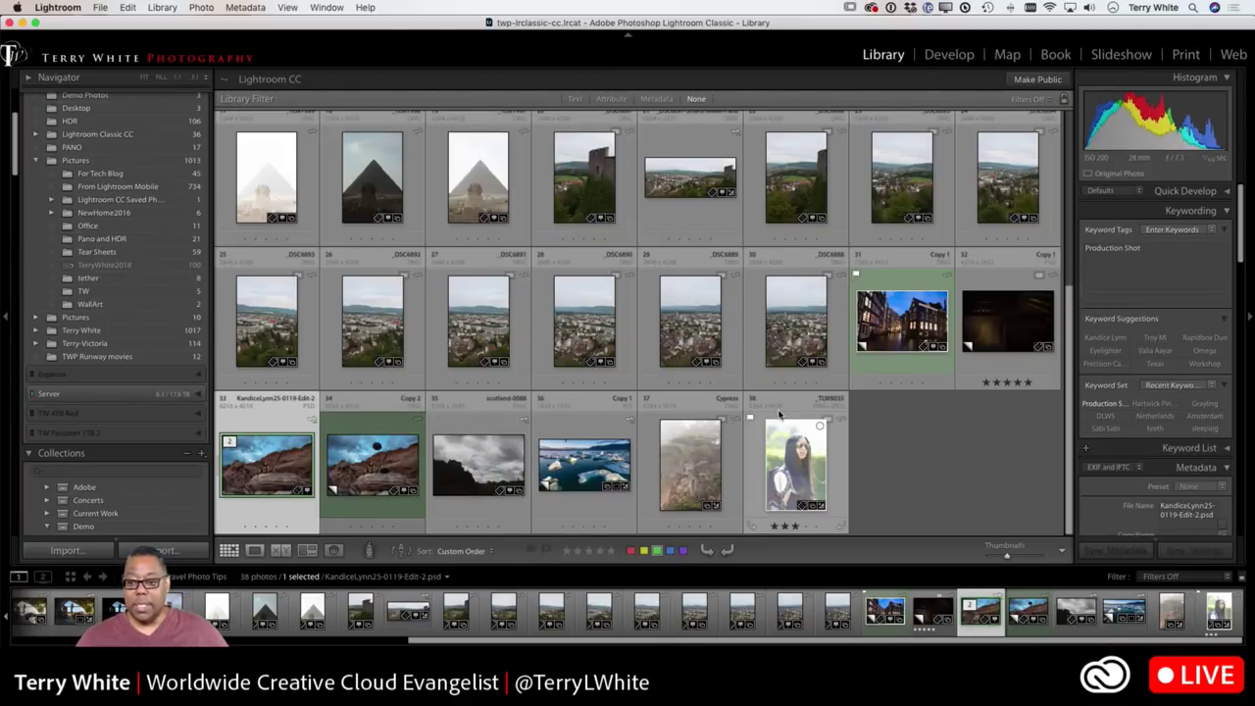
Find the unedited photo of the couple in front of the painted apples, view it full screen and select it in the grid
{"action": "scroll", "coordinate": [780, 416], "scroll_direction": "up", "scroll_amount": 5}
{"action": "scroll", "coordinate": [780, 416], "scroll_direction": "up", "scroll_amount": 1}
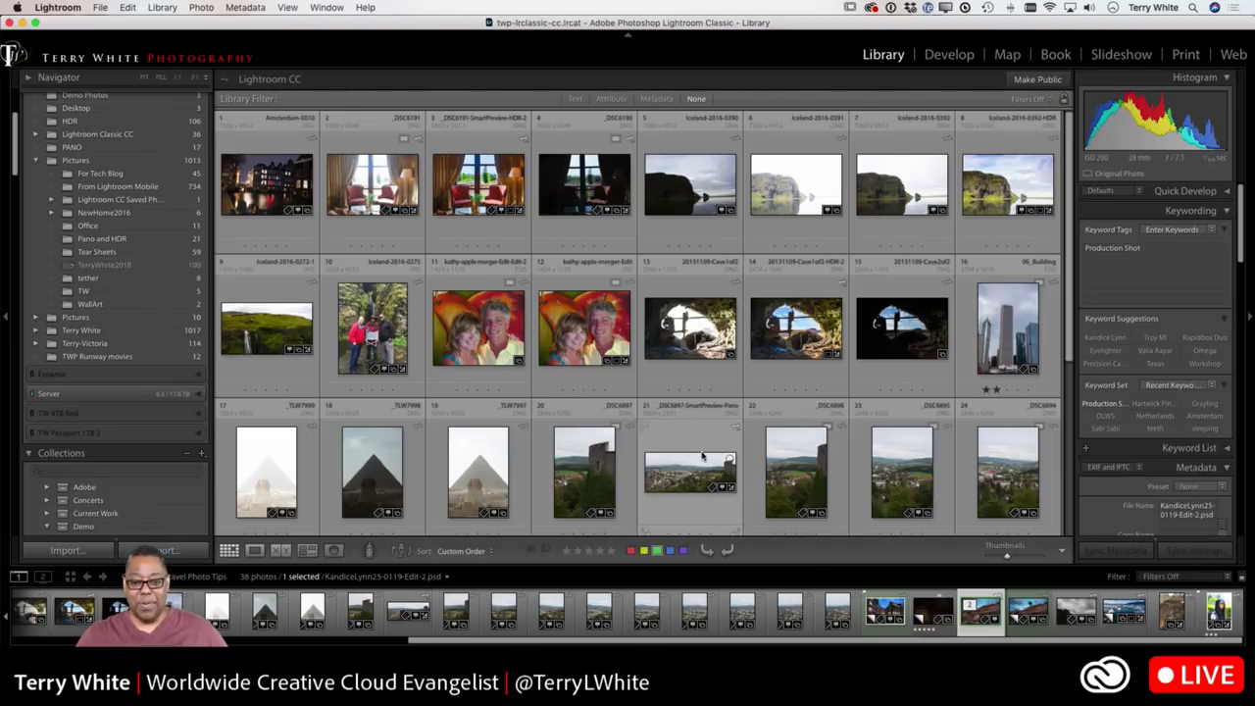
{"action": "left_click", "coordinate": [586, 329]}
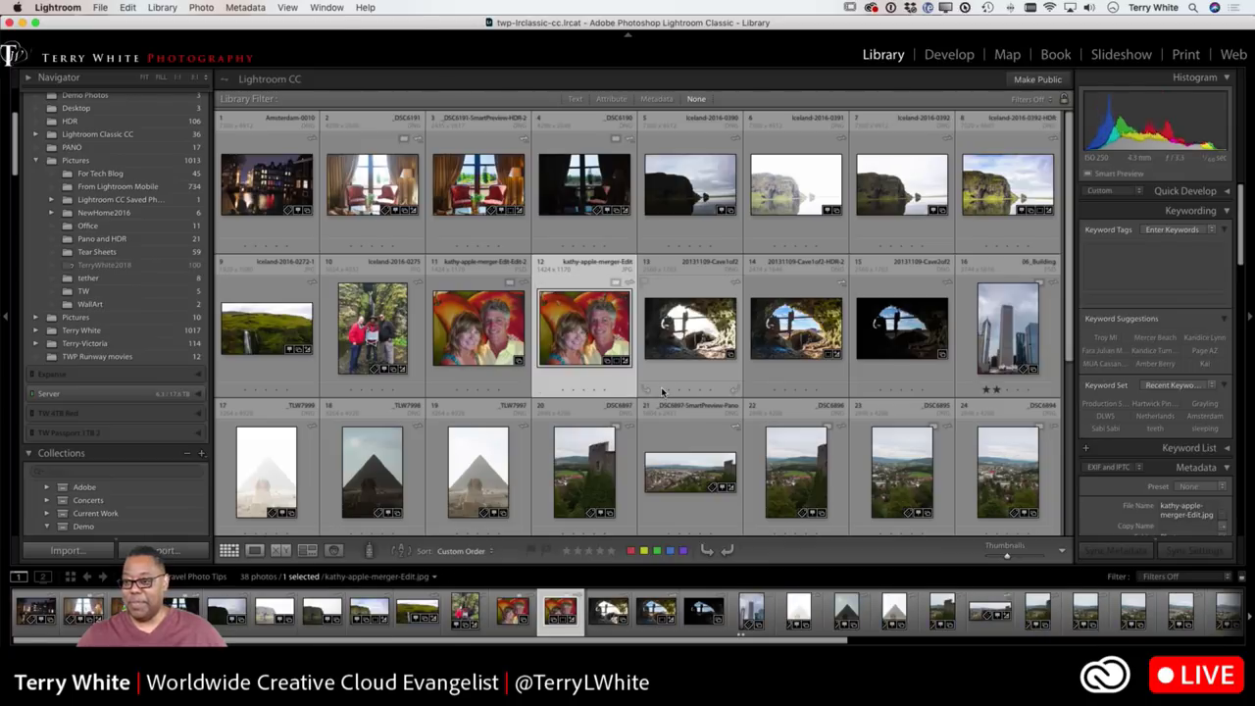
{"action": "key", "text": "f"}
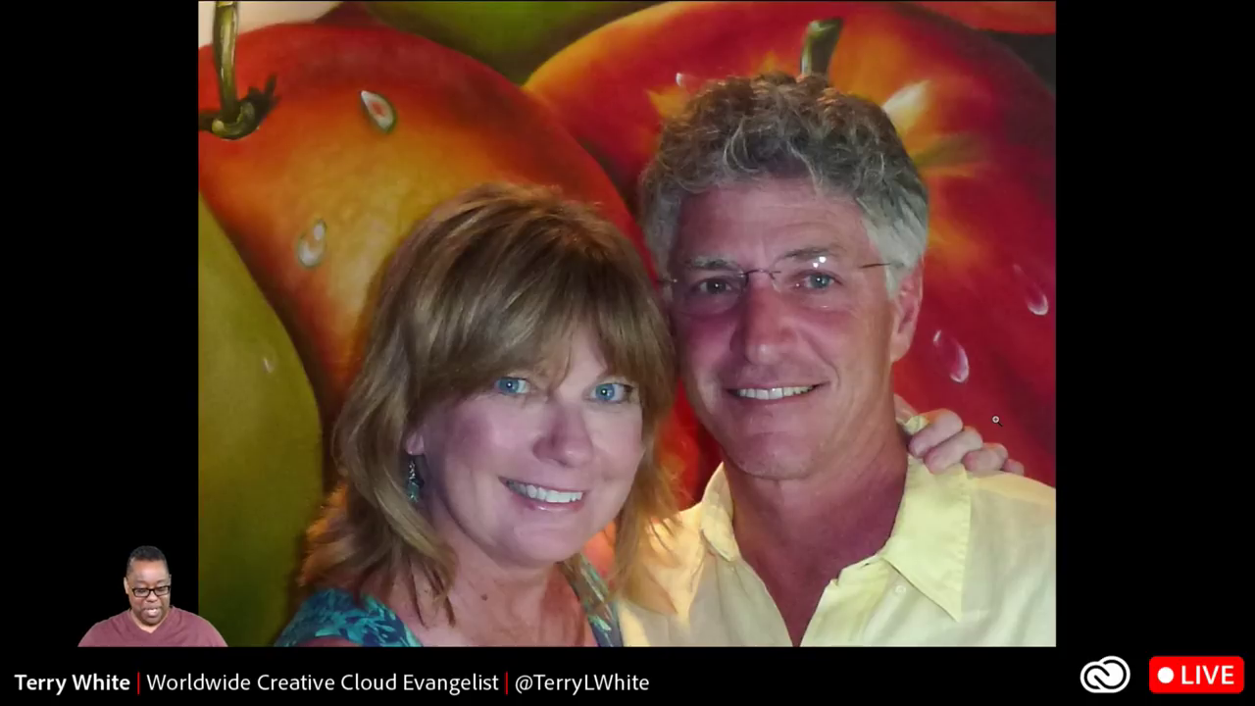
{"action": "key", "text": "f"}
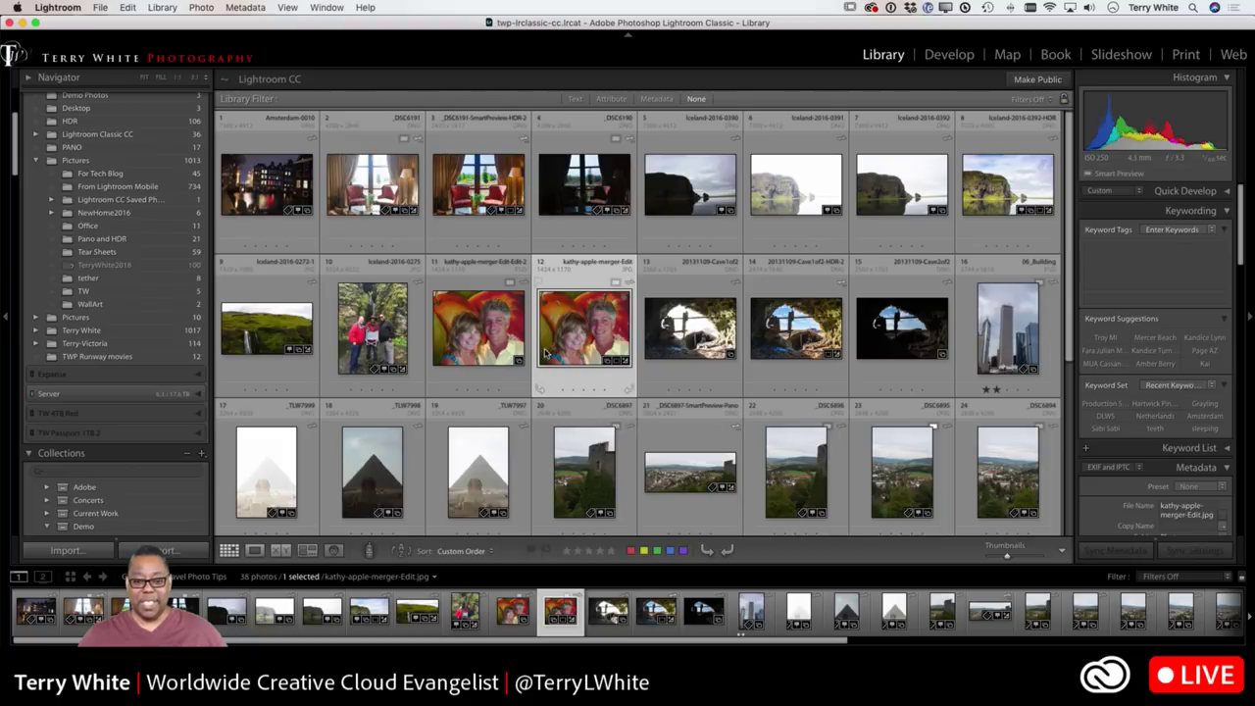
{"action": "left_click", "coordinate": [505, 344]}
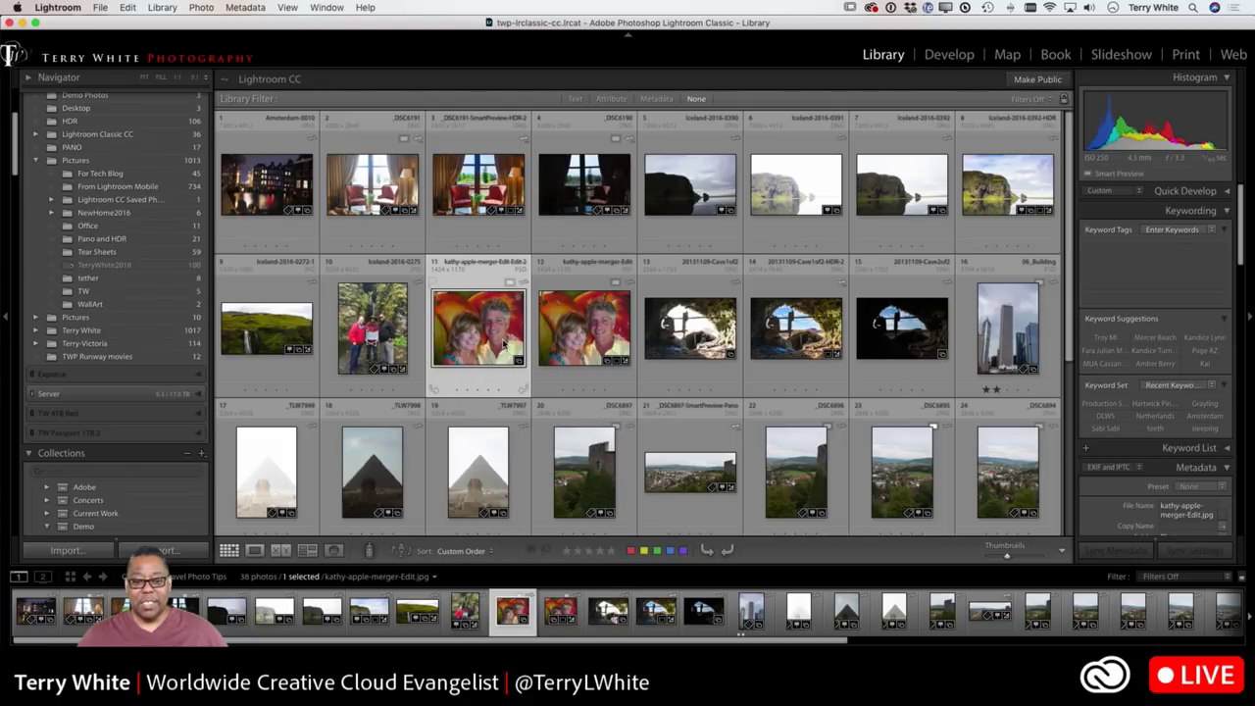
{"action": "left_click", "coordinate": [567, 345]}
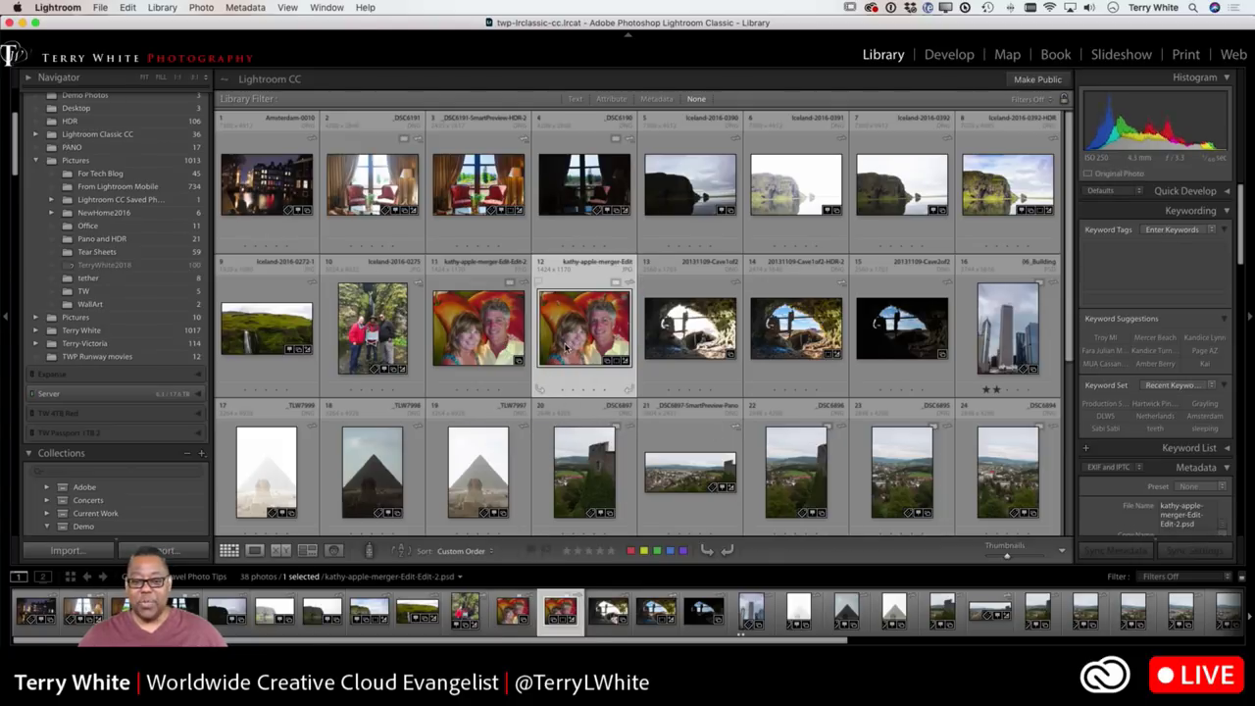
Set up the selected couple photo's export to the Web Gallery folder on the hard drive, with DNG as the image format
{"action": "left_click", "coordinate": [102, 8]}
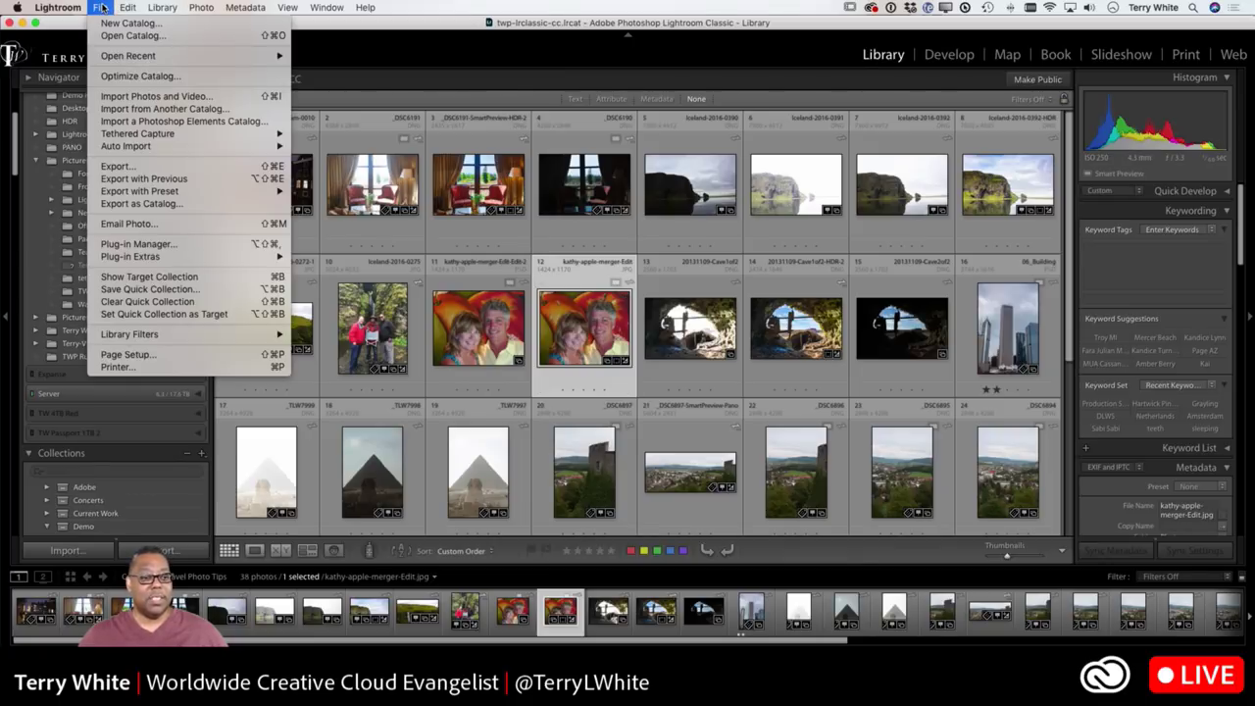
{"action": "left_click", "coordinate": [189, 169]}
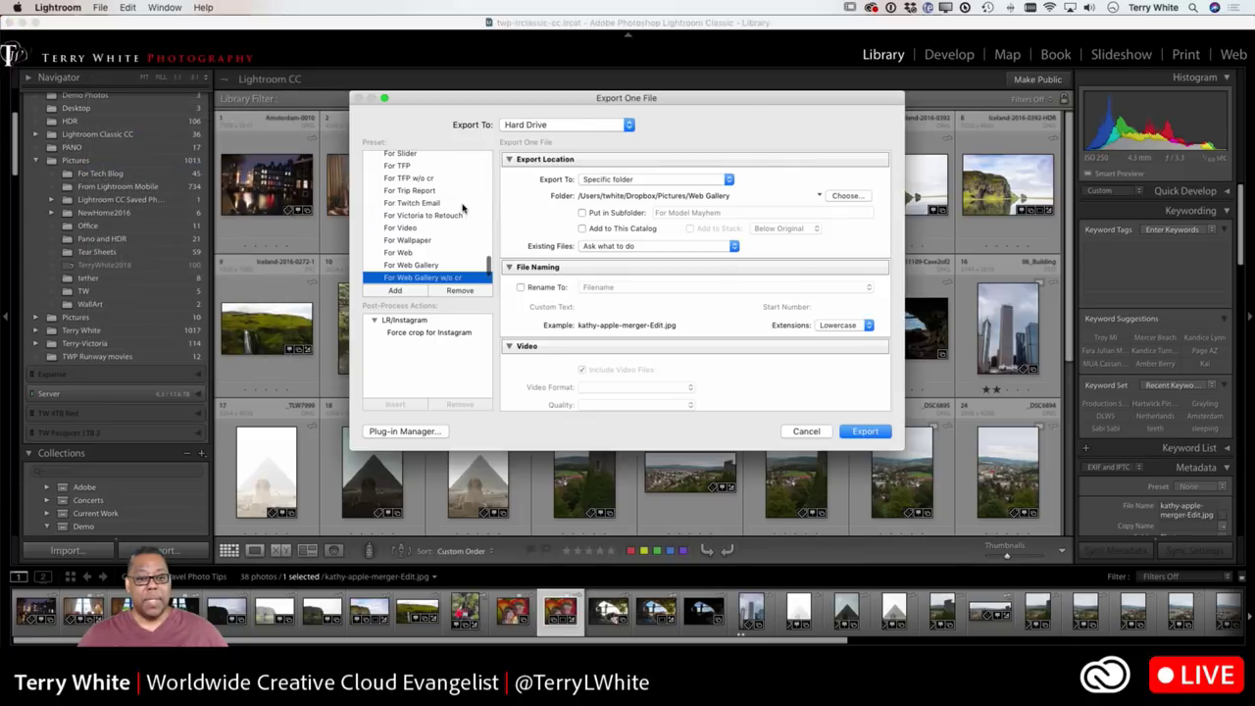
{"action": "scroll", "coordinate": [392, 218], "scroll_direction": "up", "scroll_amount": 15}
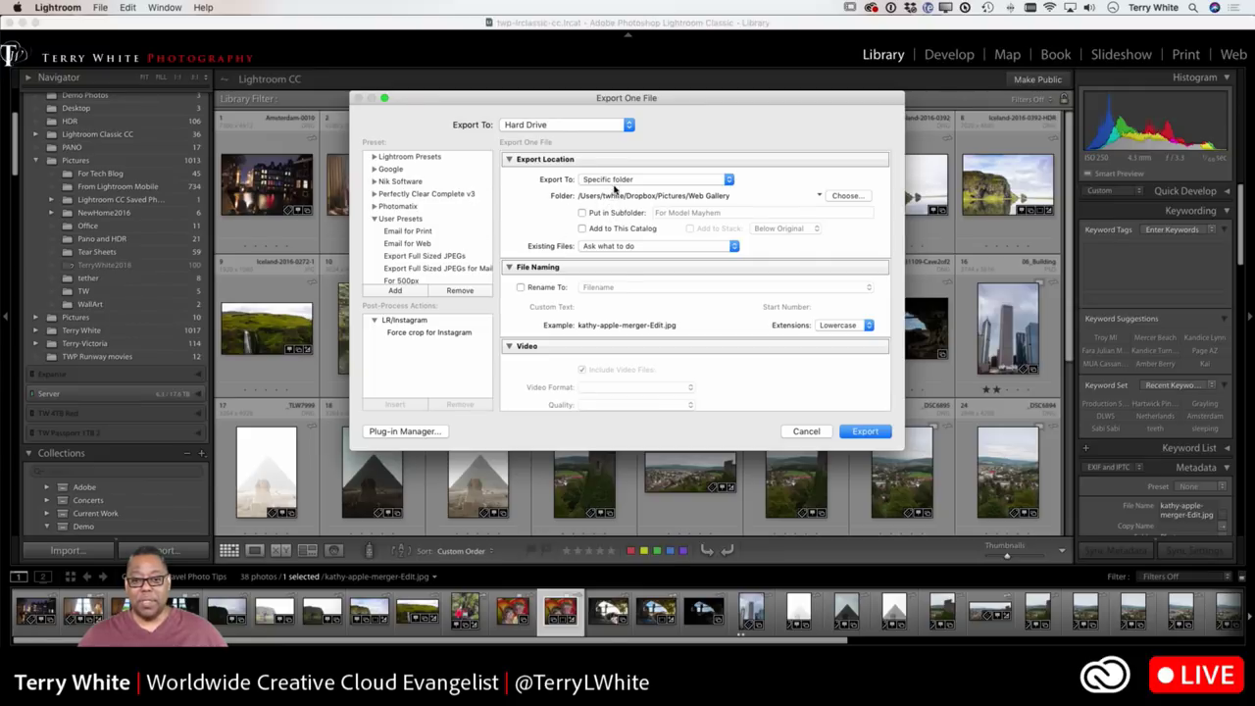
{"action": "scroll", "coordinate": [628, 253], "scroll_direction": "down", "scroll_amount": 5}
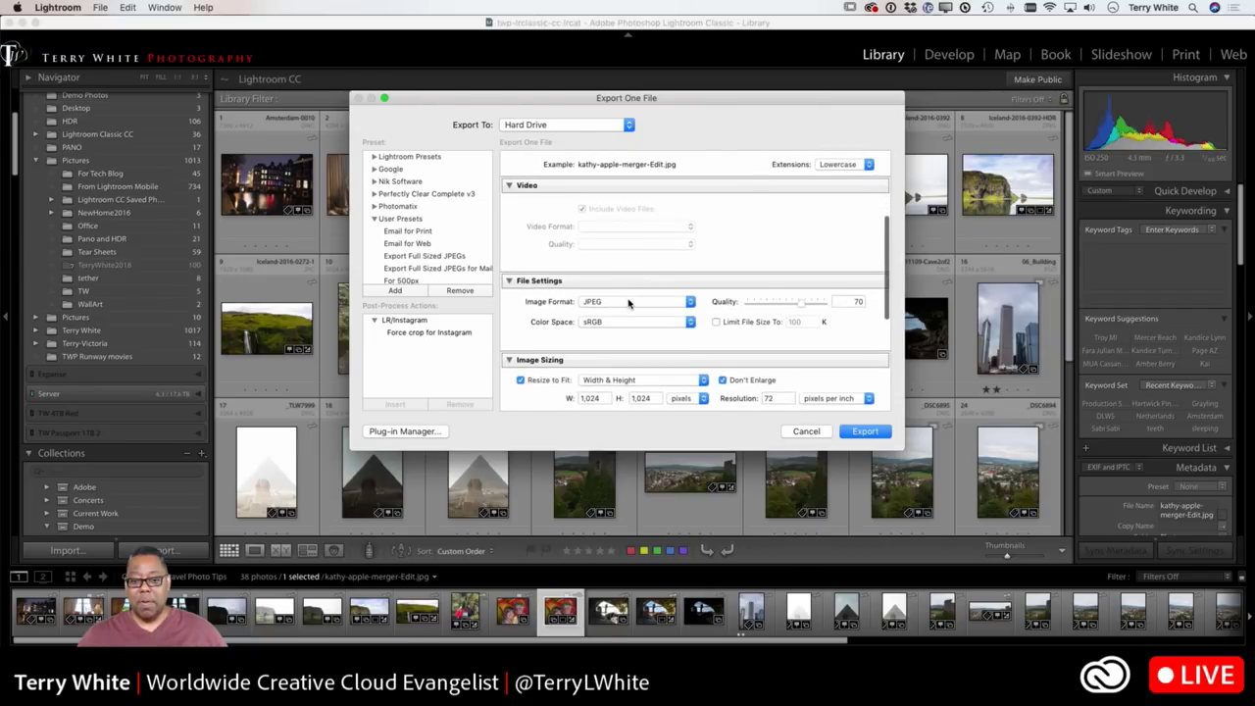
{"action": "left_click", "coordinate": [627, 303]}
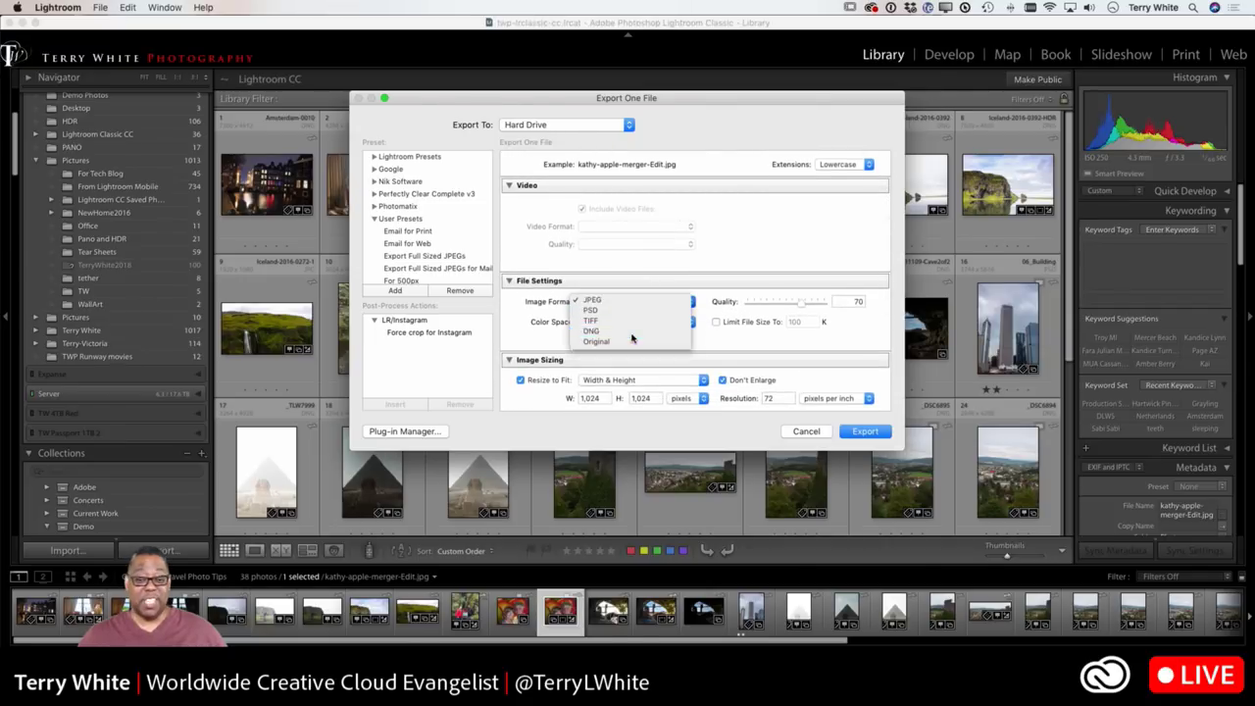
{"action": "left_click", "coordinate": [632, 333]}
{"action": "scroll", "coordinate": [657, 370], "scroll_direction": "down", "scroll_amount": 10}
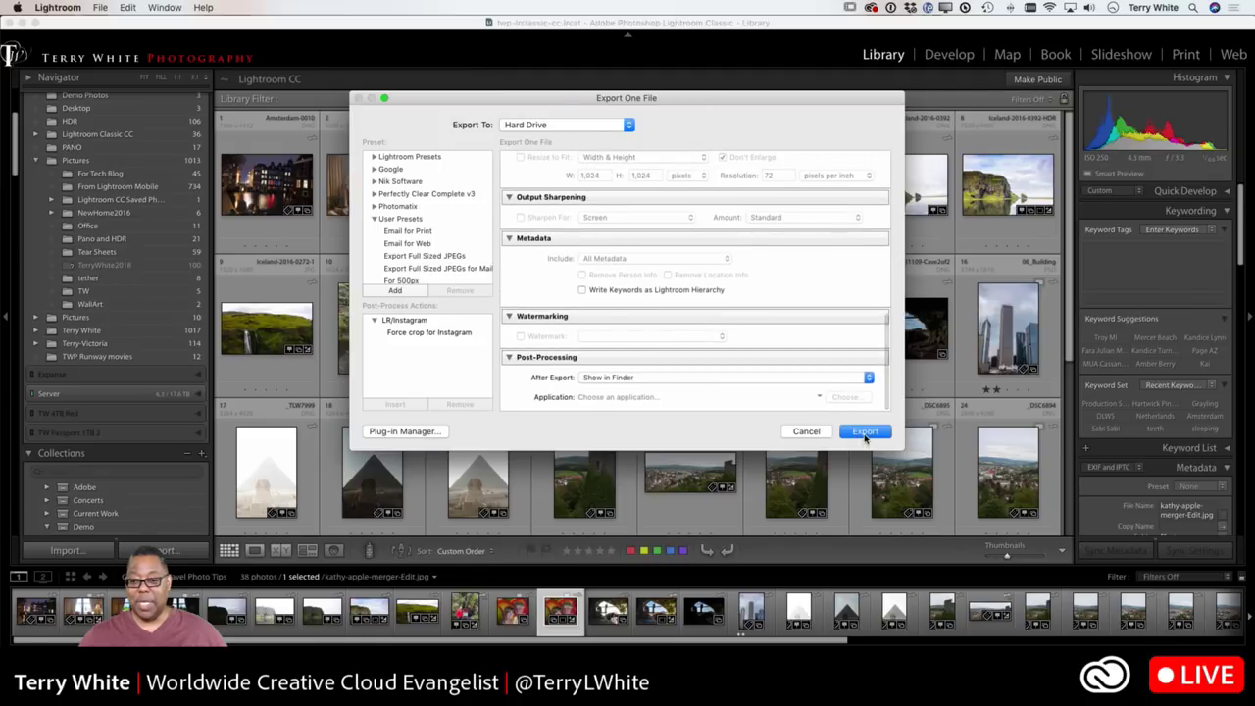
{"action": "scroll", "coordinate": [683, 338], "scroll_direction": "up", "scroll_amount": 2}
{"action": "scroll", "coordinate": [684, 338], "scroll_direction": "up", "scroll_amount": 8}
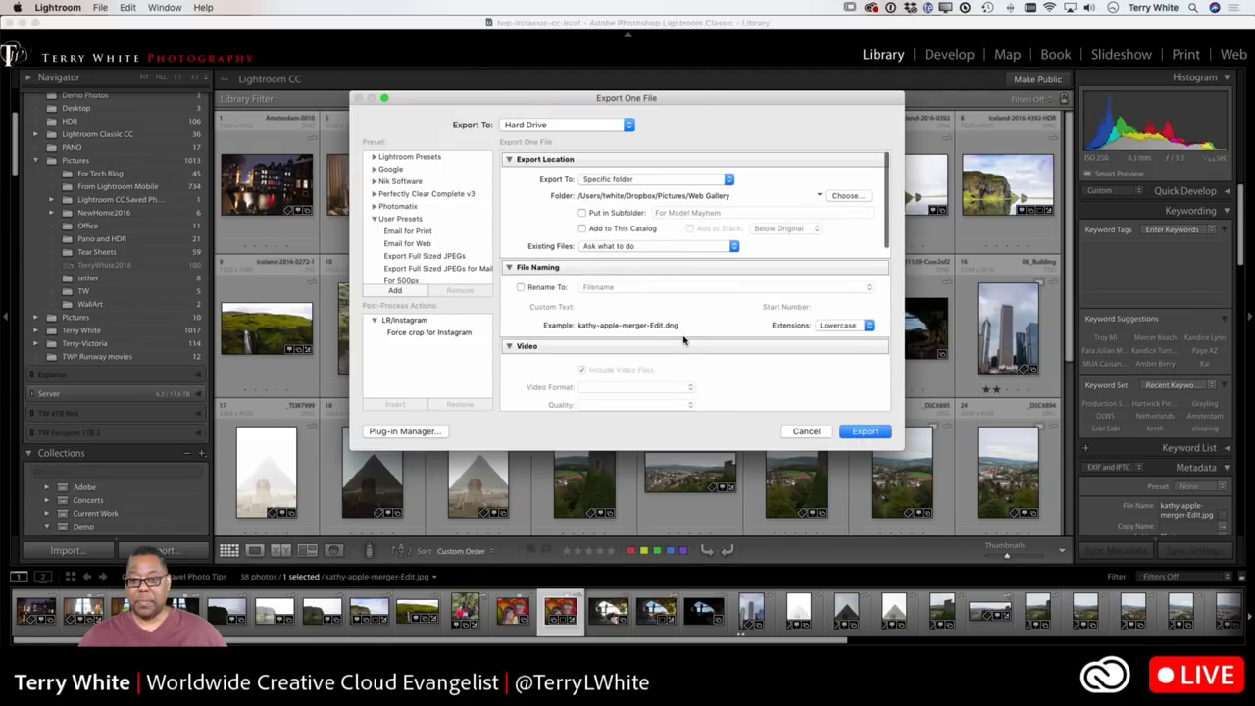
Run the export and open the exported kathy-apple-merger-Edit.dng in Photoshop through Camera Raw with its settings as they are
{"action": "left_click", "coordinate": [876, 434]}
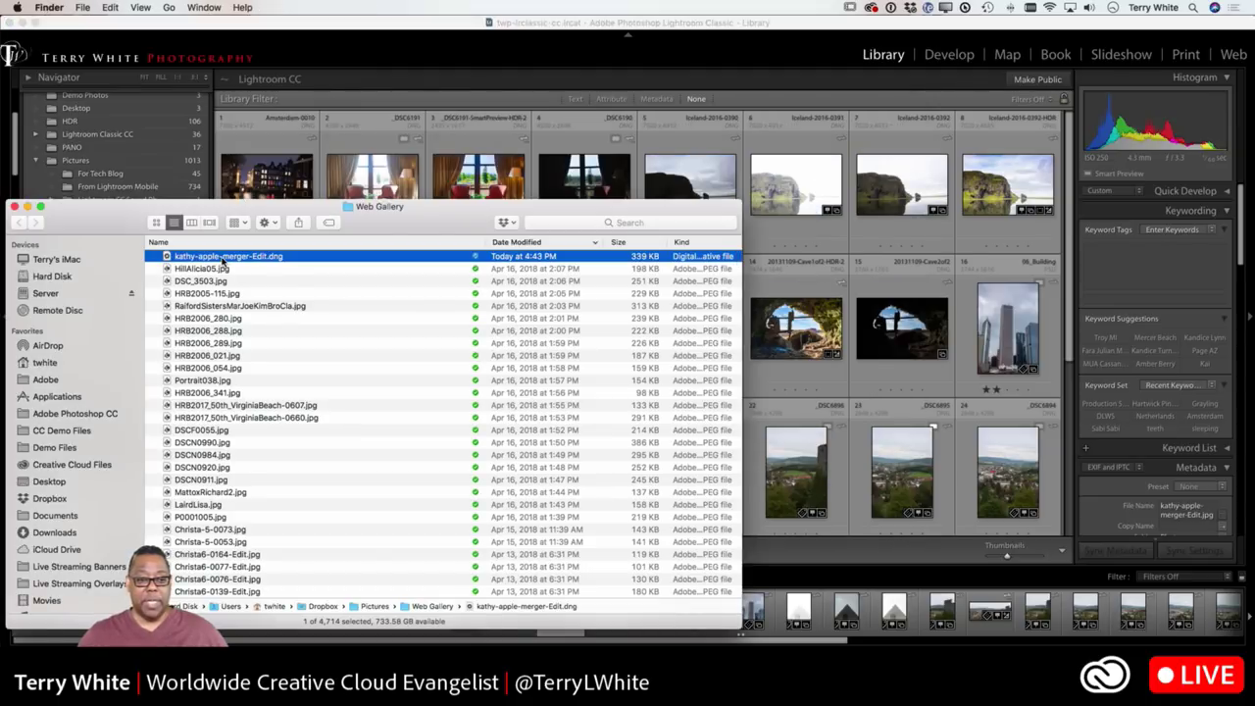
{"action": "double_click", "coordinate": [224, 257]}
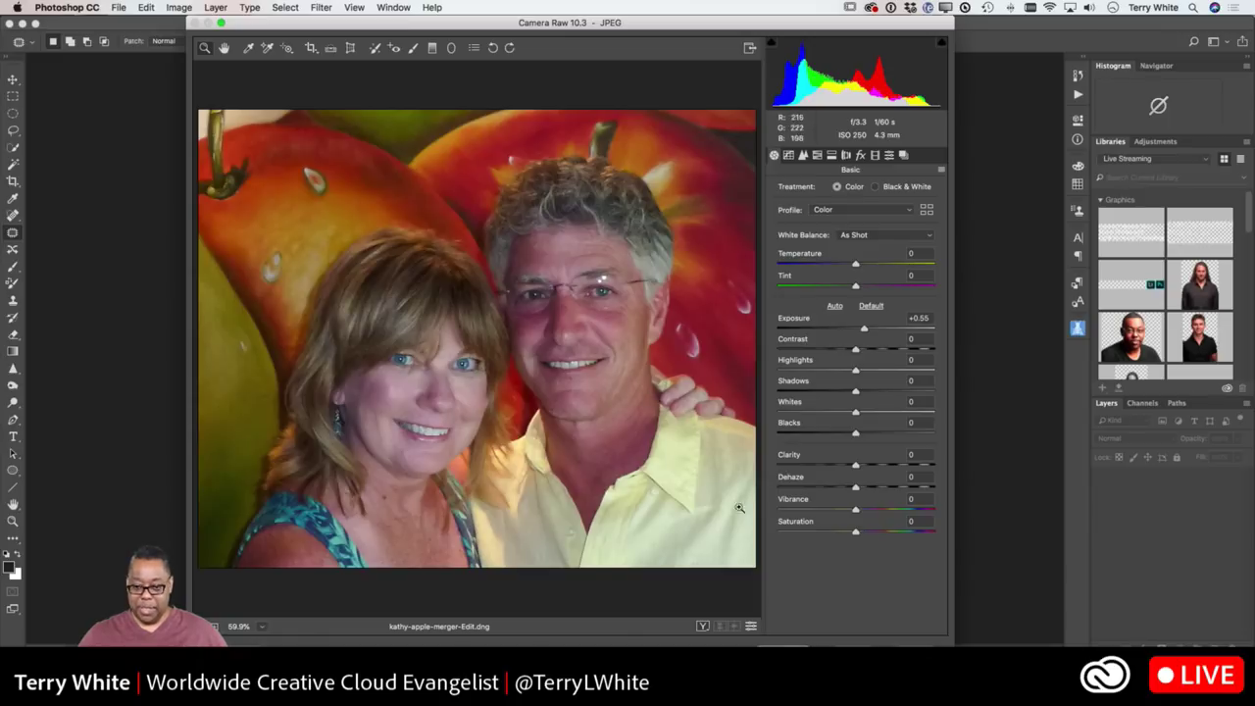
{"action": "key", "text": "Return"}
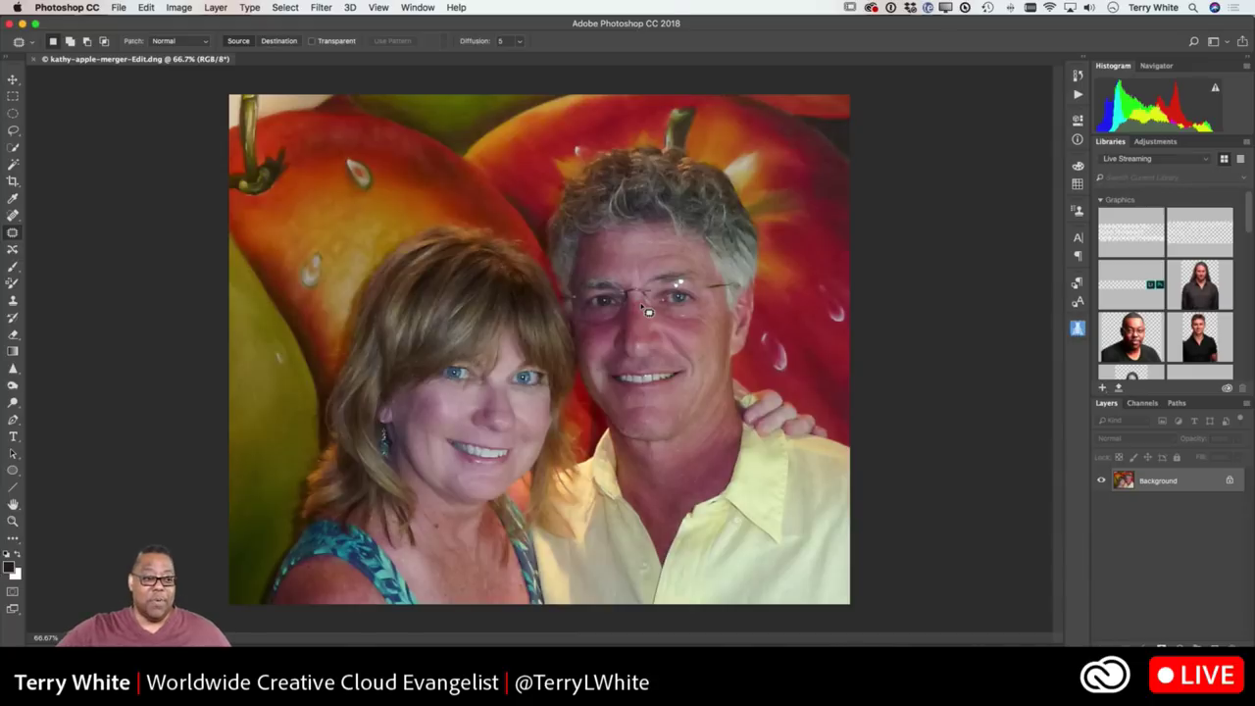
Remove the painted water drops from the apples around the couple with the Spot Healing Brush in Content-Aware mode
{"action": "left_click", "coordinate": [13, 215]}
{"action": "mouse_move", "coordinate": [363, 176]}
{"action": "left_mouse_down"}
{"action": "mouse_move", "coordinate": [355, 161]}
{"action": "mouse_move", "coordinate": [360, 197]}
{"action": "mouse_move", "coordinate": [349, 179]}
{"action": "left_mouse_up"}
{"action": "mouse_move", "coordinate": [319, 276]}
{"action": "left_mouse_down"}
{"action": "mouse_move", "coordinate": [306, 263]}
{"action": "mouse_move", "coordinate": [316, 280]}
{"action": "mouse_move", "coordinate": [322, 253]}
{"action": "left_mouse_up"}
{"action": "left_click_drag", "start_coordinate": [287, 365], "coordinate": [274, 353]}
{"action": "mouse_move", "coordinate": [786, 350]}
{"action": "left_mouse_down"}
{"action": "mouse_move", "coordinate": [783, 369]}
{"action": "mouse_move", "coordinate": [765, 345]}
{"action": "left_mouse_up"}
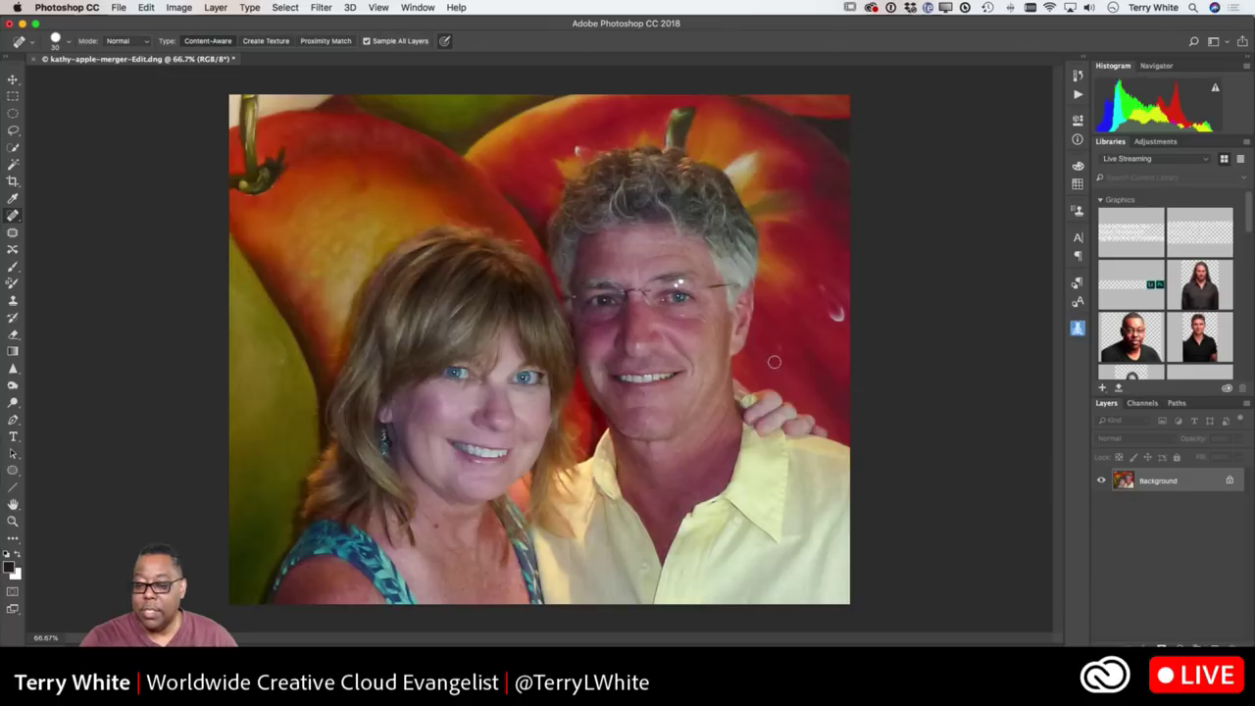
{"action": "mouse_move", "coordinate": [840, 319]}
{"action": "left_mouse_down"}
{"action": "mouse_move", "coordinate": [824, 292]}
{"action": "mouse_move", "coordinate": [830, 336]}
{"action": "left_mouse_up"}
{"action": "left_click", "coordinate": [575, 155]}
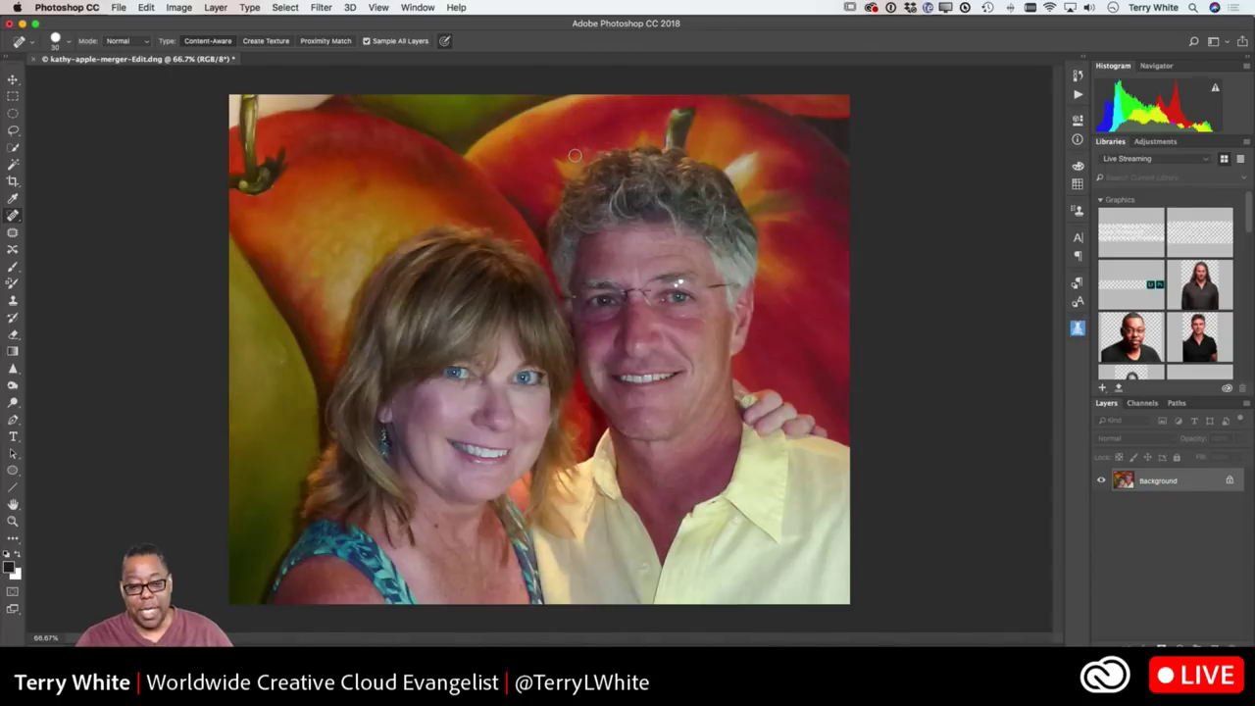
Outline the apple stem above the man's hair closely with the Patch tool, following the hairline along its base
{"action": "key", "text": "z"}
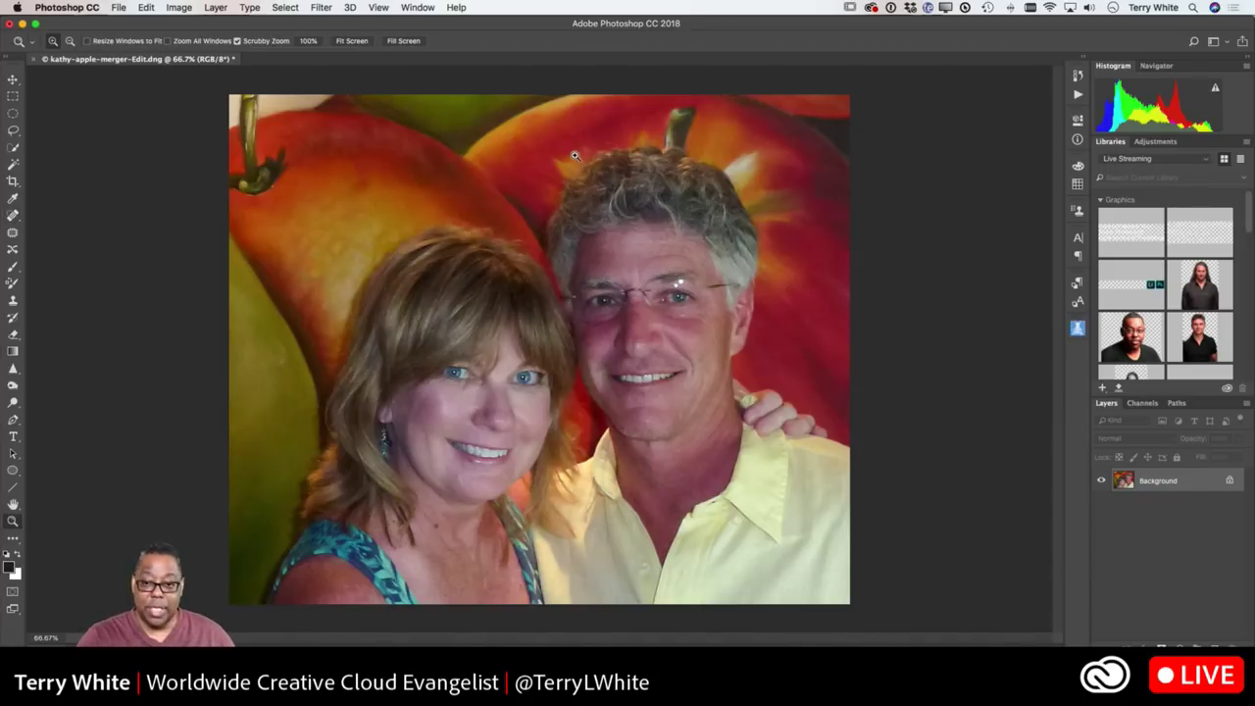
{"action": "mouse_move", "coordinate": [677, 137]}
{"action": "left_mouse_down"}
{"action": "mouse_move", "coordinate": [721, 213]}
{"action": "mouse_move", "coordinate": [643, 448]}
{"action": "left_mouse_up"}
{"action": "key", "text": "j"}
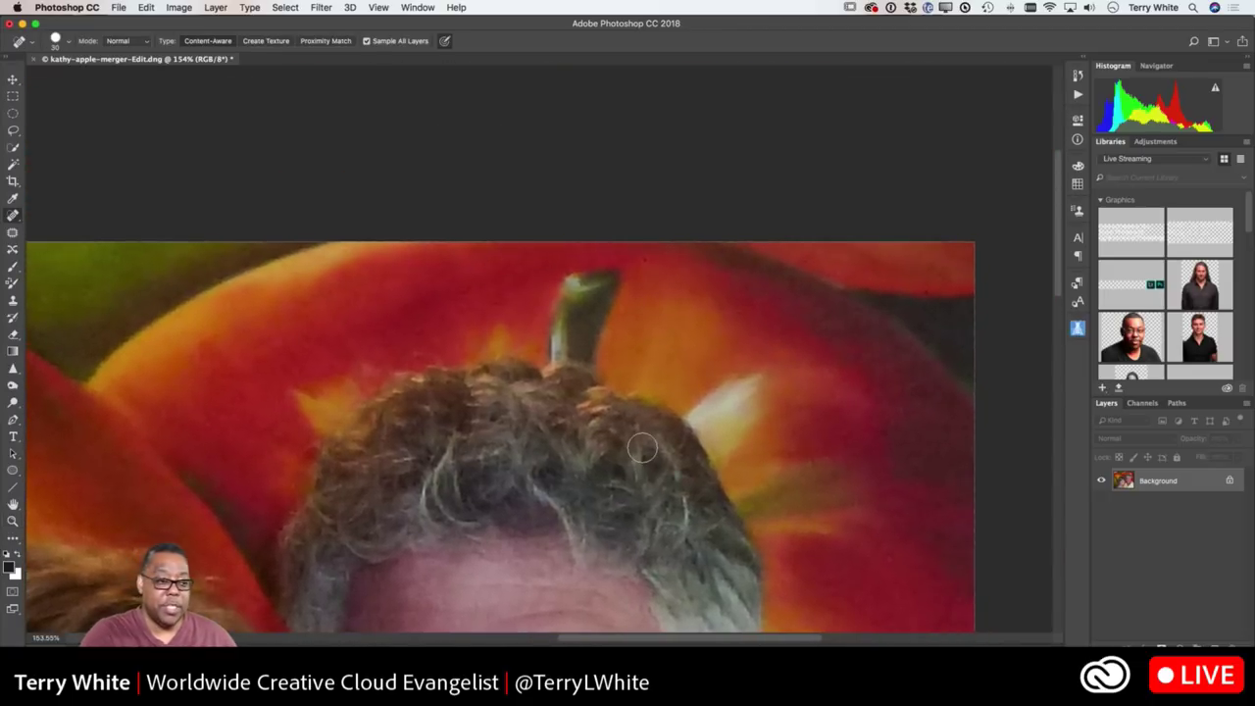
{"action": "key", "text": "shift+j"}
{"action": "key", "text": "shift+j"}
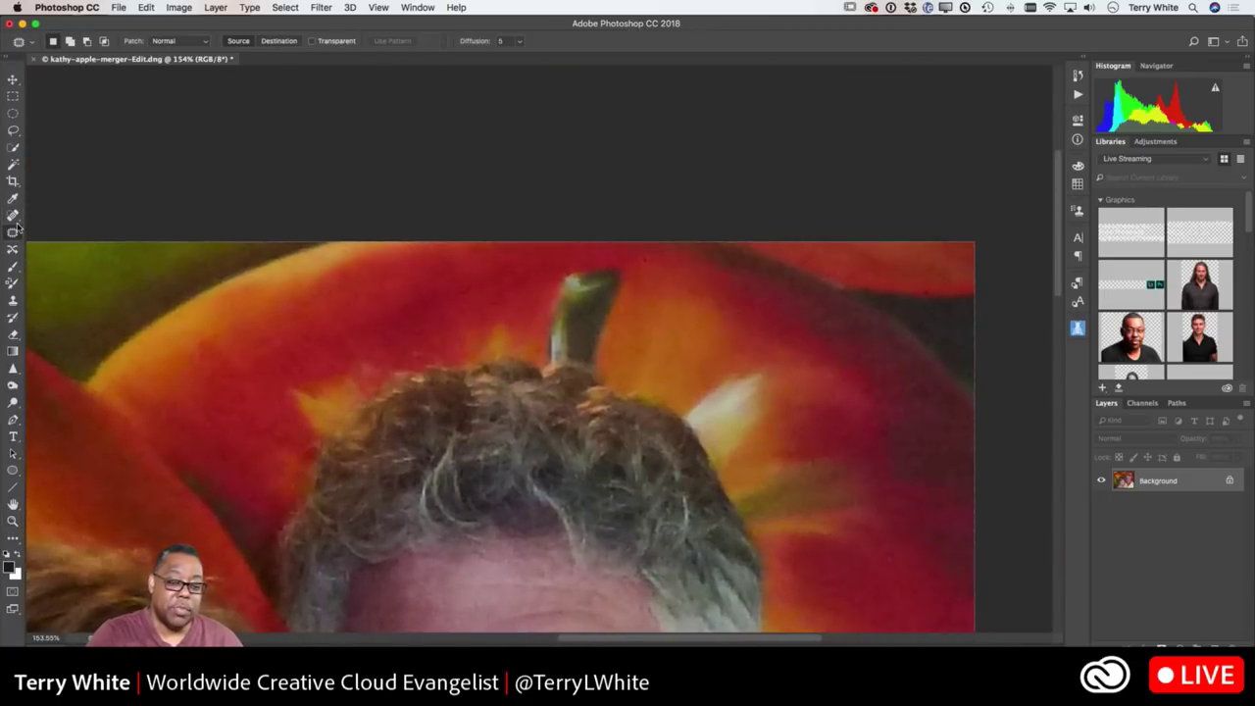
{"action": "mouse_move", "coordinate": [607, 260]}
{"action": "left_mouse_down"}
{"action": "mouse_move", "coordinate": [577, 263]}
{"action": "mouse_move", "coordinate": [545, 305]}
{"action": "left_mouse_up"}
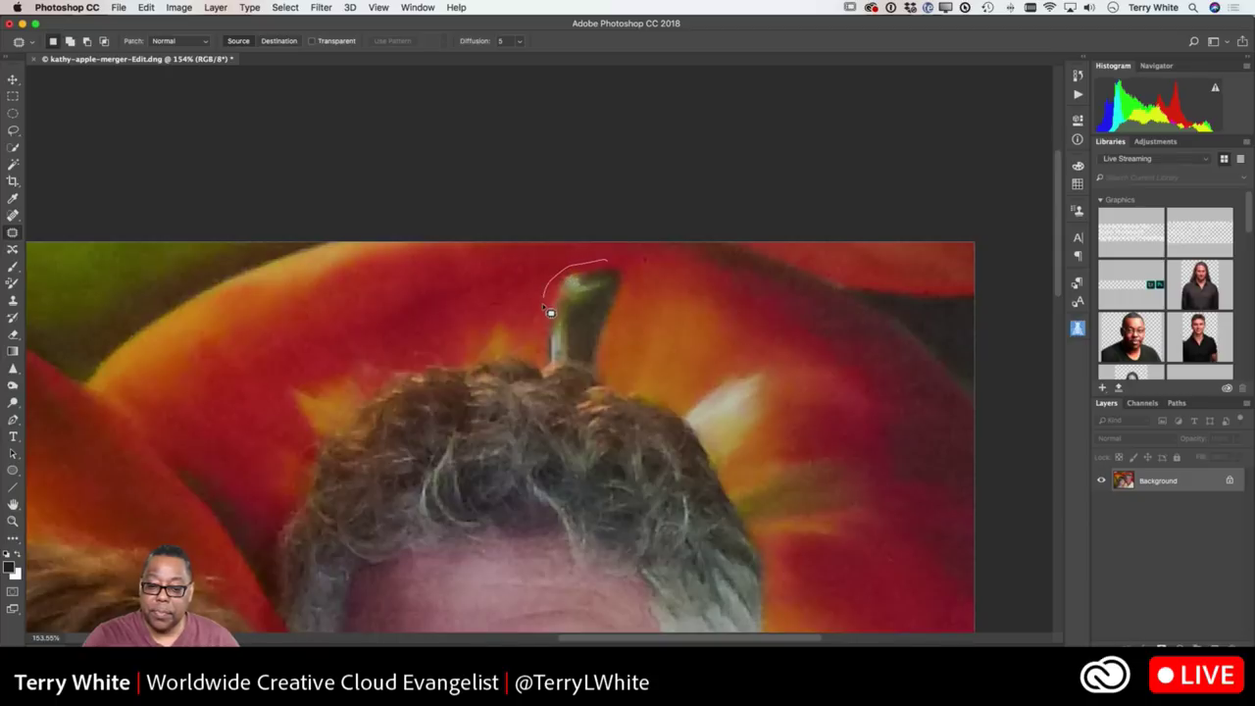
{"action": "mouse_move", "coordinate": [551, 369]}
{"action": "left_mouse_down"}
{"action": "mouse_move", "coordinate": [606, 380]}
{"action": "mouse_move", "coordinate": [633, 302]}
{"action": "mouse_move", "coordinate": [626, 261]}
{"action": "mouse_move", "coordinate": [610, 267]}
{"action": "left_mouse_up"}
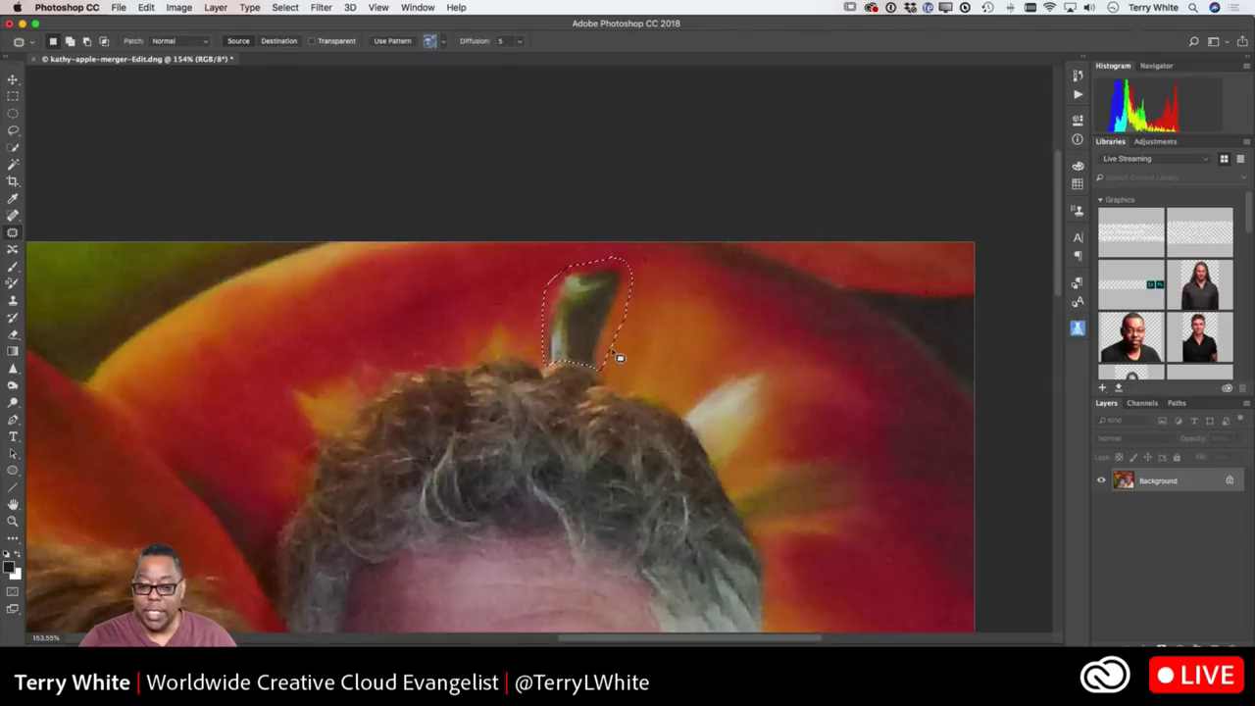
Try to patch the stem with the neighbouring orange apple skin in Normal mode, and undo the patch to restore the selection
{"action": "left_click_drag", "start_coordinate": [591, 347], "coordinate": [659, 366]}
{"action": "key", "text": "super+d"}
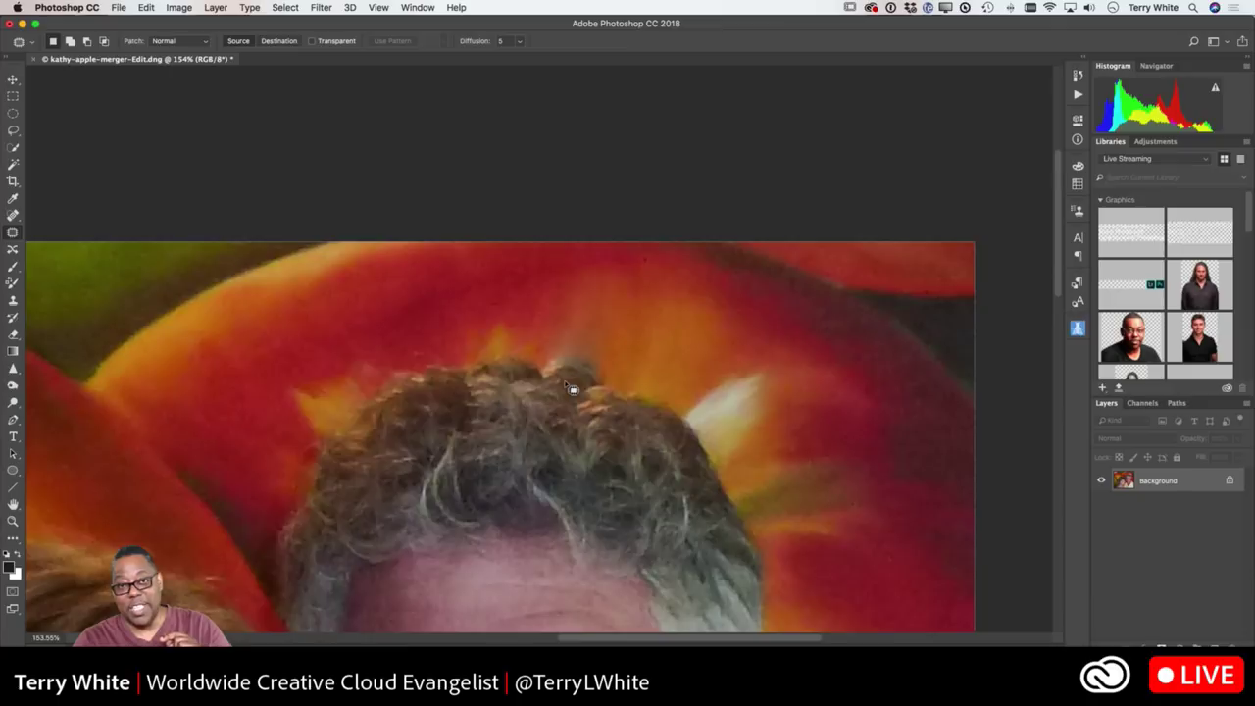
{"action": "left_click_drag", "start_coordinate": [566, 385], "coordinate": [566, 385]}
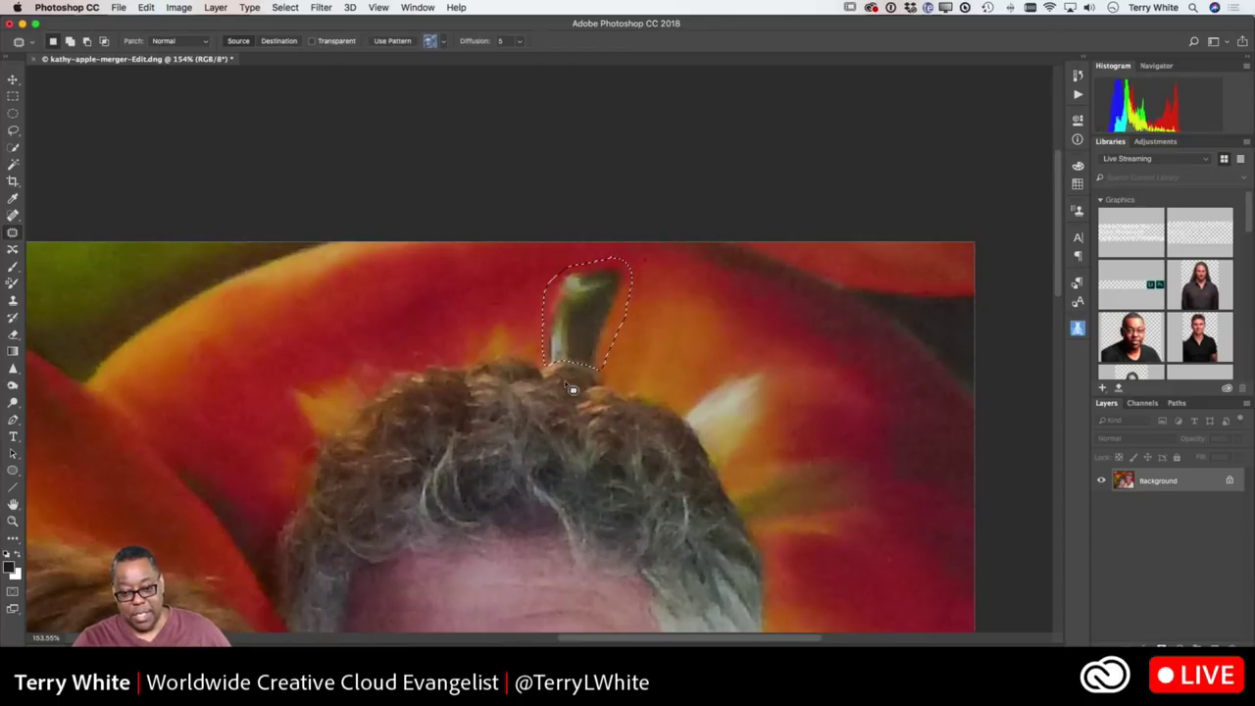
Switch the patch mode to Content-Aware, replace the selected stem with the neighbouring orange apple skin, and deselect it
{"action": "left_click", "coordinate": [179, 46]}
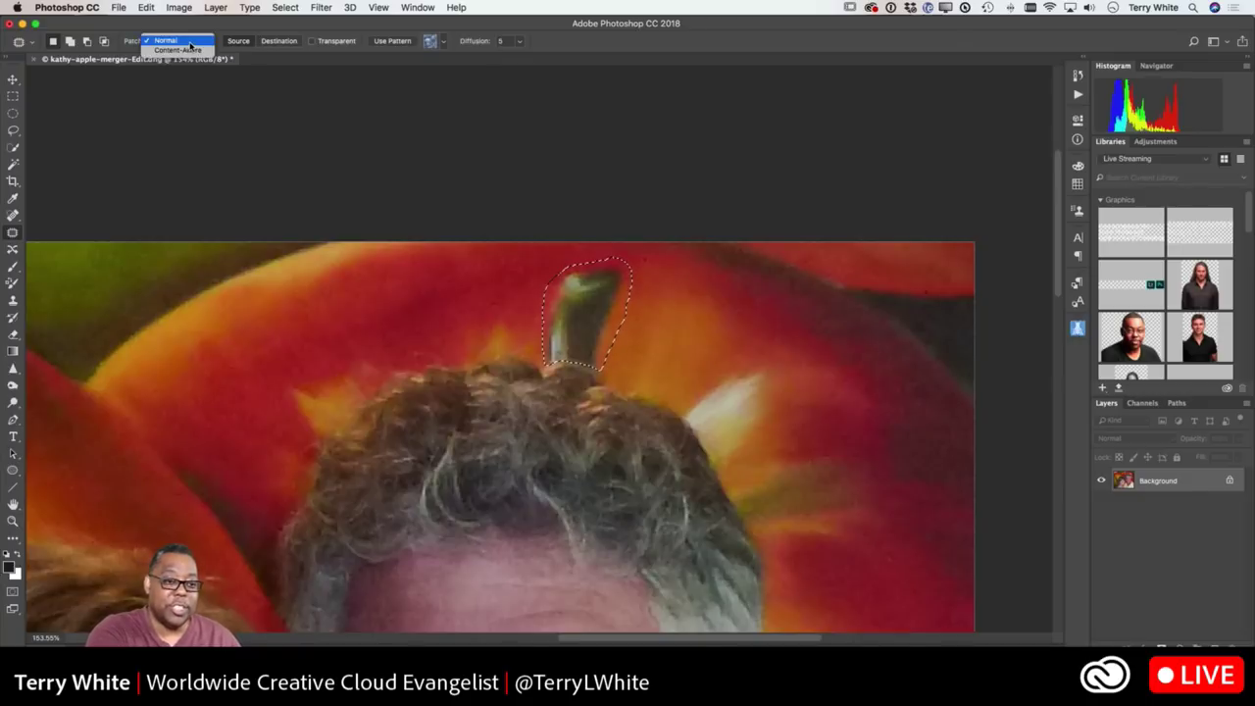
{"action": "left_click", "coordinate": [179, 46]}
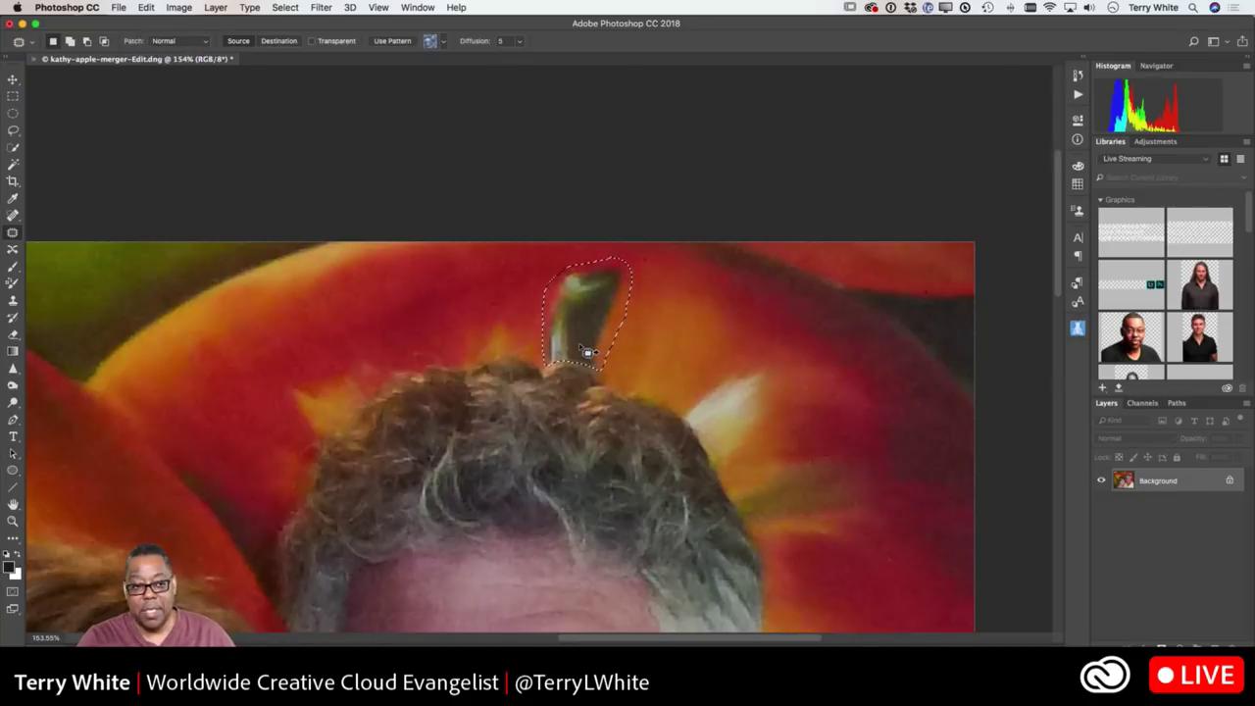
{"action": "left_click", "coordinate": [179, 41]}
{"action": "left_click", "coordinate": [188, 50]}
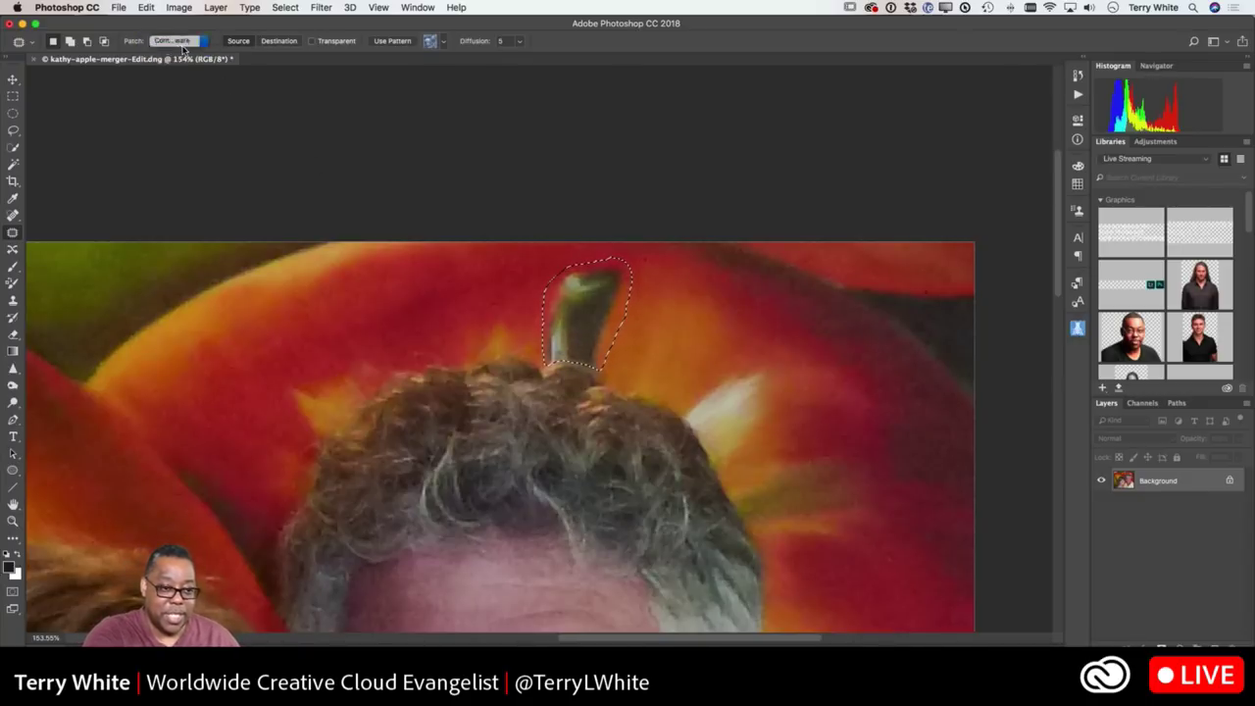
{"action": "left_click_drag", "start_coordinate": [598, 343], "coordinate": [672, 373]}
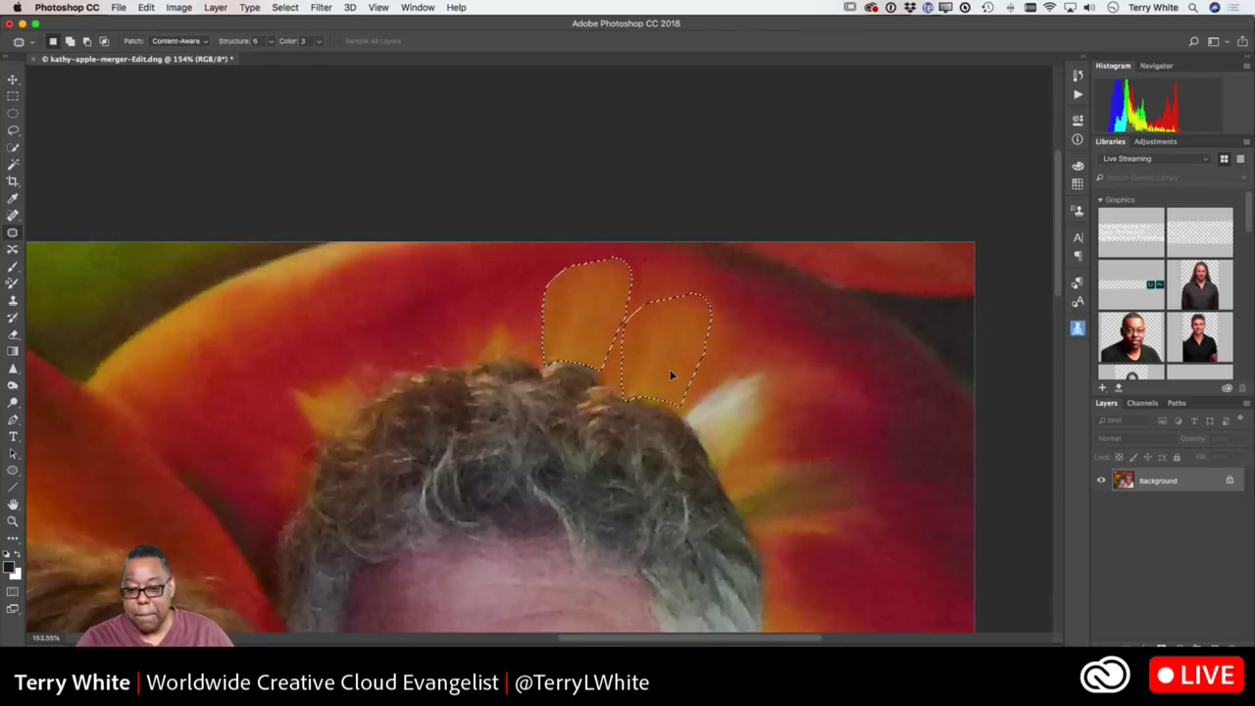
{"action": "key", "text": "super+d"}
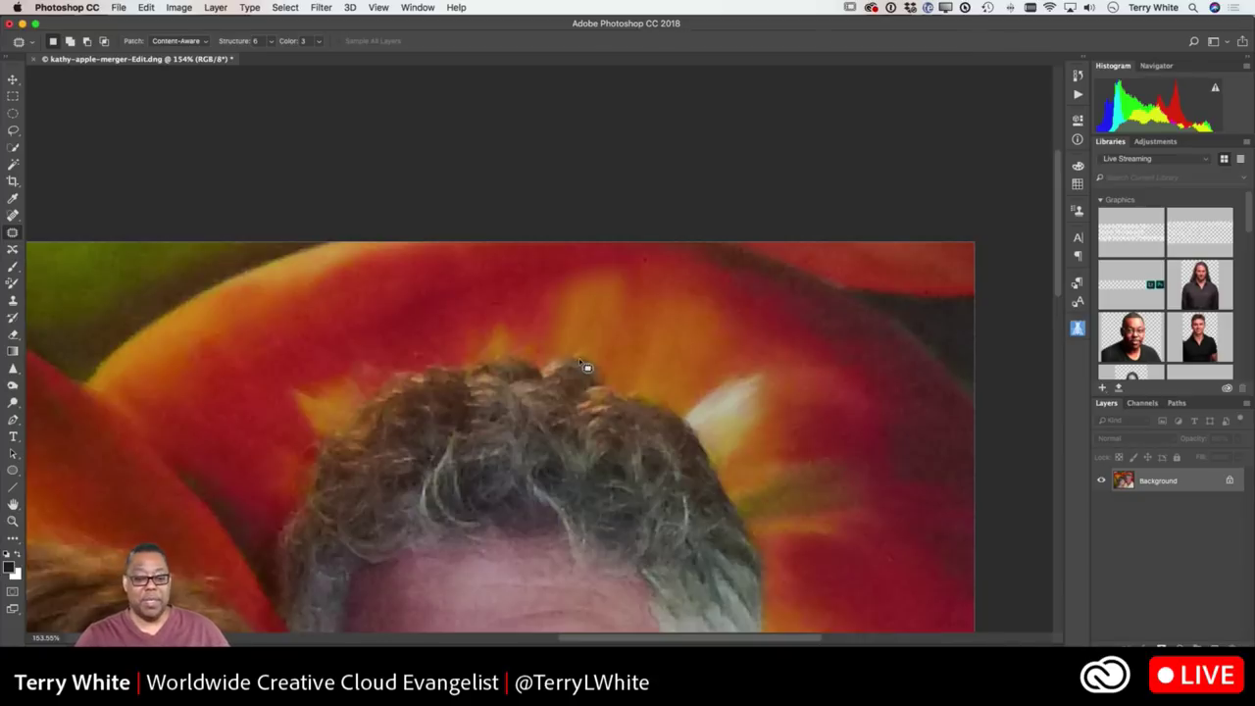
Set the patch mode to Normal and patch away the flash reflections above and below the man's eye on his glasses
{"action": "left_click_drag", "start_coordinate": [569, 581], "coordinate": [514, 364]}
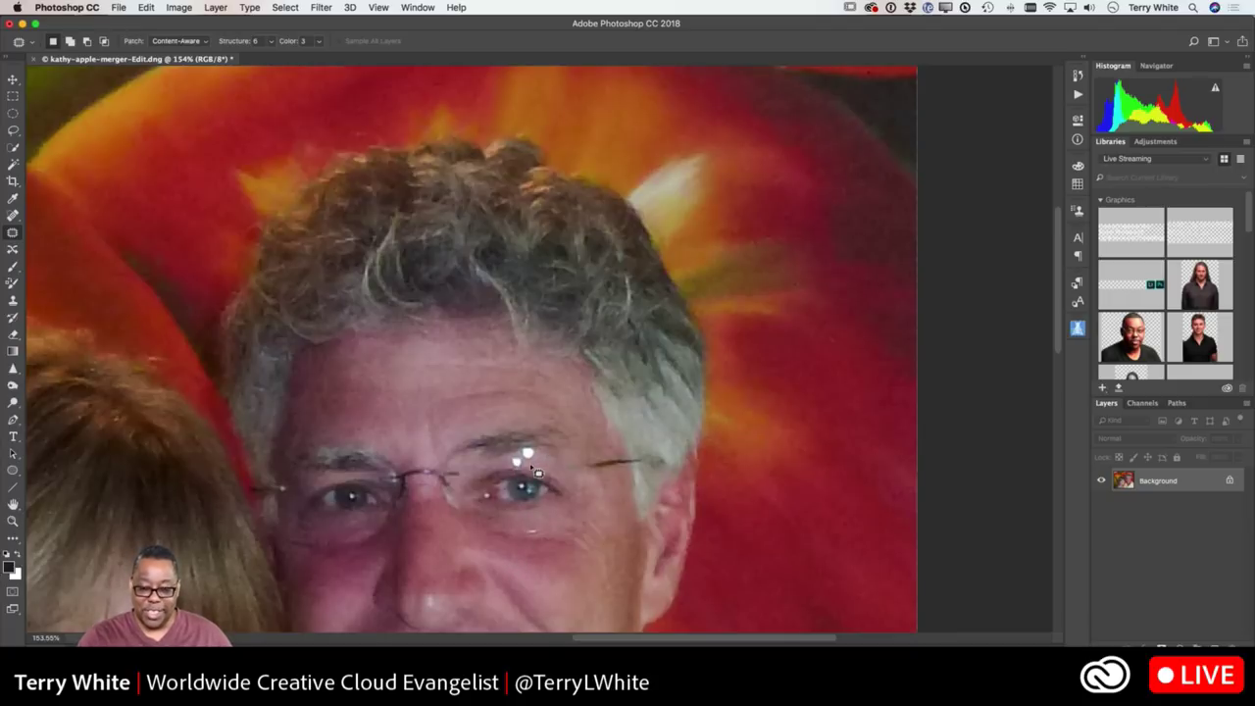
{"action": "left_click", "coordinate": [177, 40]}
{"action": "left_click", "coordinate": [189, 29]}
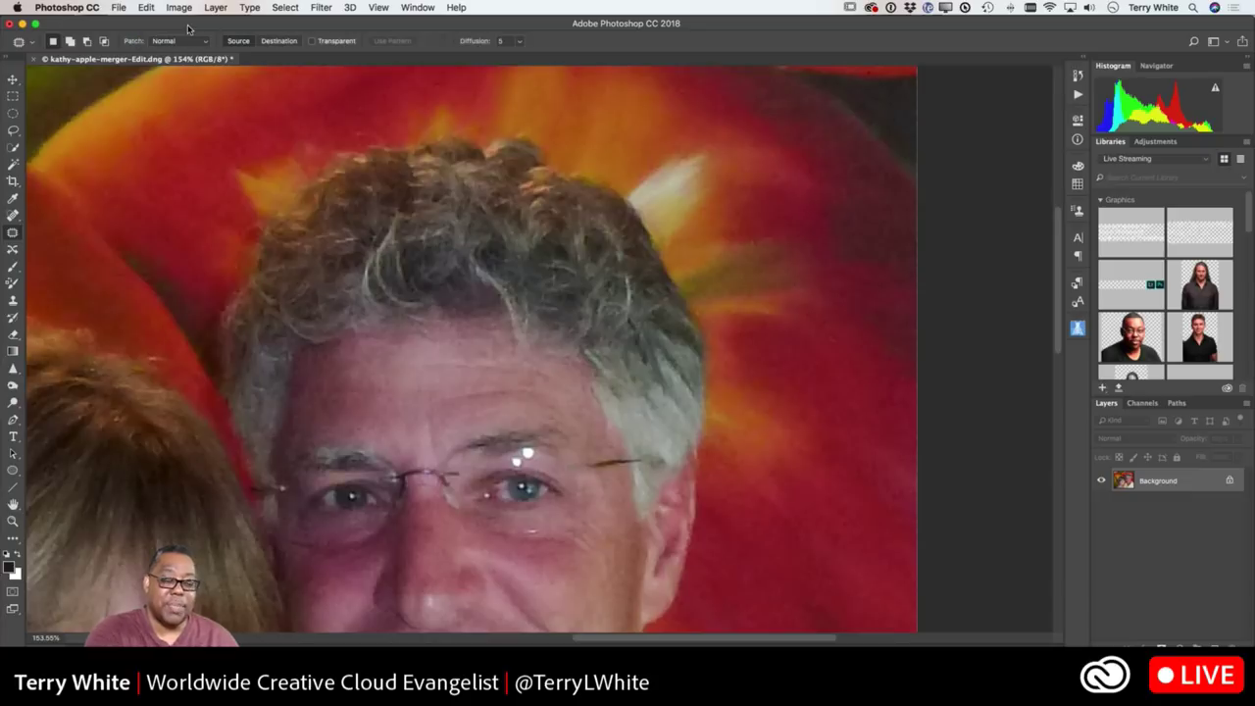
{"action": "mouse_move", "coordinate": [525, 453]}
{"action": "left_mouse_down"}
{"action": "mouse_move", "coordinate": [541, 464]}
{"action": "mouse_move", "coordinate": [514, 459]}
{"action": "mouse_move", "coordinate": [512, 478]}
{"action": "mouse_move", "coordinate": [535, 474]}
{"action": "mouse_move", "coordinate": [520, 465]}
{"action": "mouse_move", "coordinate": [533, 448]}
{"action": "mouse_move", "coordinate": [531, 461]}
{"action": "left_mouse_up"}
{"action": "left_click", "coordinate": [534, 465]}
{"action": "left_click", "coordinate": [540, 456]}
{"action": "left_click", "coordinate": [533, 465]}
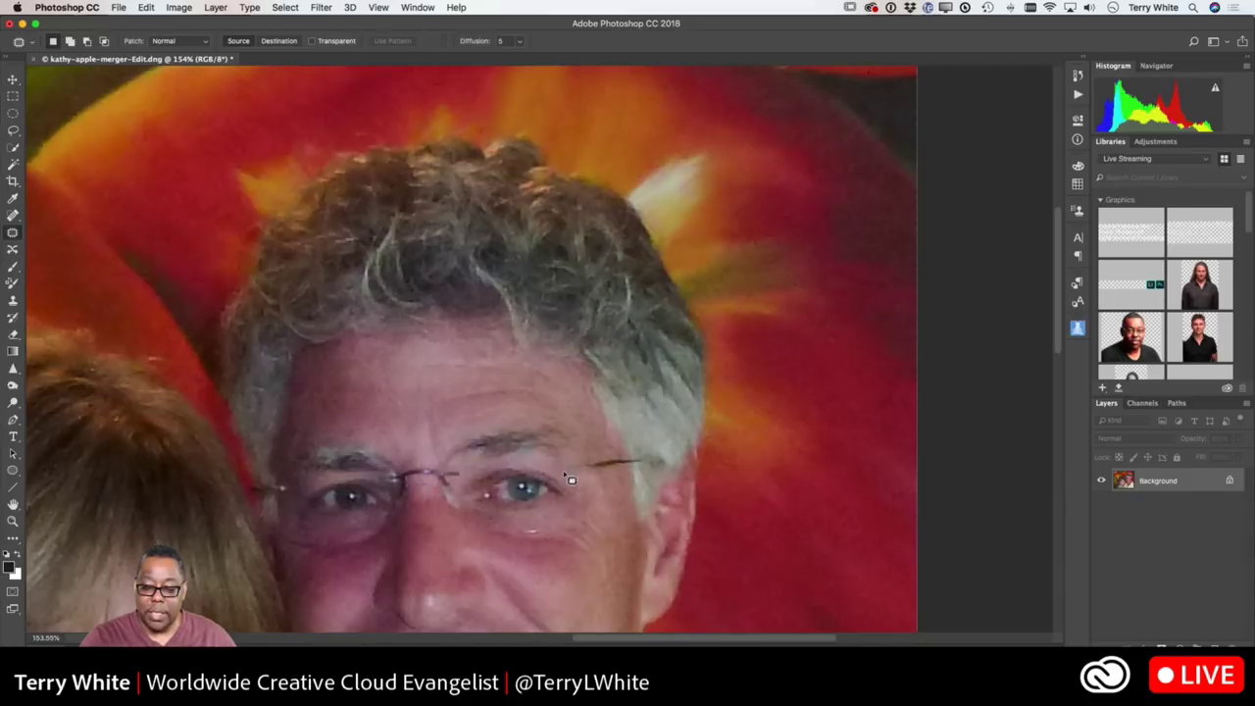
{"action": "left_click_drag", "start_coordinate": [551, 539], "coordinate": [541, 540]}
{"action": "left_click", "coordinate": [539, 539]}
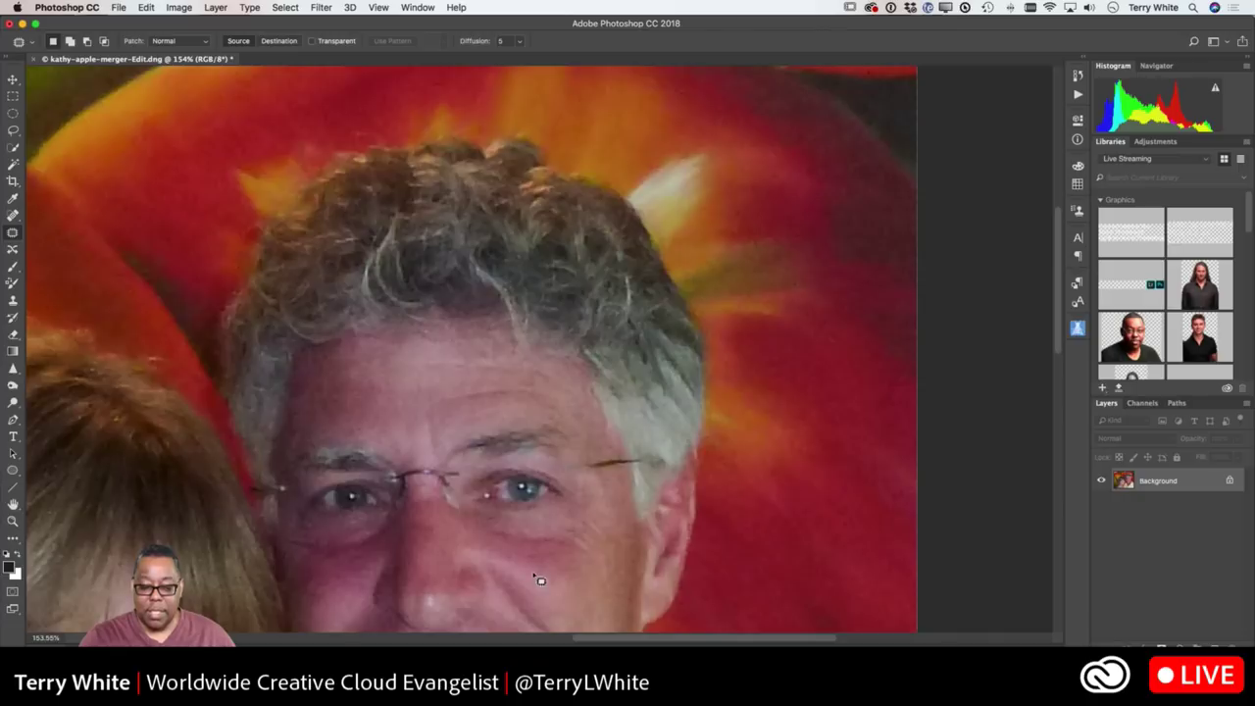
Patch away the small dark spot at the base of the woman's neck with nearby skin
{"action": "key", "text": "super+0"}
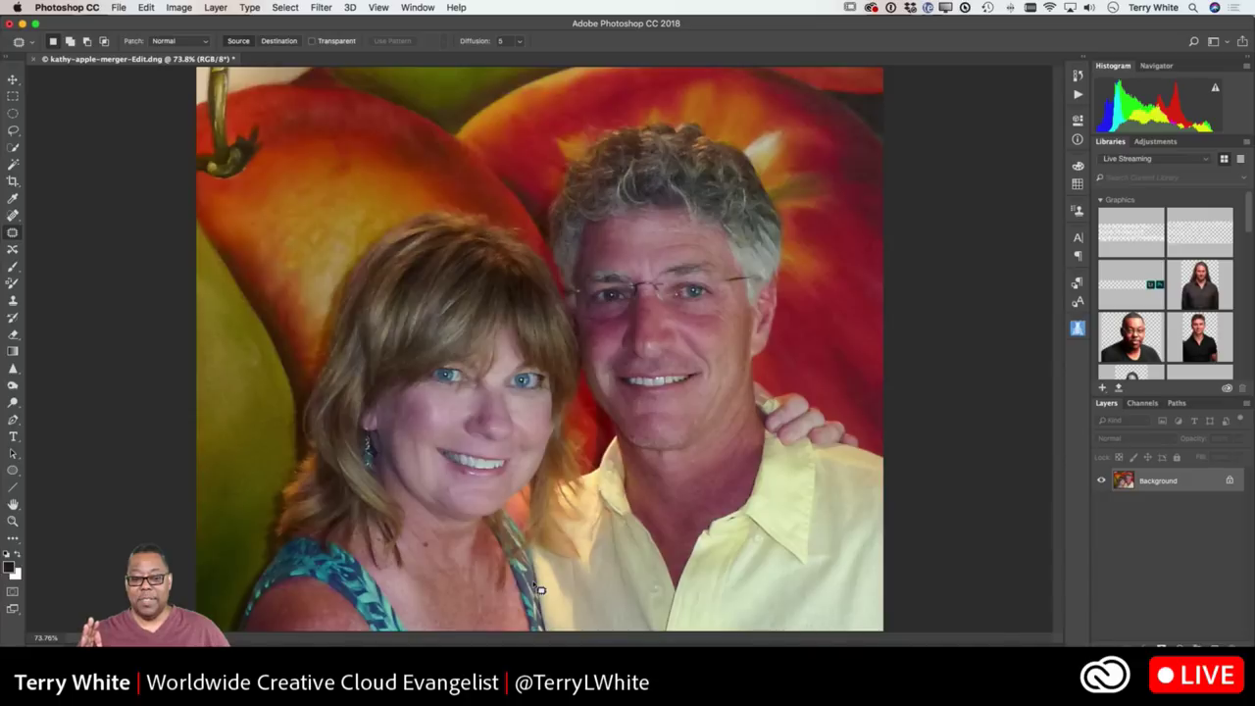
{"action": "left_click_drag", "start_coordinate": [428, 550], "coordinate": [426, 551]}
{"action": "left_click", "coordinate": [430, 556]}
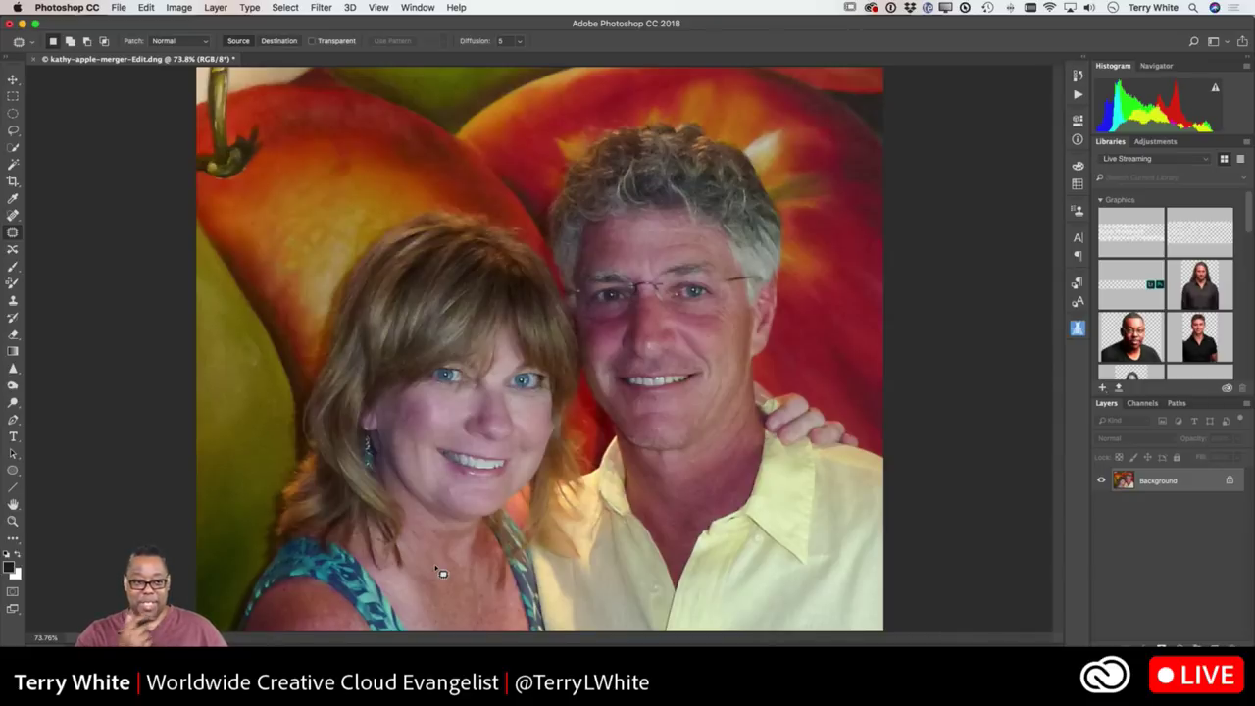
Switch to Lightroom, compare the original and finished versions of the couple photo full screen, and return to the photo grid
{"action": "key", "text": "super+Tab"}
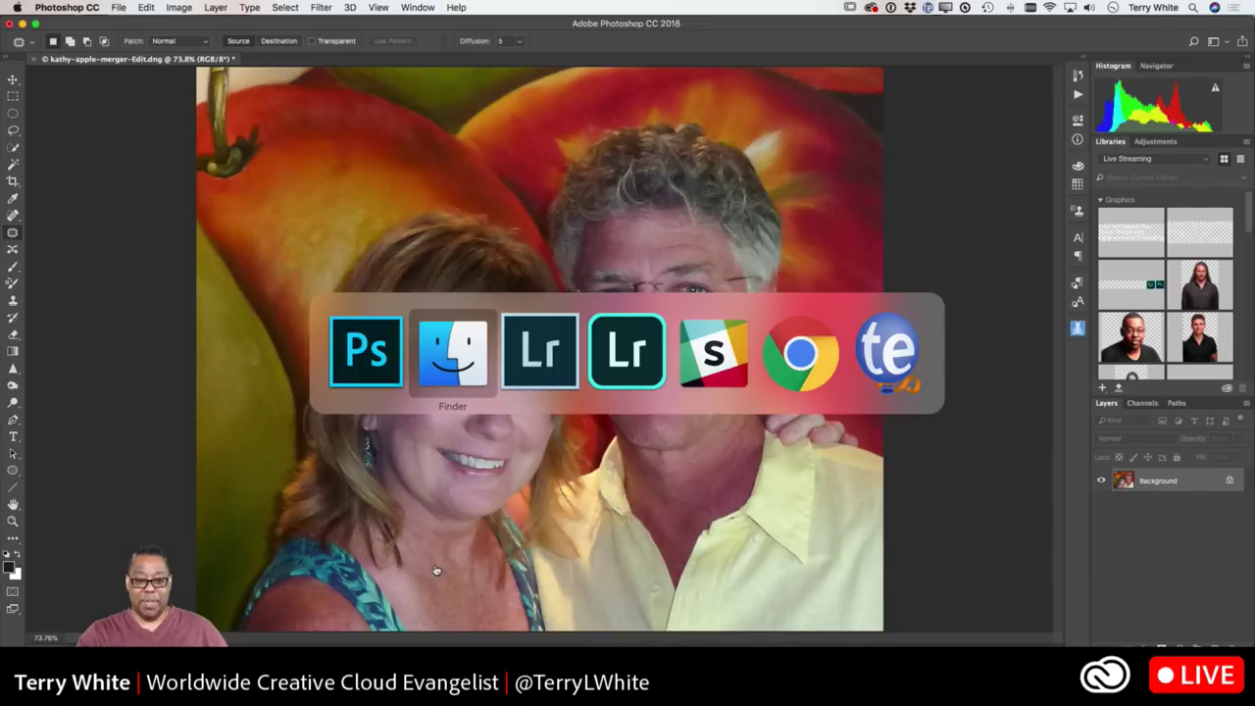
{"action": "key", "text": "super+Tab"}
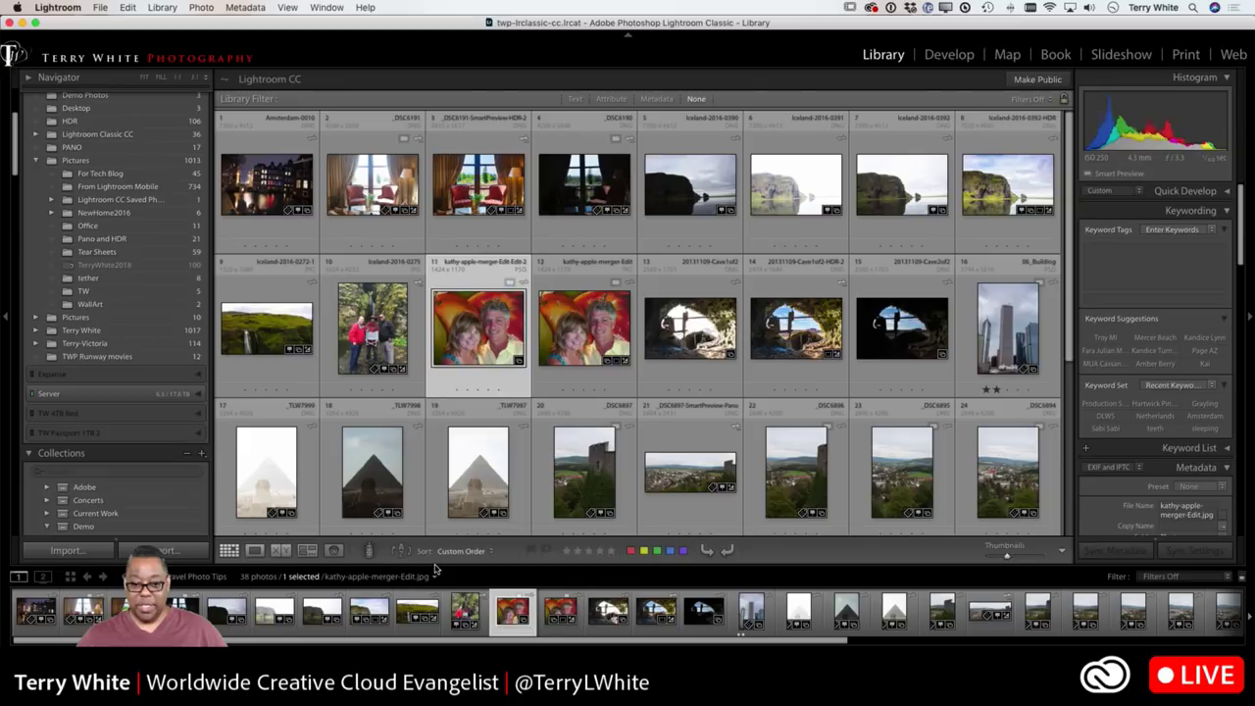
{"action": "key", "text": "f"}
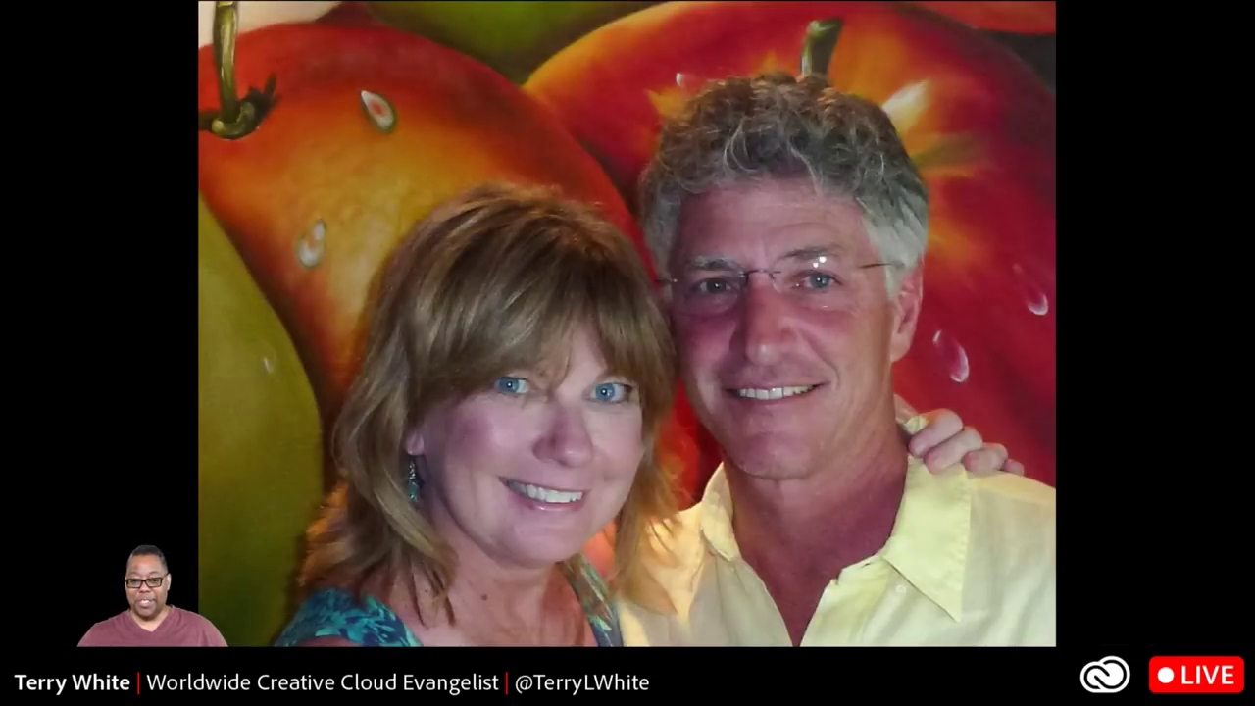
{"action": "key", "text": "Right"}
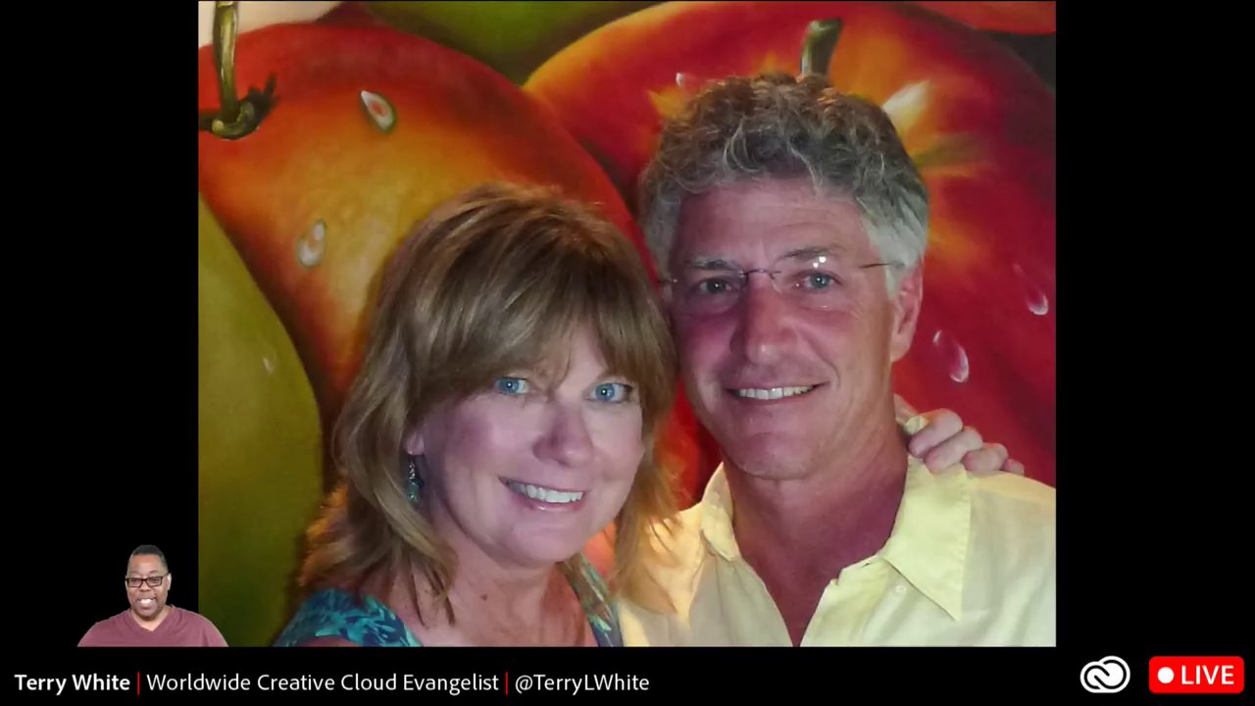
{"action": "key", "text": "Left"}
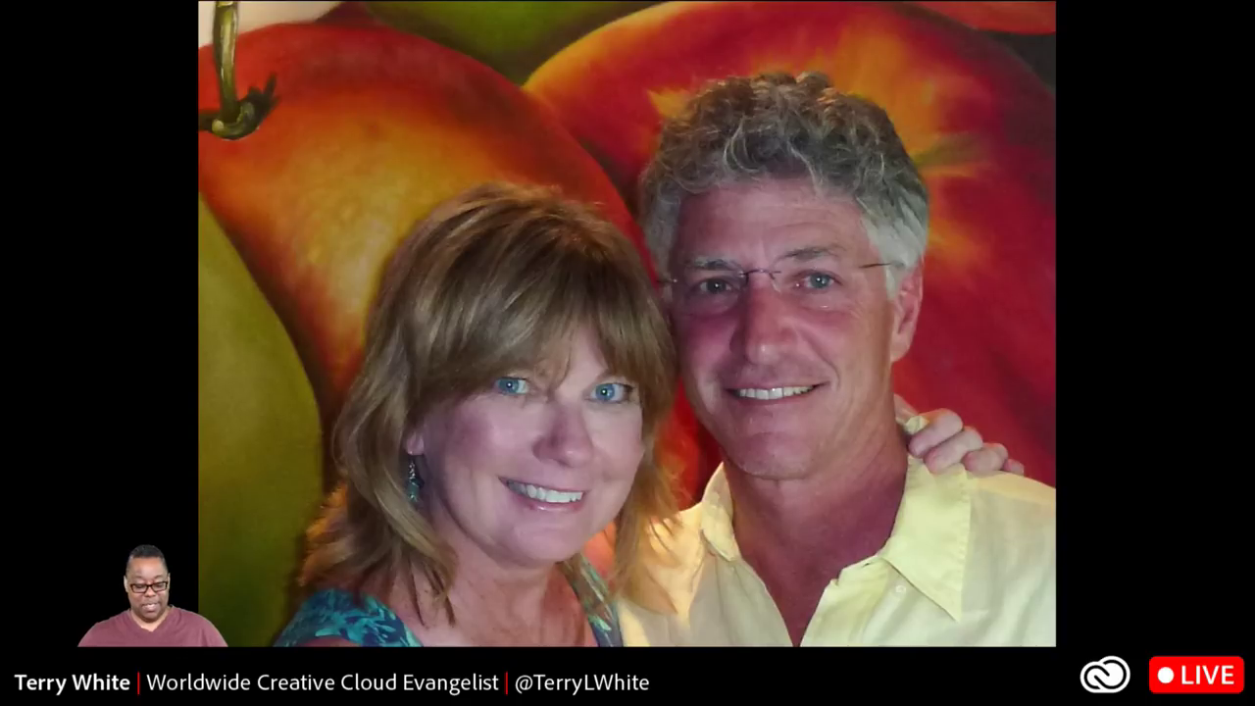
{"action": "key", "text": "Escape"}
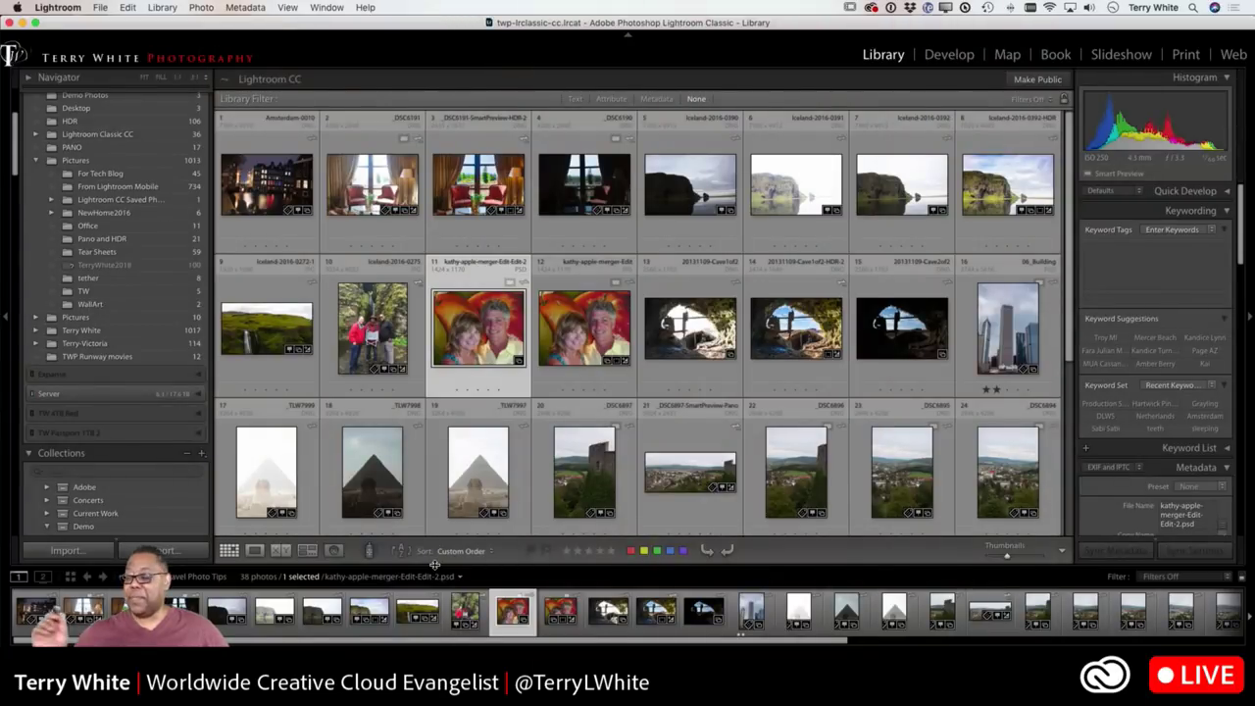